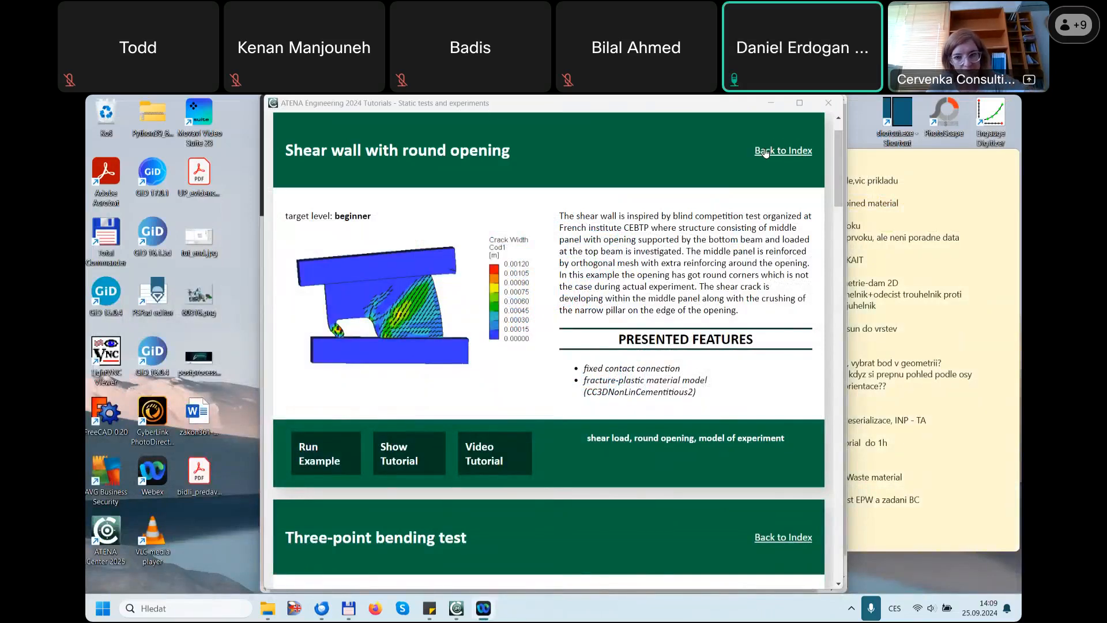
- Raise the computer's sound volume
{"action": "key", "text": "XF86AudioRaiseVolume"}
{"action": "key", "text": "XF86AudioRaiseVolume"}
{"action": "key", "text": "XF86AudioRaiseVolume"}
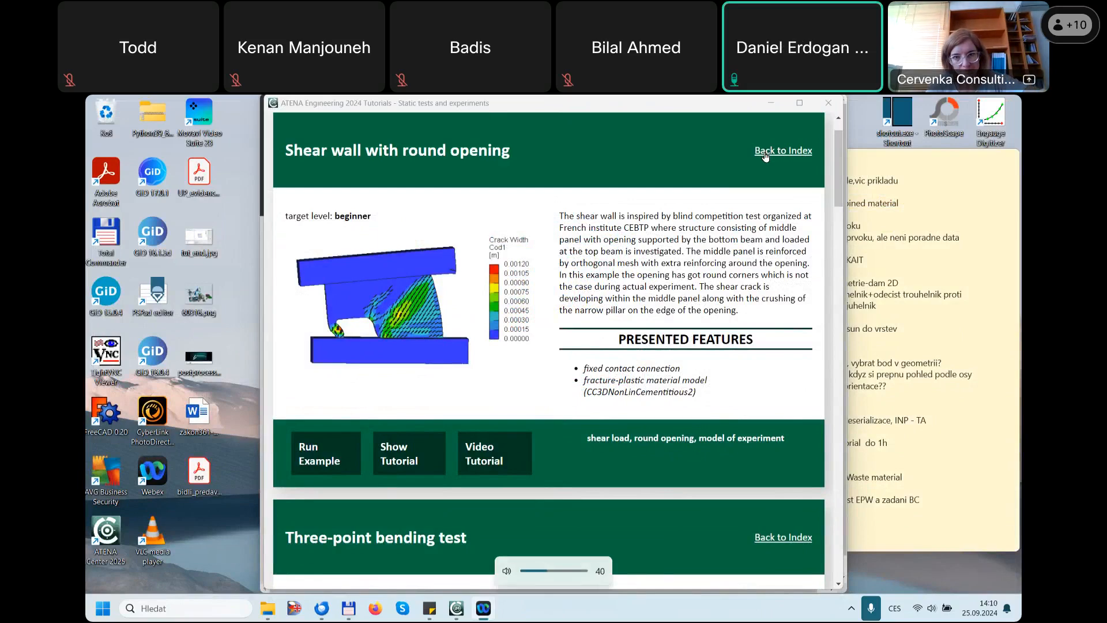
{"action": "key", "text": "XF86AudioRaiseVolume"}
{"action": "key", "text": "XF86AudioRaiseVolume"}
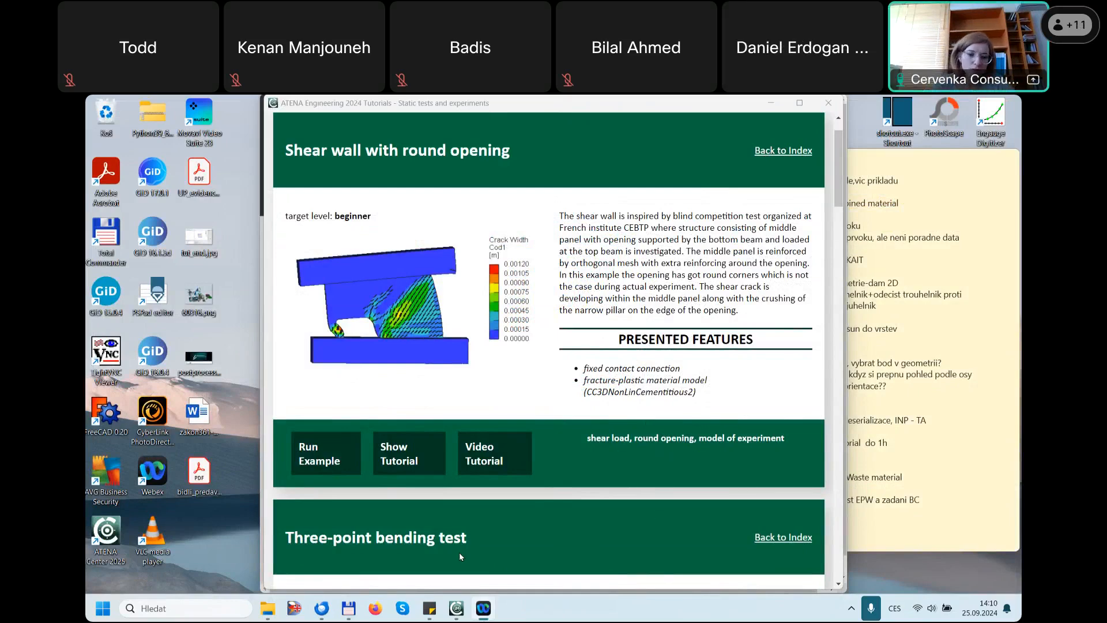
- Switch to Firefox and open youtube.com
{"action": "left_click", "coordinate": [374, 609]}
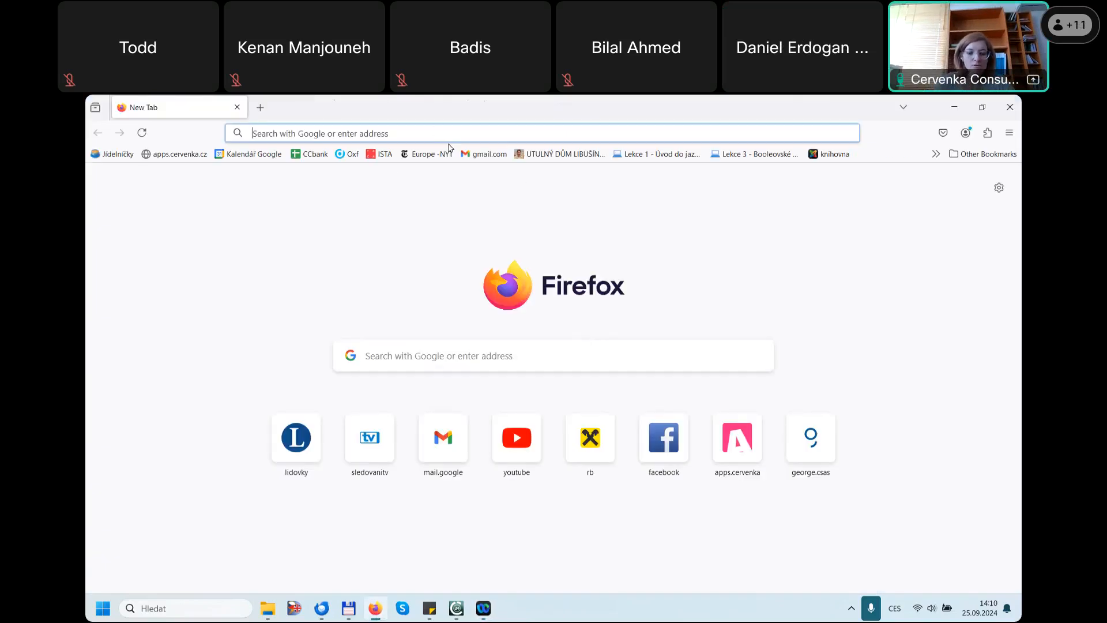
{"action": "type", "text": "youtube.com/"}
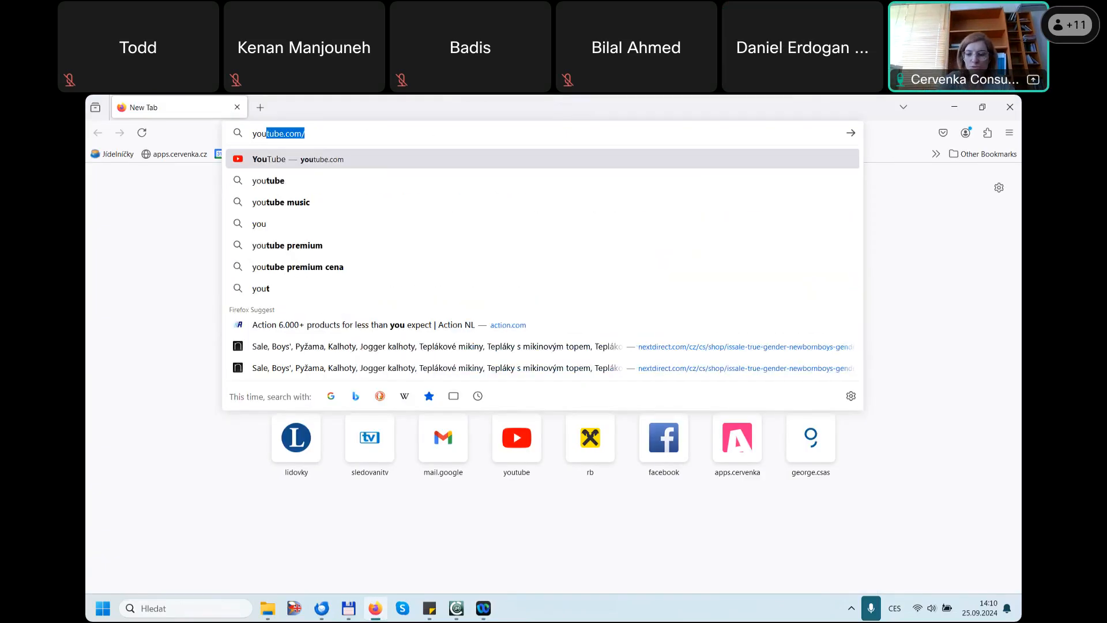
{"action": "key", "text": "Return"}
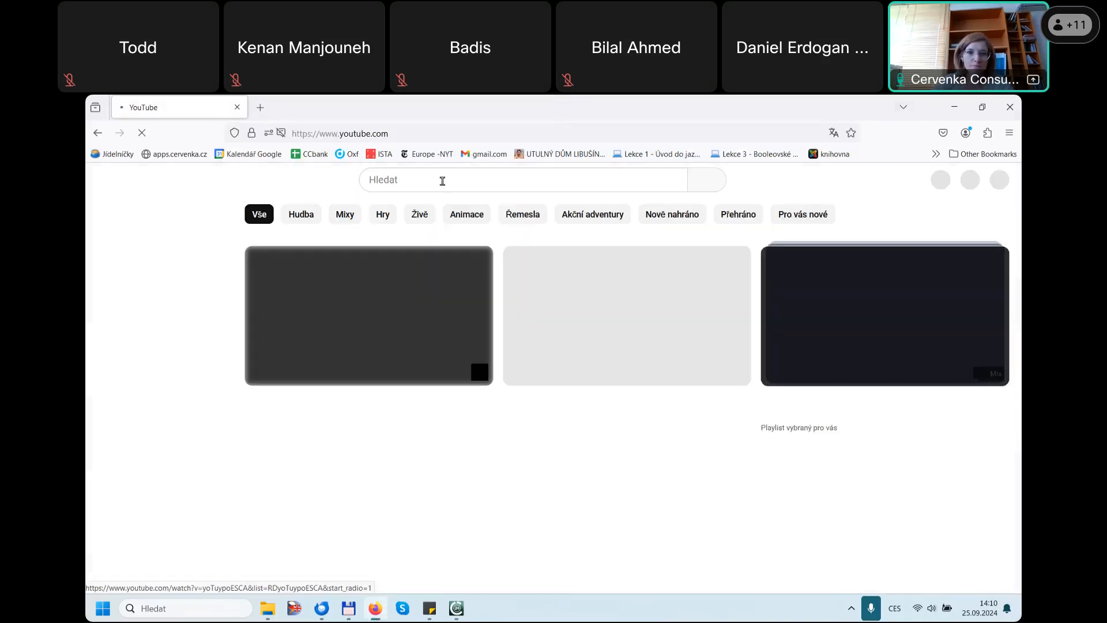
- Search YouTube for "cervenka consulting preprocessor"
{"action": "left_click", "coordinate": [465, 188]}
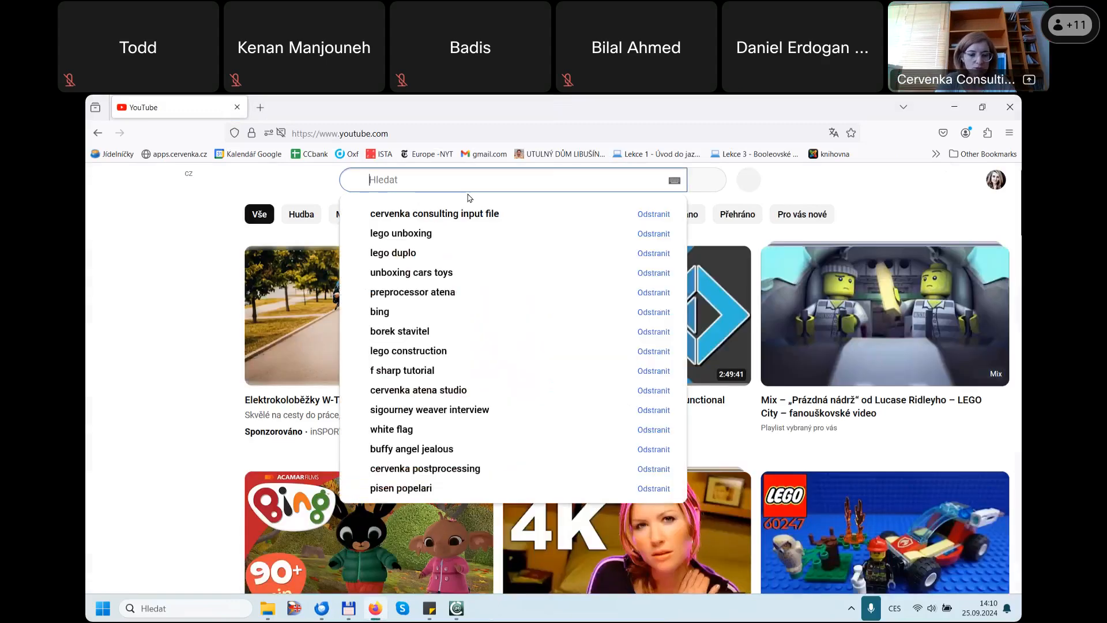
{"action": "type", "text": "cervenka "}
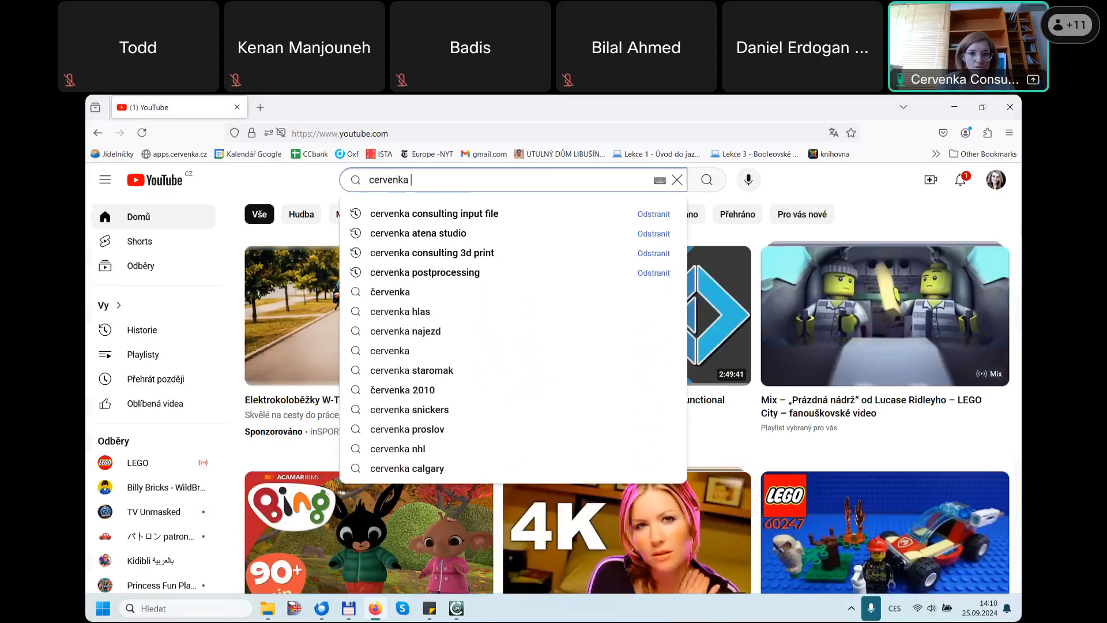
{"action": "type", "text": "con"}
{"action": "key", "text": "Down"}
{"action": "key", "text": "Down"}
{"action": "key", "text": "Down"}
{"action": "key", "text": "Down"}
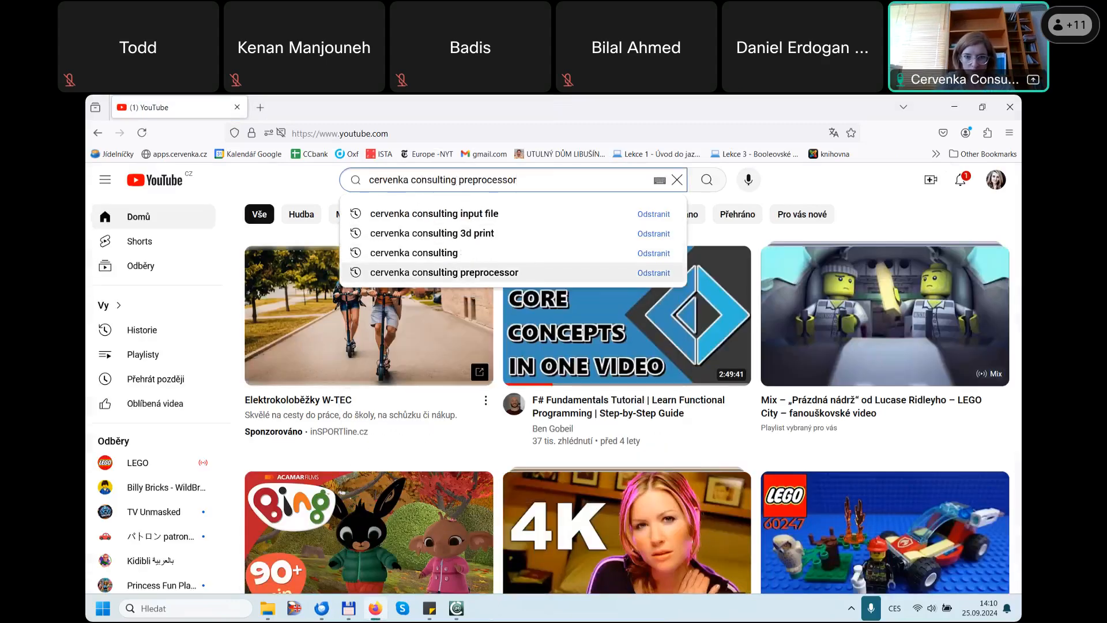
{"action": "key", "text": "Return"}
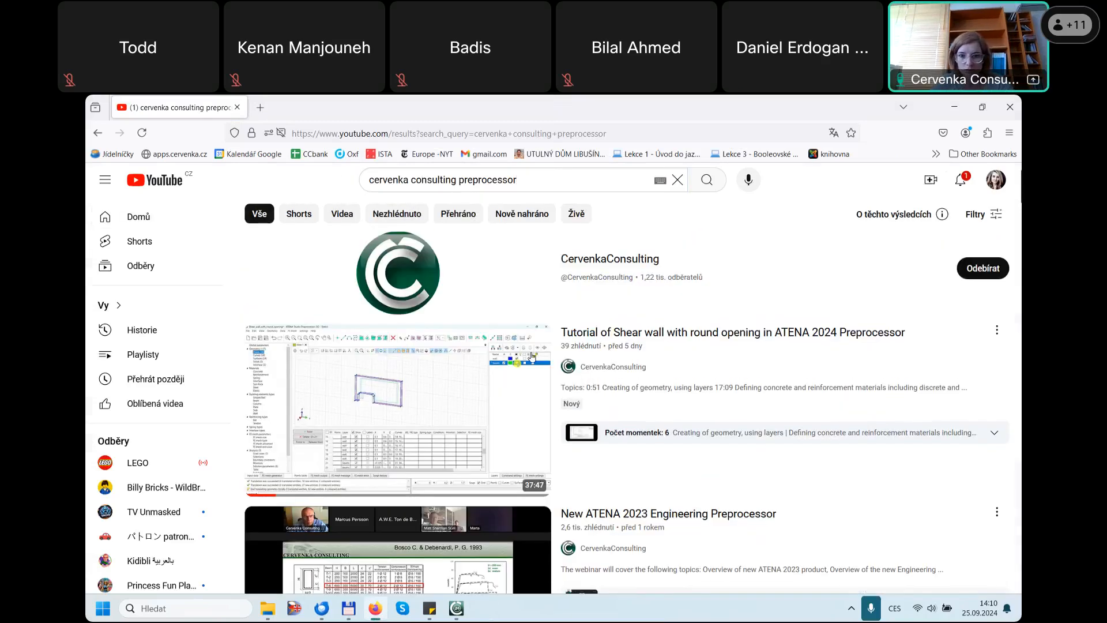
- Open the video "Tutorial of Shear wall with round opening in ATENA 2024 Preprocessor", pause it and highlight its web address
{"action": "mouse_move", "coordinate": [673, 420]}
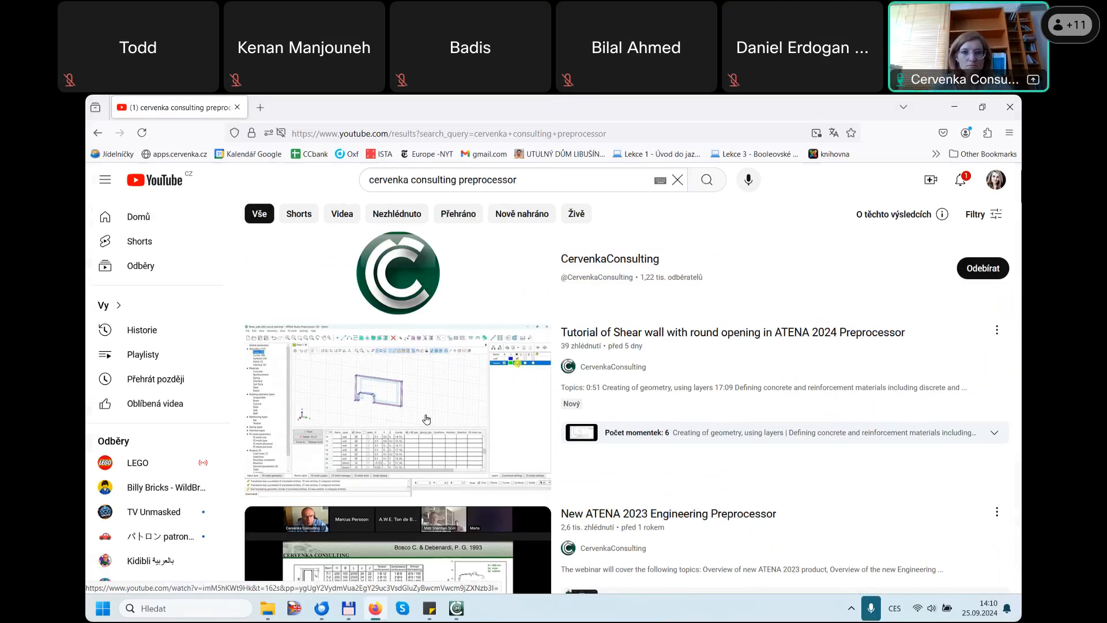
{"action": "left_click", "coordinate": [735, 332]}
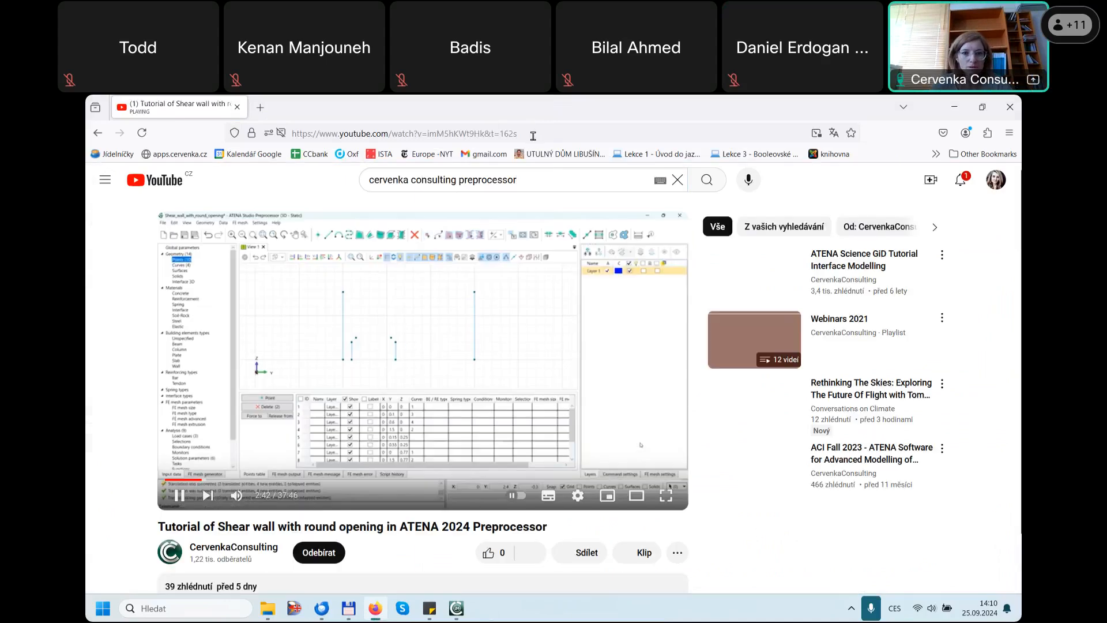
{"action": "left_click", "coordinate": [437, 323]}
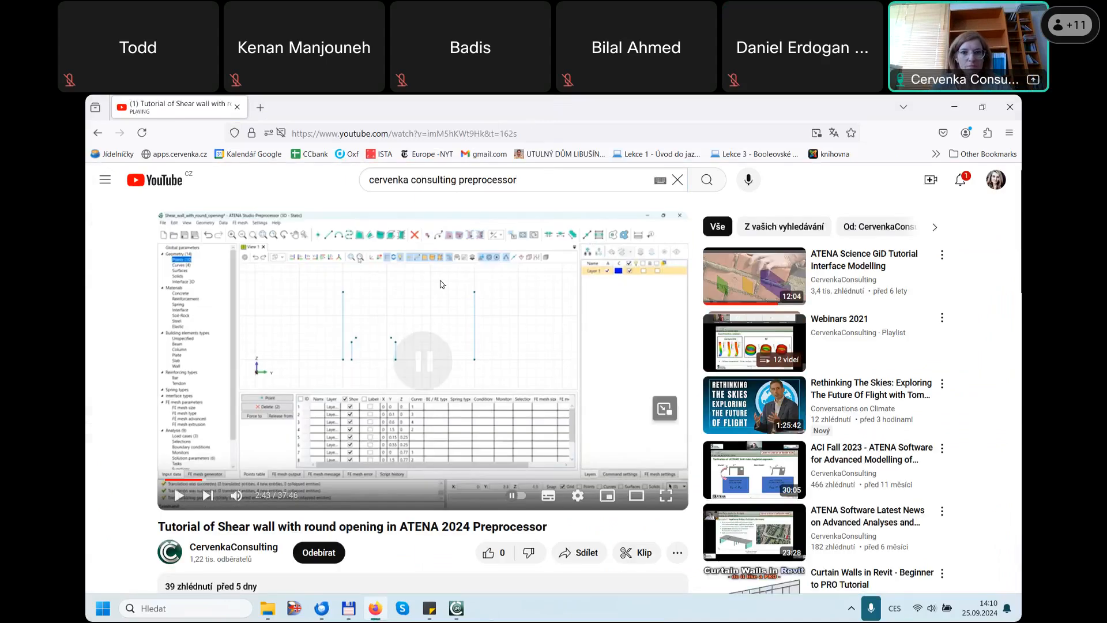
{"action": "left_click", "coordinate": [532, 135]}
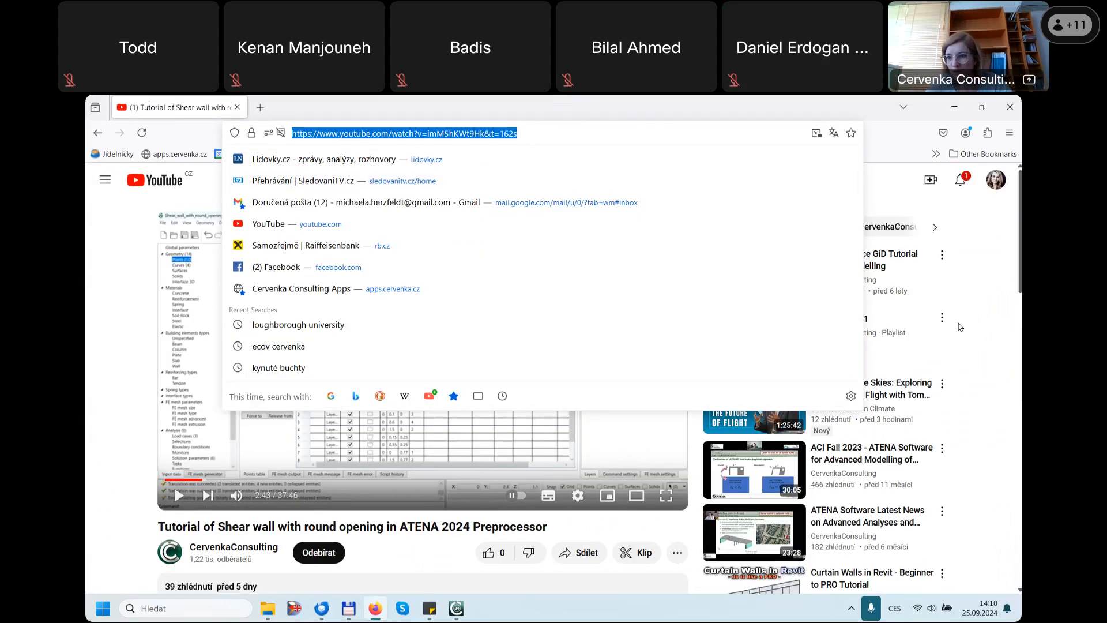
{"action": "left_click", "coordinate": [961, 292]}
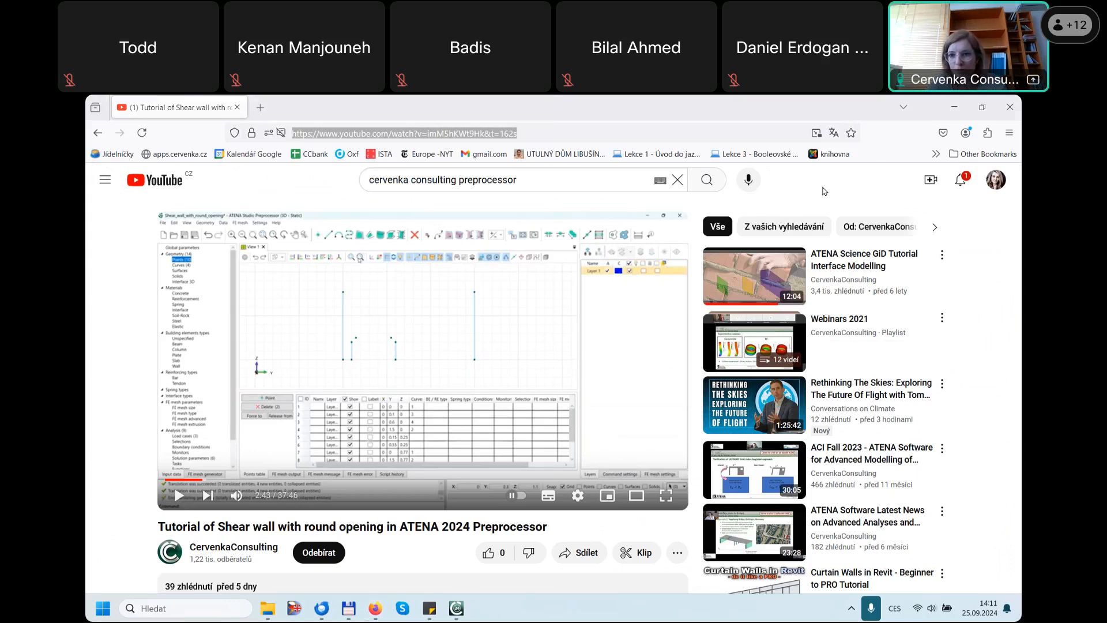
{"action": "left_click", "coordinate": [1004, 276]}
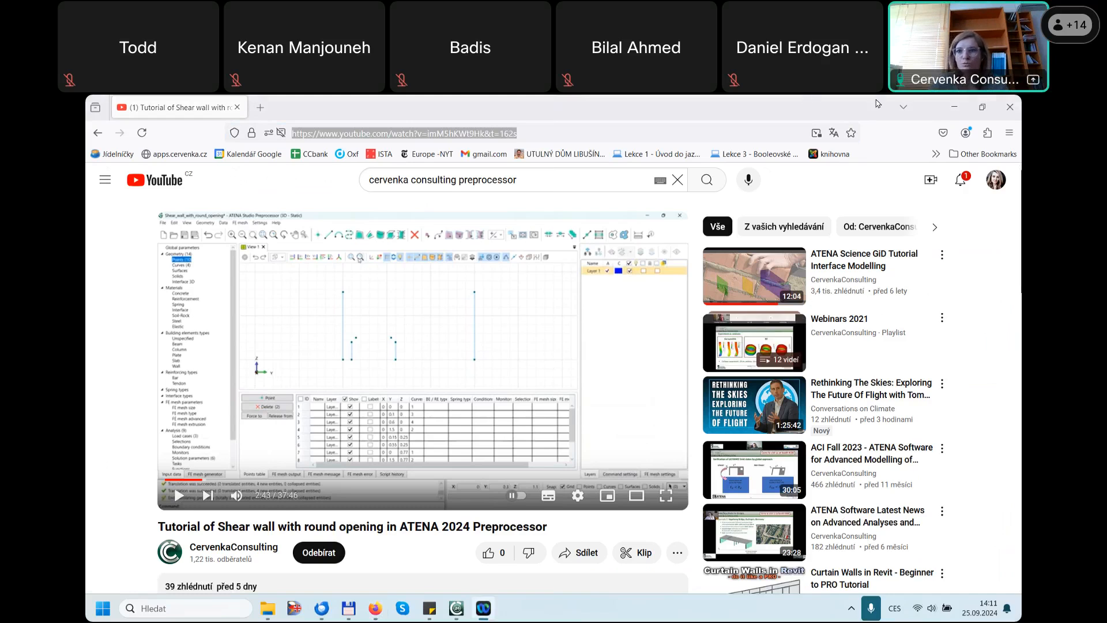
- Minimize the browser, and close the ATENA Engineering tutorials window together with ATENA Center
{"action": "left_click", "coordinate": [957, 108]}
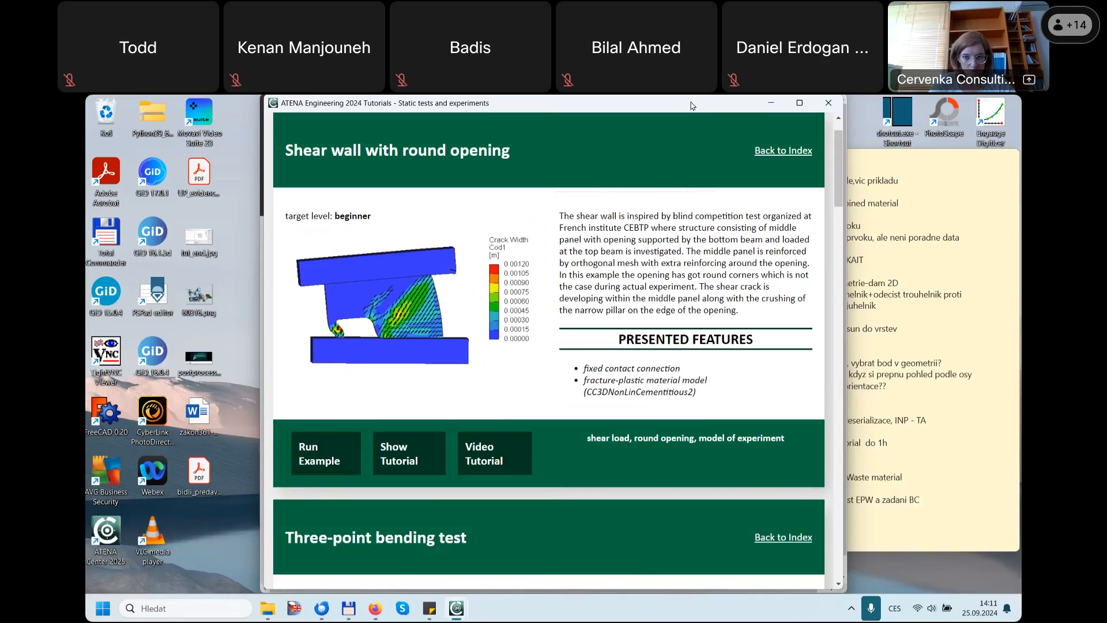
{"action": "left_click", "coordinate": [827, 104]}
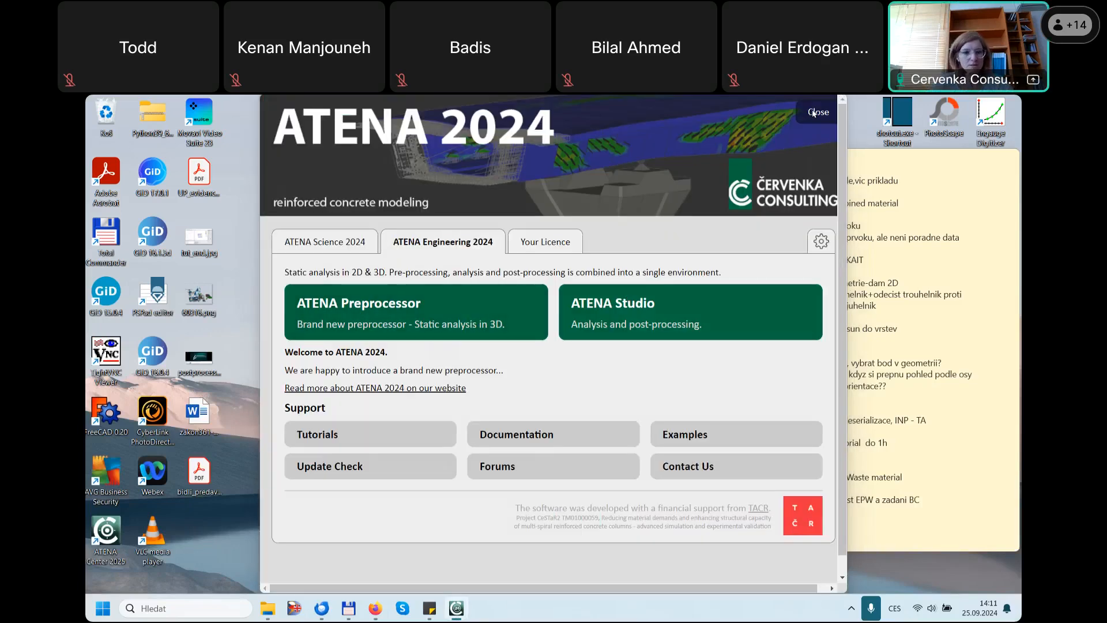
{"action": "left_click", "coordinate": [813, 114]}
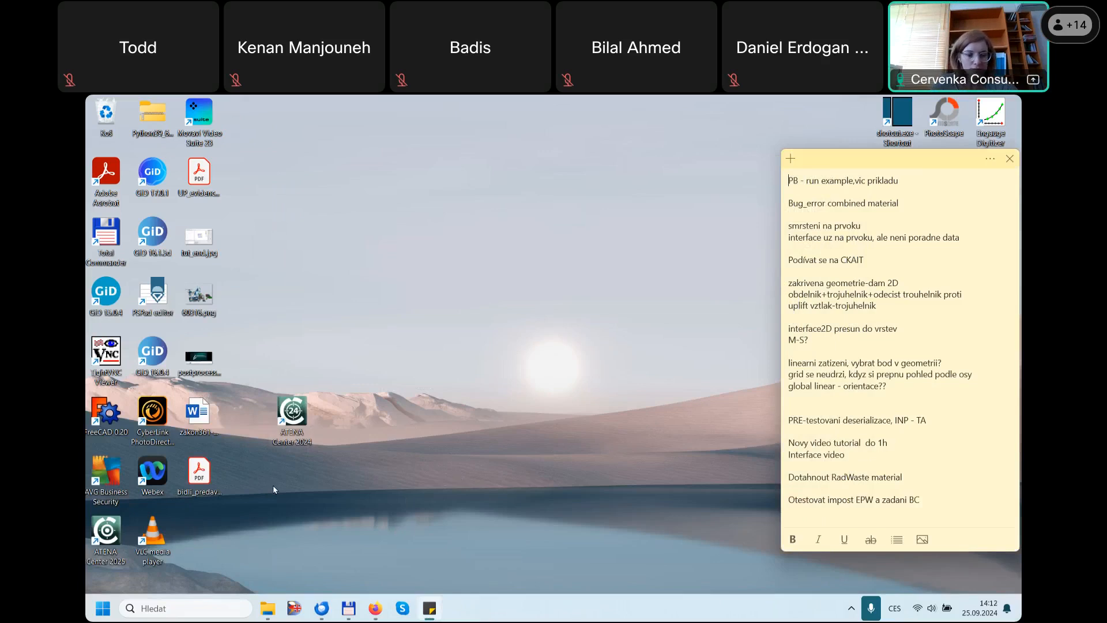
- Find ATENA Center 2024 through the Windows search for "atena" and launch it
{"action": "left_click", "coordinate": [286, 429]}
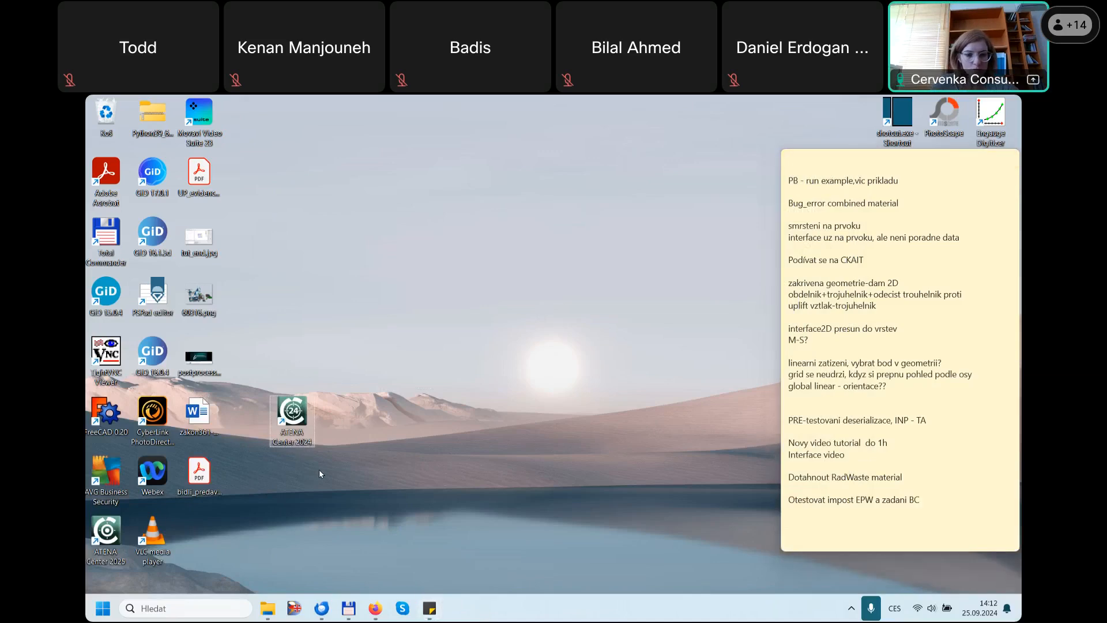
{"action": "left_click", "coordinate": [199, 605]}
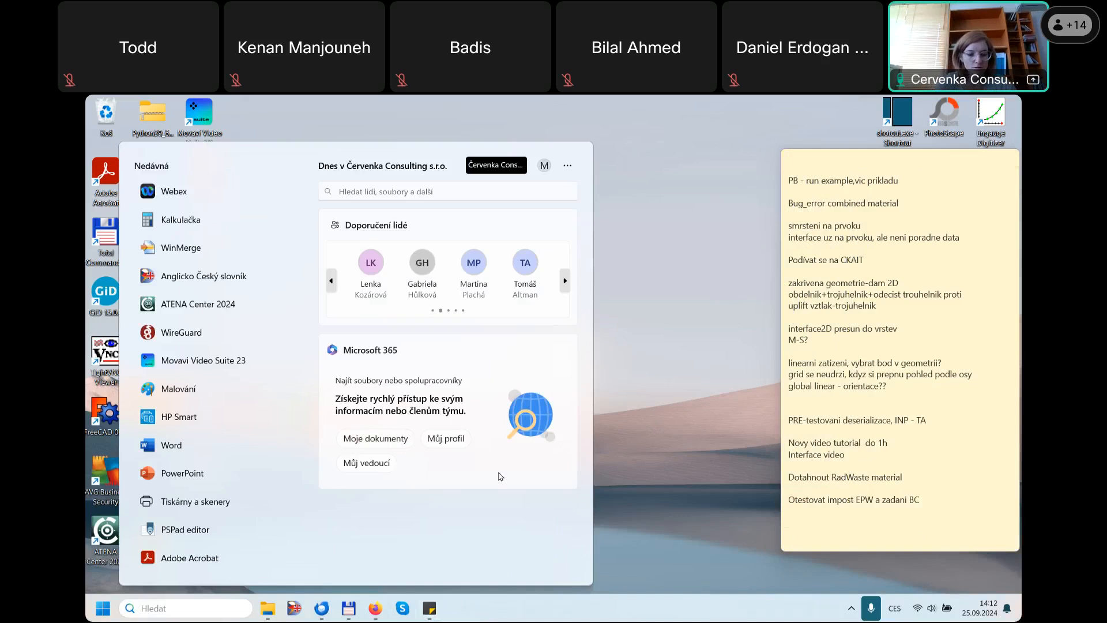
{"action": "type", "text": "atena"}
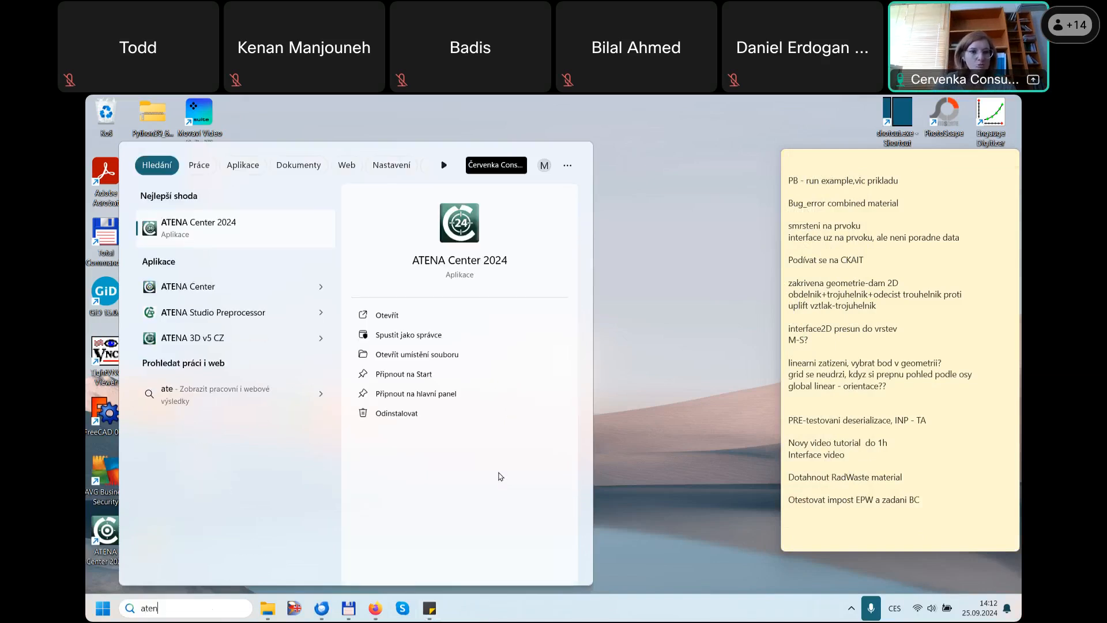
{"action": "left_click", "coordinate": [213, 229]}
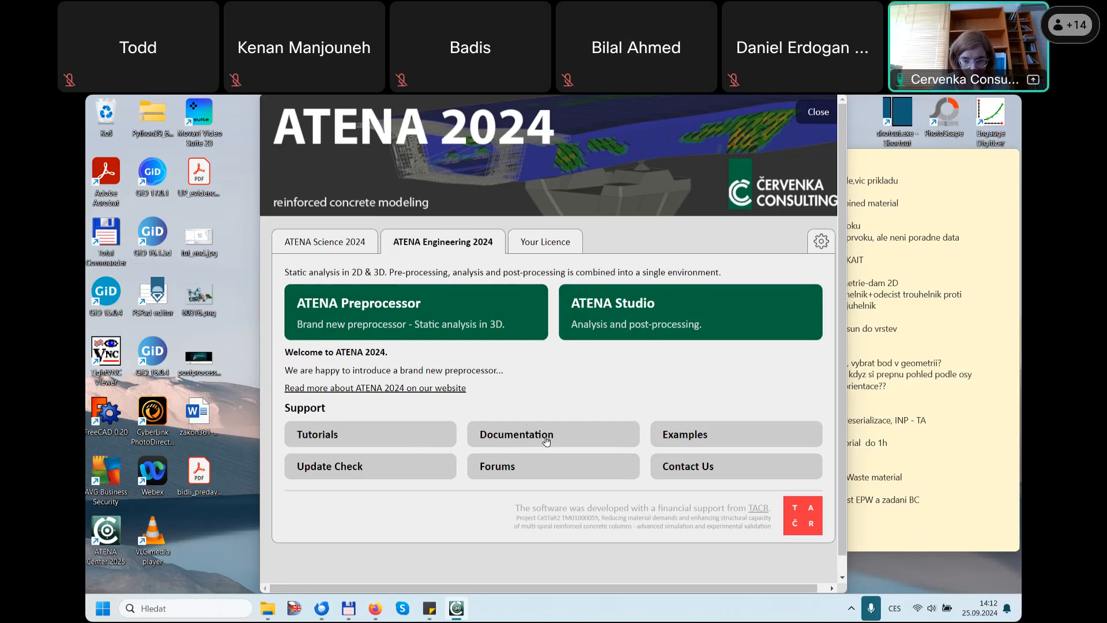
- Look through the STATIC folder of the ATENA Engineering 2024 examples and close the file window
{"action": "left_click", "coordinate": [729, 432]}
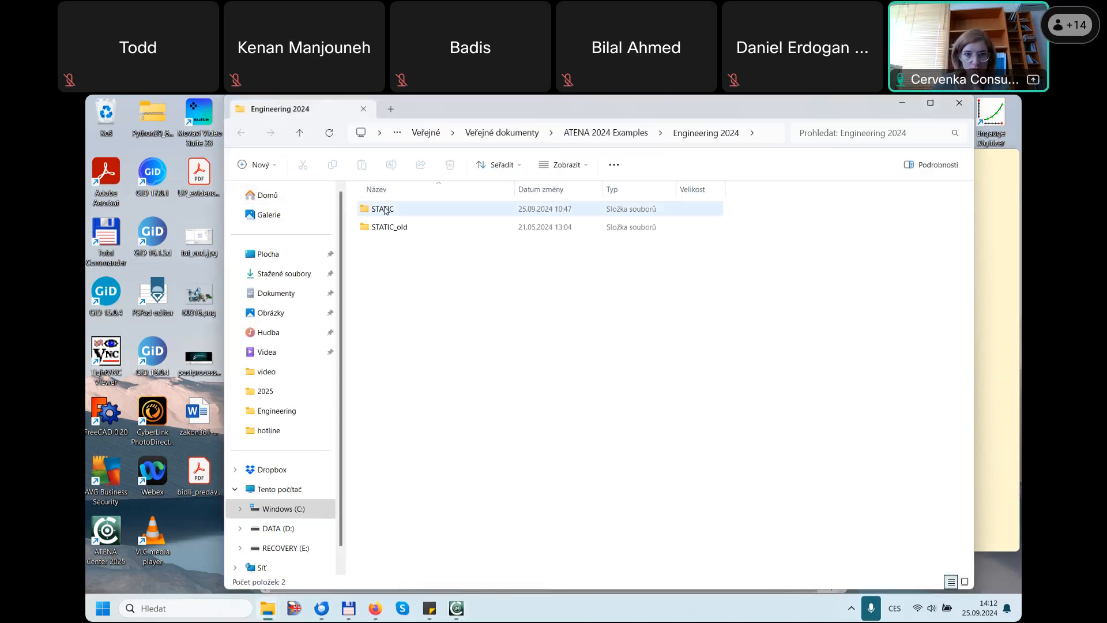
{"action": "double_click", "coordinate": [382, 209]}
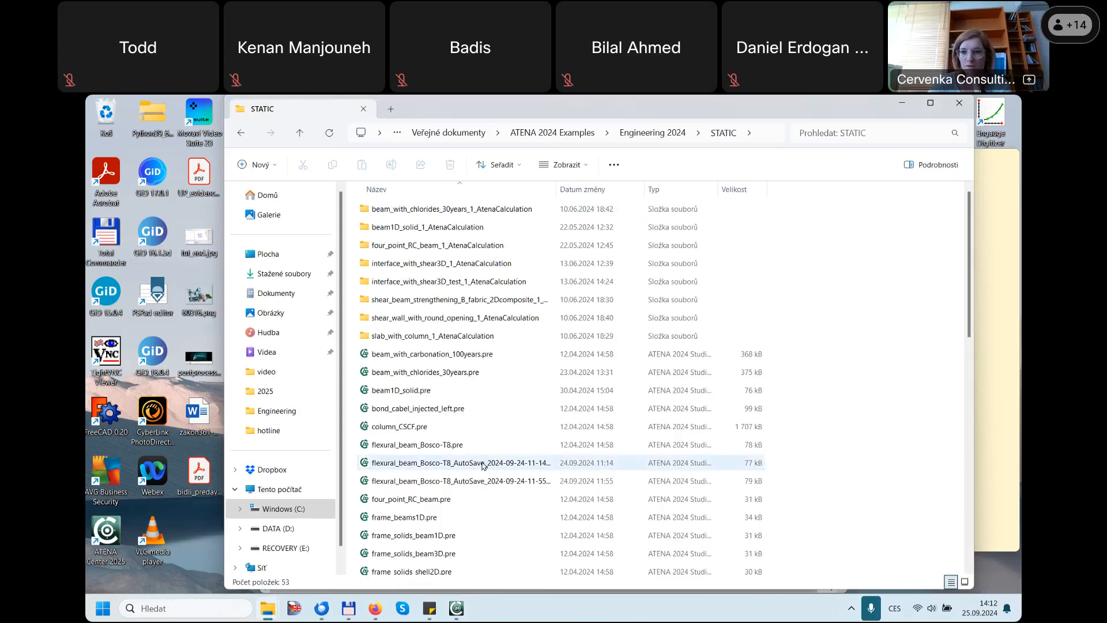
{"action": "left_click", "coordinate": [960, 105]}
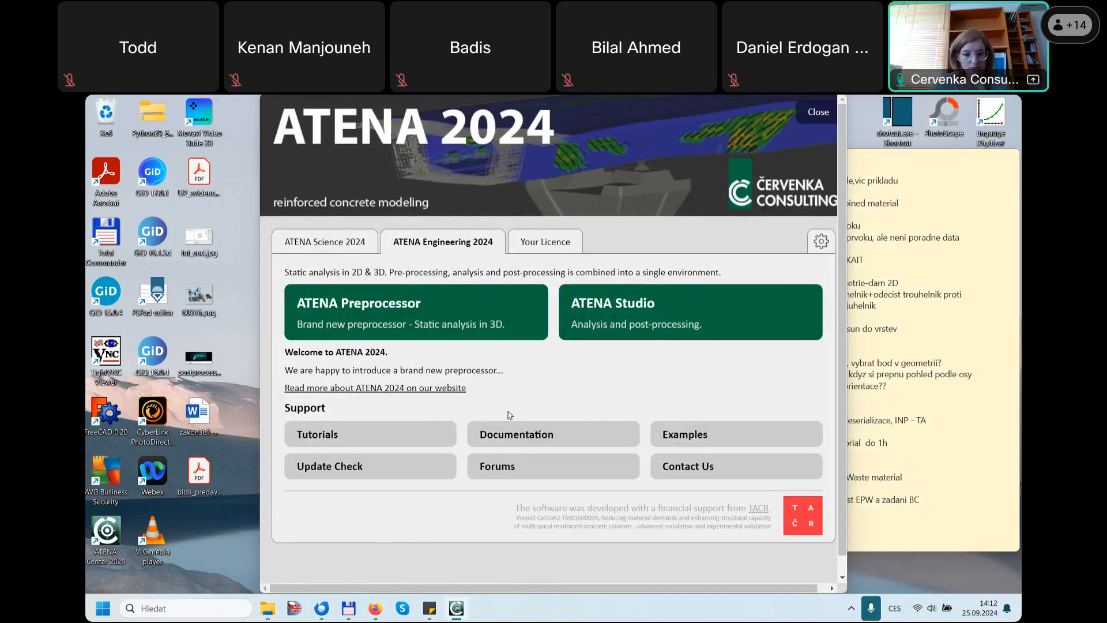
- Browse the ATENA Engineering 2024 tutorials index and open the "Shear wall with round opening" entry
{"action": "left_click", "coordinate": [334, 434]}
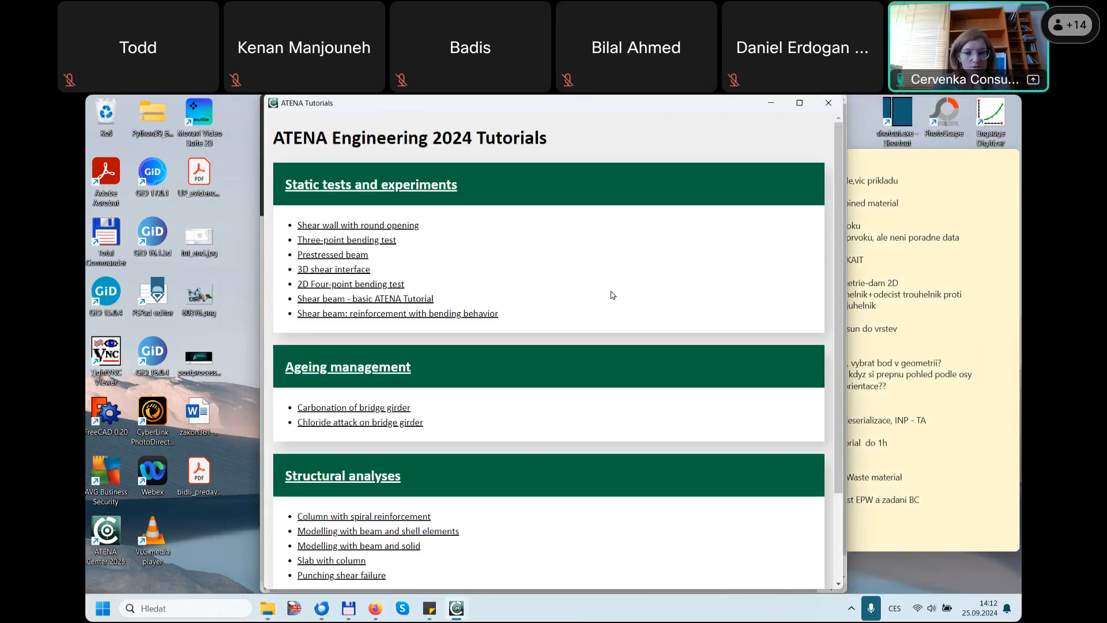
{"action": "scroll", "coordinate": [381, 482], "scroll_direction": "down", "scroll_amount": 2}
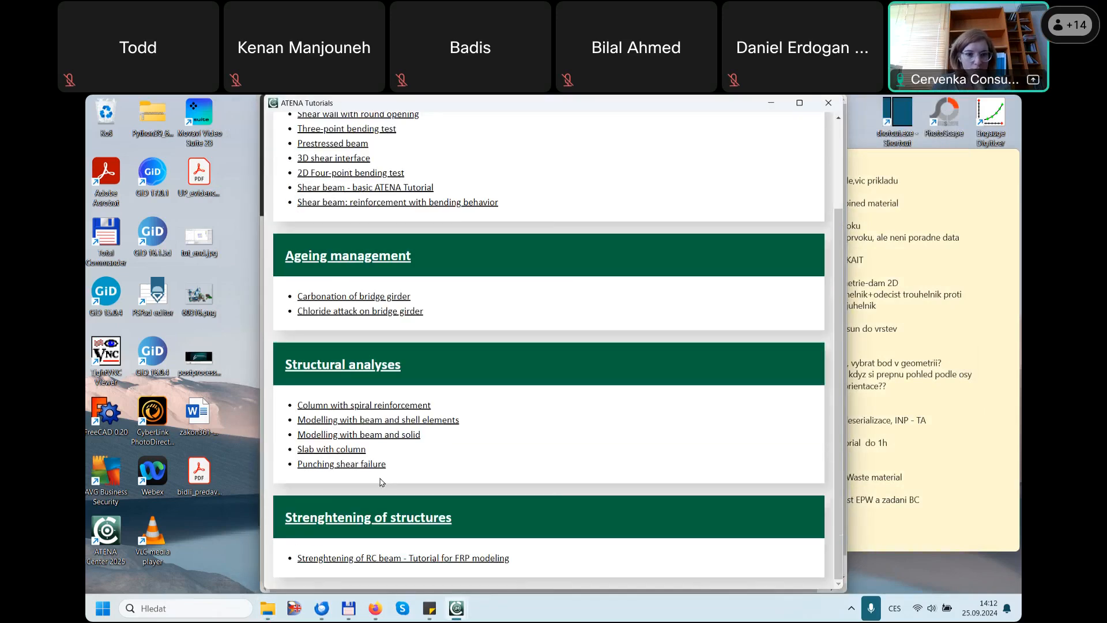
{"action": "scroll", "coordinate": [367, 503], "scroll_direction": "up", "scroll_amount": 2}
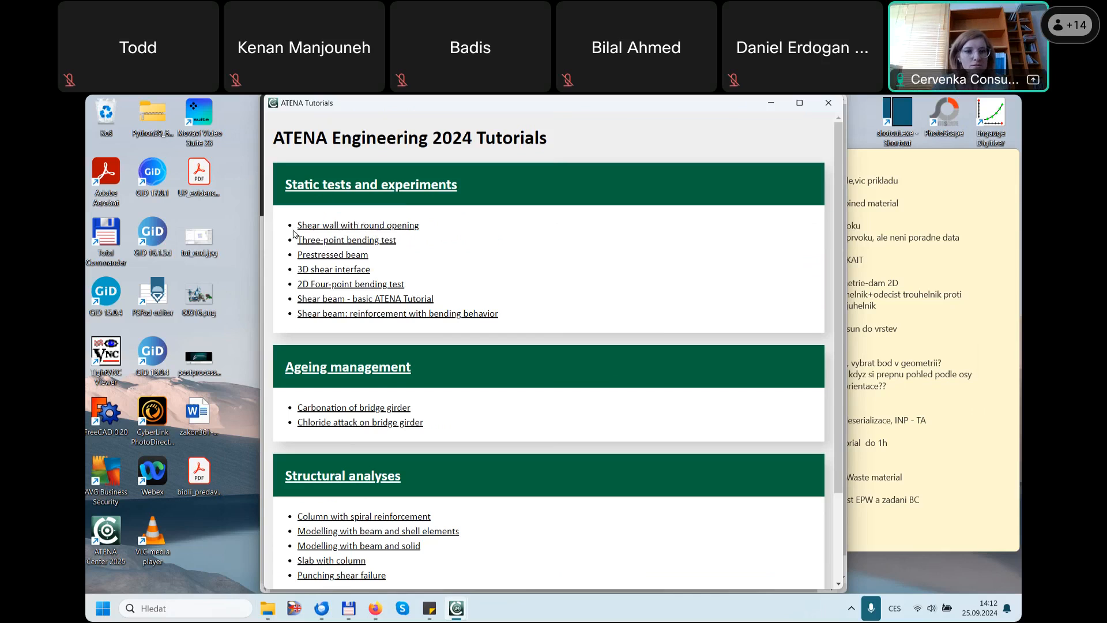
{"action": "left_click", "coordinate": [357, 225]}
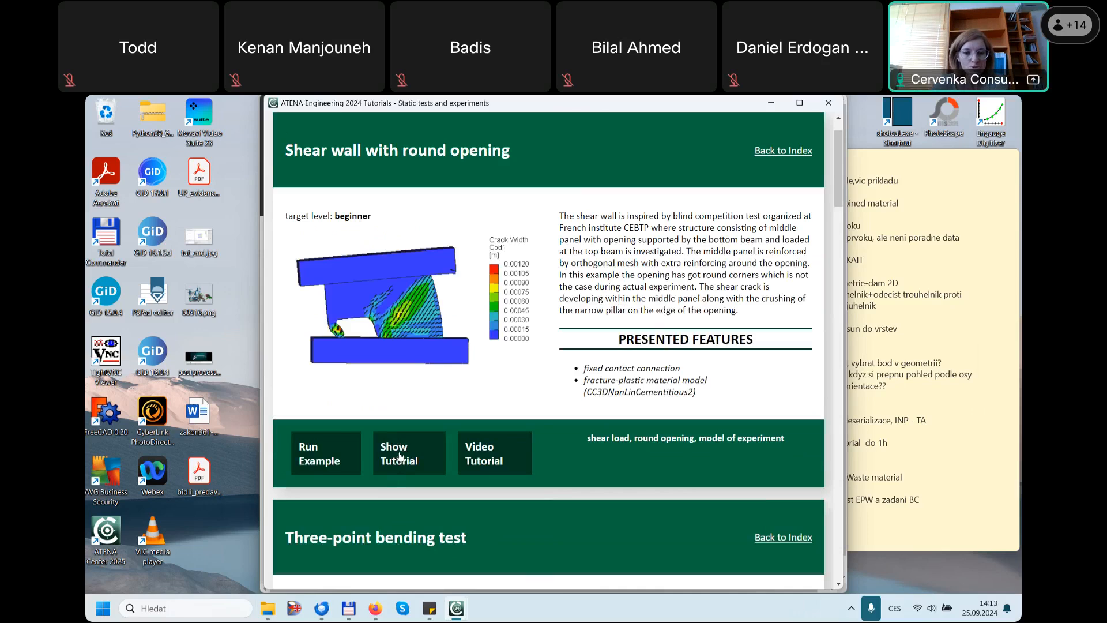
- View the written tutorial for the shear wall with round opening as far as the ATENA Center interface figure and close the document
{"action": "left_click", "coordinate": [401, 457]}
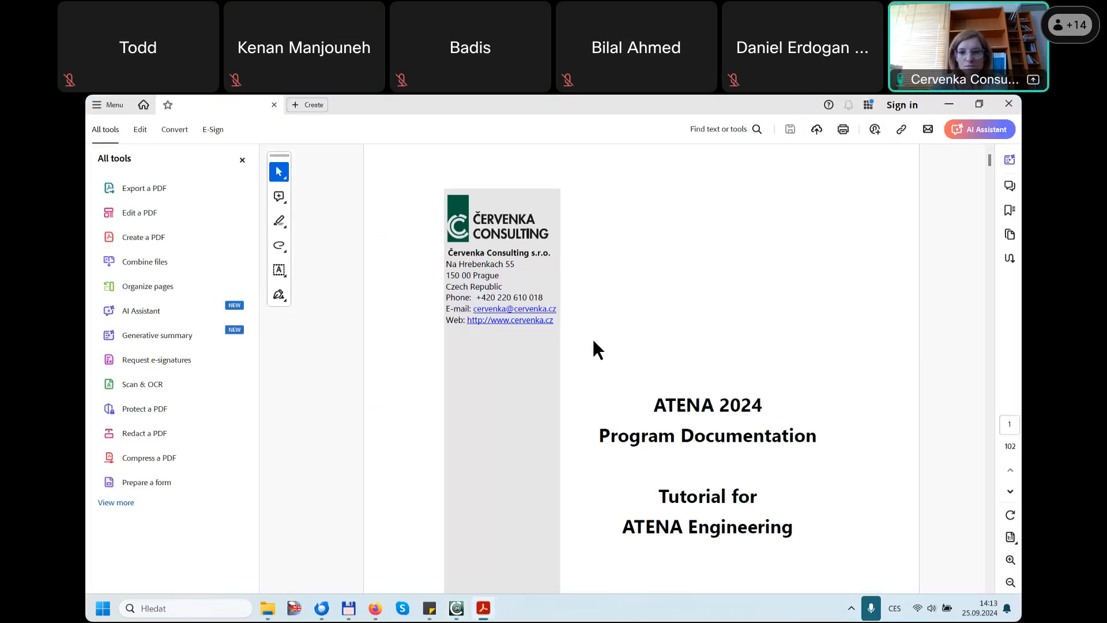
{"action": "scroll", "coordinate": [593, 341], "scroll_direction": "down", "scroll_amount": 5}
{"action": "scroll", "coordinate": [593, 340], "scroll_direction": "down", "scroll_amount": 15}
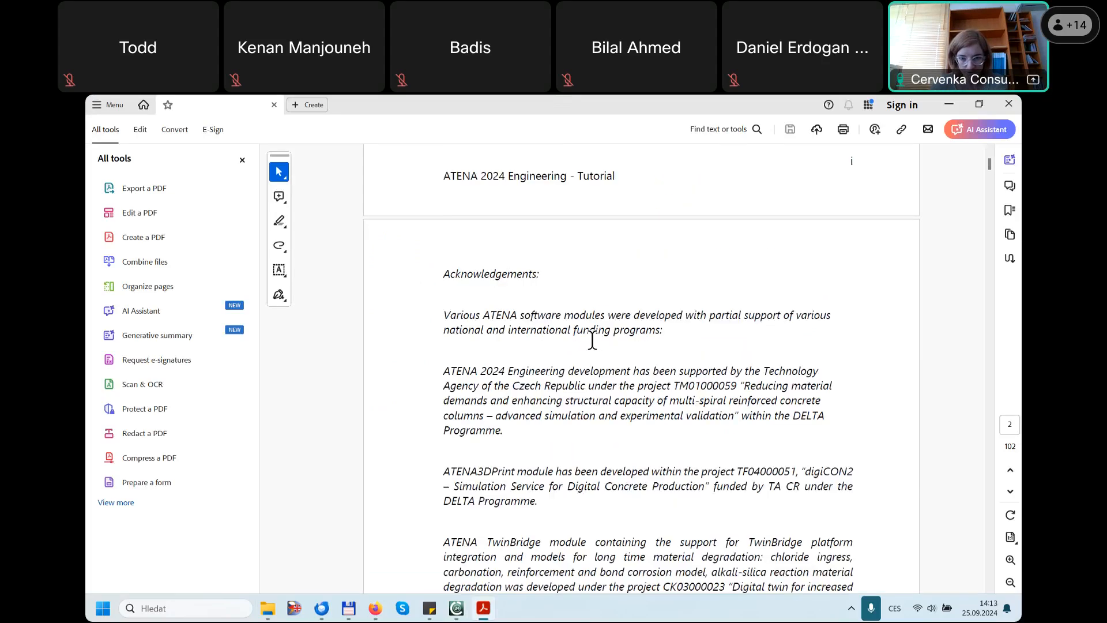
{"action": "scroll", "coordinate": [593, 342], "scroll_direction": "down", "scroll_amount": 15}
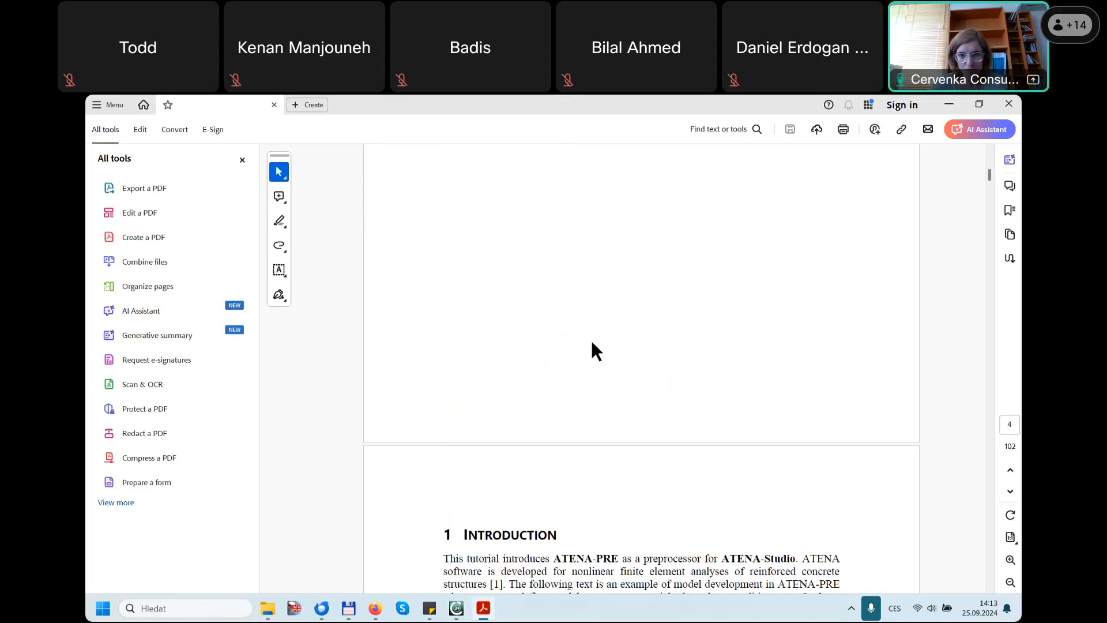
{"action": "scroll", "coordinate": [593, 342], "scroll_direction": "down", "scroll_amount": 10}
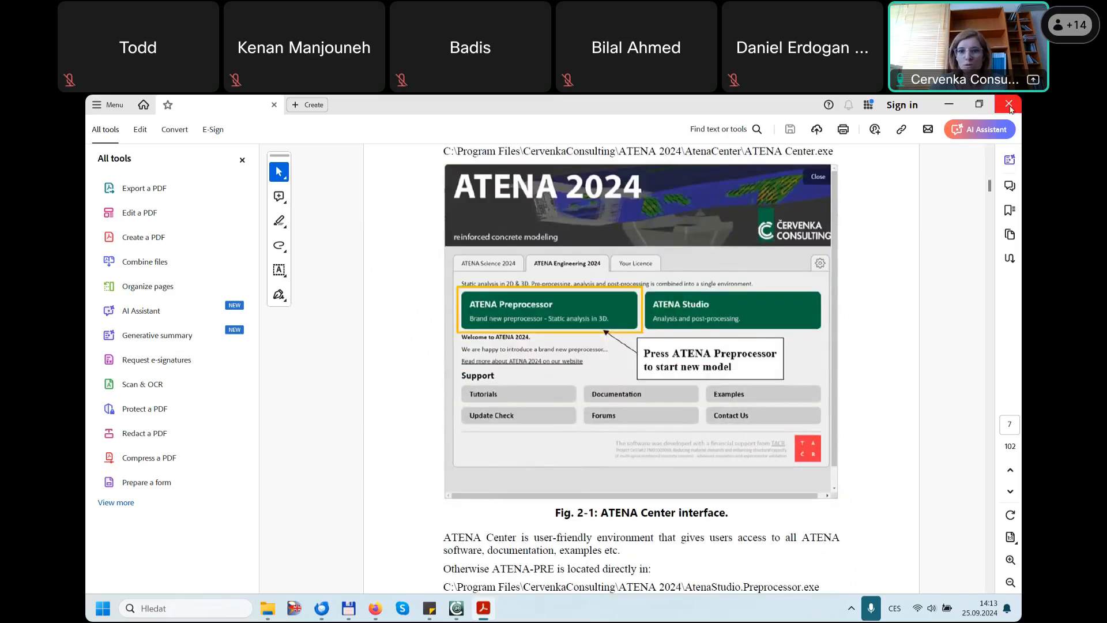
{"action": "left_click", "coordinate": [1012, 107]}
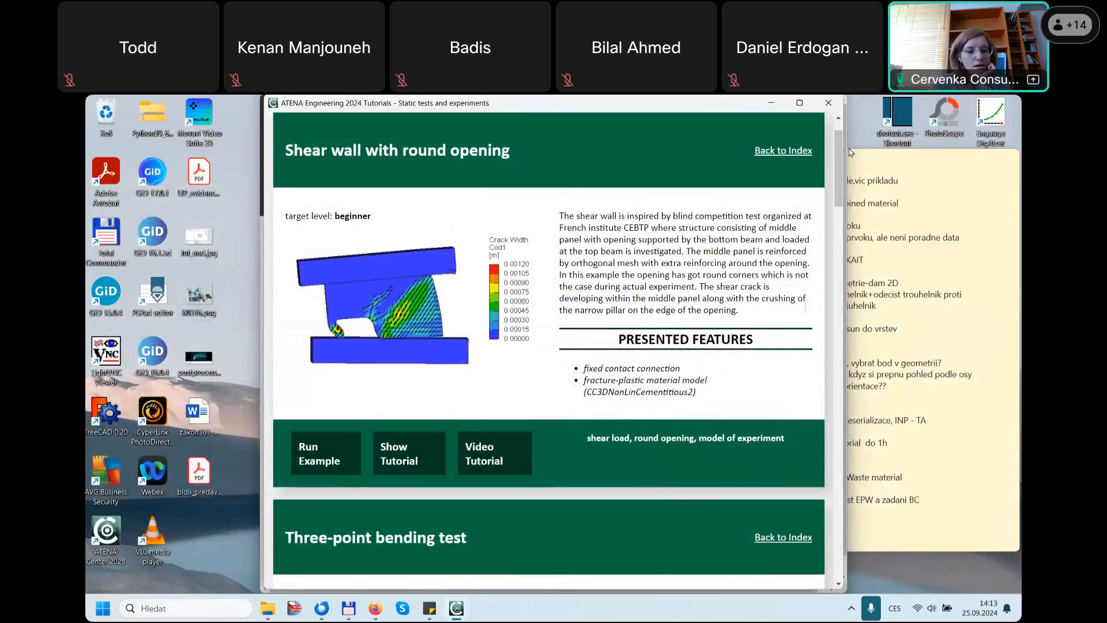
- Run the "Shear wall with round opening" example so that it loads in ATENA Studio Preprocessor
{"action": "left_click", "coordinate": [324, 459]}
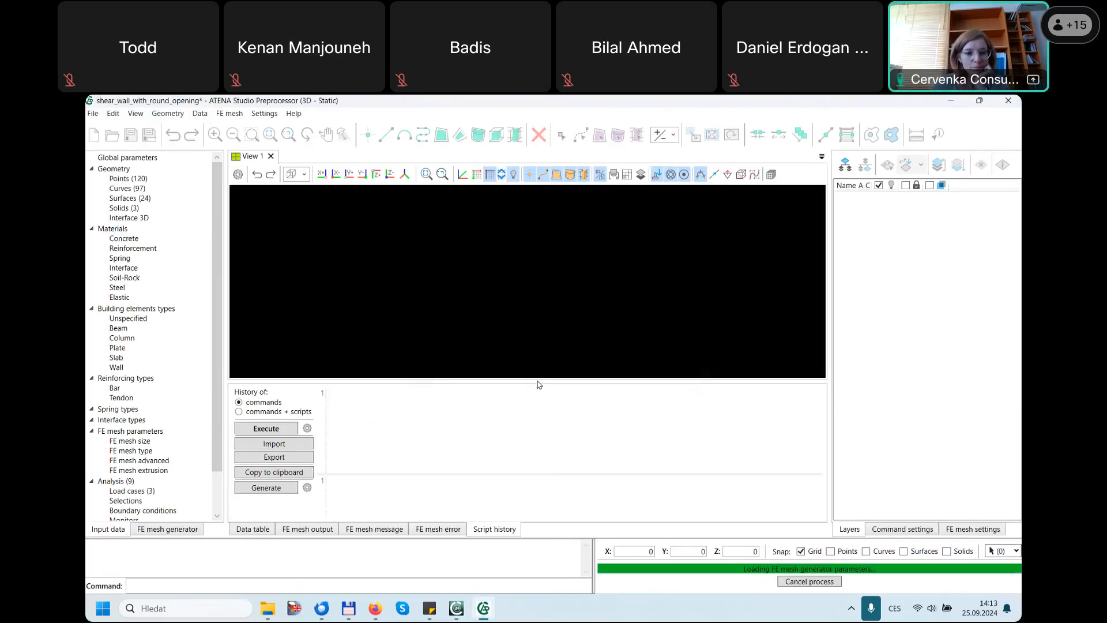
- Zoom out to see the whole loaded shear wall model and close the INP Preview view
{"action": "left_click_drag", "start_coordinate": [510, 410], "coordinate": [486, 454]}
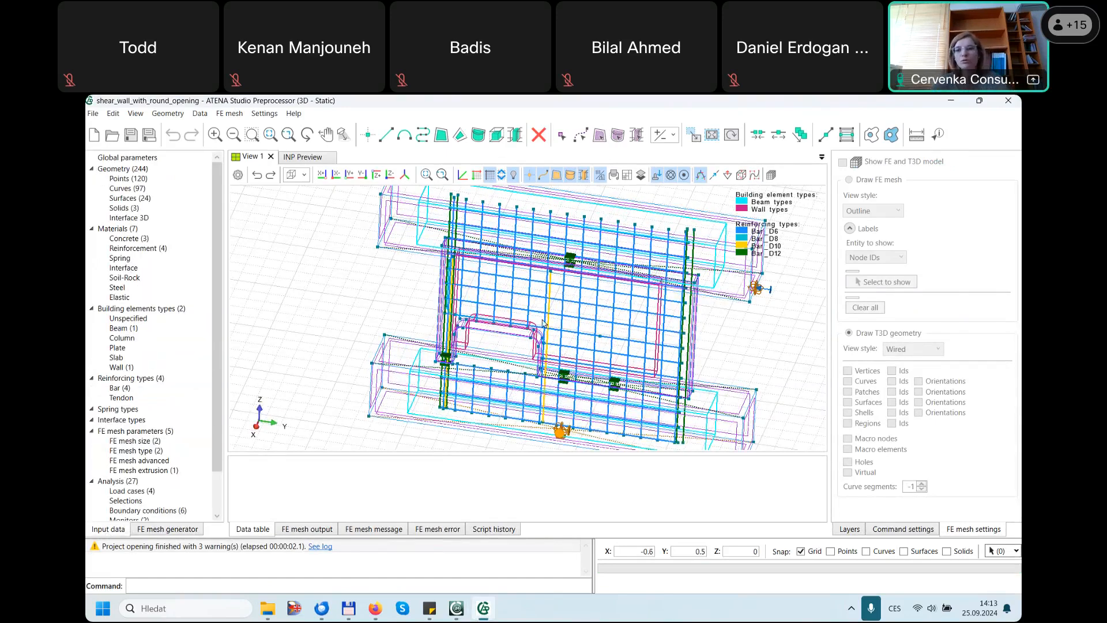
{"action": "scroll", "coordinate": [533, 340], "scroll_direction": "down", "scroll_amount": 1}
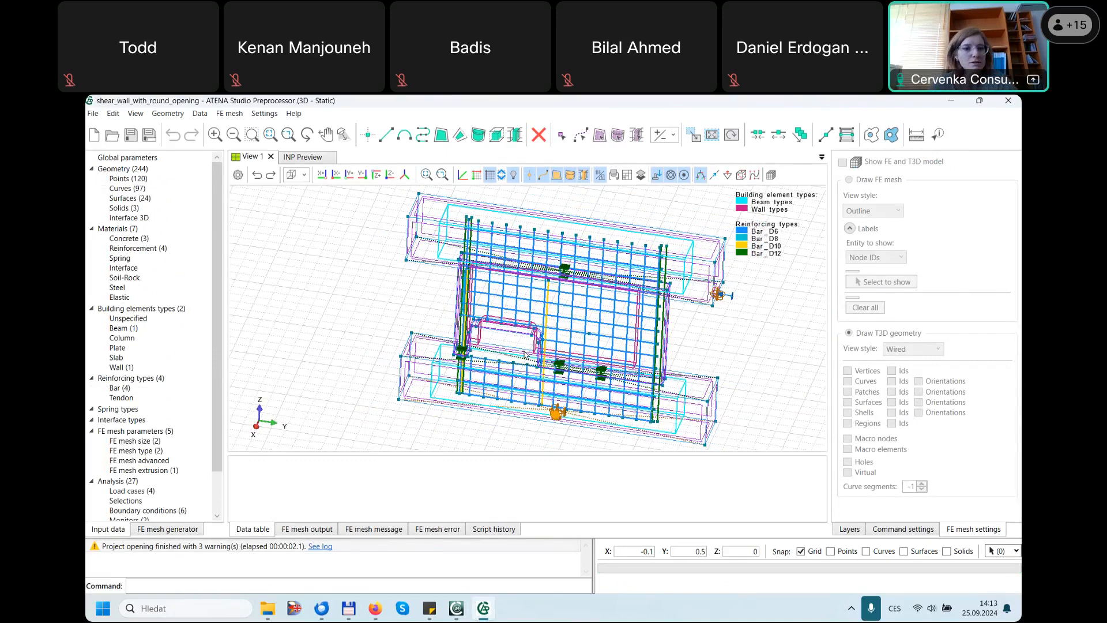
{"action": "left_click", "coordinate": [315, 161]}
{"action": "left_click", "coordinate": [329, 157]}
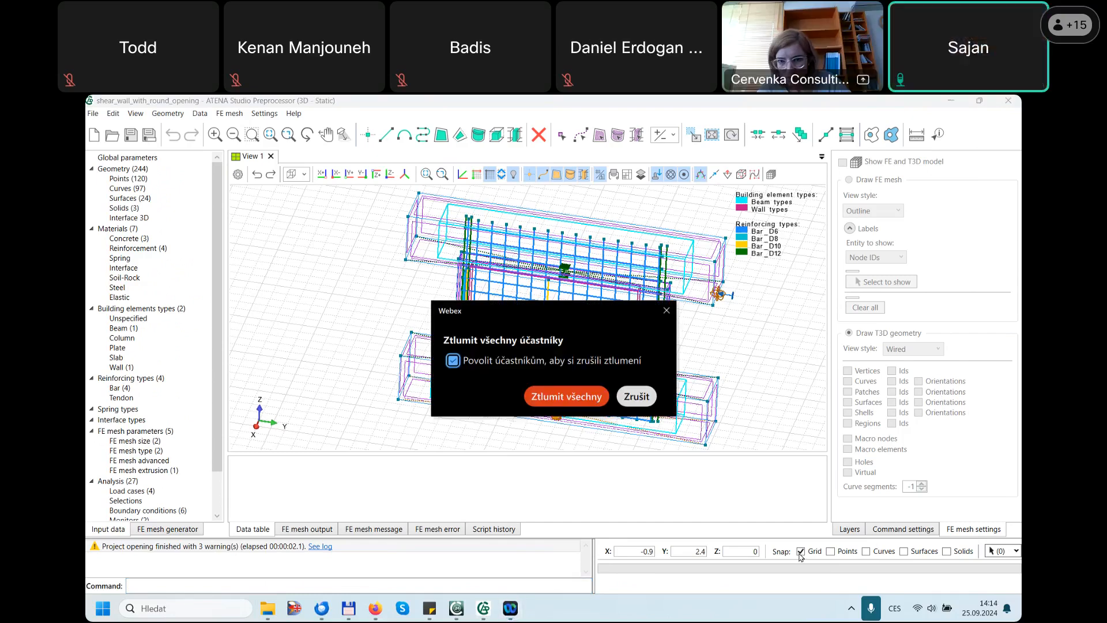
- Mute all participants in the Webex meeting while allowing them to unmute themselves, and return to the Preprocessor
{"action": "left_click", "coordinate": [574, 400]}
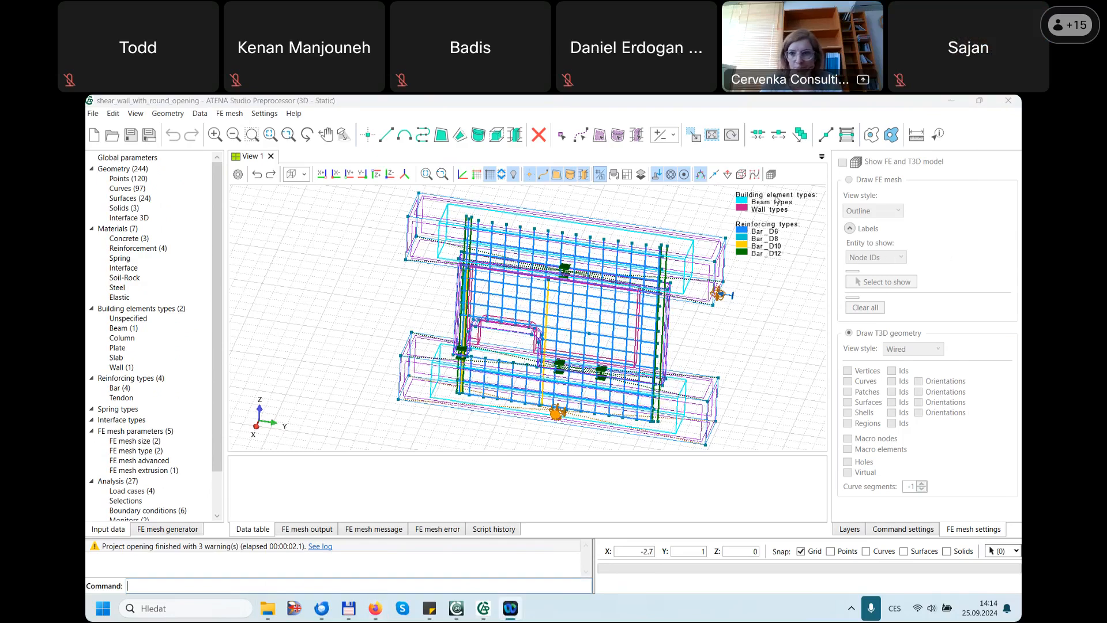
{"action": "left_click", "coordinate": [668, 212]}
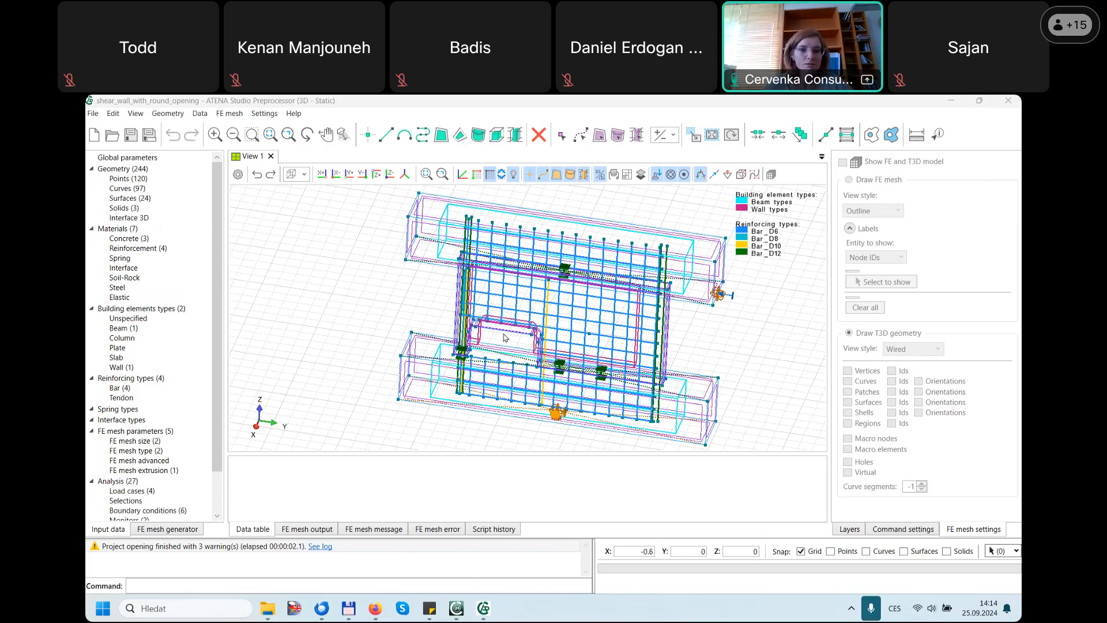
- Display the wall model in the Solid style, orbit it to face the wall, and switch the style to Transparent
{"action": "left_click", "coordinate": [306, 174]}
{"action": "left_click", "coordinate": [314, 212]}
{"action": "middle_click_drag", "start_coordinate": [497, 316], "coordinate": [495, 278]}
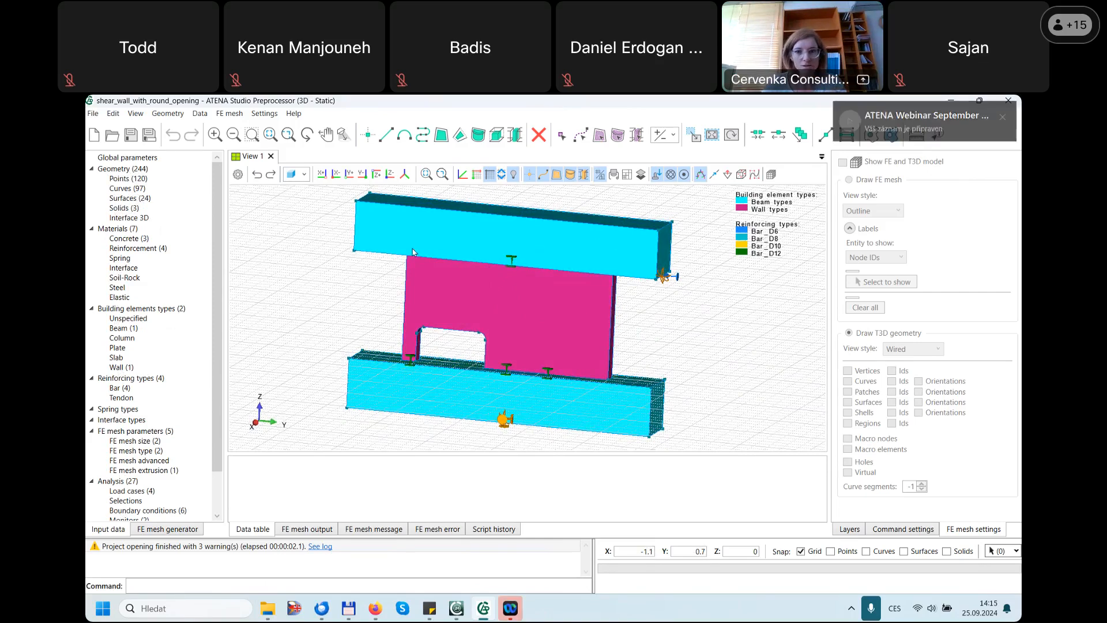
{"action": "left_click", "coordinate": [303, 175]}
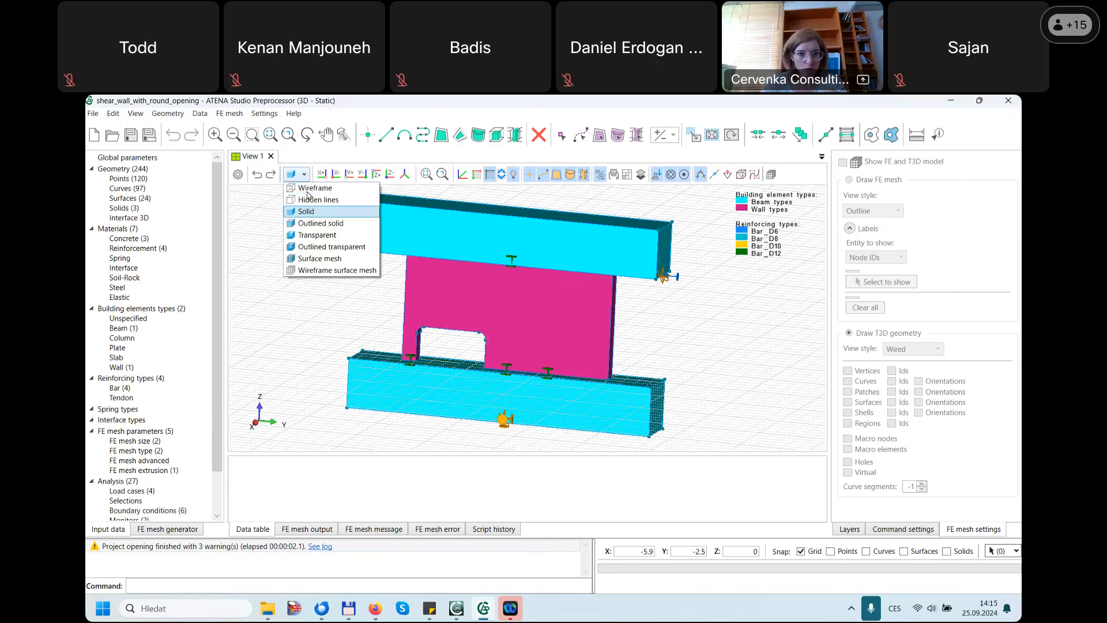
{"action": "left_click", "coordinate": [318, 236]}
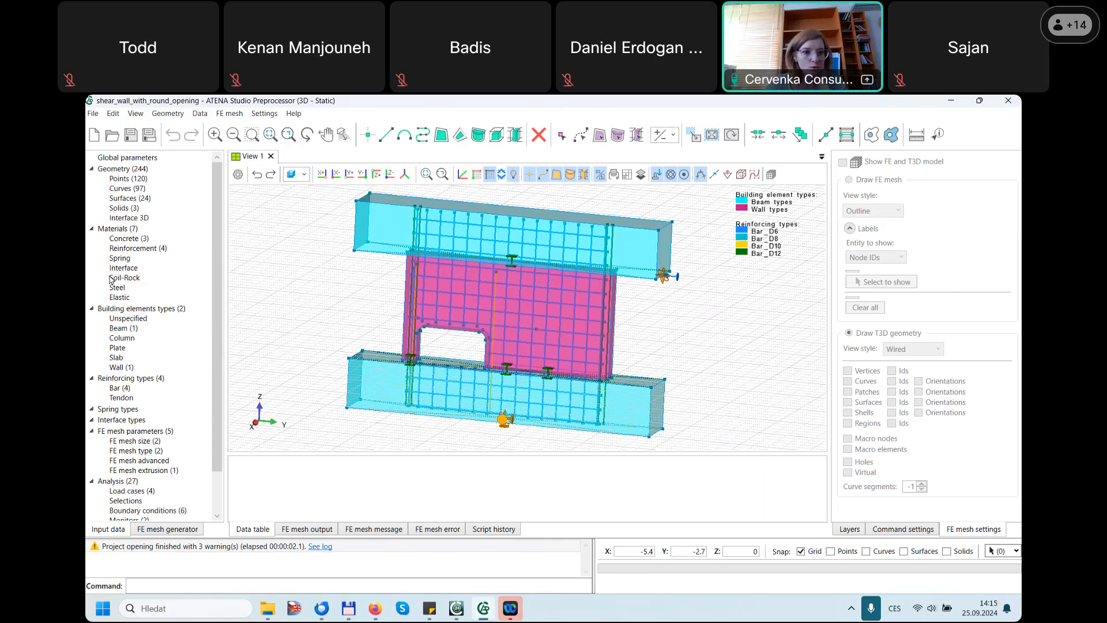
- Colour the model by material and list all defined materials in an enlarged data table
{"action": "left_click", "coordinate": [613, 174]}
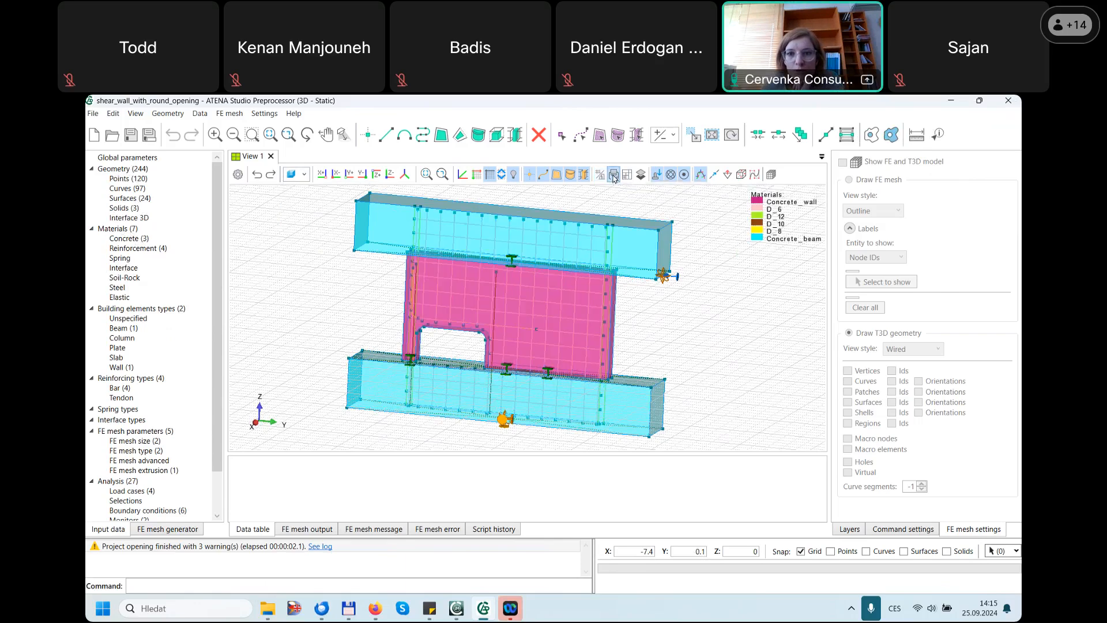
{"action": "left_click", "coordinate": [113, 230]}
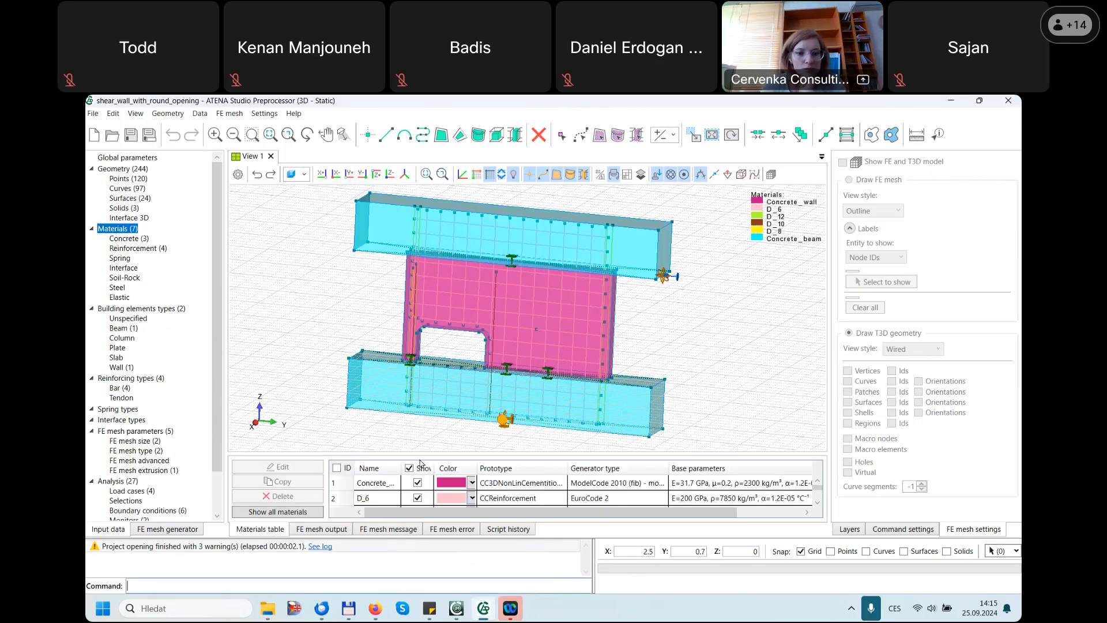
{"action": "left_click_drag", "start_coordinate": [422, 449], "coordinate": [435, 405]}
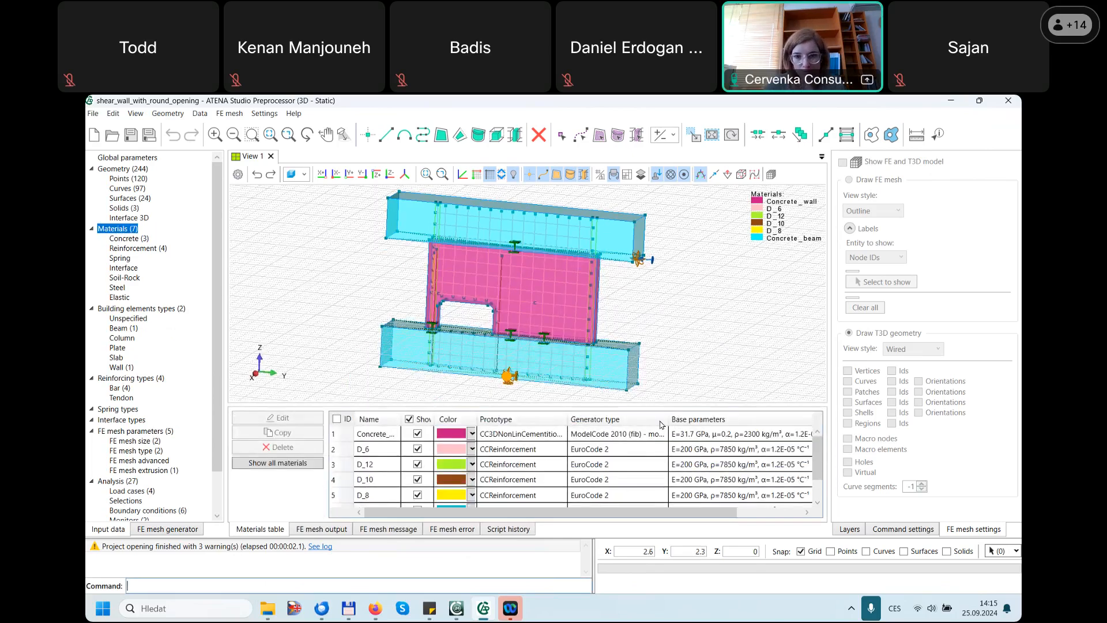
- Review the concrete materials table, selecting the Concrete_beam and Concrete_wall entries
{"action": "left_click", "coordinate": [128, 239]}
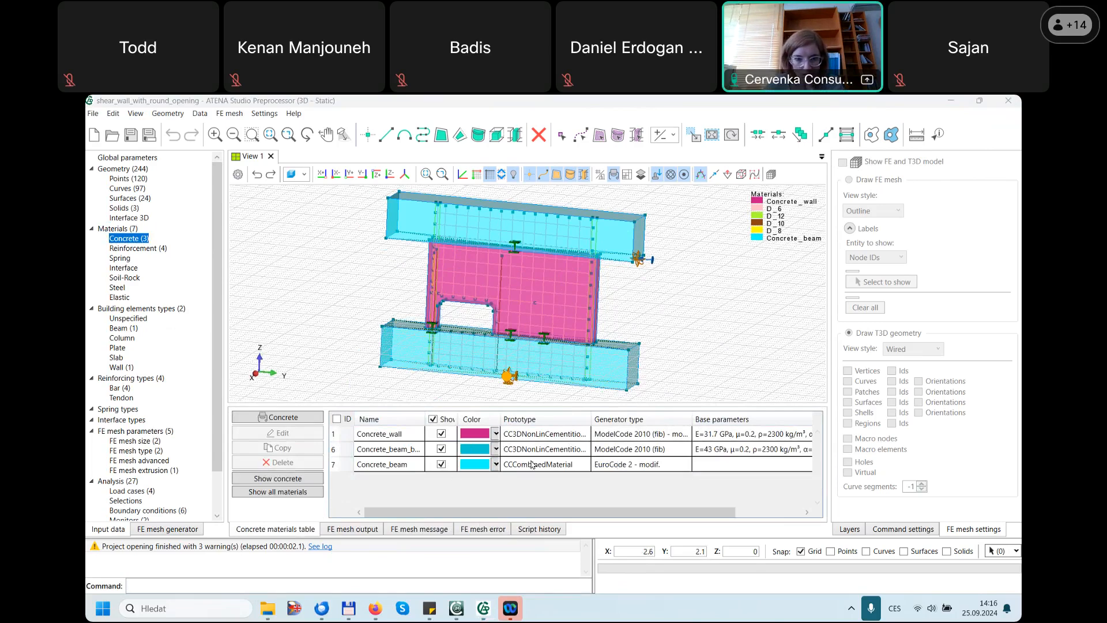
{"action": "left_click", "coordinate": [603, 466]}
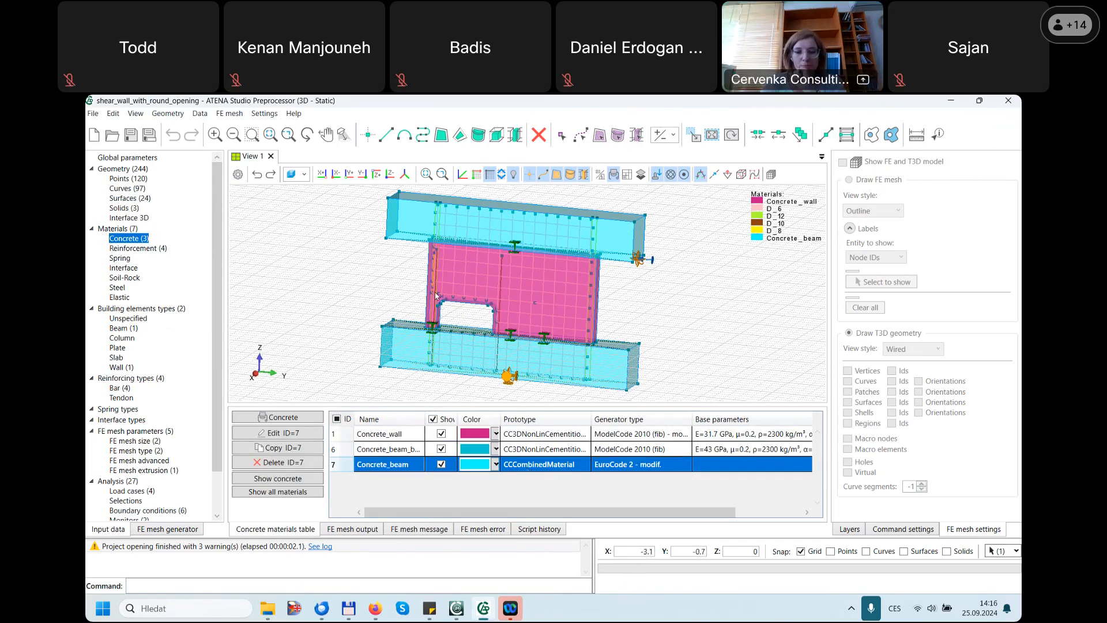
{"action": "left_click", "coordinate": [534, 436]}
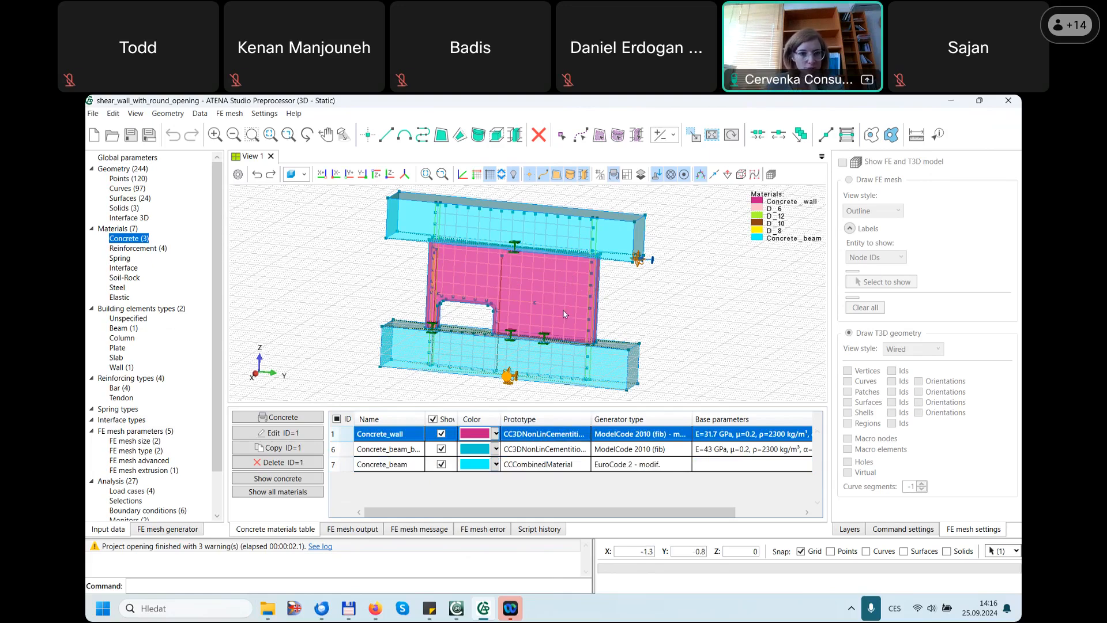
- Review the reinforcement materials table, selecting the D_12, D_10 and D_8 entries in turn
{"action": "left_click", "coordinate": [139, 249]}
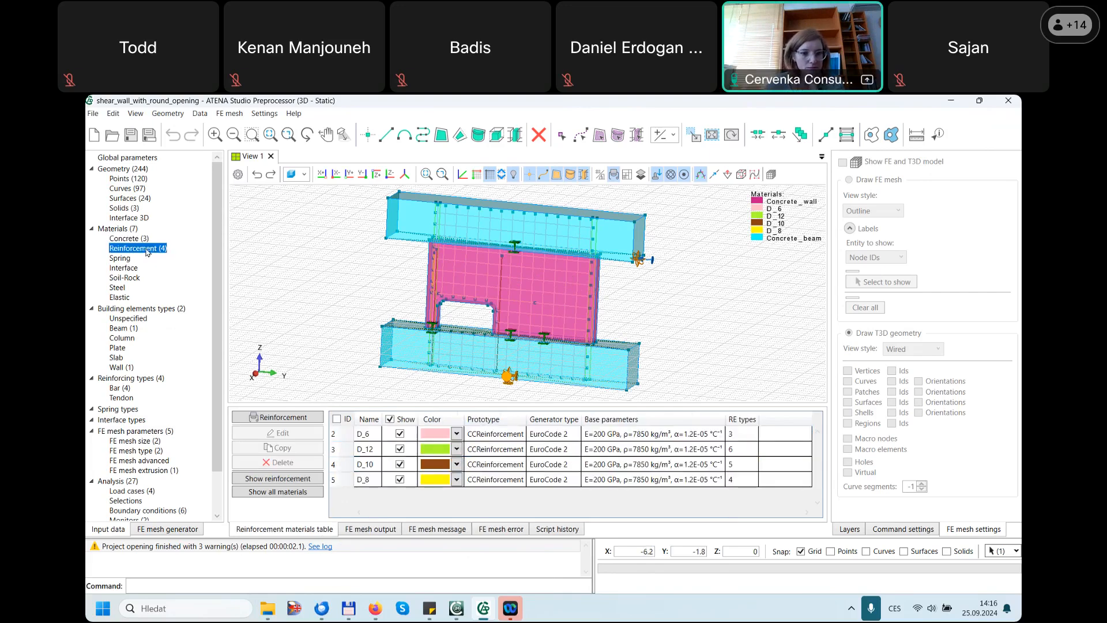
{"action": "left_click", "coordinate": [368, 449]}
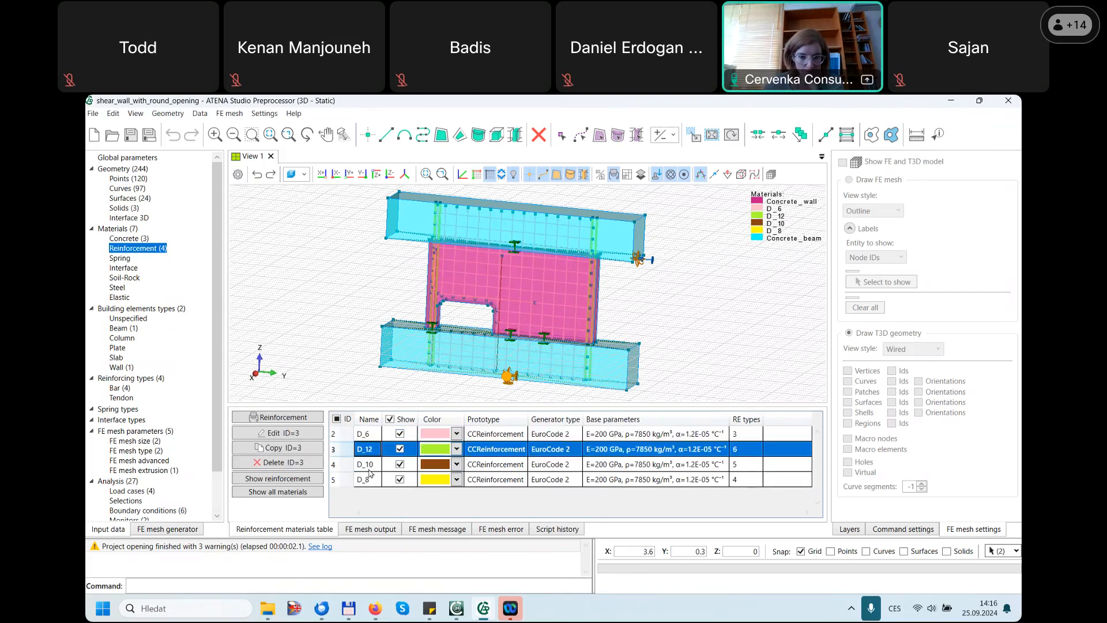
{"action": "left_click", "coordinate": [369, 465]}
{"action": "left_click", "coordinate": [370, 481]}
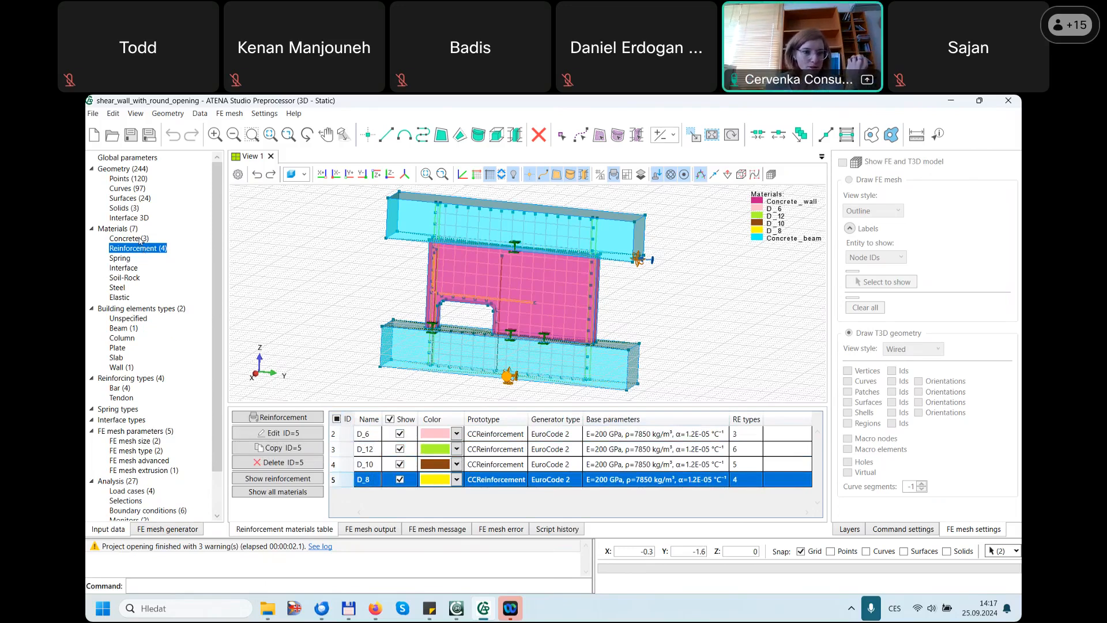
- Inspect the assigned material of the Beam types building element, cancel the editing dialog and check its assigned geometry
{"action": "left_click", "coordinate": [148, 311]}
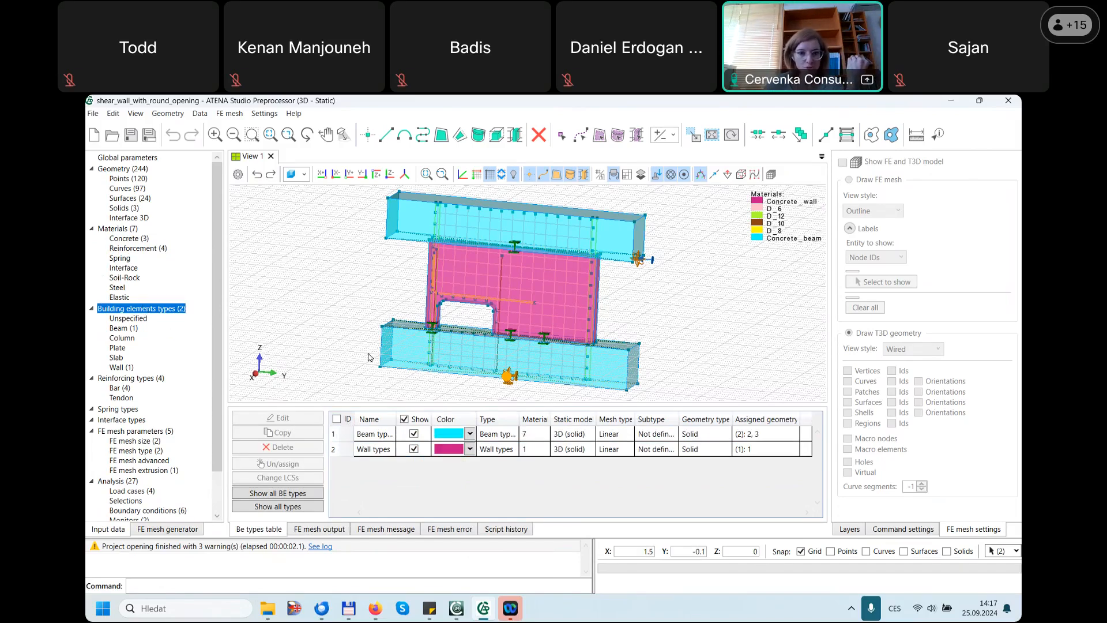
{"action": "left_click", "coordinate": [378, 438]}
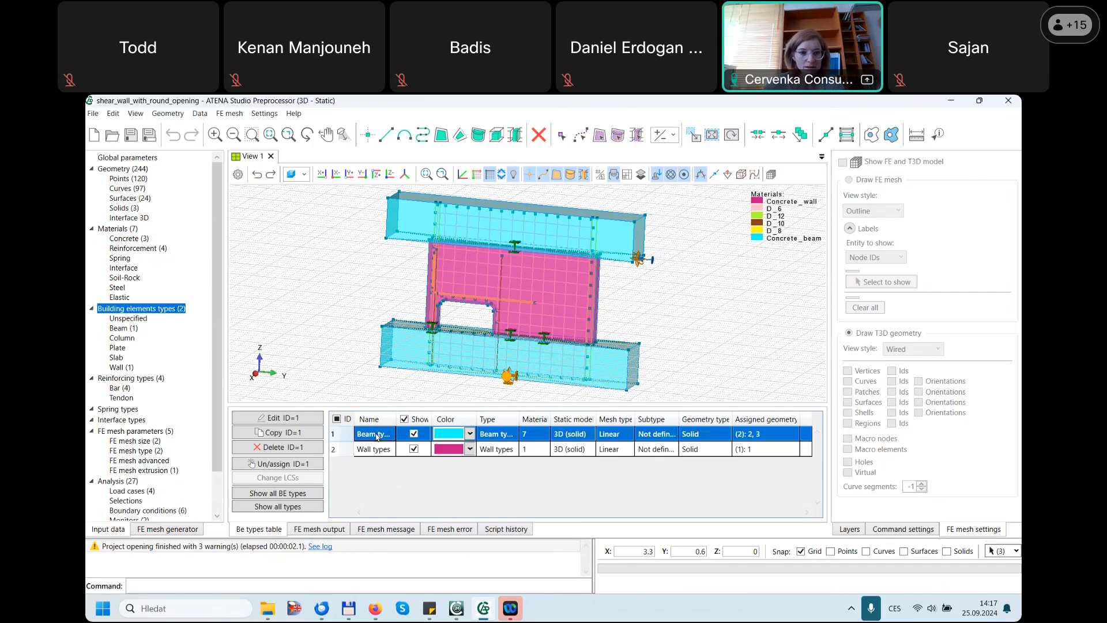
{"action": "double_click", "coordinate": [378, 436]}
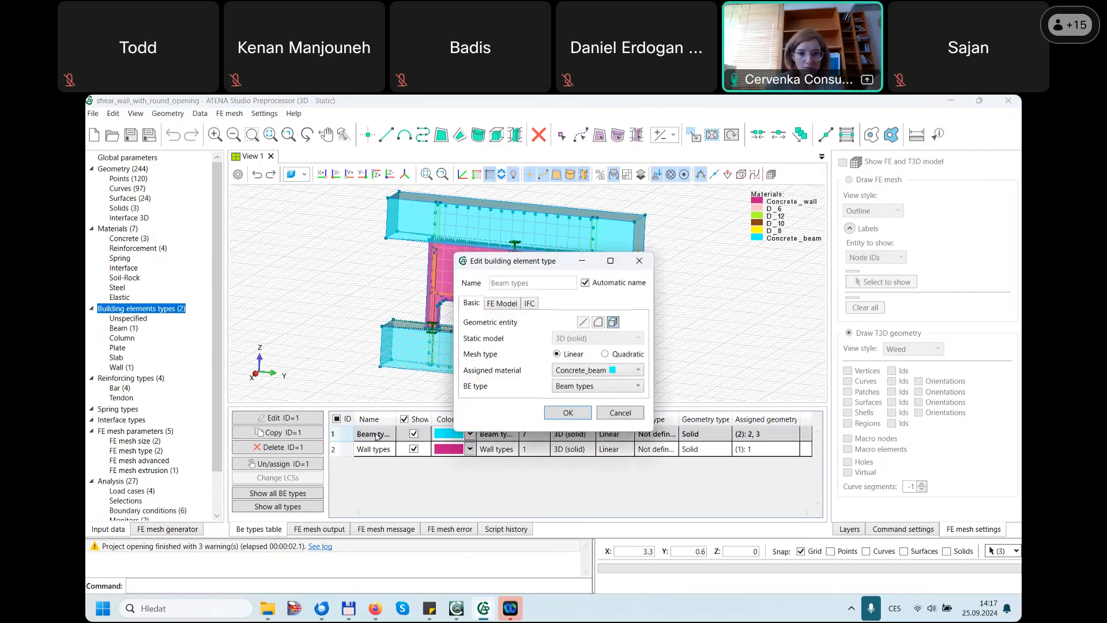
{"action": "left_click", "coordinate": [588, 371]}
{"action": "left_click", "coordinate": [594, 371]}
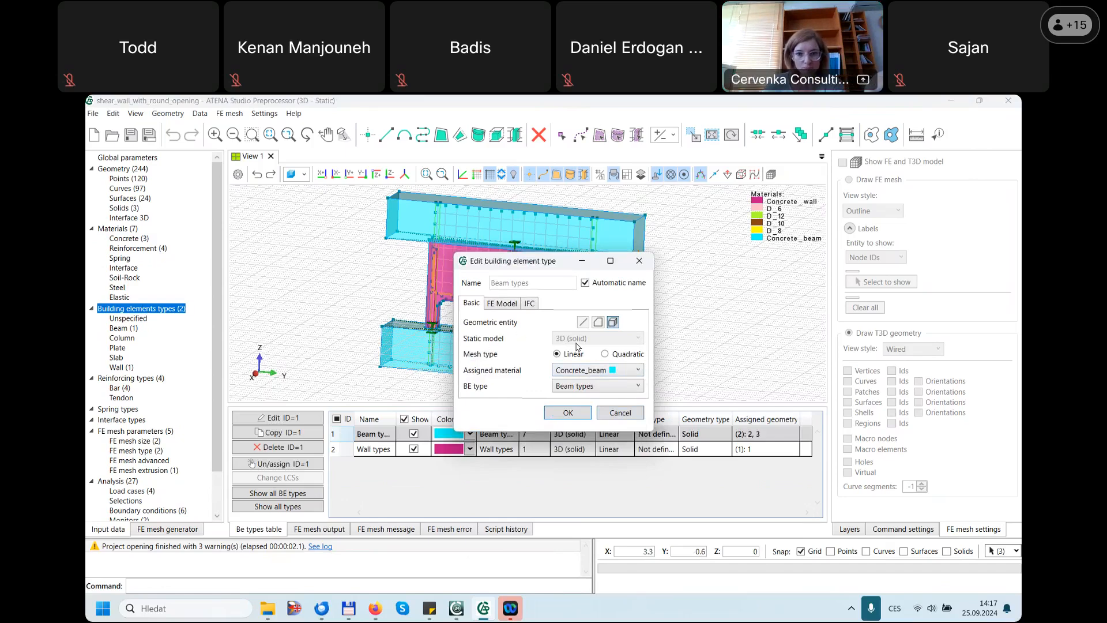
{"action": "left_click", "coordinate": [615, 413]}
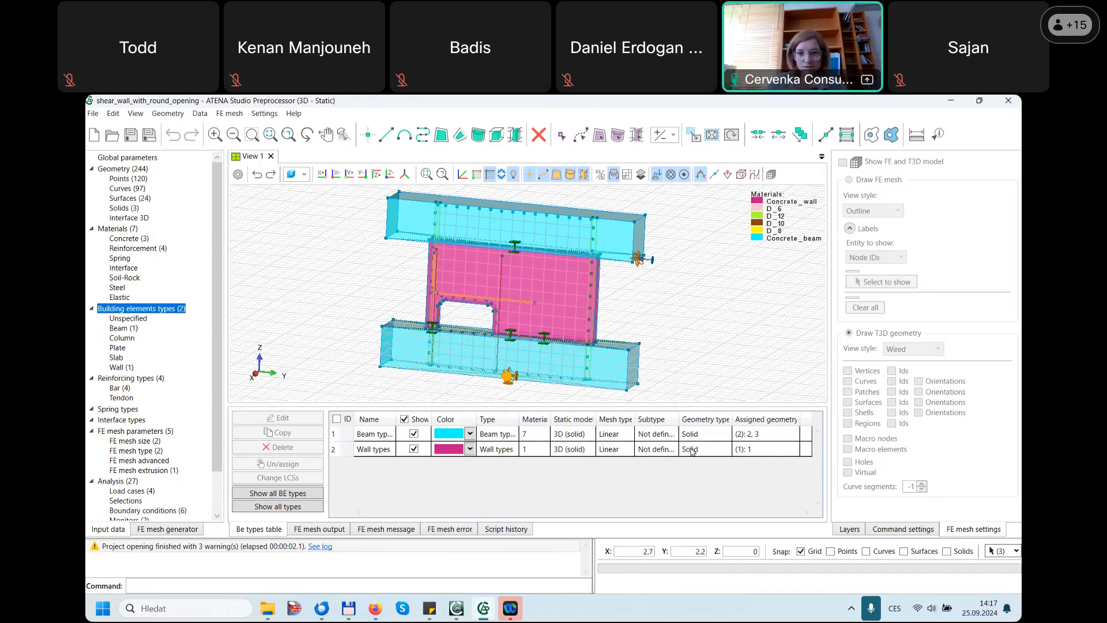
{"action": "left_click", "coordinate": [534, 437]}
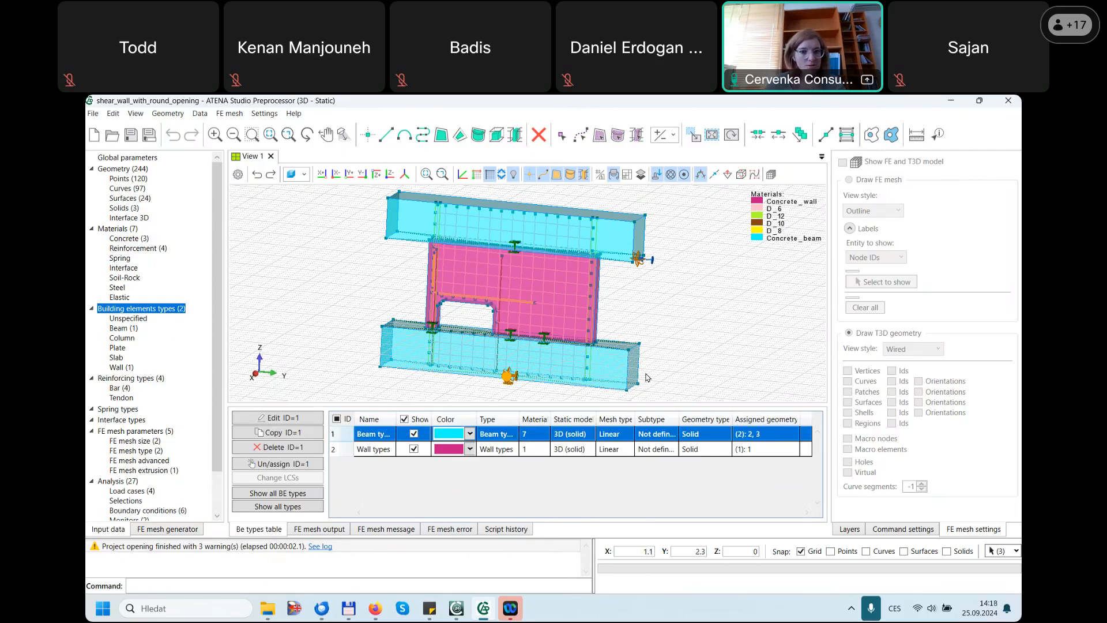
- Inspect the assigned material of the Wall types building element and cancel its editing dialog
{"action": "left_click", "coordinate": [376, 451]}
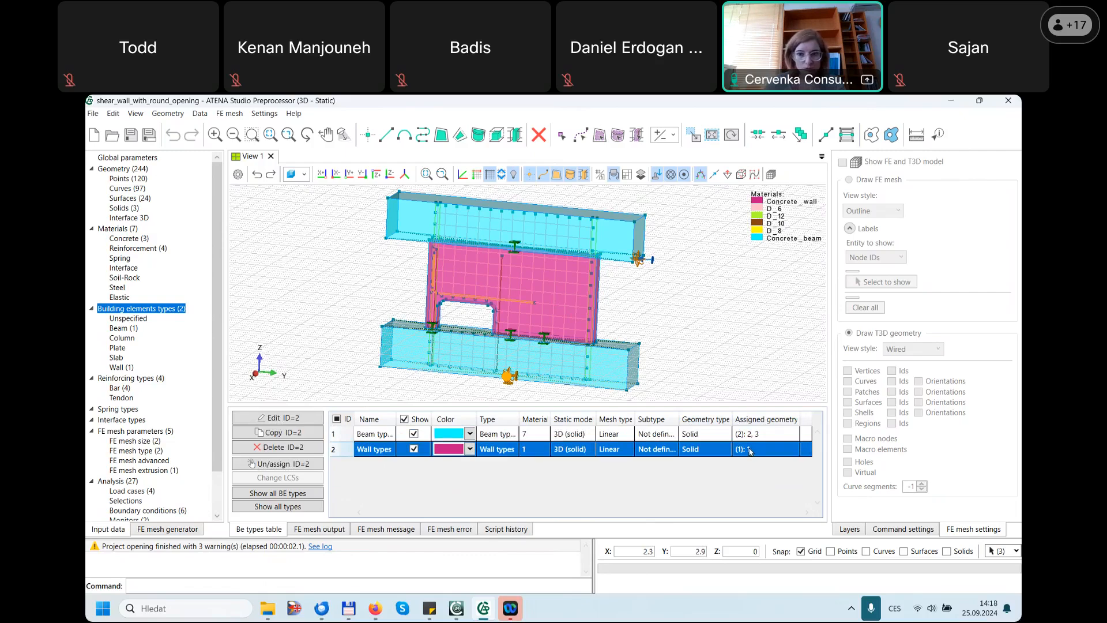
{"action": "double_click", "coordinate": [391, 447]}
{"action": "left_click", "coordinate": [580, 373]}
{"action": "left_click", "coordinate": [616, 375]}
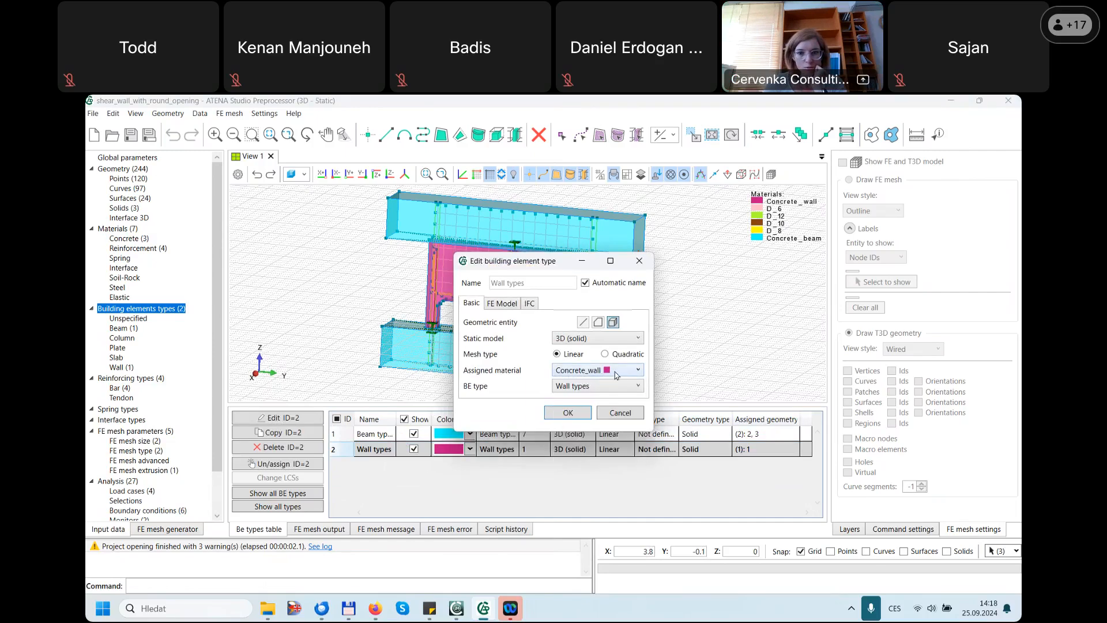
{"action": "left_click", "coordinate": [616, 413]}
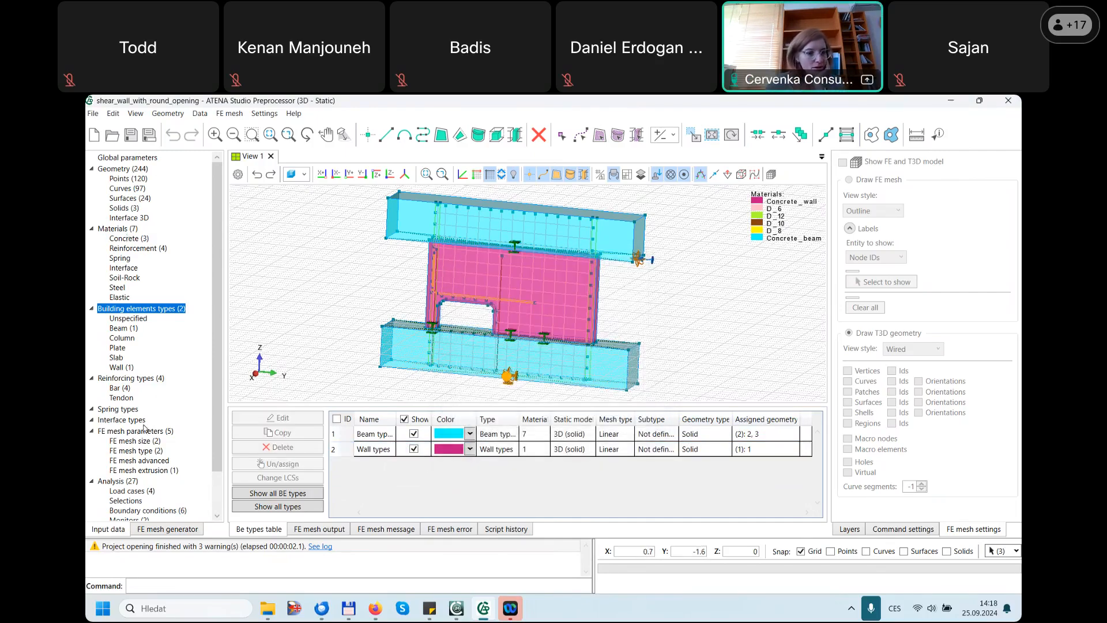
- Inspect the bond type, assigned material and bar diameter of the Bar_D6 reinforcing type, cancelling its editing dialog
{"action": "left_click", "coordinate": [142, 378]}
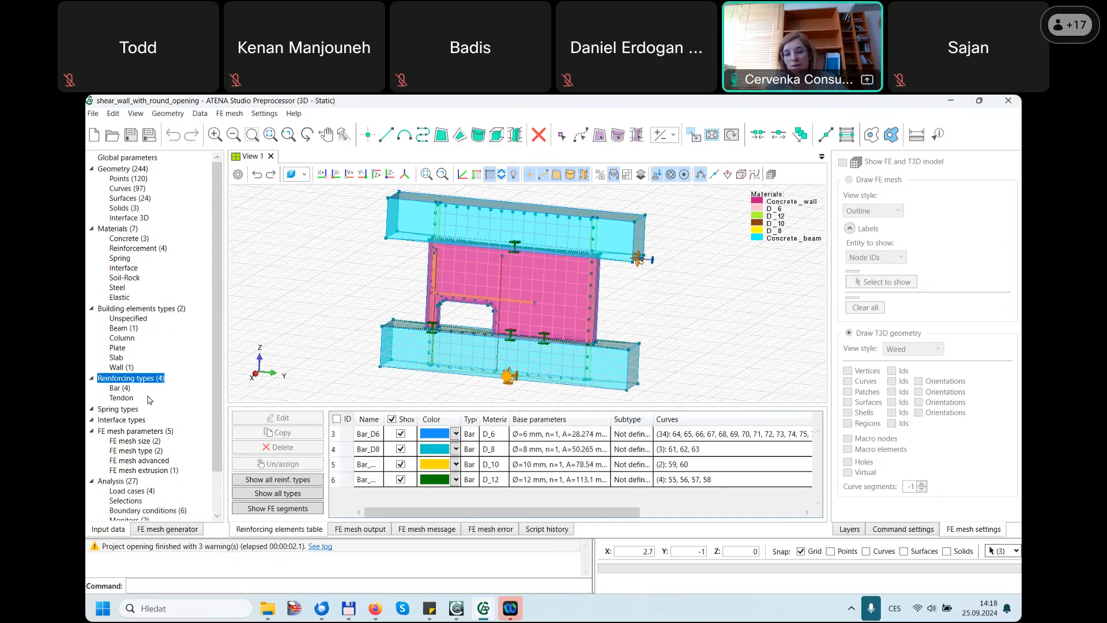
{"action": "double_click", "coordinate": [364, 436]}
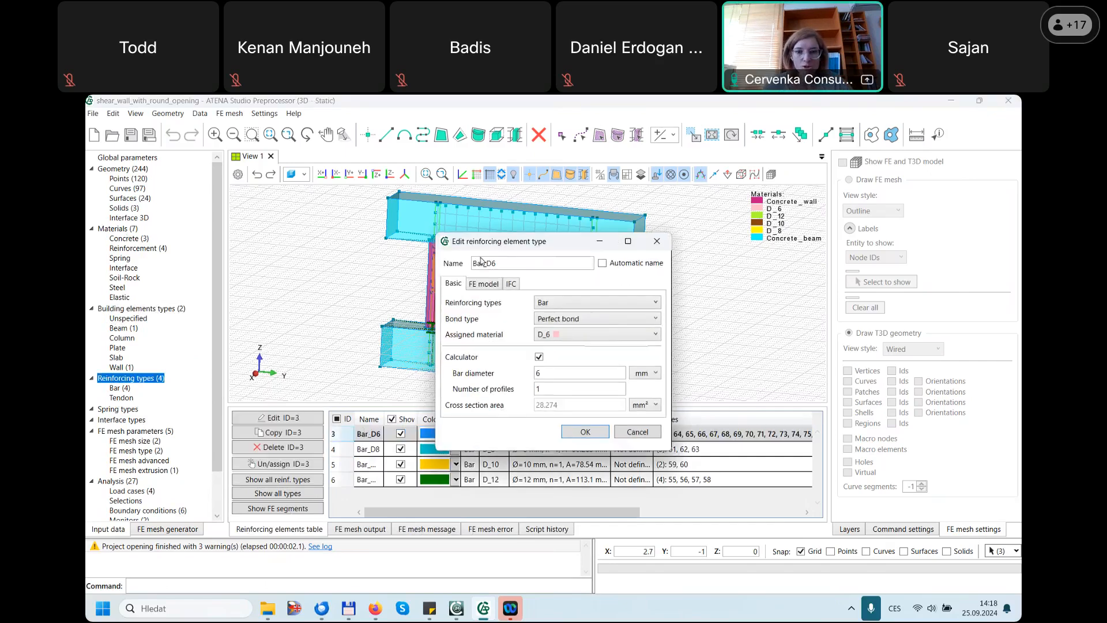
{"action": "left_click_drag", "start_coordinate": [507, 245], "coordinate": [679, 226]}
{"action": "left_click", "coordinate": [729, 319]}
{"action": "left_click", "coordinate": [730, 320]}
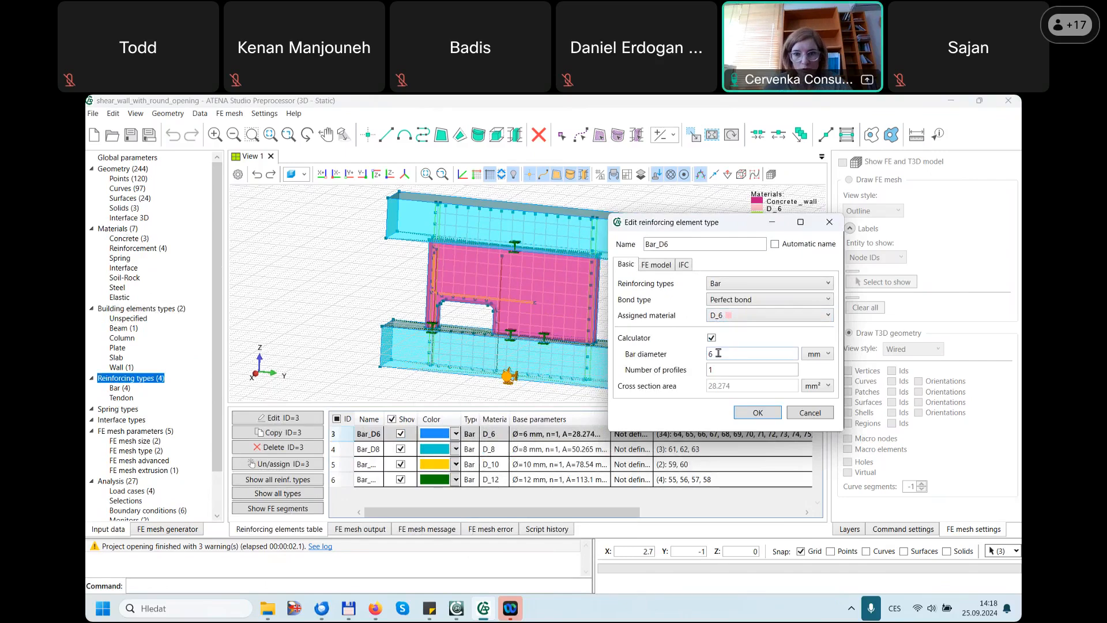
{"action": "left_click_drag", "start_coordinate": [718, 353], "coordinate": [705, 356]}
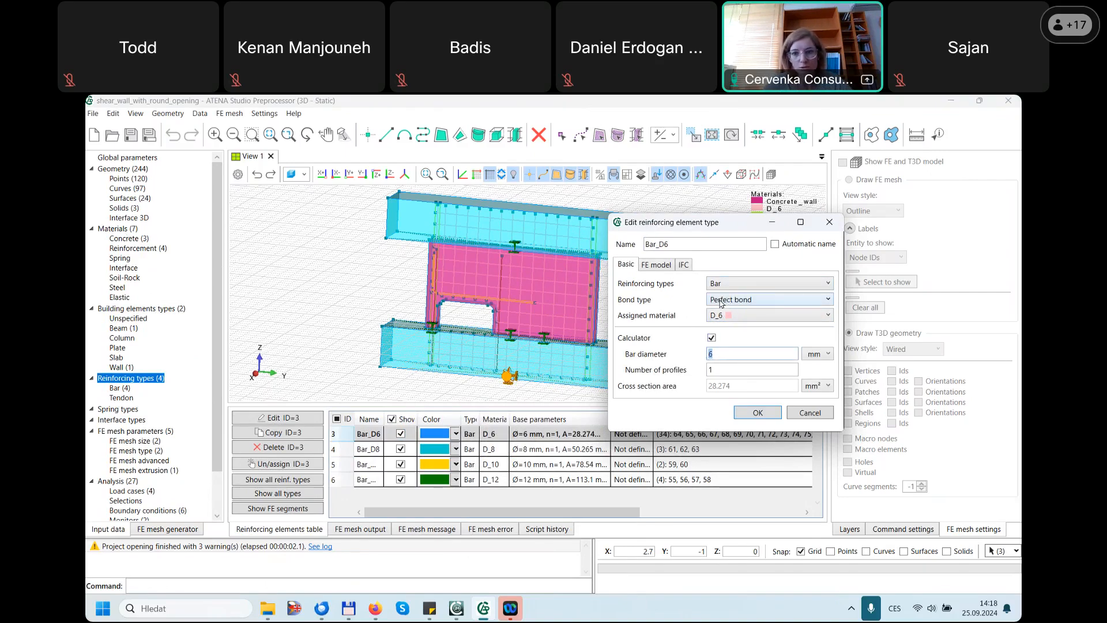
{"action": "left_click", "coordinate": [809, 413]}
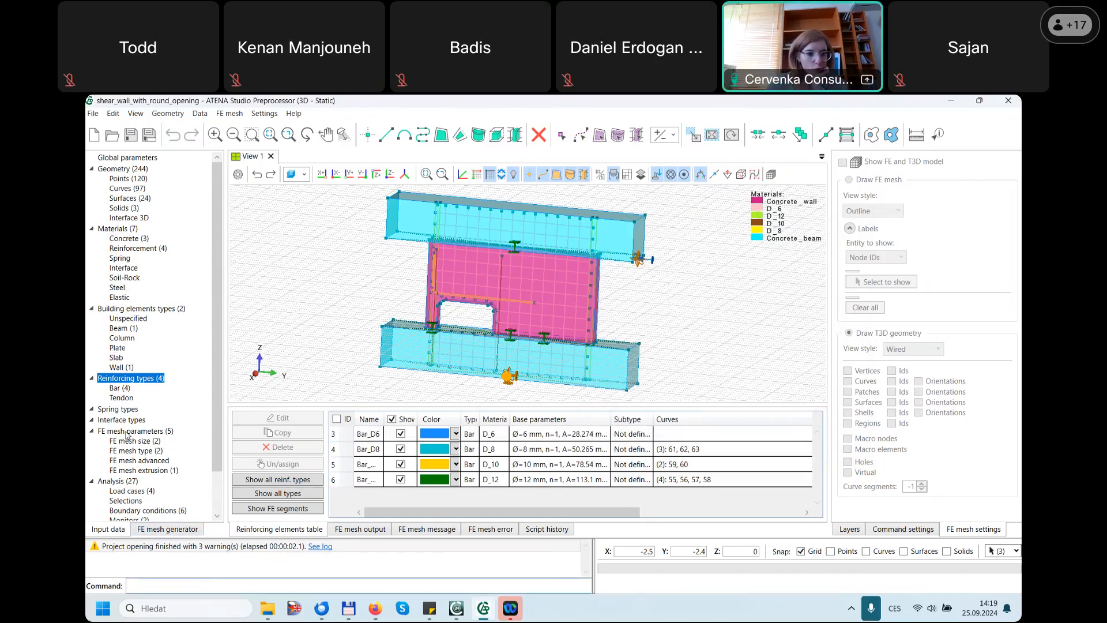
- Generate the FE mesh preview, display the model in the Wireframe style and return to the input data tree
{"action": "left_click", "coordinate": [173, 530]}
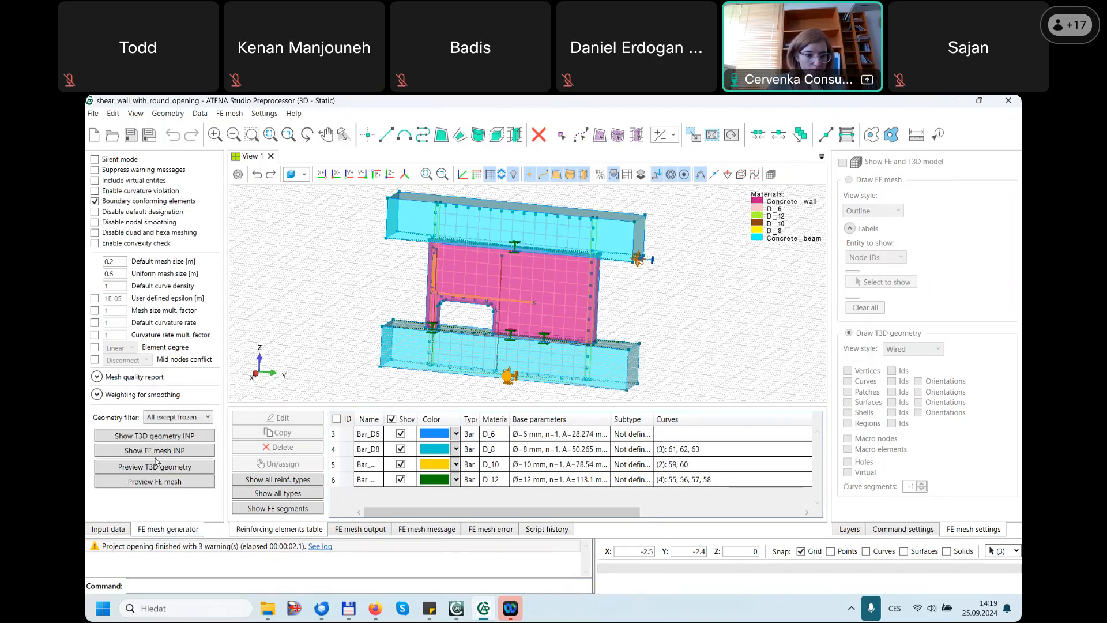
{"action": "left_click", "coordinate": [162, 486]}
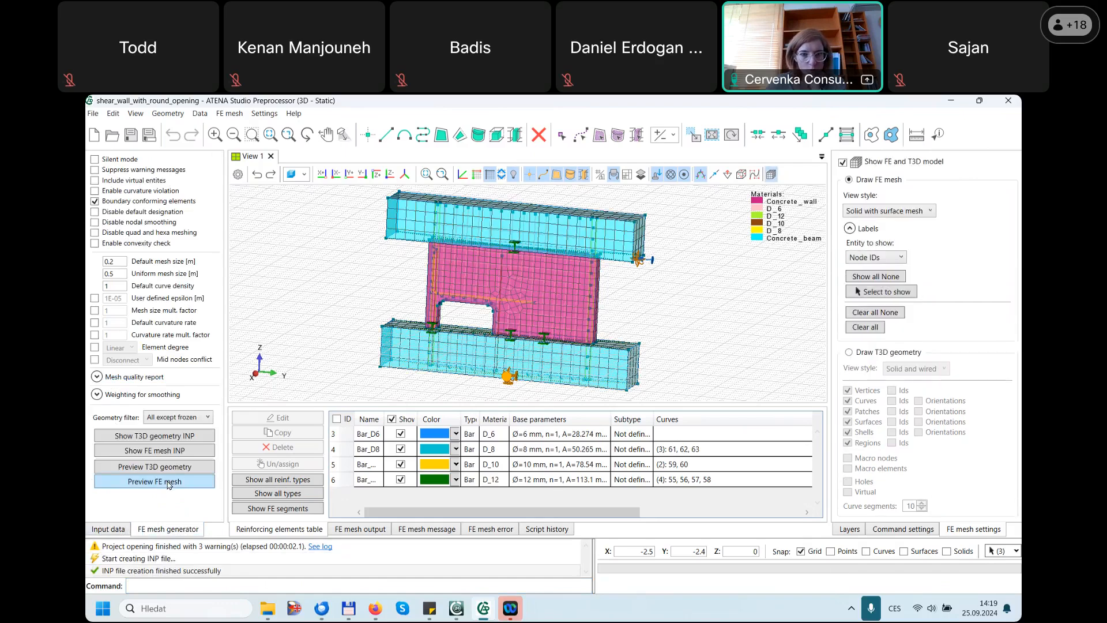
{"action": "left_click", "coordinate": [299, 174]}
{"action": "left_click", "coordinate": [315, 188]}
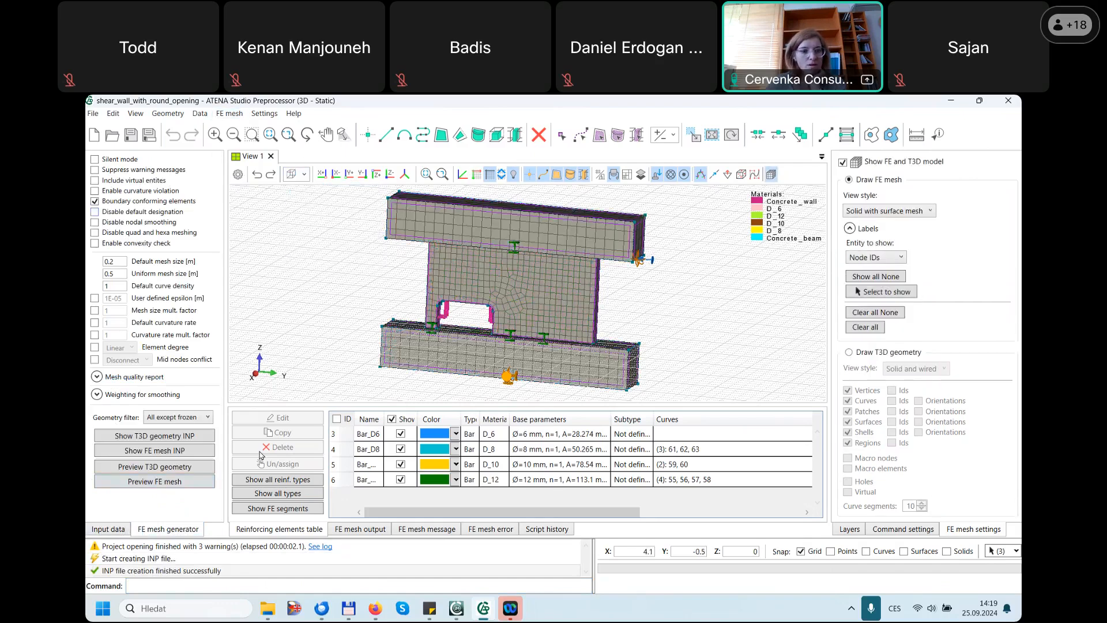
{"action": "left_click", "coordinate": [110, 529]}
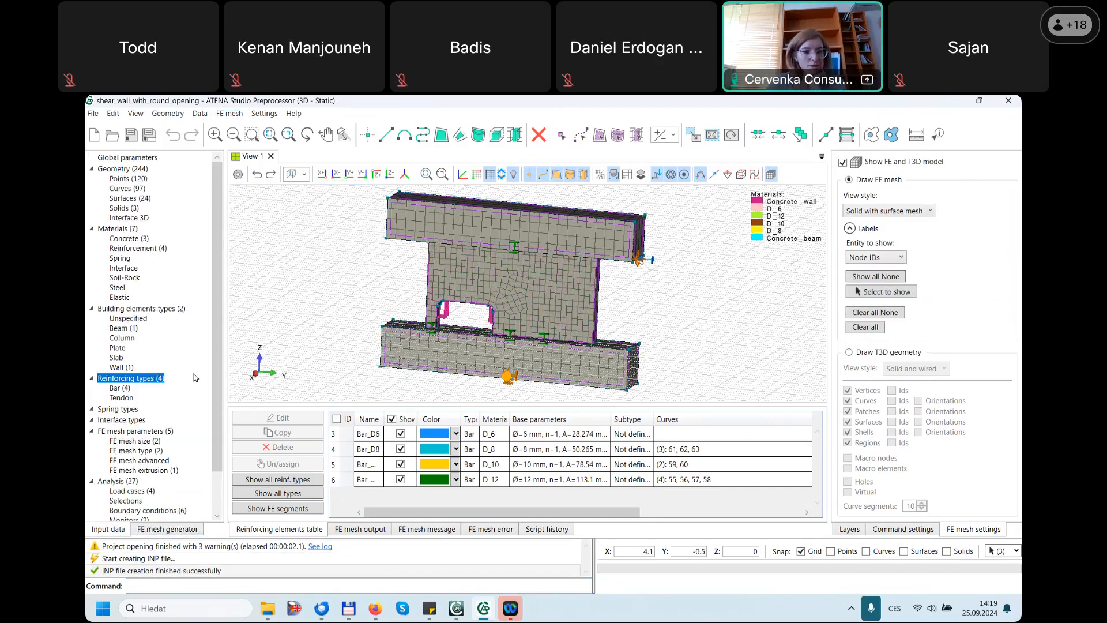
- List the analysis load cases, hide the FE mesh preview and examine the supports and prescribed deformation on the model
{"action": "scroll", "coordinate": [217, 424], "scroll_direction": "down", "scroll_amount": 3}
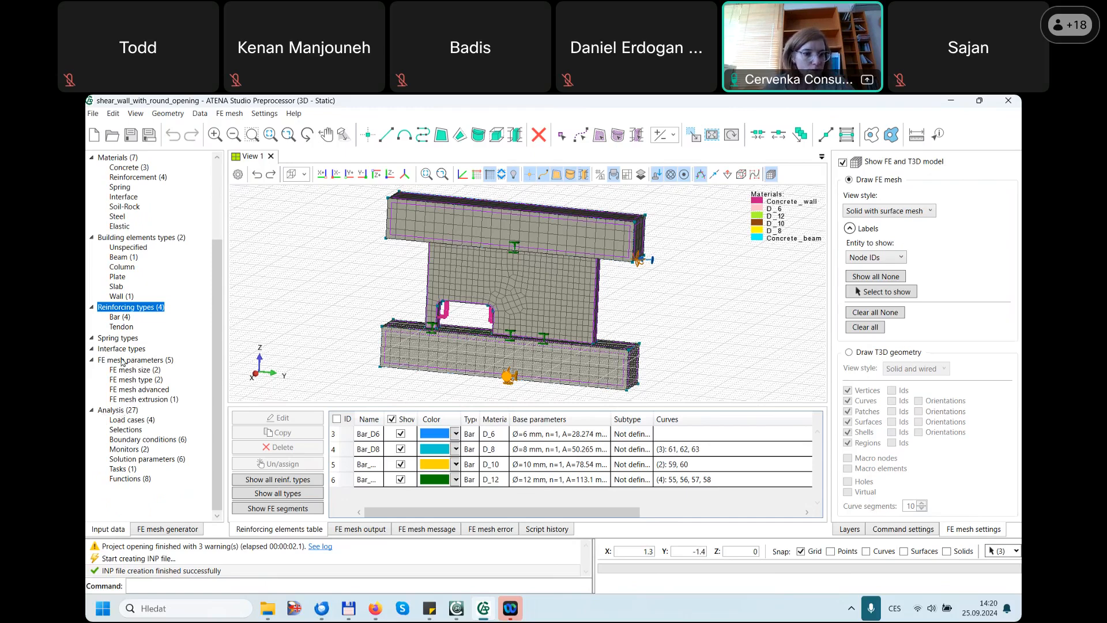
{"action": "left_click", "coordinate": [124, 420]}
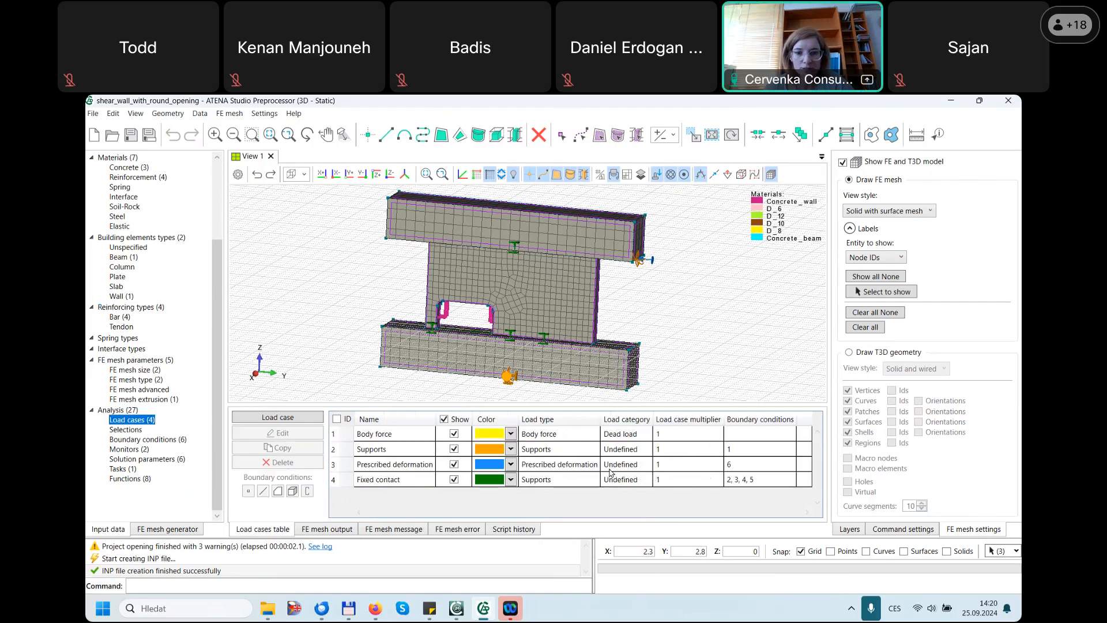
{"action": "left_click", "coordinate": [843, 164]}
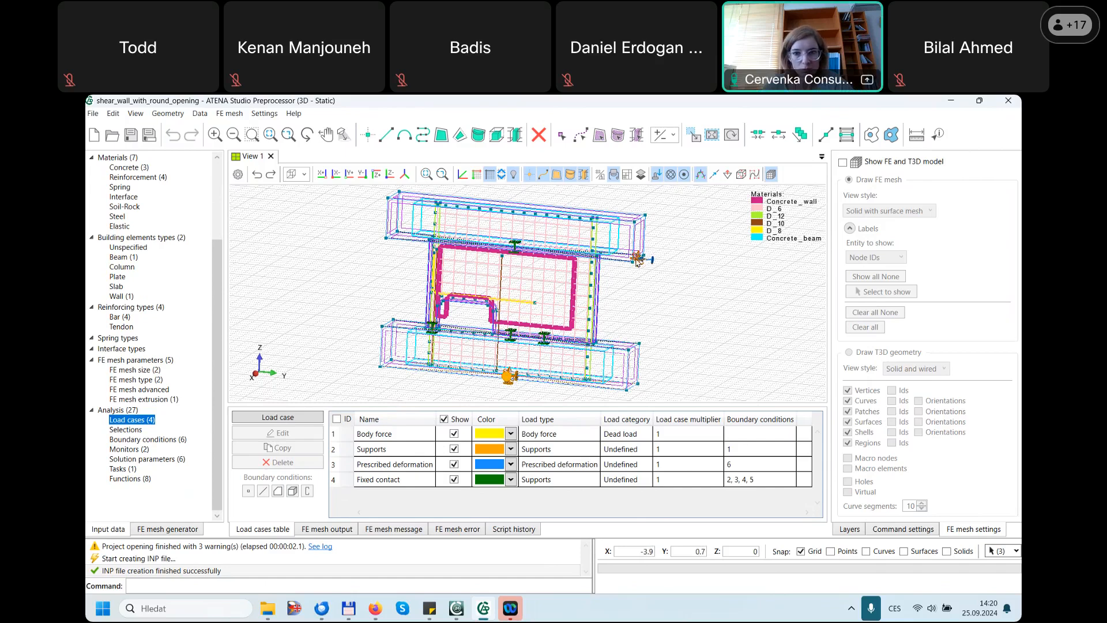
{"action": "scroll", "coordinate": [637, 261], "scroll_direction": "up", "scroll_amount": 2}
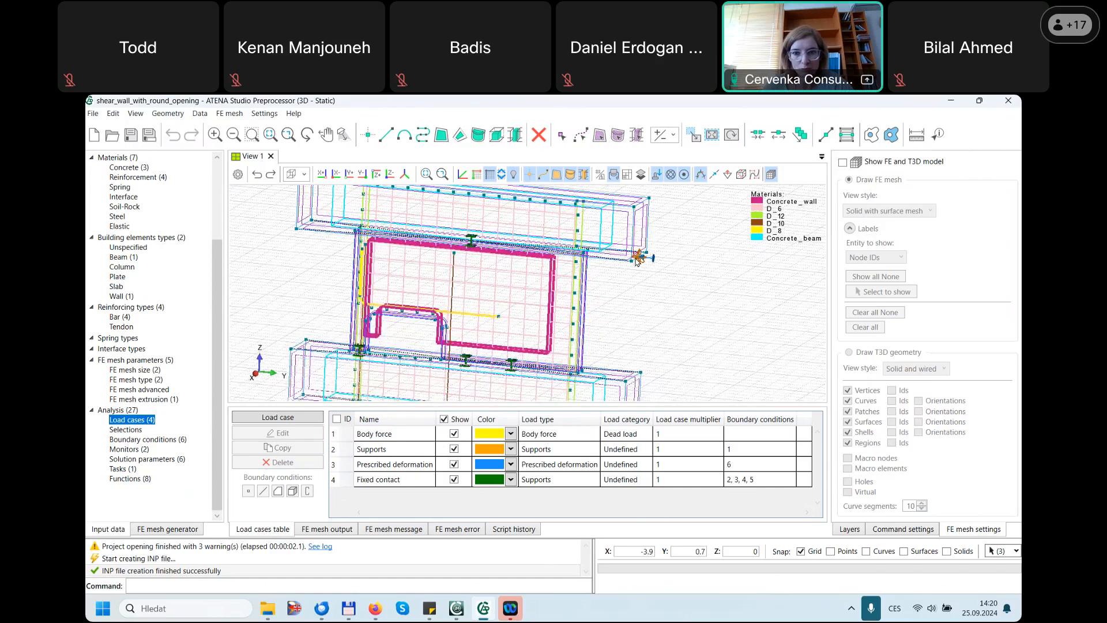
{"action": "scroll", "coordinate": [637, 261], "scroll_direction": "up", "scroll_amount": 3}
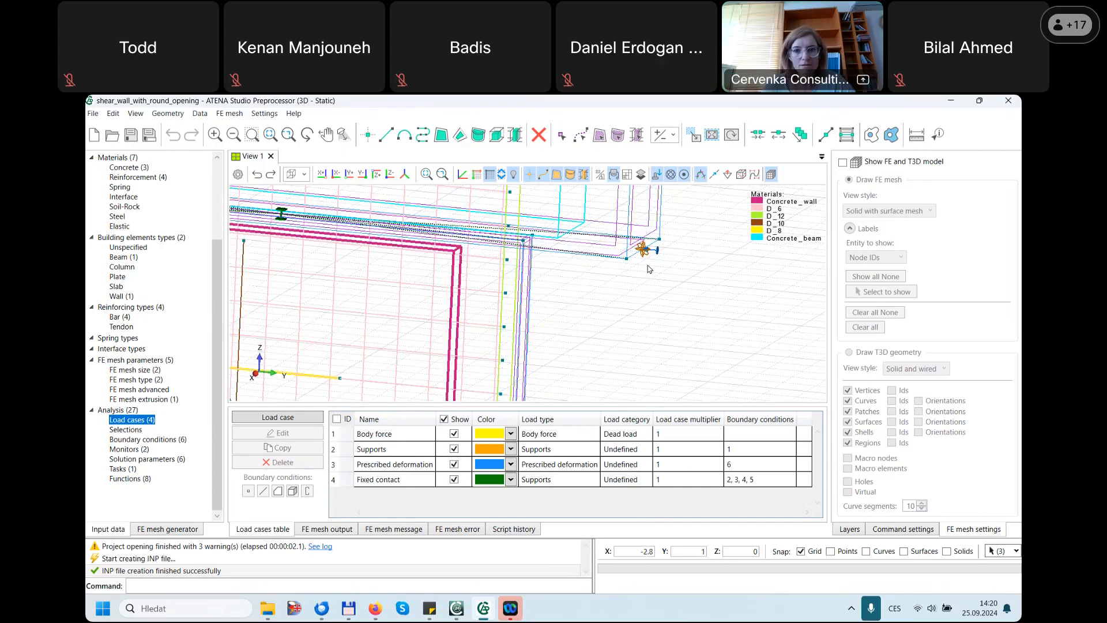
{"action": "scroll", "coordinate": [619, 317], "scroll_direction": "down", "scroll_amount": 3}
{"action": "scroll", "coordinate": [618, 316], "scroll_direction": "down", "scroll_amount": 5}
{"action": "middle_click_drag", "start_coordinate": [620, 328], "coordinate": [630, 307]}
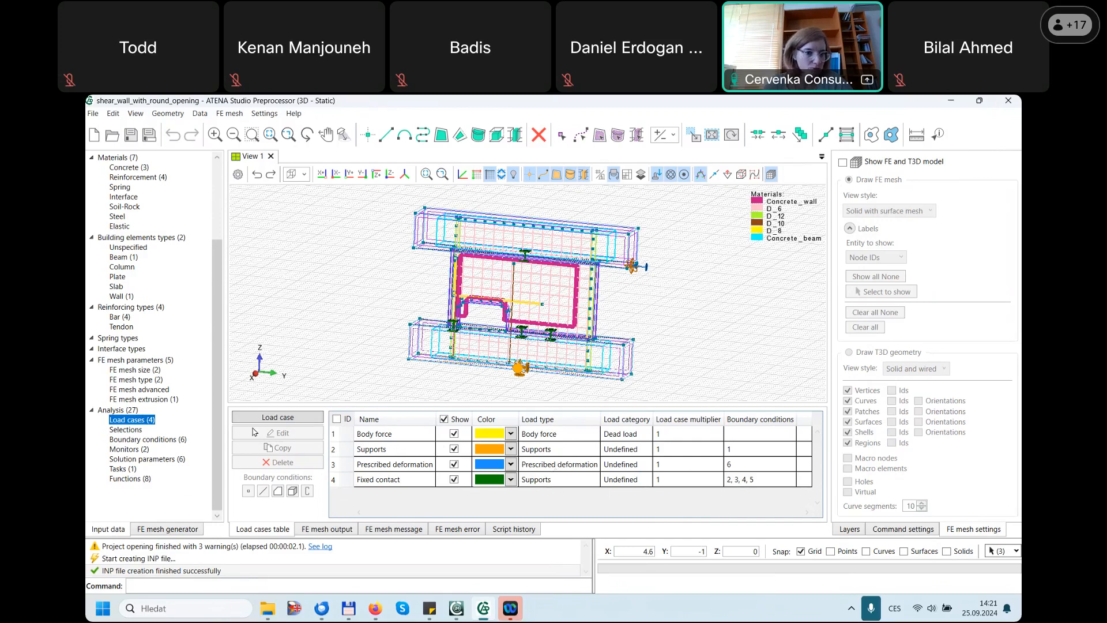
- List the boundary conditions and check where the prescribed displacement and the top and bottom fixed contacts are applied on the model
{"action": "left_click", "coordinate": [123, 441]}
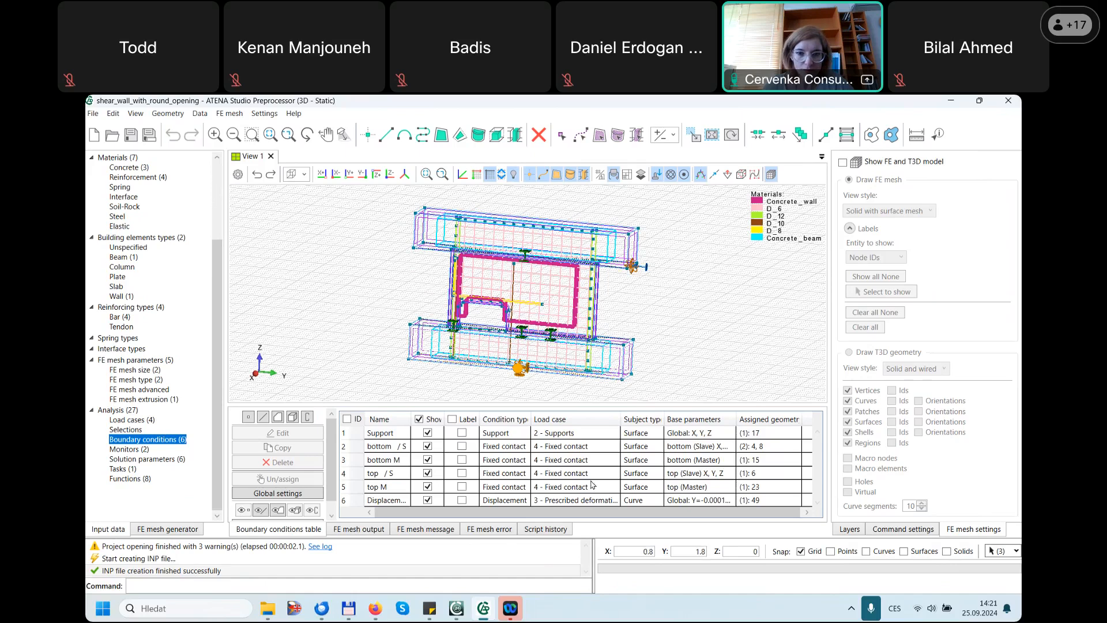
{"action": "left_click", "coordinate": [572, 501]}
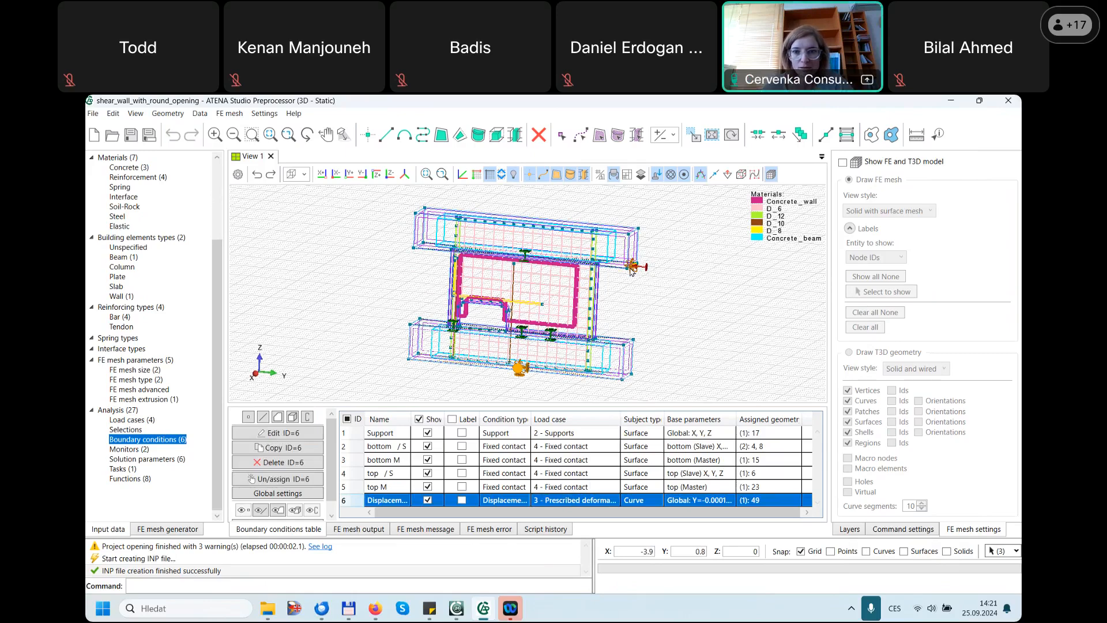
{"action": "scroll", "coordinate": [633, 269], "scroll_direction": "up", "scroll_amount": 5}
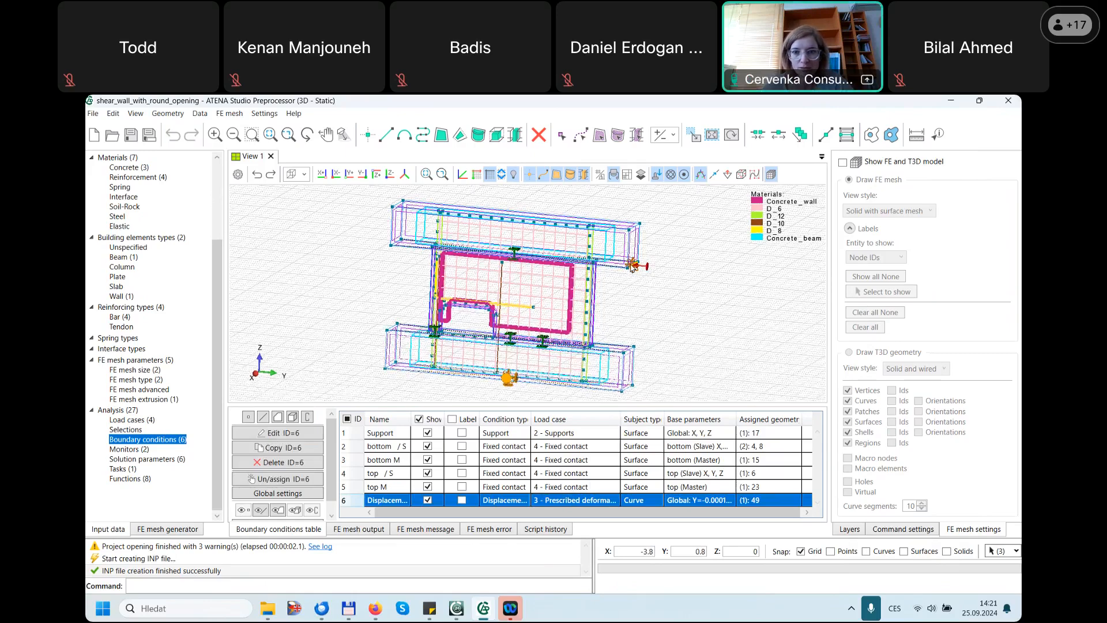
{"action": "left_click", "coordinate": [563, 486]}
{"action": "left_click", "coordinate": [566, 501]}
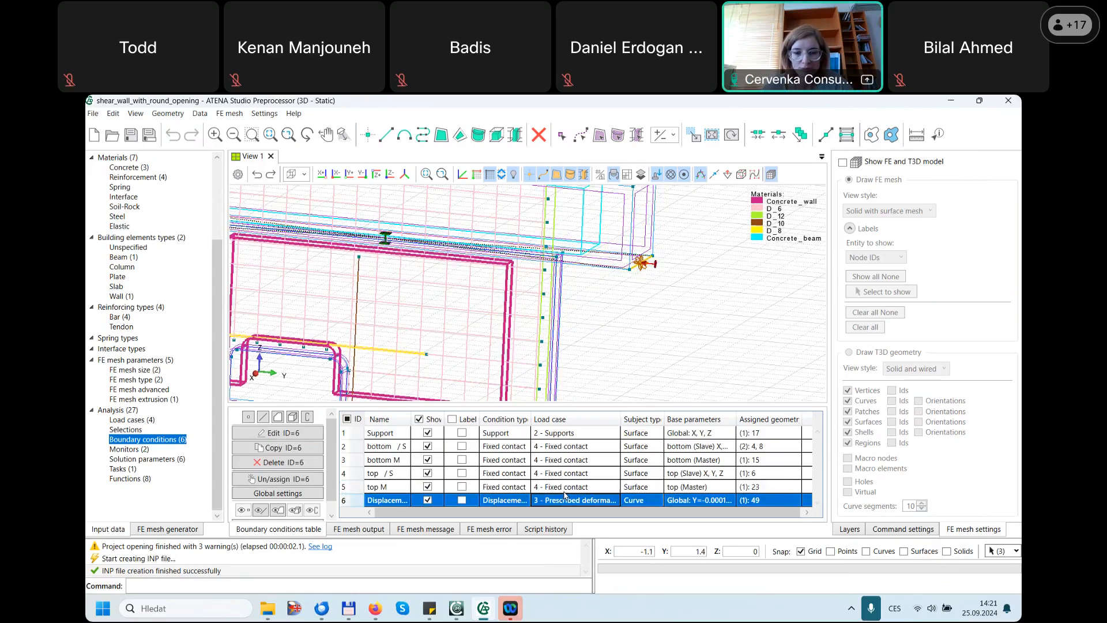
{"action": "left_click", "coordinate": [568, 483]}
{"action": "left_click", "coordinate": [571, 472]}
{"action": "left_click", "coordinate": [571, 461]}
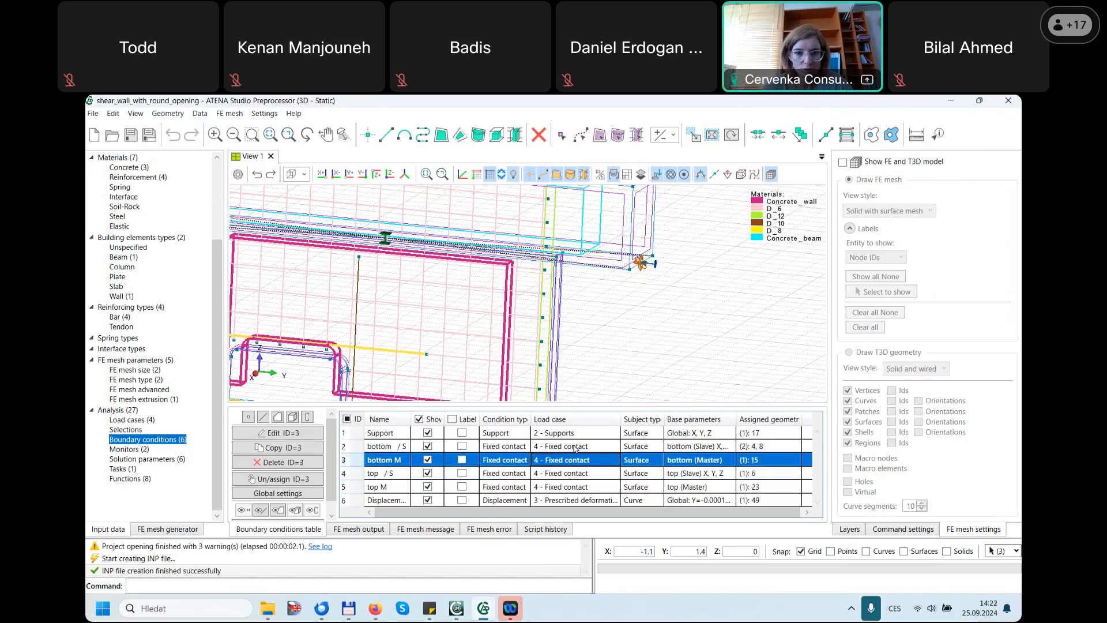
{"action": "left_click", "coordinate": [575, 449]}
{"action": "left_click", "coordinate": [557, 499]}
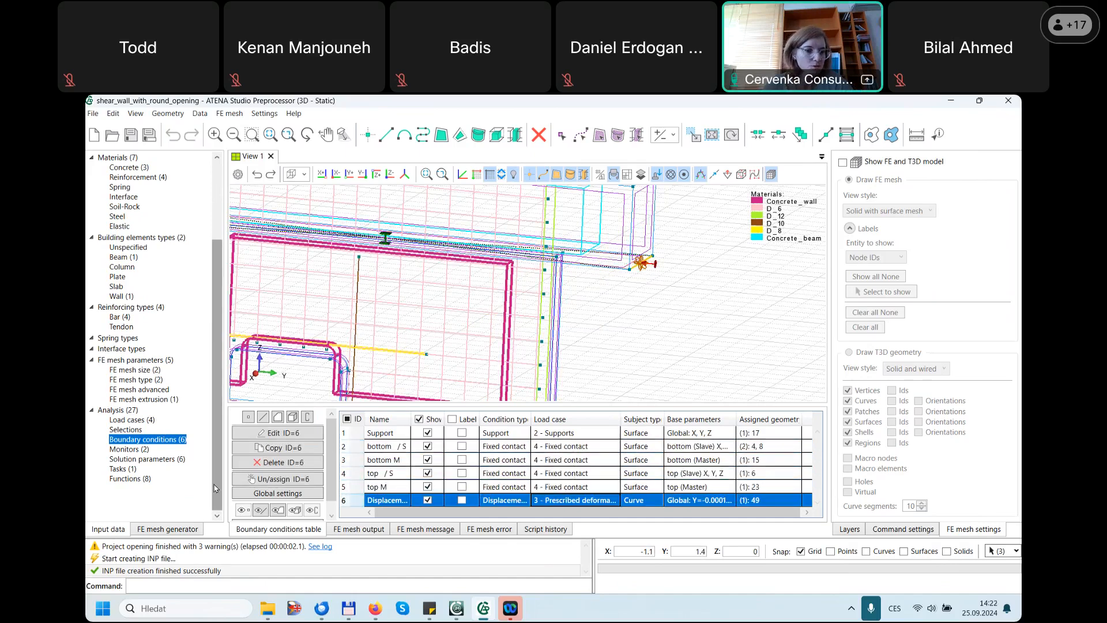
- Review the existing monitors and start a new curve monitor with the custom name reaction_line
{"action": "left_click", "coordinate": [128, 450]}
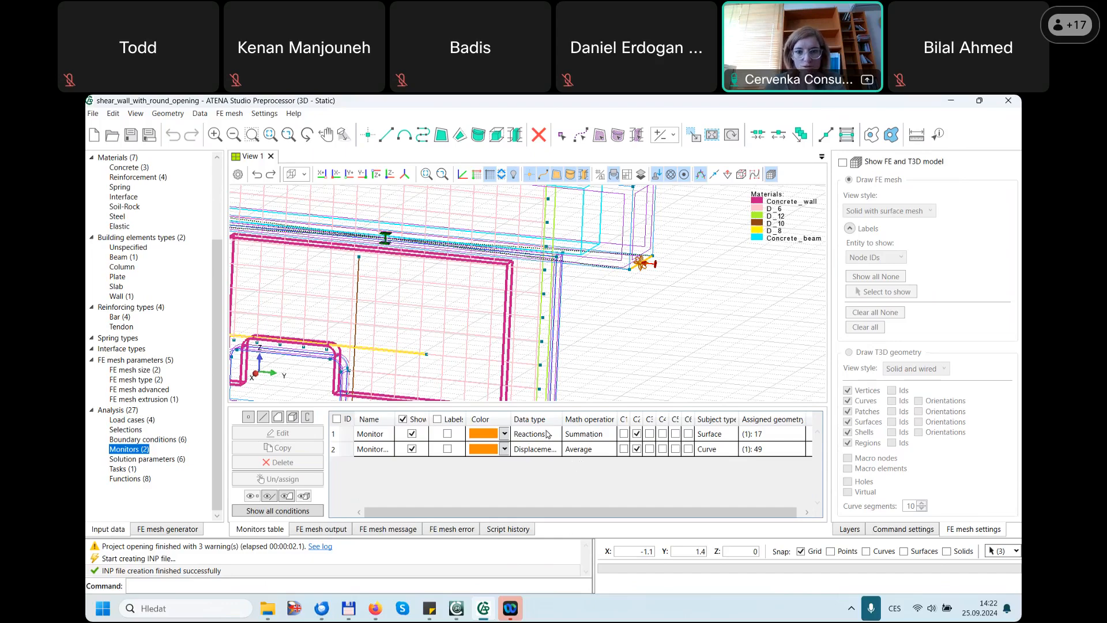
{"action": "scroll", "coordinate": [582, 353], "scroll_direction": "down", "scroll_amount": 5}
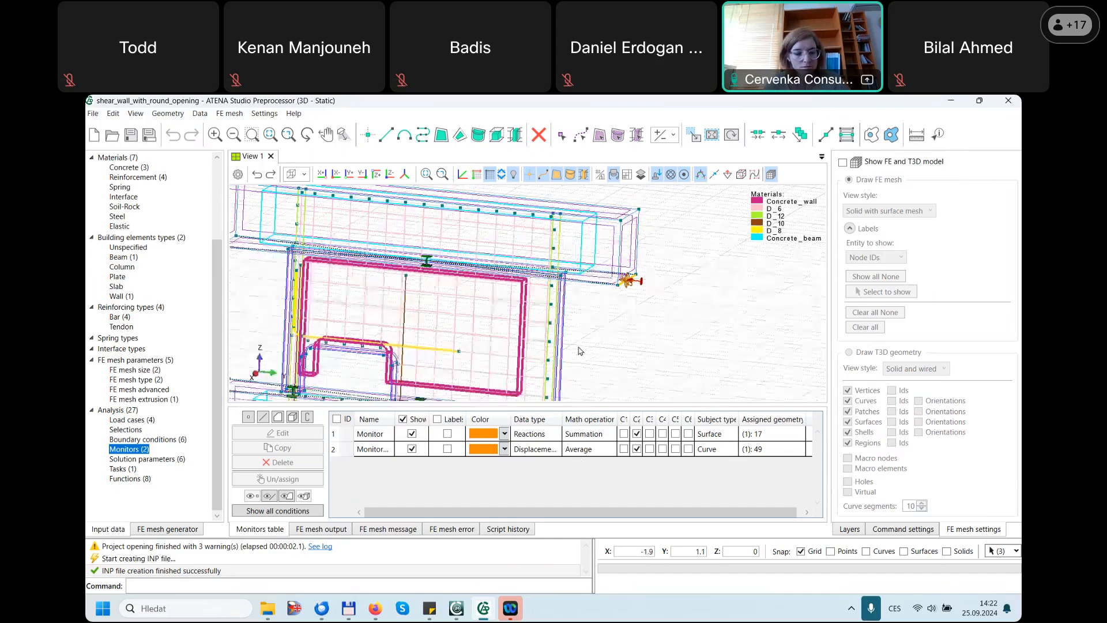
{"action": "middle_click_drag", "start_coordinate": [590, 363], "coordinate": [586, 308]}
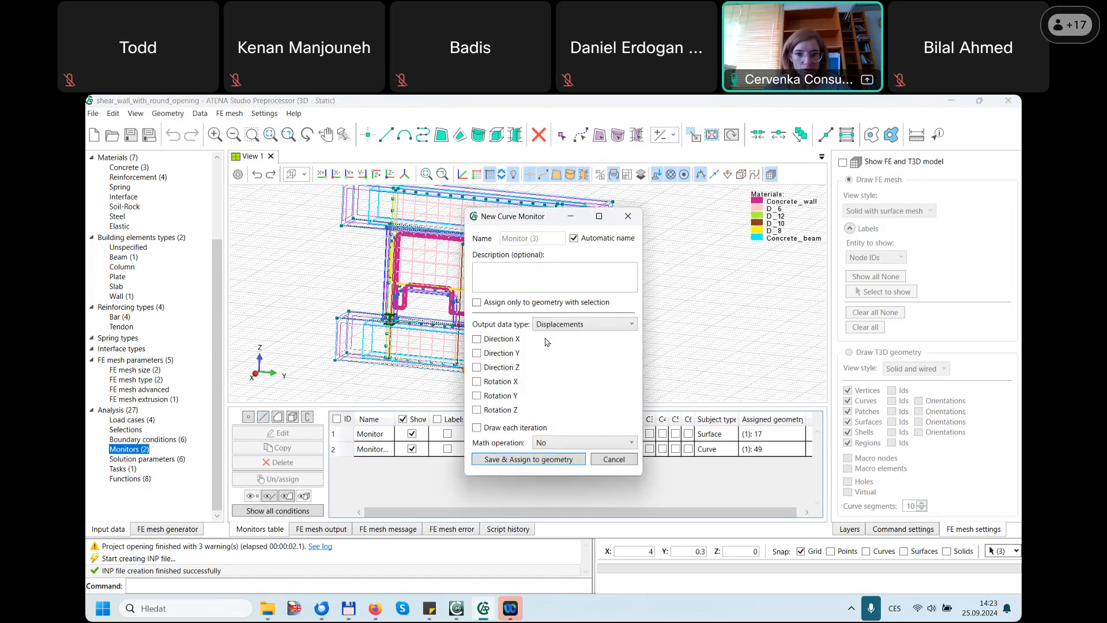
{"action": "left_click", "coordinate": [574, 238]}
{"action": "left_click_drag", "start_coordinate": [542, 238], "coordinate": [437, 295]}
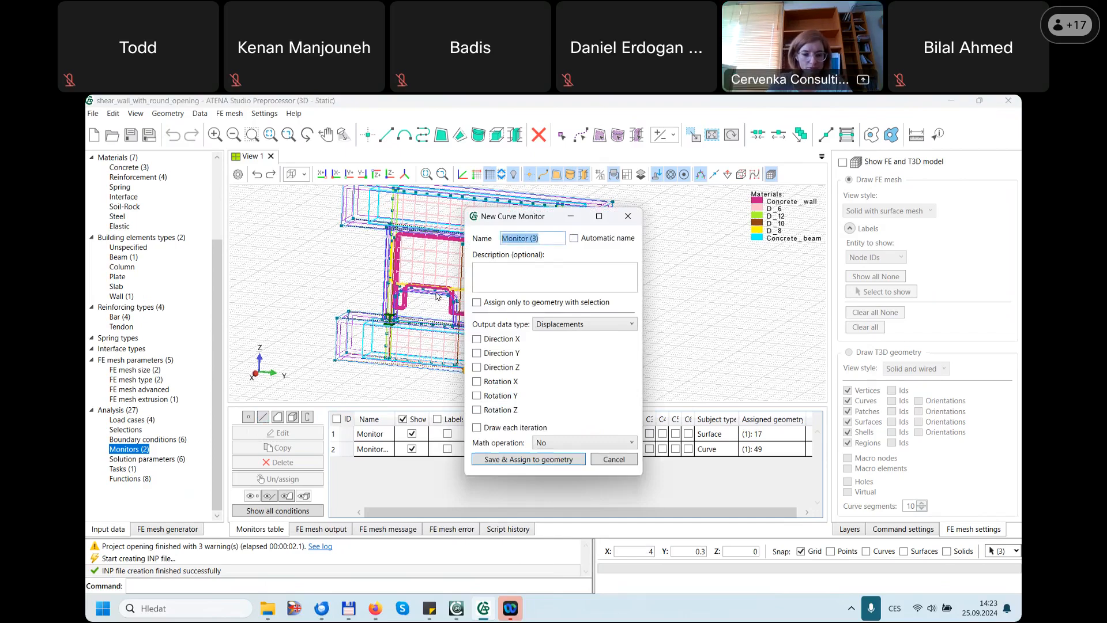
{"action": "type", "text": "reaction"}
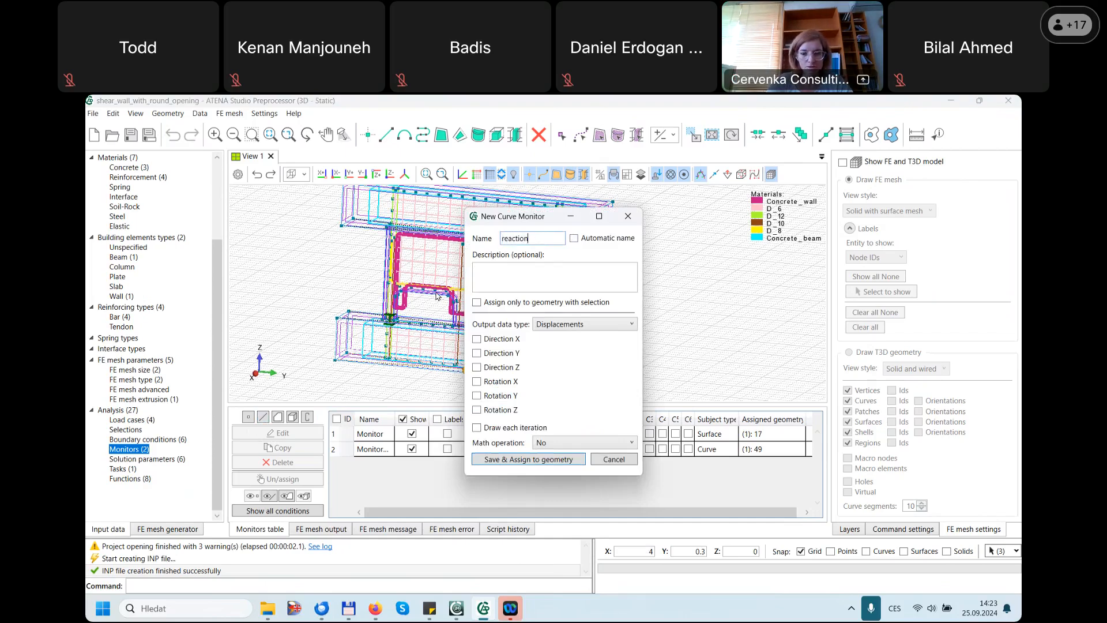
{"action": "type", "text": "_line"}
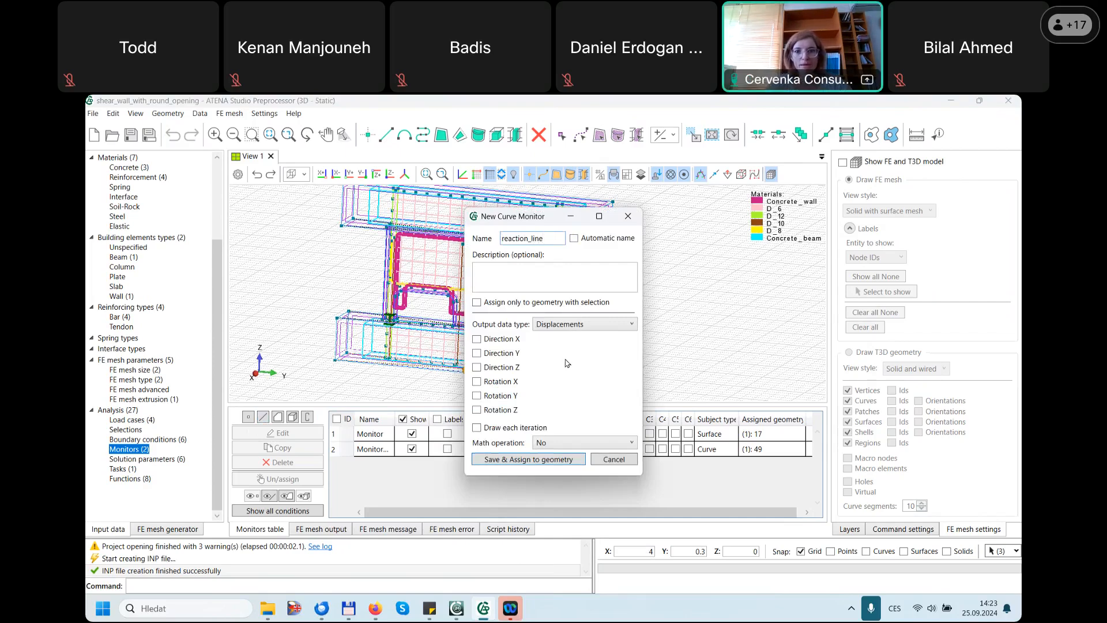
- Set the reaction_line monitor to output Reactions as Force in Y with the Summation operation, and save it for geometry assignment
{"action": "left_click", "coordinate": [575, 324]}
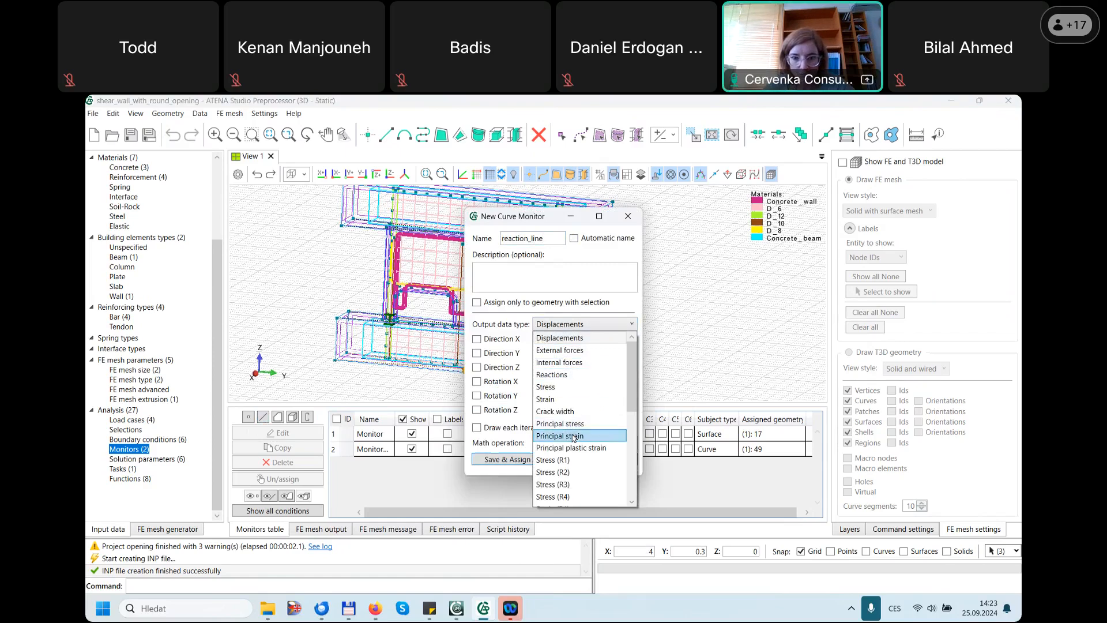
{"action": "left_click", "coordinate": [568, 376]}
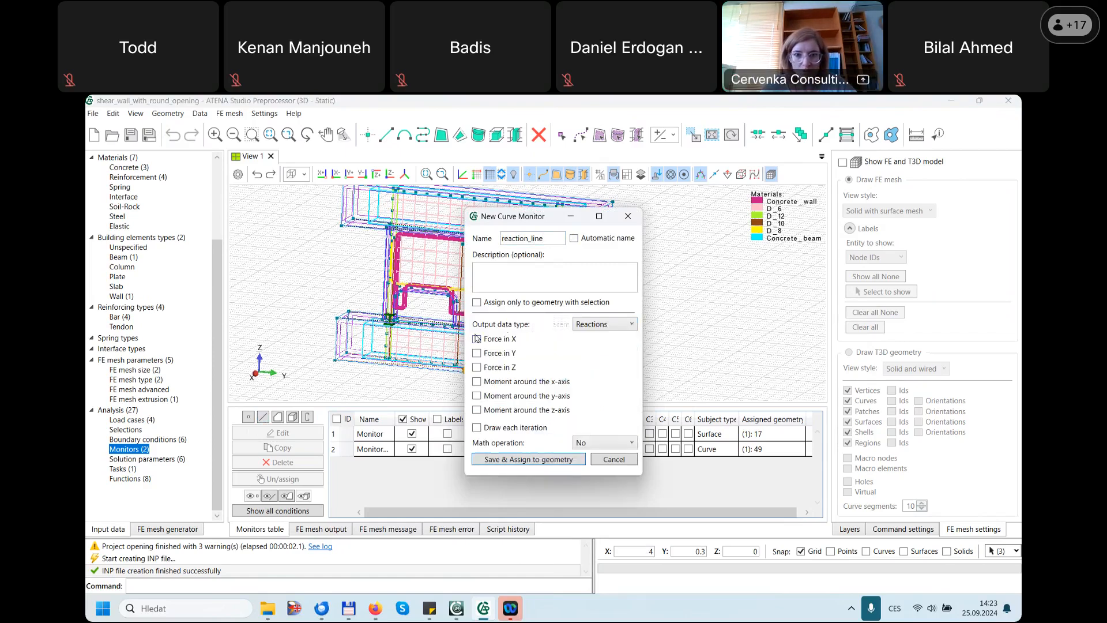
{"action": "left_click", "coordinate": [477, 353]}
{"action": "left_click", "coordinate": [609, 443]}
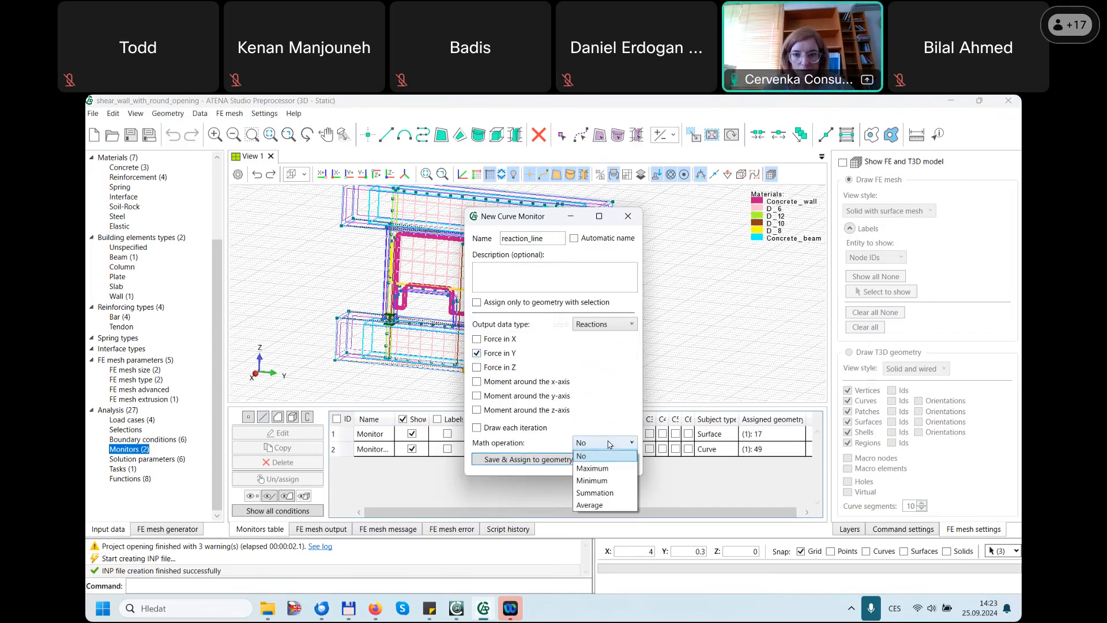
{"action": "left_click", "coordinate": [609, 494]}
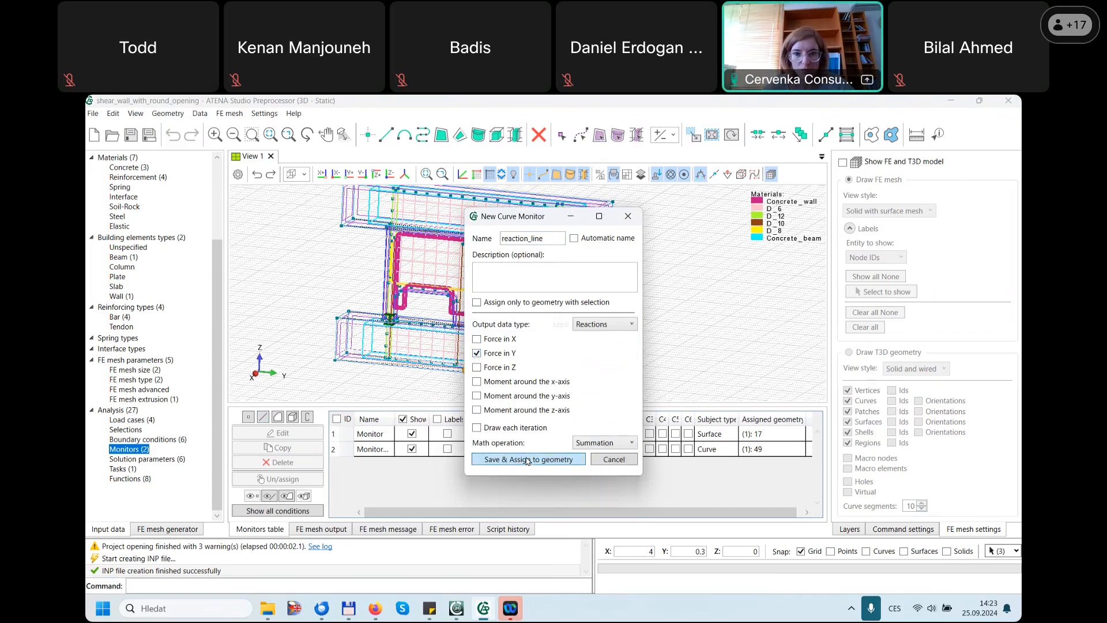
{"action": "left_click", "coordinate": [529, 462]}
- Assign the reaction_line monitor to the curve under the upper beam's end where the displacement is prescribed
{"action": "scroll", "coordinate": [602, 264], "scroll_direction": "up", "scroll_amount": 4}
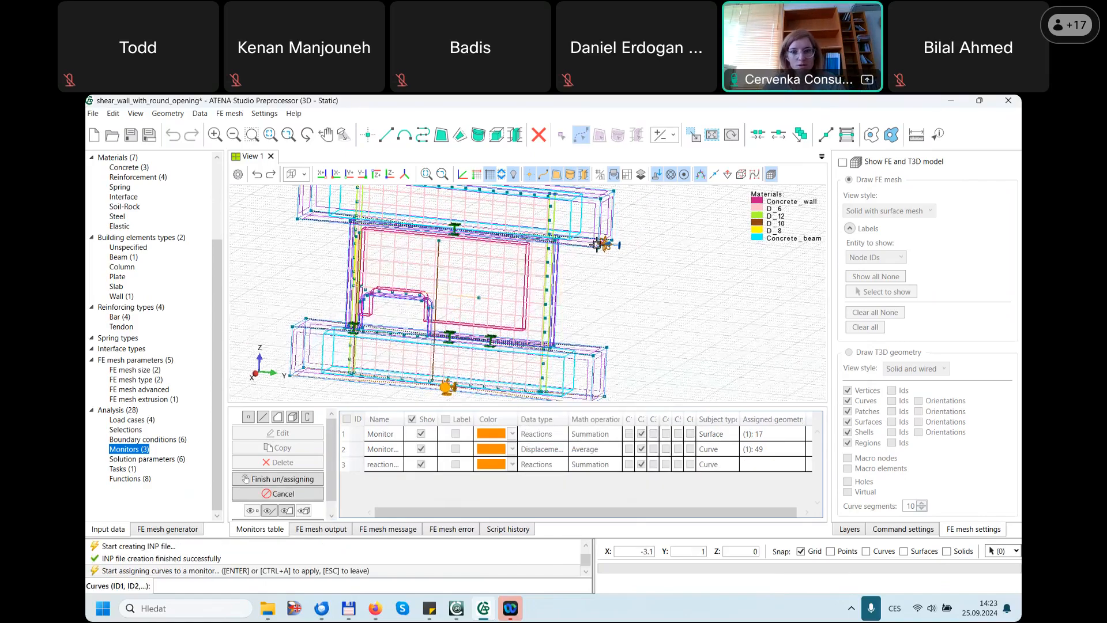
{"action": "middle_click_drag", "start_coordinate": [608, 291], "coordinate": [584, 316]}
{"action": "left_click", "coordinate": [592, 267]}
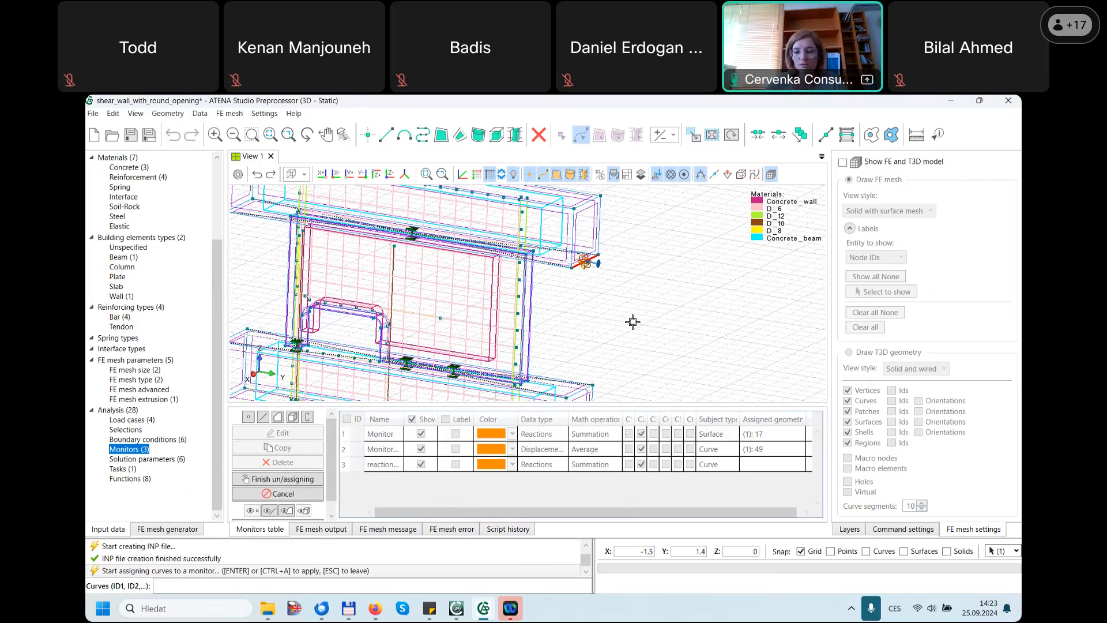
{"action": "key", "text": "Return"}
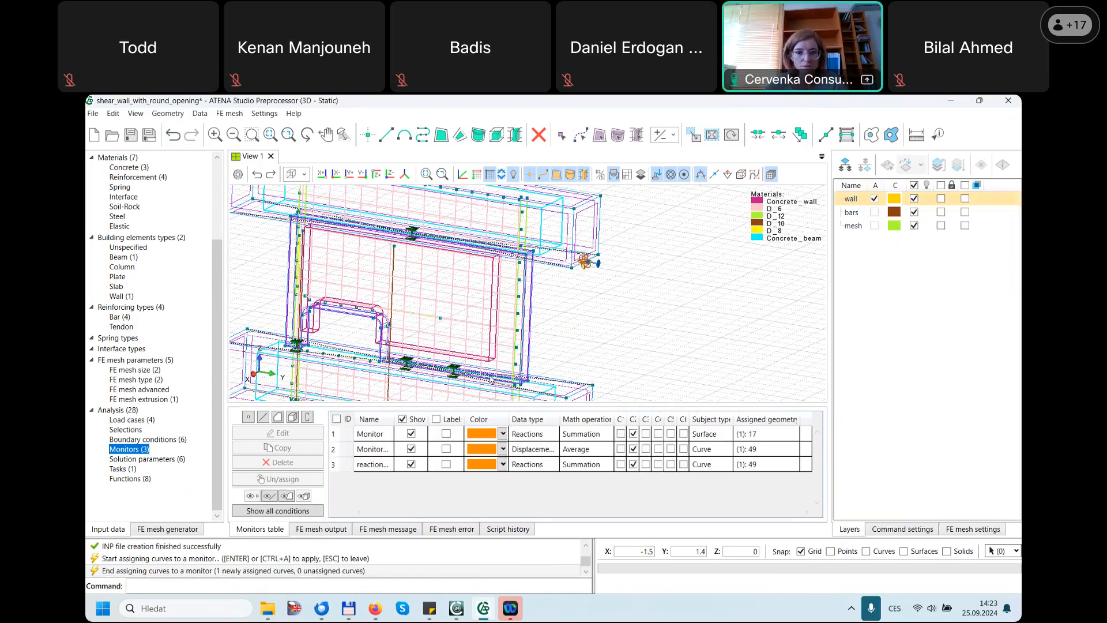
- Compare the reaction_line curve monitor with the surface reactions monitor in the table and on the model
{"action": "left_click", "coordinate": [375, 465]}
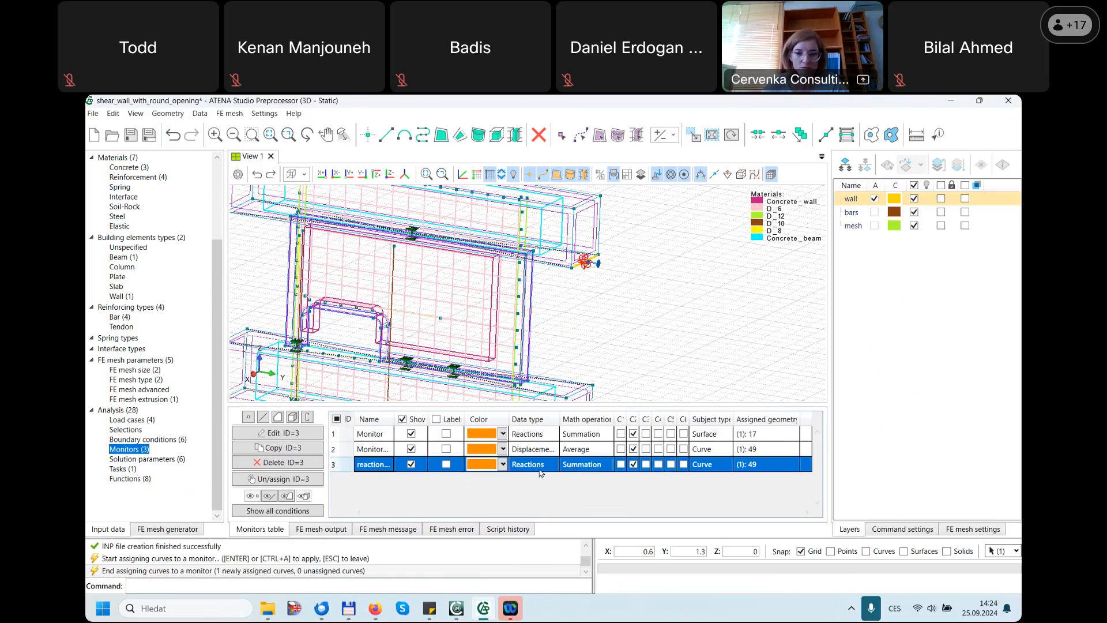
{"action": "left_click", "coordinate": [546, 436]}
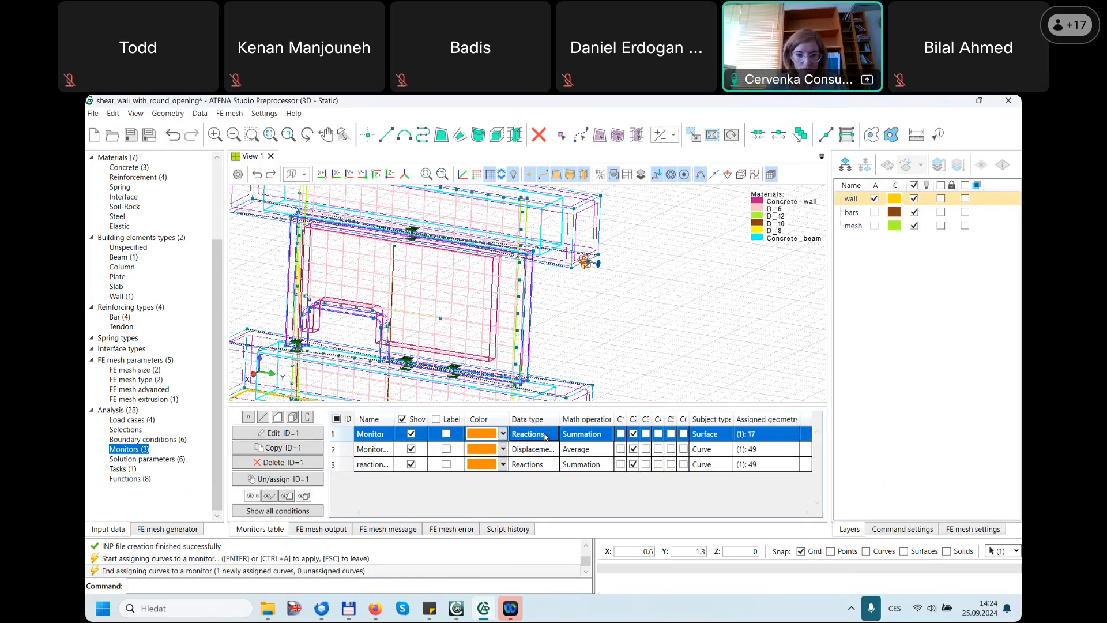
{"action": "left_click", "coordinate": [539, 466]}
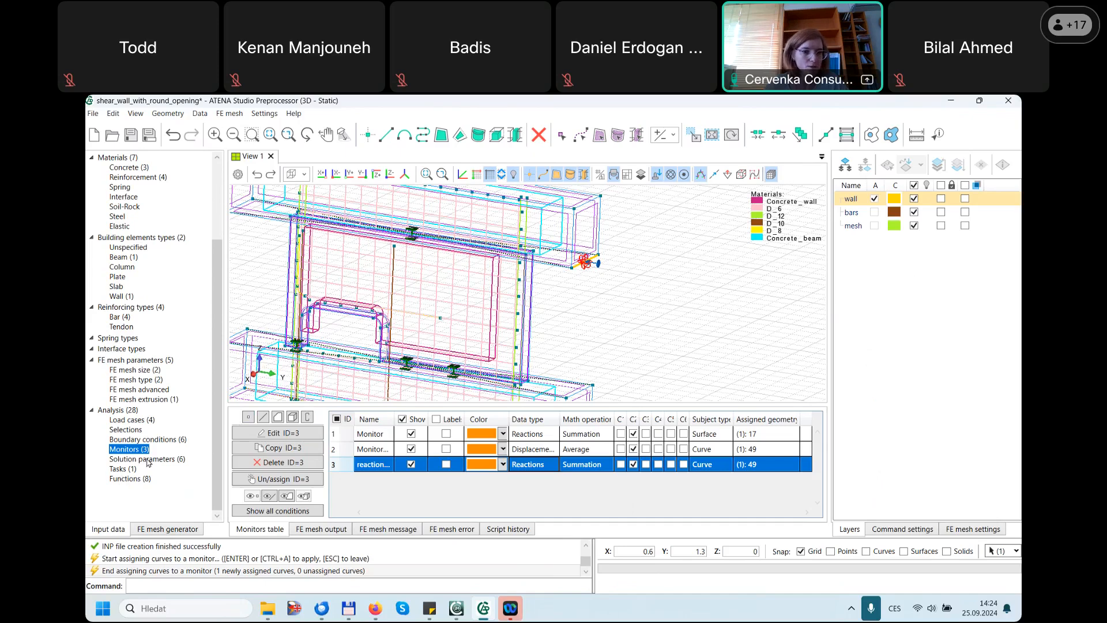
- Review the solution parameters list and the analysis task's interval settings and load cases, closing the task by saving it
{"action": "left_click", "coordinate": [116, 460]}
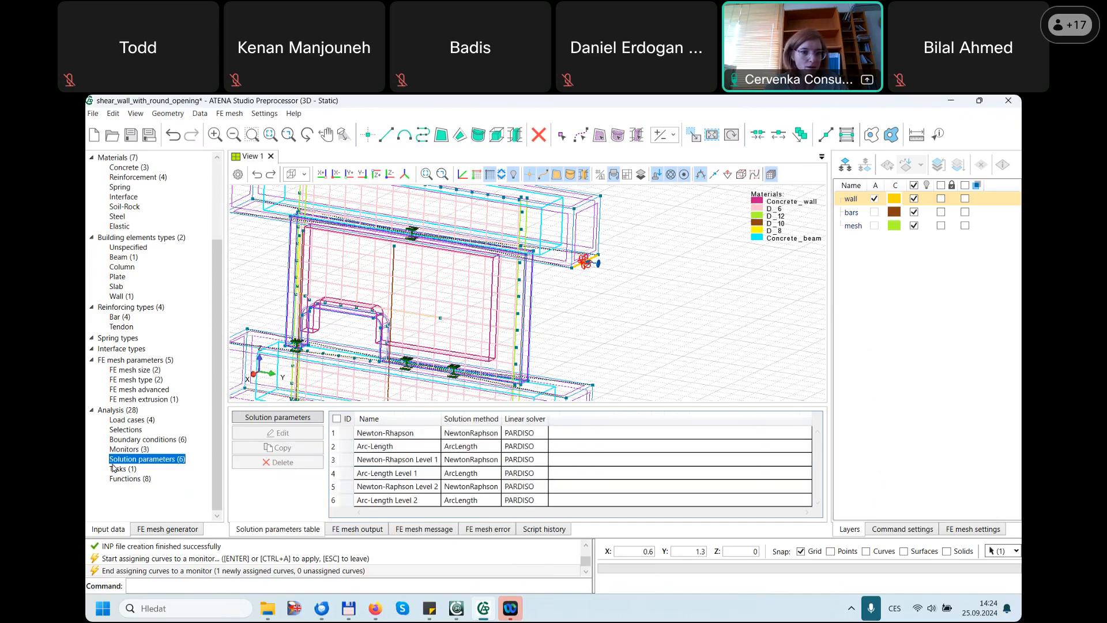
{"action": "left_click", "coordinate": [121, 470]}
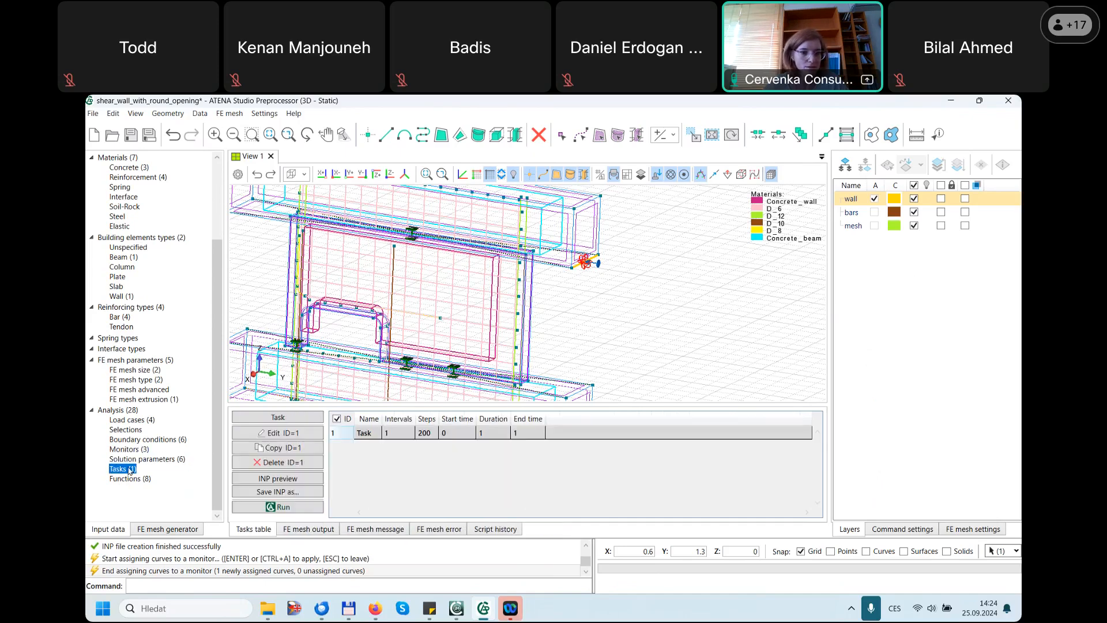
{"action": "double_click", "coordinate": [481, 434]}
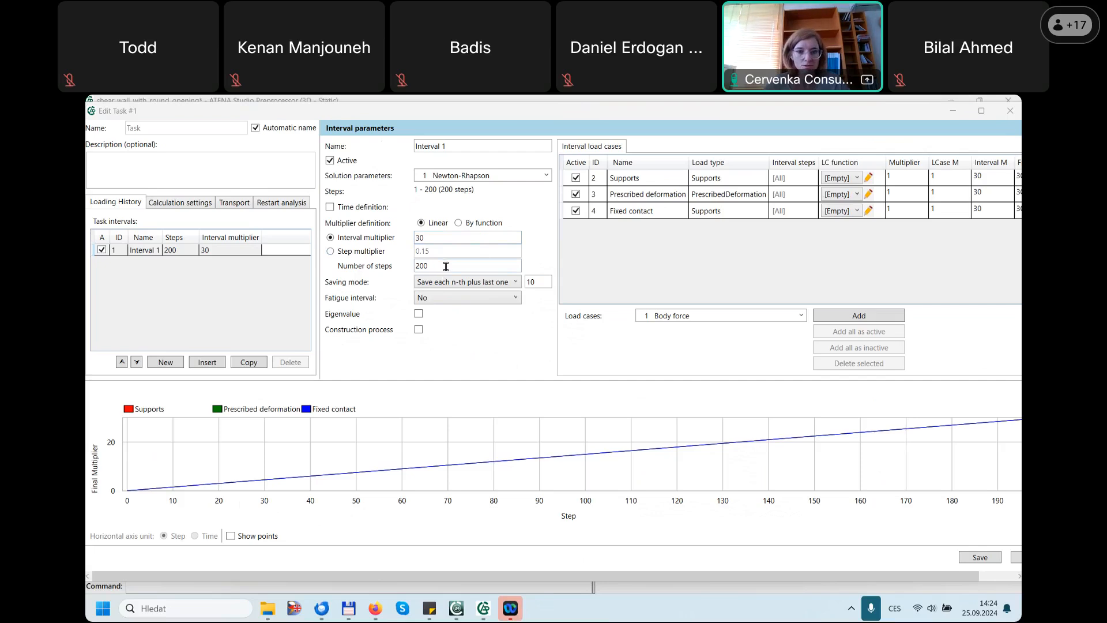
{"action": "left_click", "coordinate": [980, 558]}
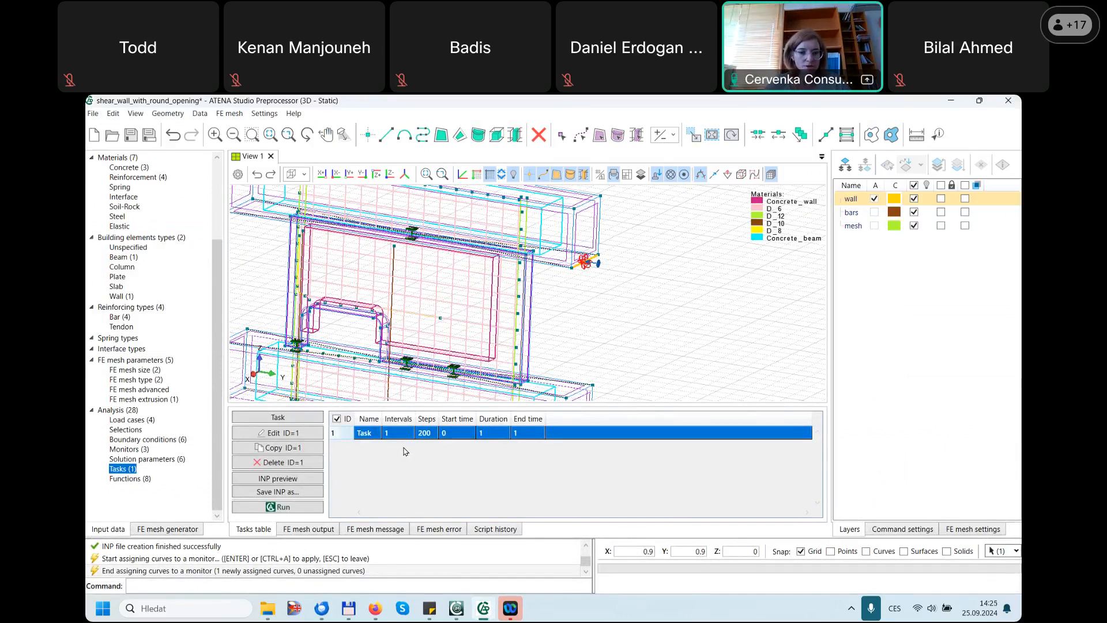
- Run the analysis task, minimise the runtime and Preprocessor windows, and close the tutorials window
{"action": "left_click", "coordinate": [272, 509]}
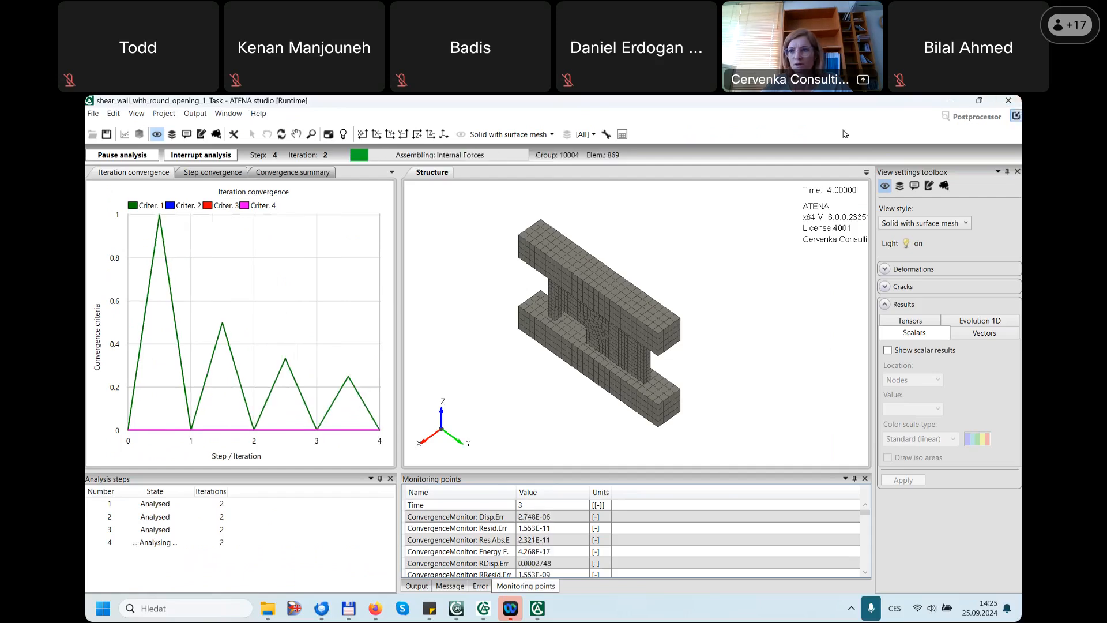
{"action": "left_click", "coordinate": [952, 101]}
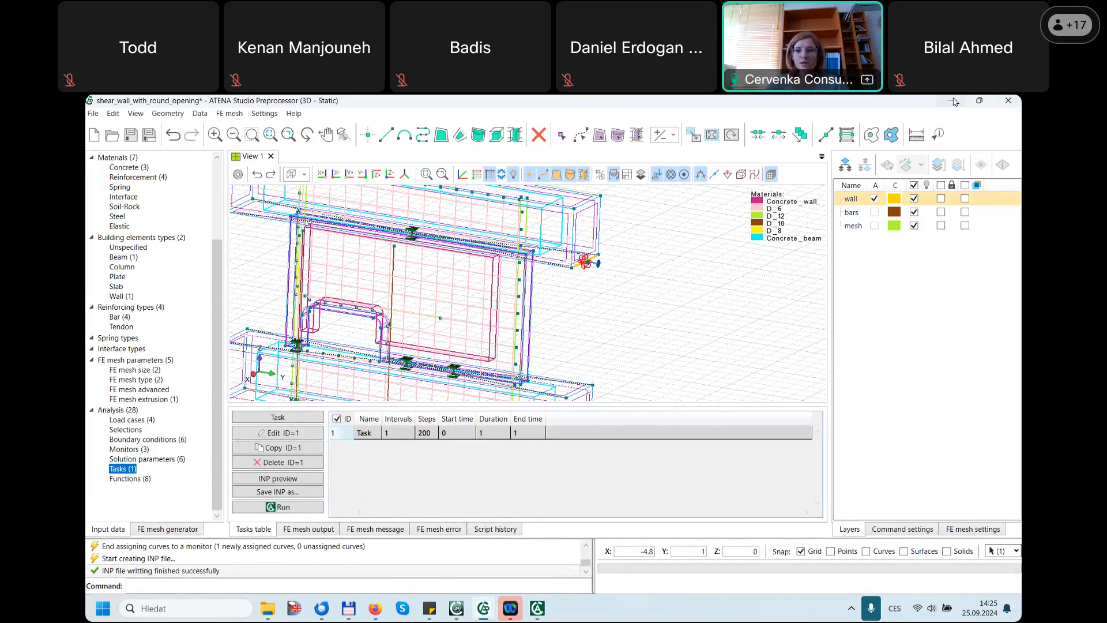
{"action": "left_click", "coordinate": [954, 100]}
{"action": "left_click", "coordinate": [828, 107]}
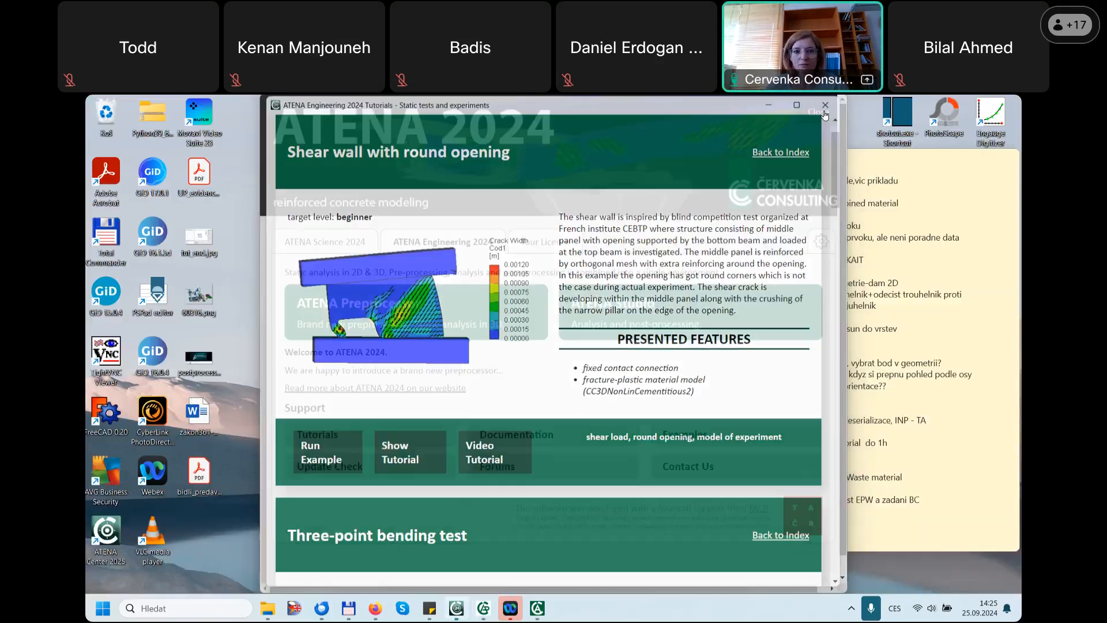
- Open the ATENA Preprocessor with an empty 3D static project and try out the view controls on the work plane
{"action": "left_click", "coordinate": [371, 316]}
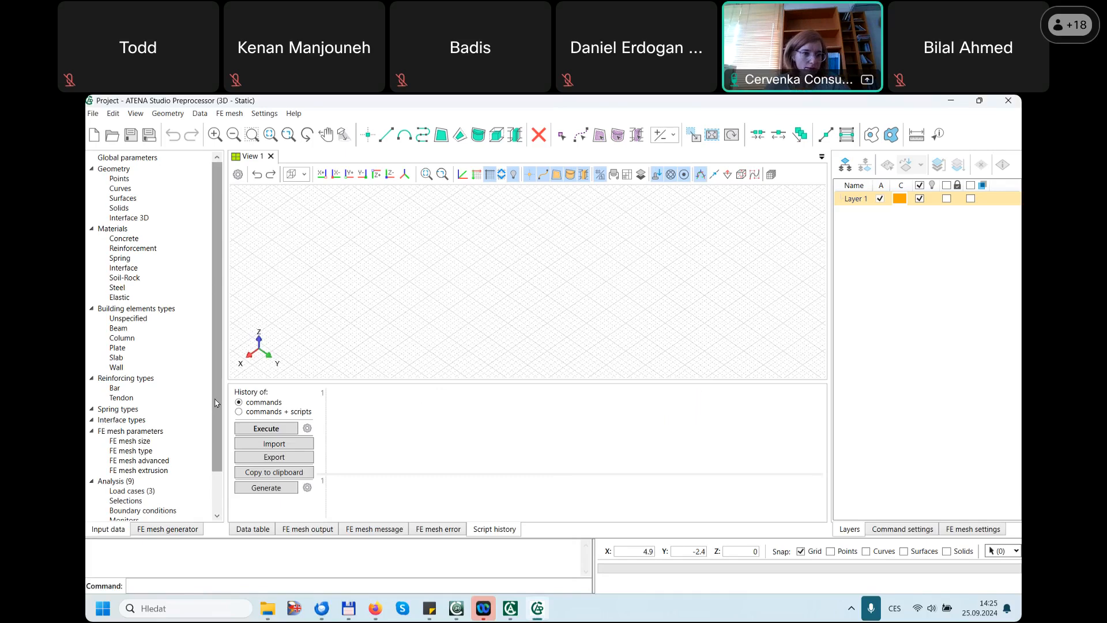
{"action": "scroll", "coordinate": [216, 398], "scroll_direction": "down", "scroll_amount": 1}
{"action": "scroll", "coordinate": [137, 308], "scroll_direction": "up", "scroll_amount": 1}
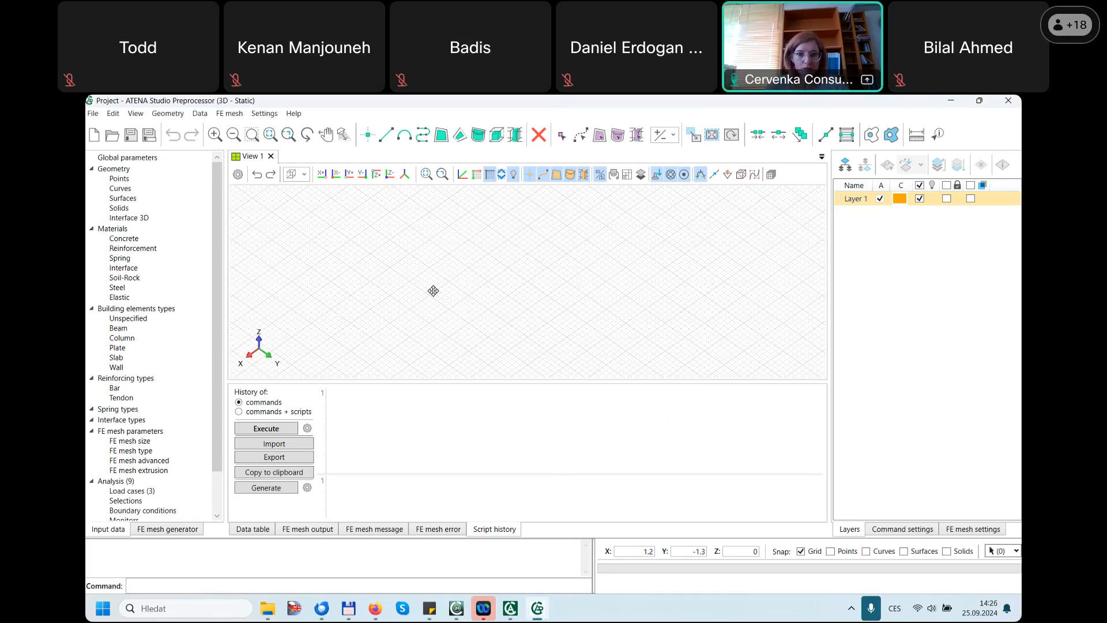
{"action": "left_click_drag", "start_coordinate": [477, 284], "coordinate": [799, 402]}
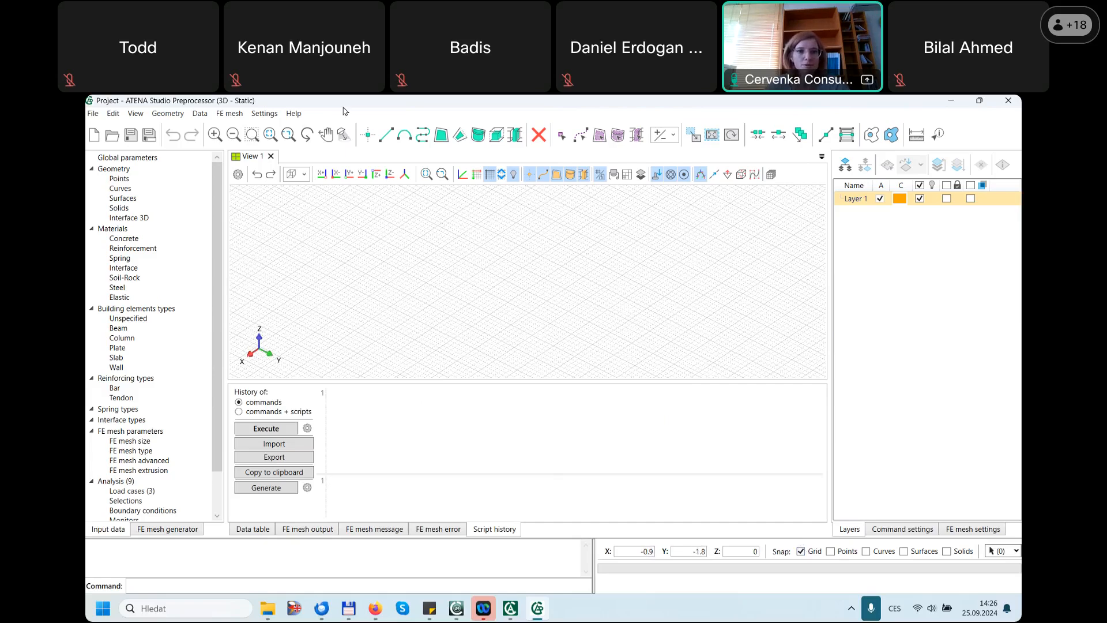
- Create five points freehand at about (-0.9, -1.5), (0.1, -0.3), (-0.8, -0.5), (-0.9, 0.4) and (-2, 0.1), all with Z 0
{"action": "left_click", "coordinate": [368, 136]}
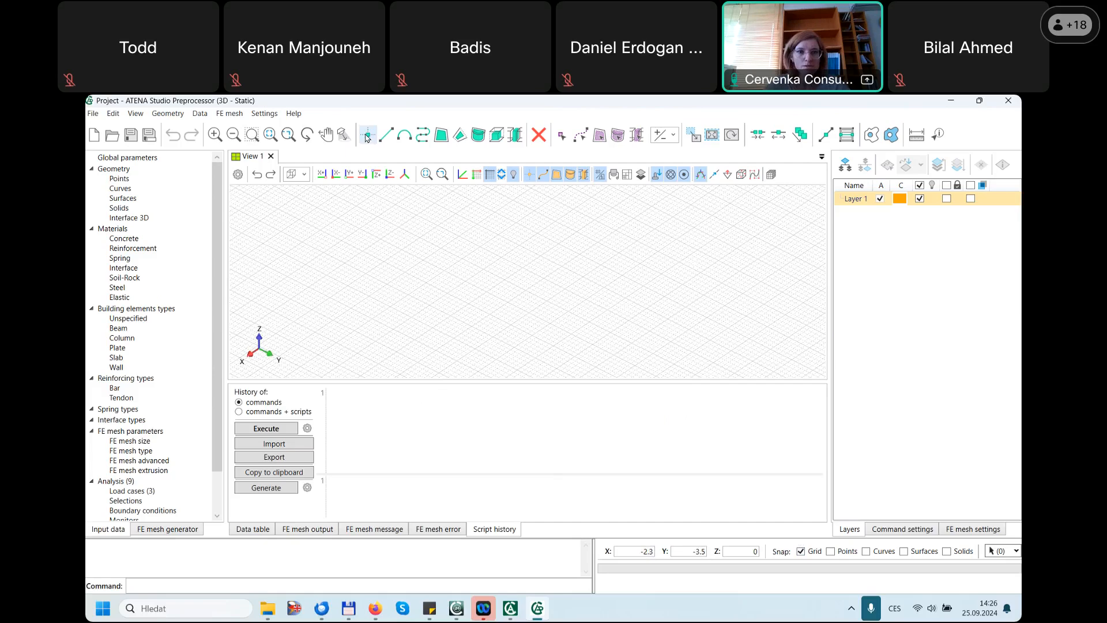
{"action": "left_click", "coordinate": [367, 137]}
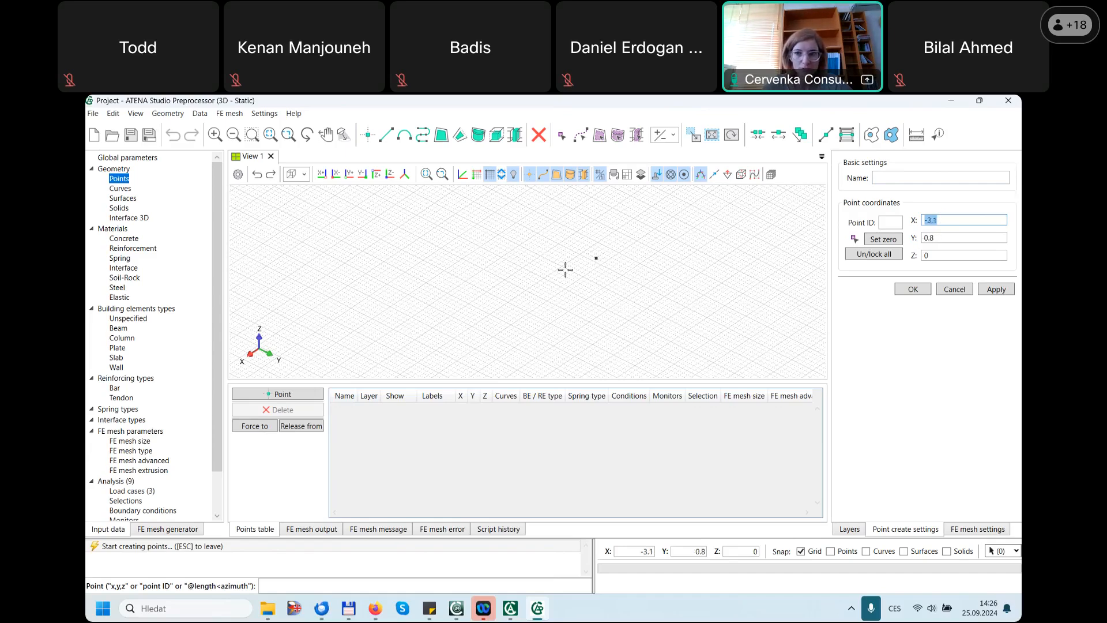
{"action": "left_click", "coordinate": [873, 243]}
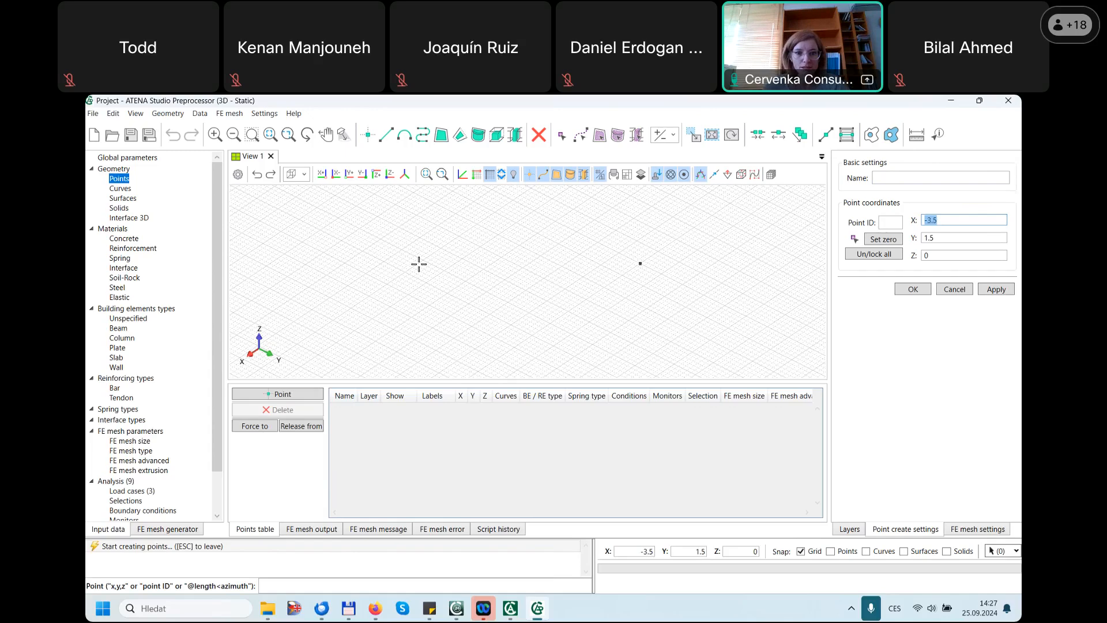
{"action": "left_click", "coordinate": [457, 287]}
{"action": "left_click", "coordinate": [474, 332]}
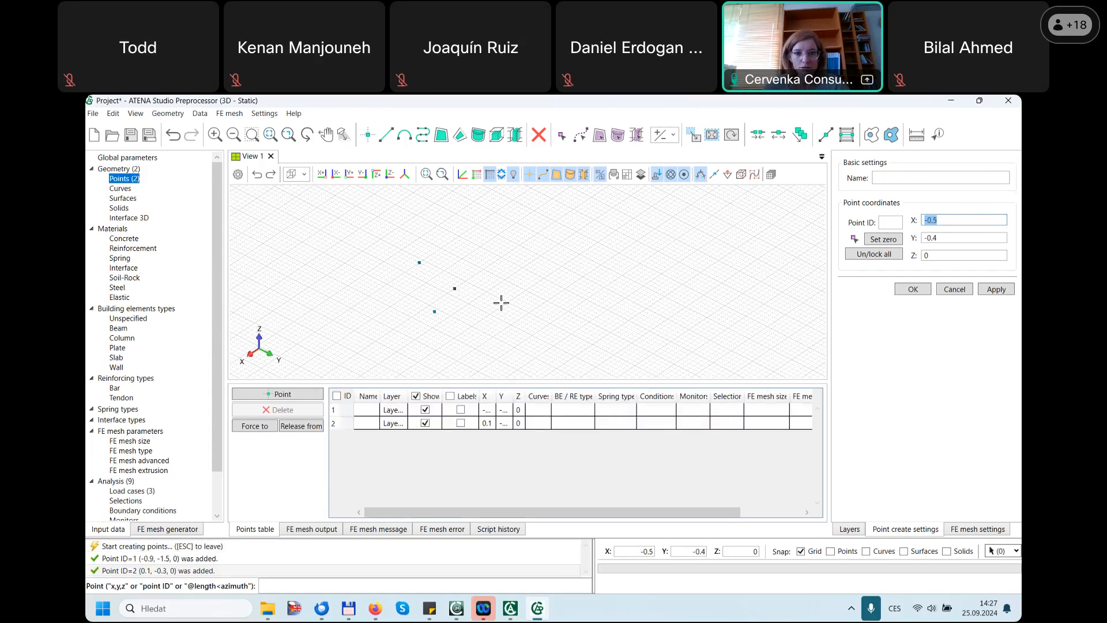
{"action": "left_click", "coordinate": [501, 302]}
{"action": "left_click", "coordinate": [543, 290]}
{"action": "left_click", "coordinate": [526, 269]}
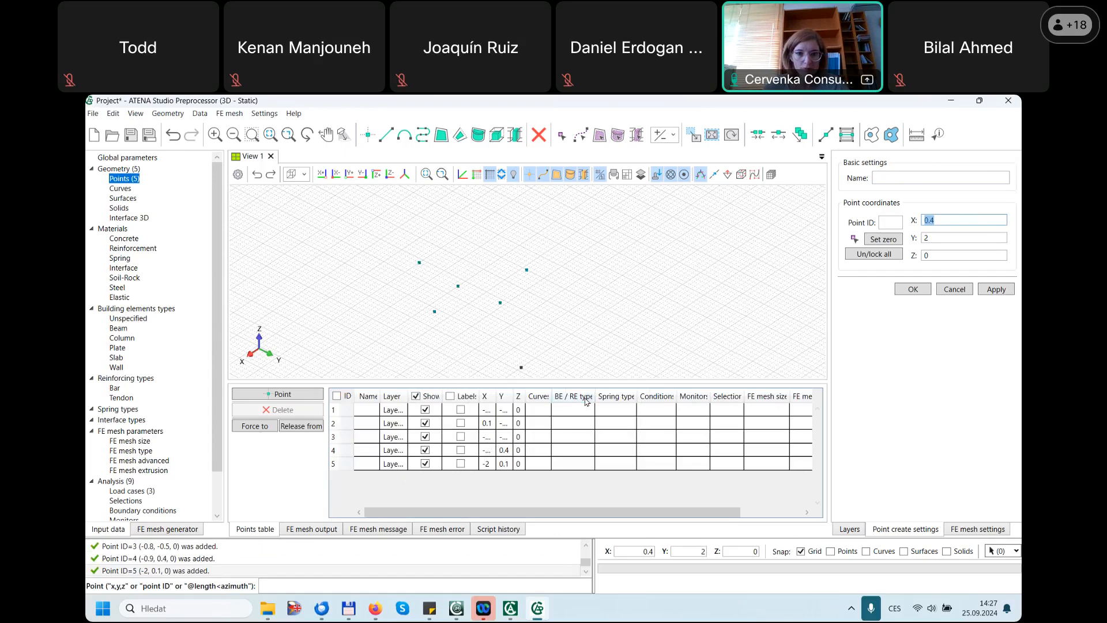
- Review the created points in the points table and the X, Y and Z coordinate fields for a new point
{"action": "left_click", "coordinate": [337, 411]}
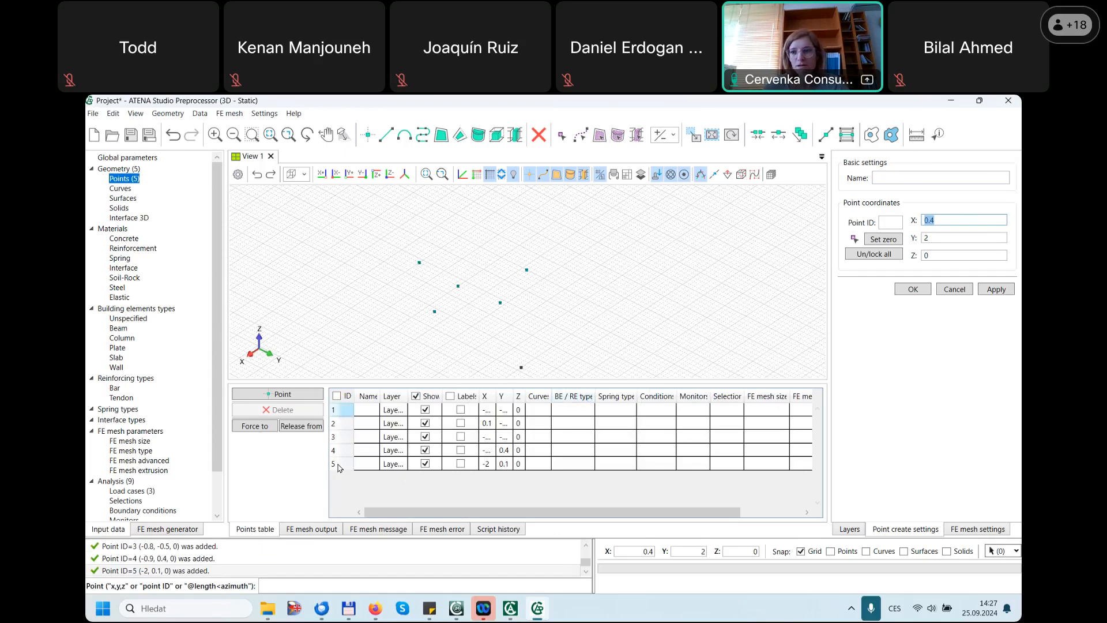
{"action": "left_click", "coordinate": [338, 465]}
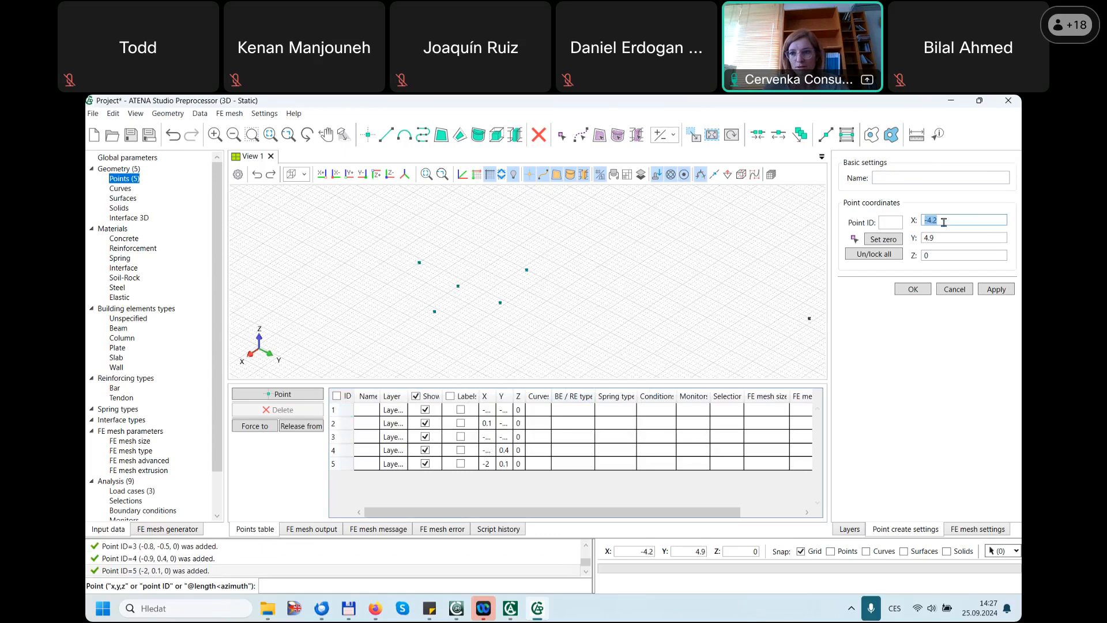
{"action": "left_click", "coordinate": [947, 220]}
{"action": "key", "text": "Tab"}
{"action": "key", "text": "Tab"}
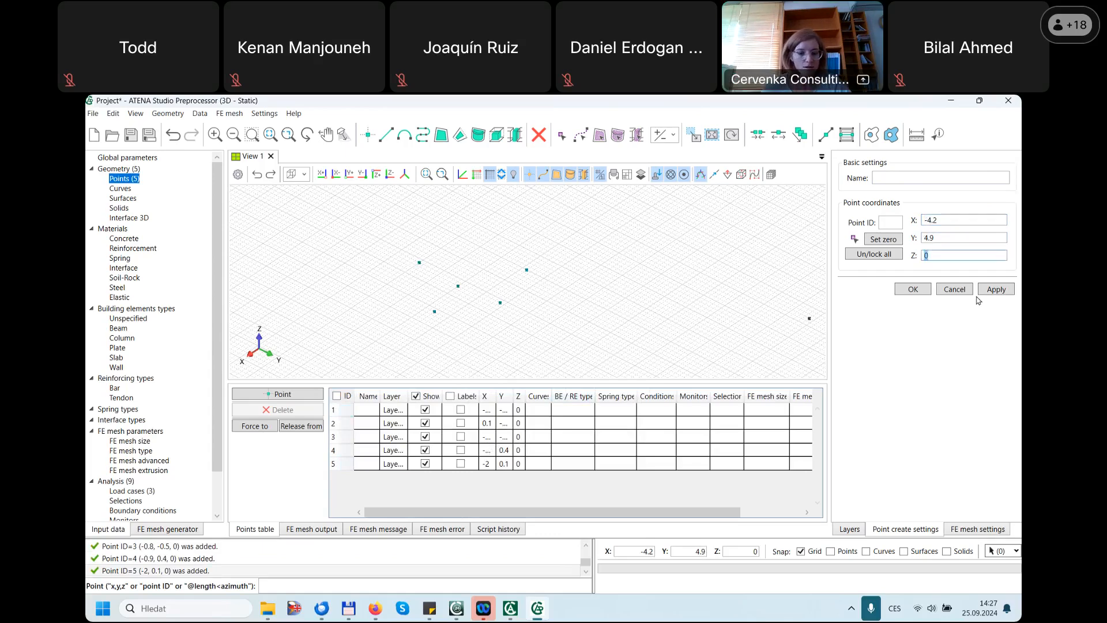
- Add a point at the exact coordinates 1,1,1 with a typed command
{"action": "left_click", "coordinate": [300, 583]}
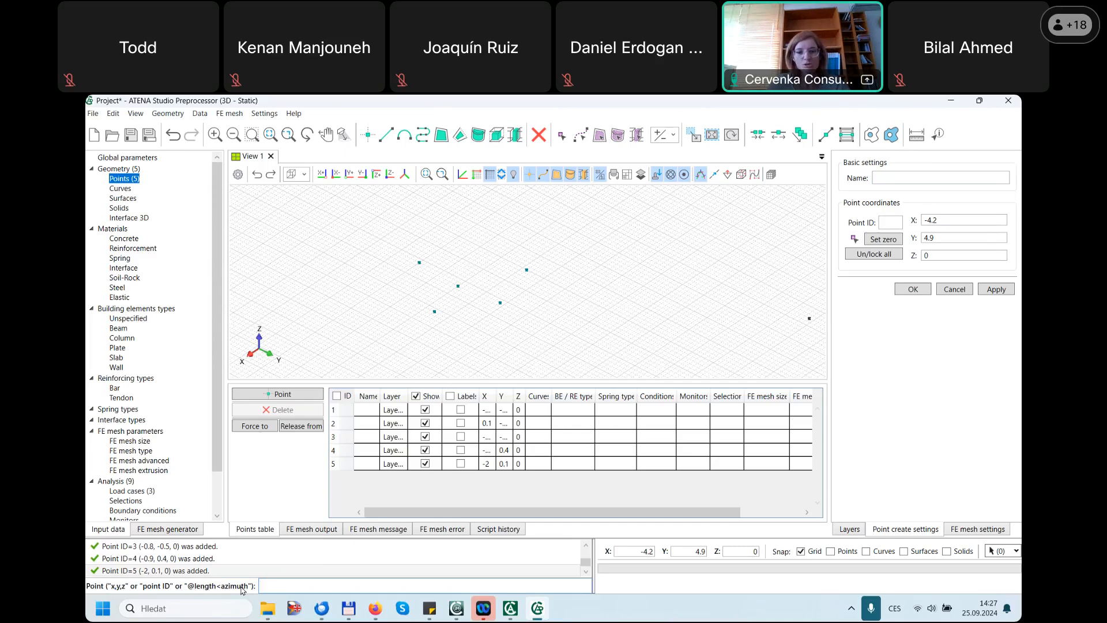
{"action": "left_click", "coordinate": [581, 345]}
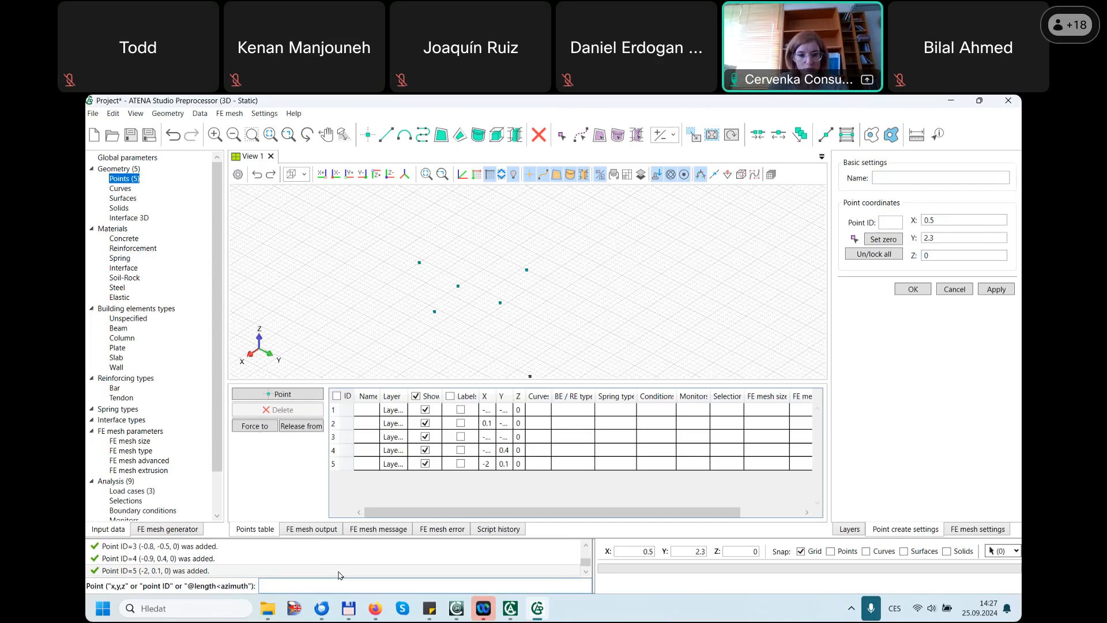
{"action": "type", "text": "1,1,1"}
{"action": "key", "text": "Return"}
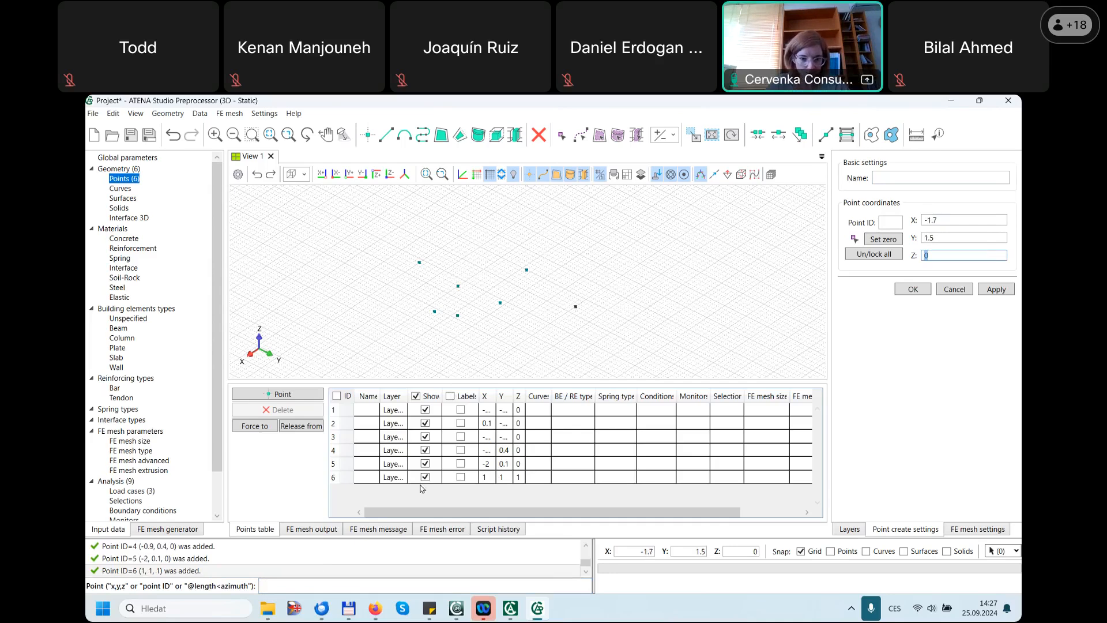
- Identify the point at (1, 1, 1) in the table and the model, and check the command format for relative points
{"action": "left_click", "coordinate": [351, 490]}
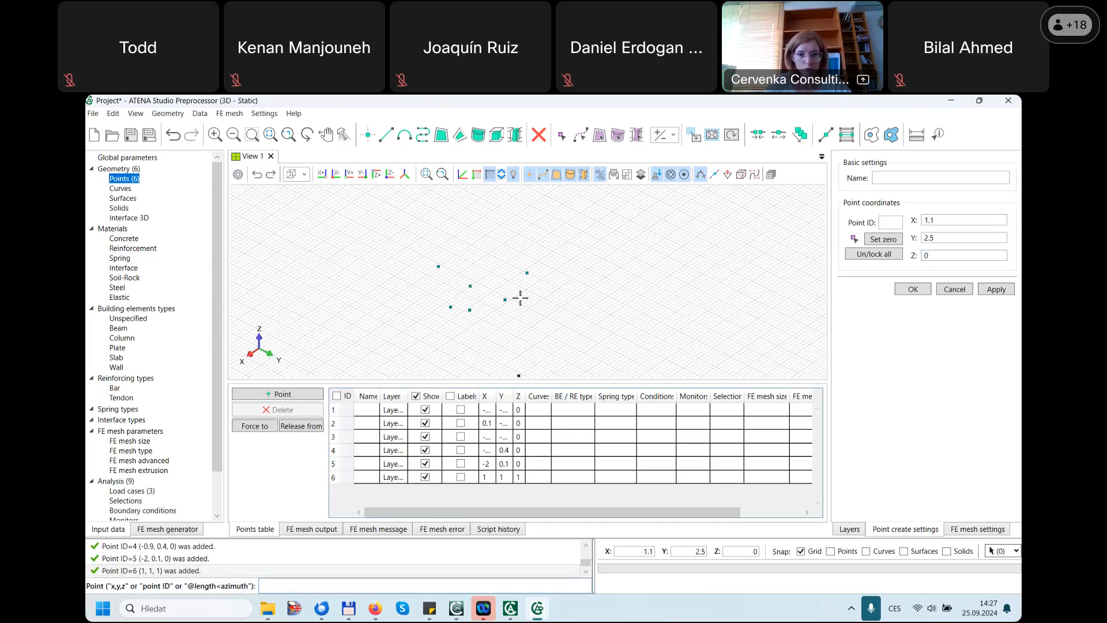
{"action": "left_click", "coordinate": [477, 309]}
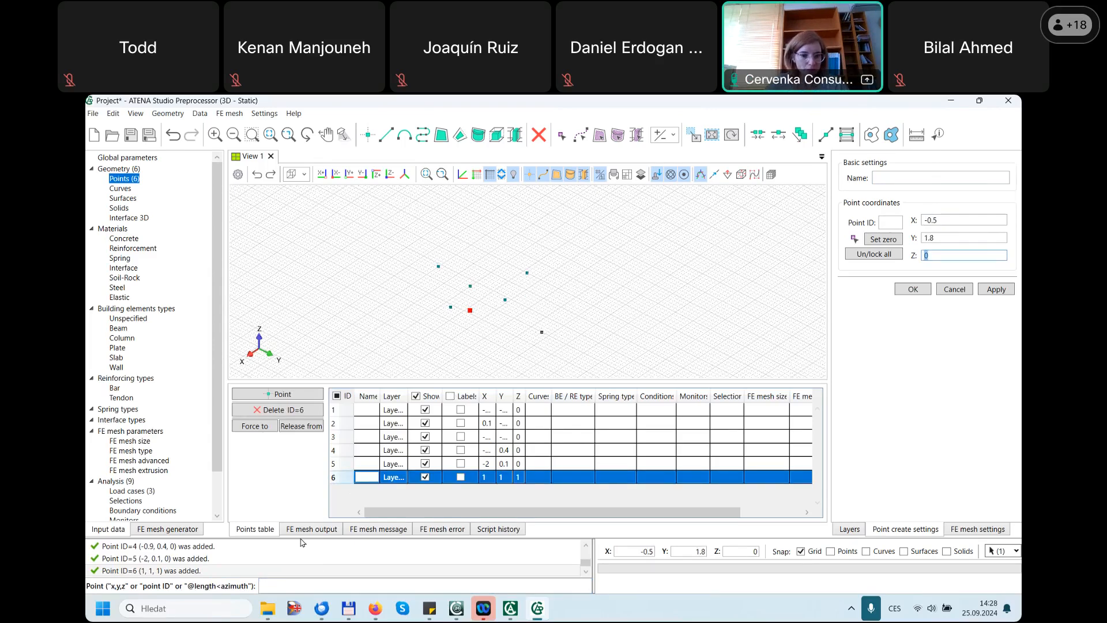
{"action": "left_click", "coordinate": [191, 591]}
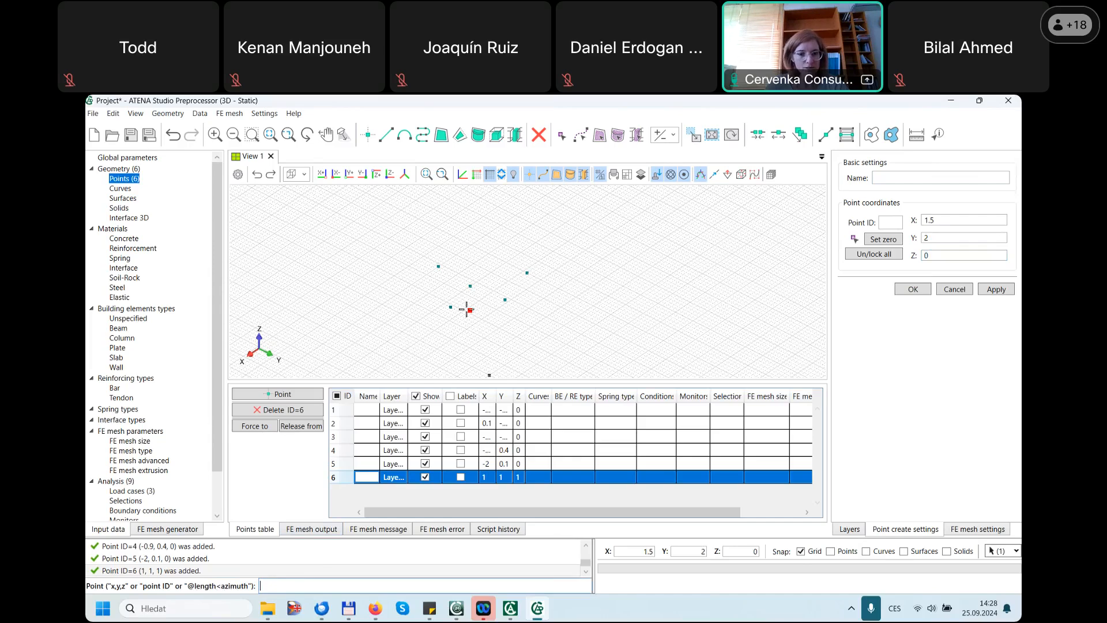
{"action": "left_click", "coordinate": [254, 586]}
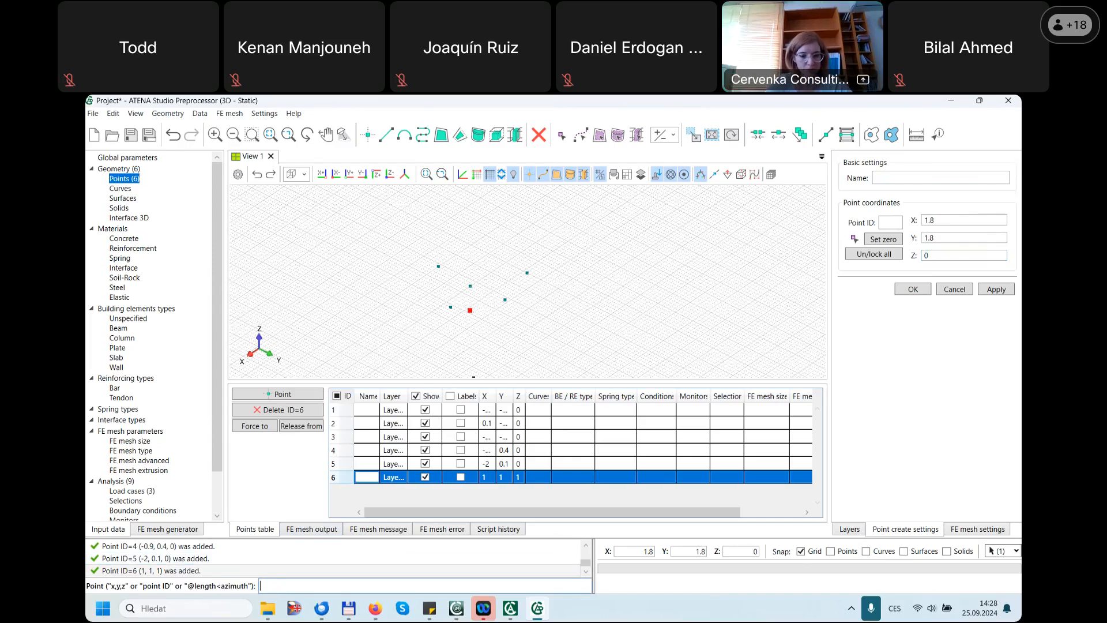
{"action": "key", "text": "alt+z"}
{"action": "type", "text": "@"}
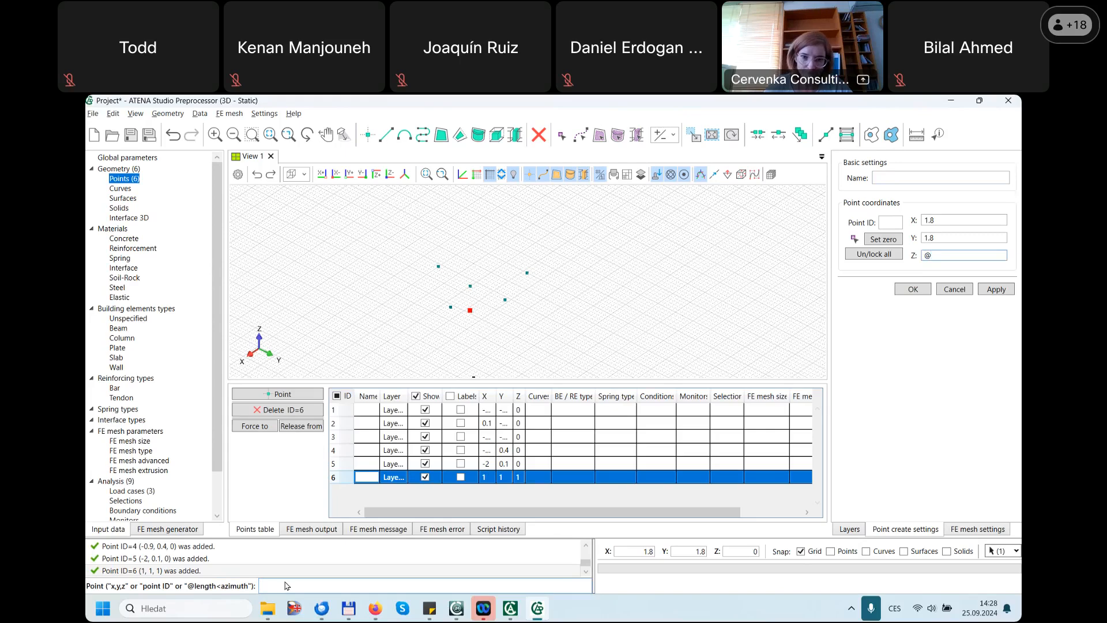
{"action": "key", "text": "Return"}
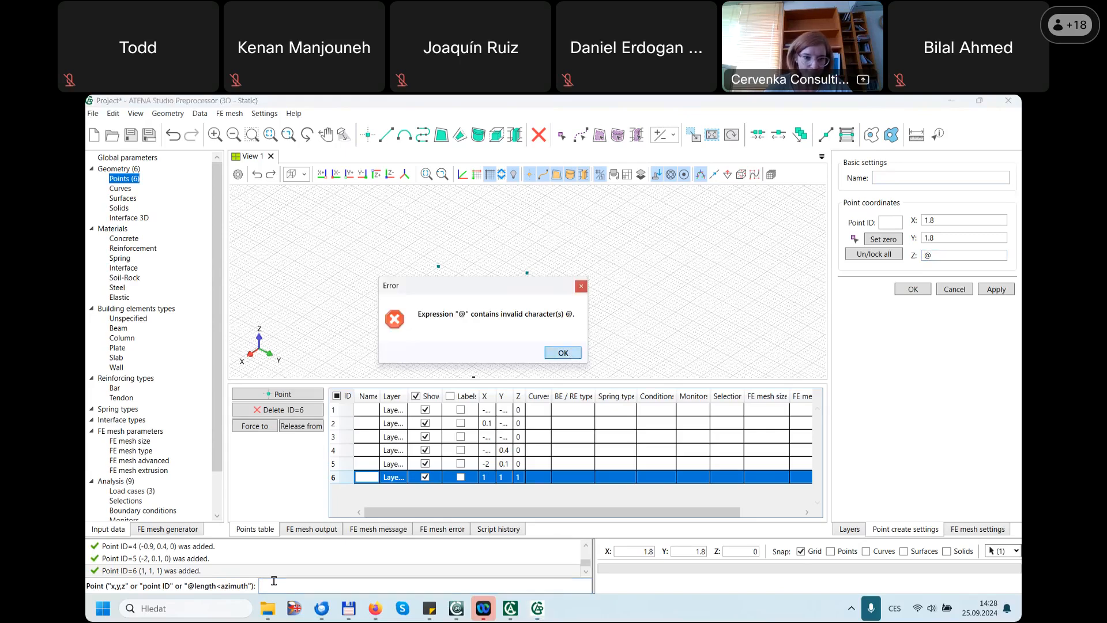
{"action": "key", "text": "Return"}
- Add a point at a distance of 2 and an azimuth of 45 degrees from the last point with @2<45
{"action": "type", "text": "@2"}
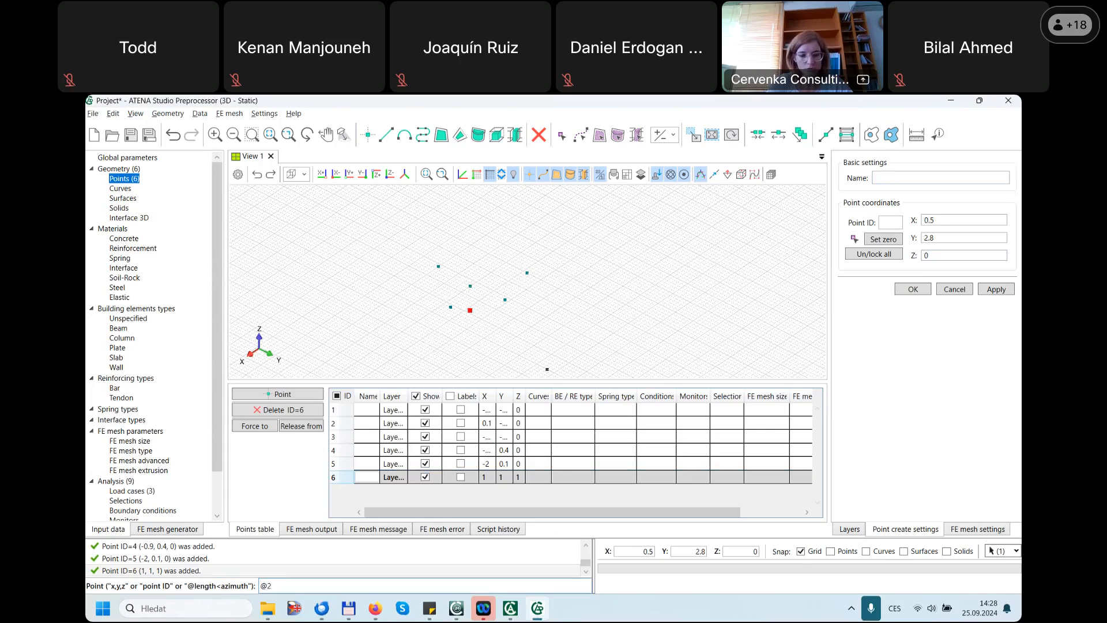
{"action": "key", "text": "alt+shift"}
{"action": "type", "text": "<"}
{"action": "key", "text": "alt+shift"}
{"action": "type", "text": "45"}
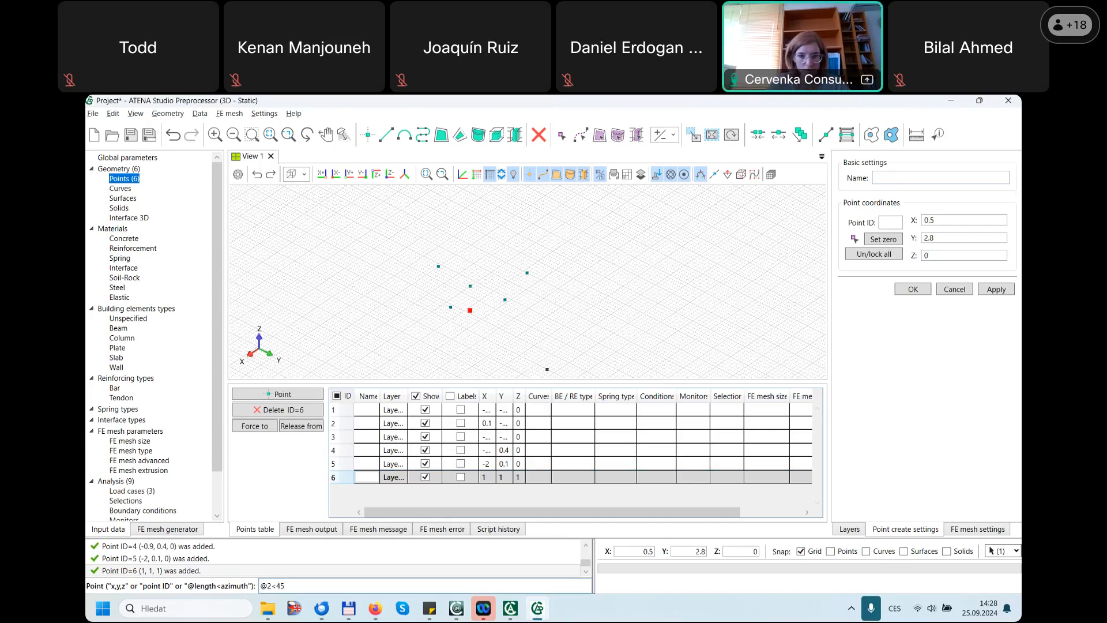
{"action": "key", "text": "Return"}
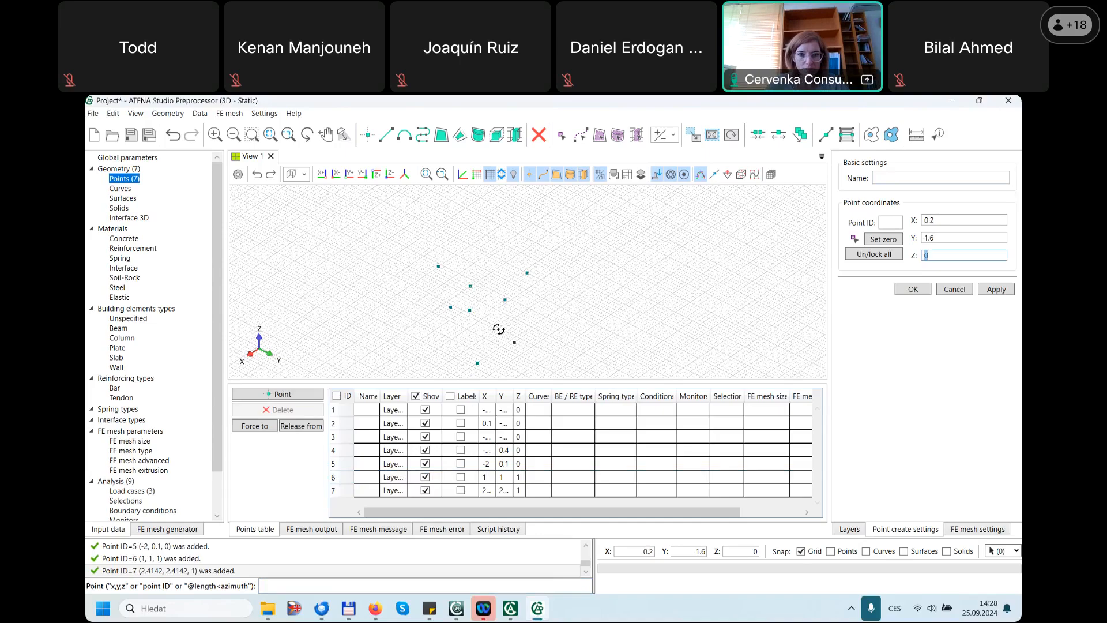
- Examine the points' spatial positions from several directions, including straight along the X axis, and finish creating points
{"action": "middle_click_drag", "start_coordinate": [499, 329], "coordinate": [502, 289]}
{"action": "middle_click_drag", "start_coordinate": [499, 353], "coordinate": [473, 332]}
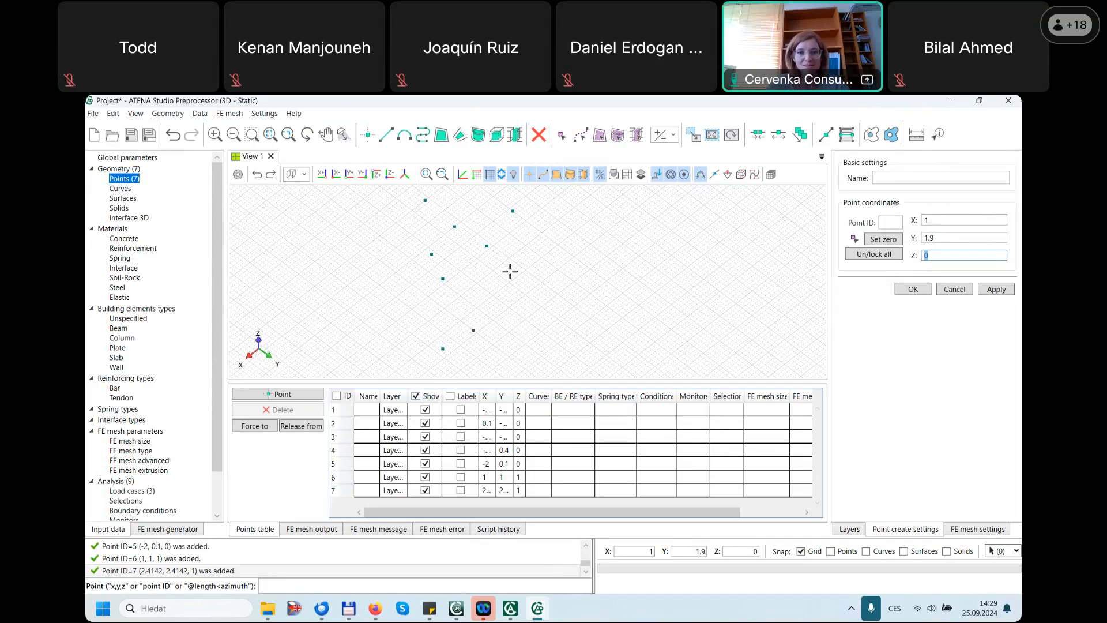
{"action": "middle_click_drag", "start_coordinate": [511, 271], "coordinate": [444, 230]}
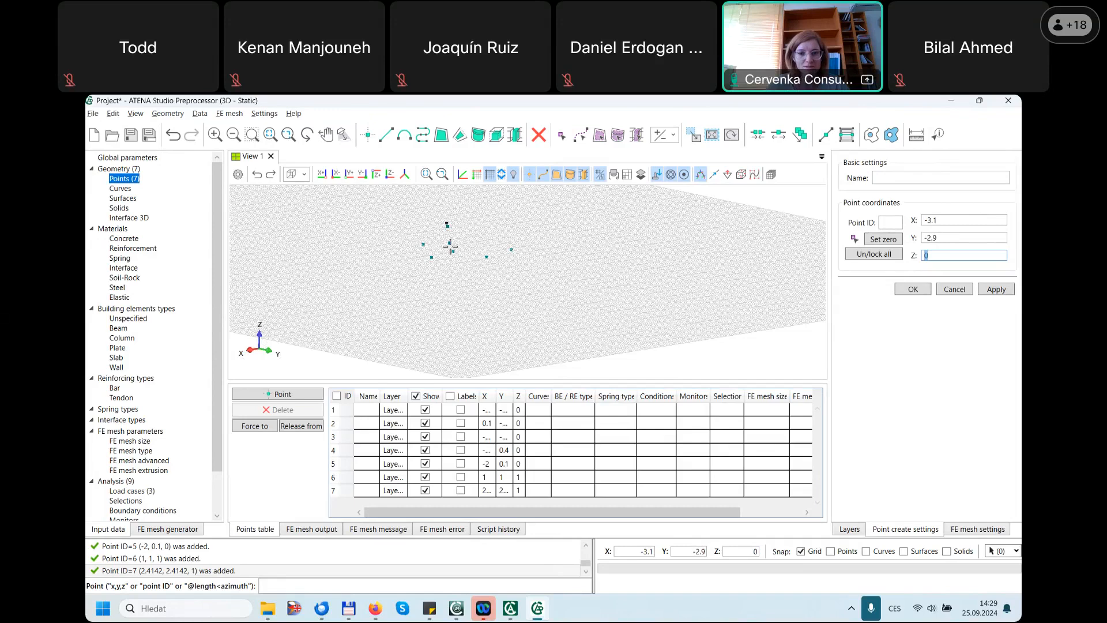
{"action": "mouse_move", "coordinate": [460, 291]}
{"action": "middle_mouse_down"}
{"action": "mouse_move", "coordinate": [445, 316]}
{"action": "mouse_move", "coordinate": [477, 254]}
{"action": "mouse_move", "coordinate": [476, 304]}
{"action": "middle_mouse_up"}
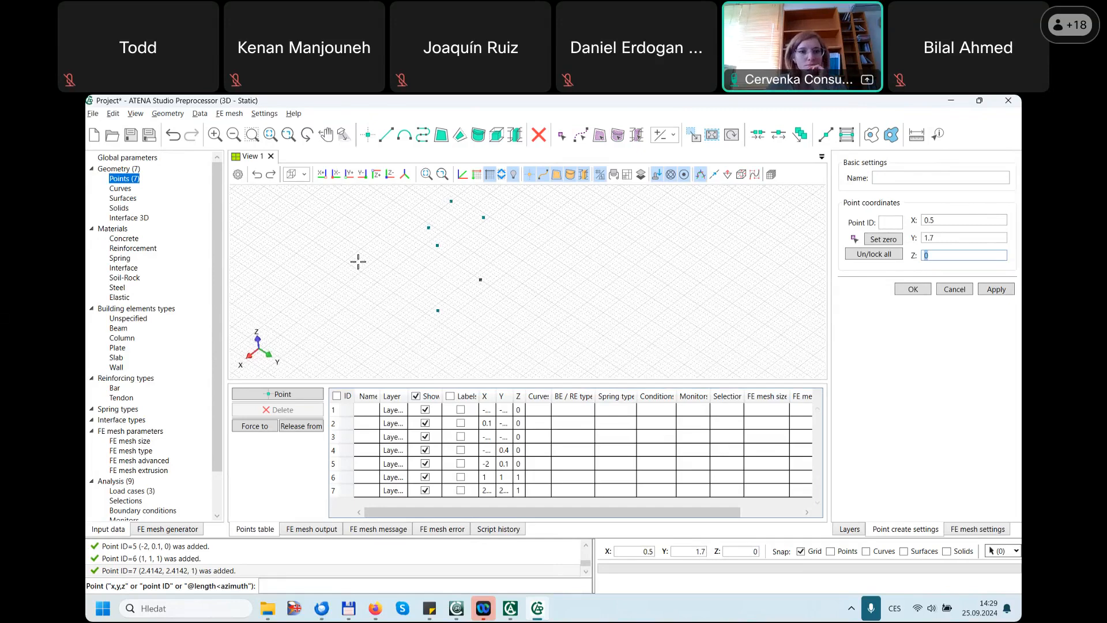
{"action": "left_click", "coordinate": [322, 175]}
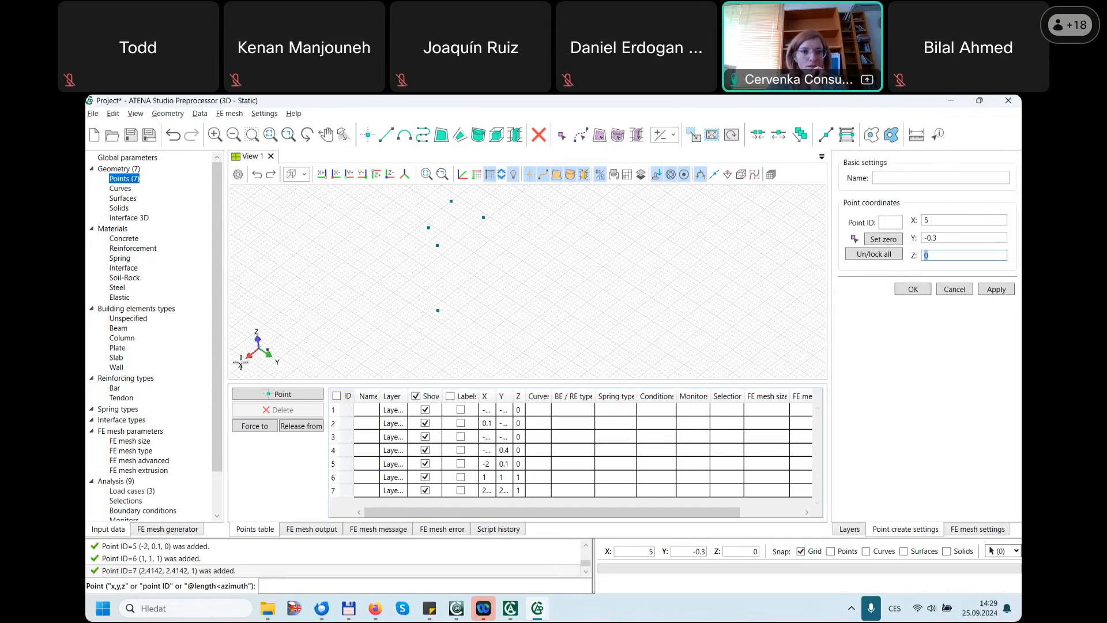
{"action": "left_click", "coordinate": [337, 174]}
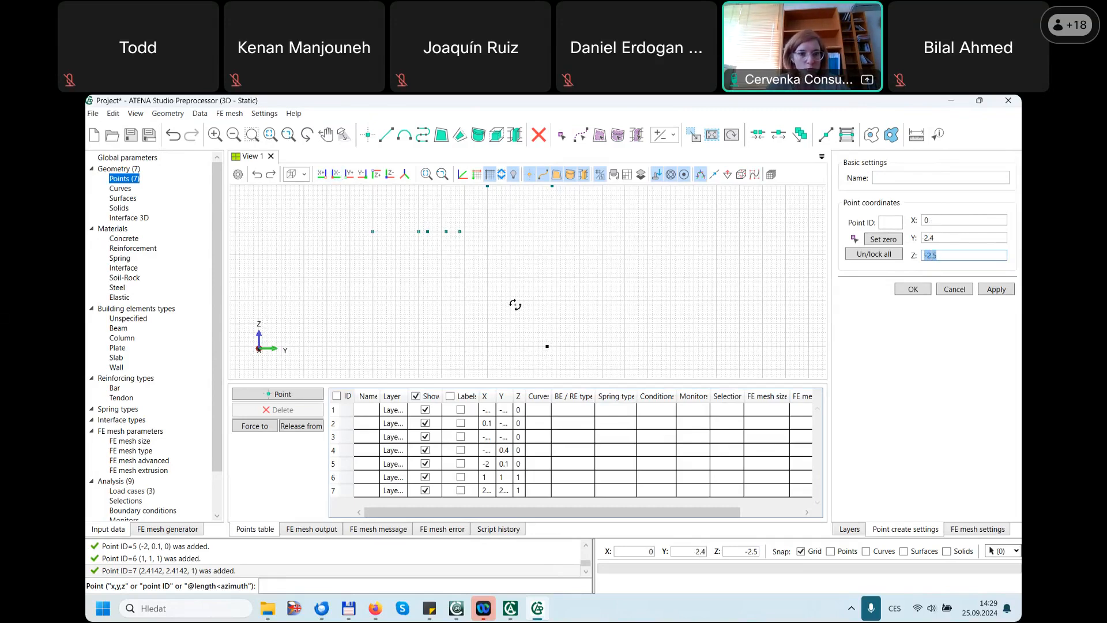
{"action": "middle_click_drag", "start_coordinate": [462, 329], "coordinate": [287, 341]}
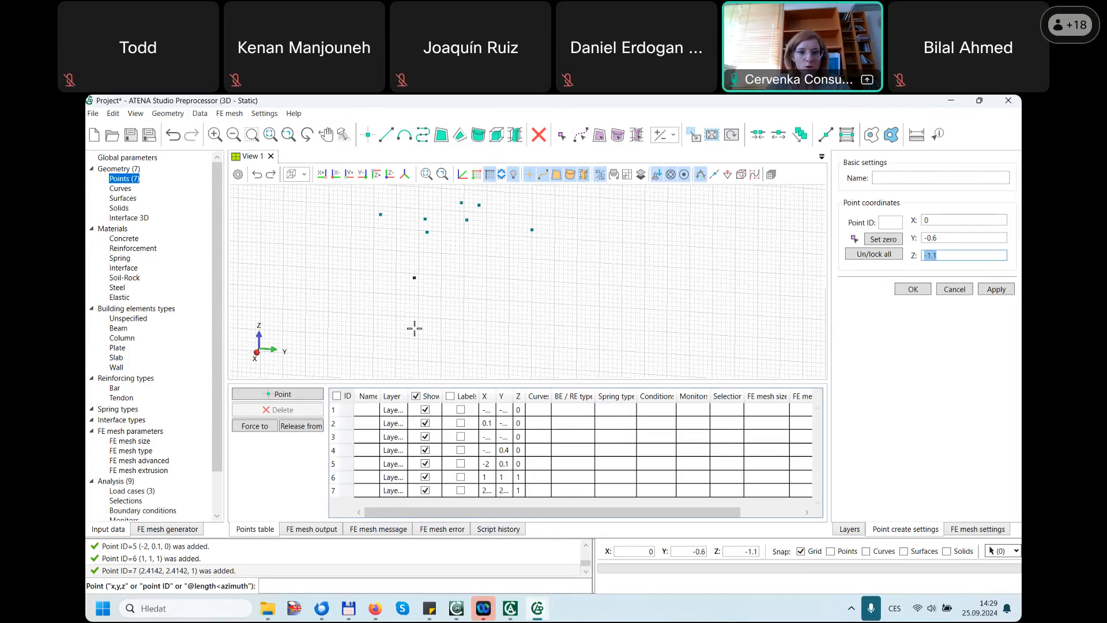
{"action": "middle_click_drag", "start_coordinate": [423, 283], "coordinate": [407, 327]}
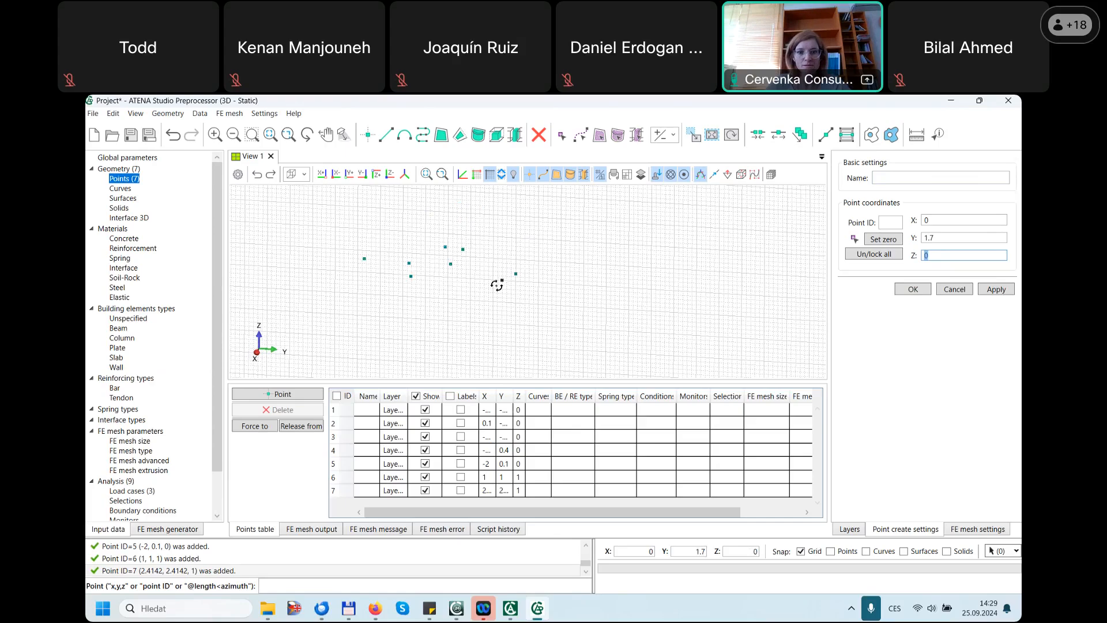
{"action": "middle_click_drag", "start_coordinate": [497, 286], "coordinate": [420, 367]}
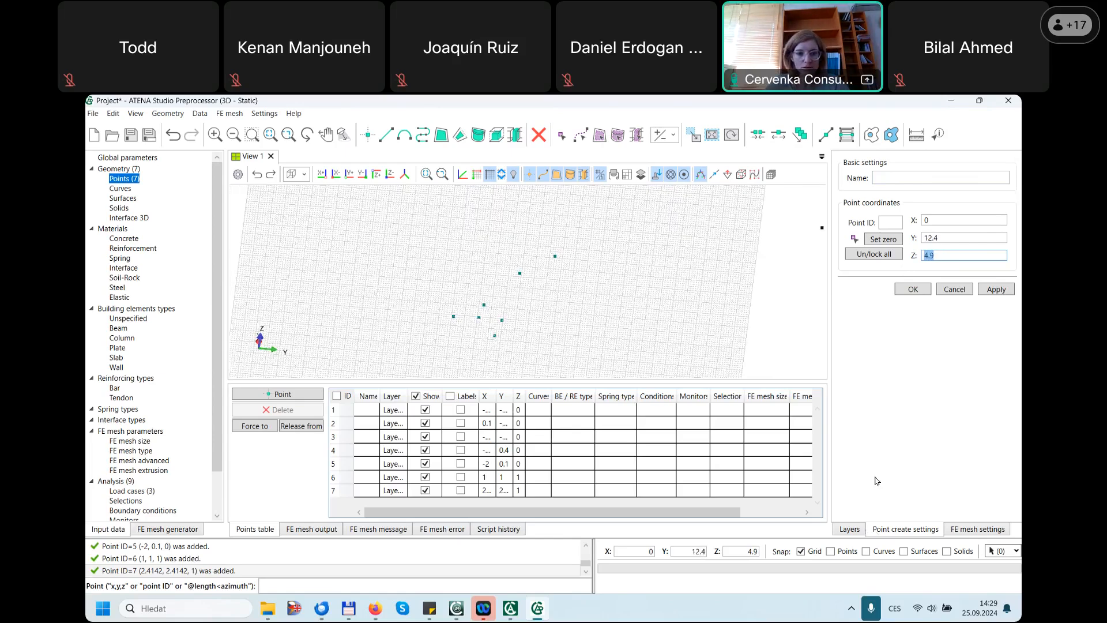
{"action": "key", "text": "Escape"}
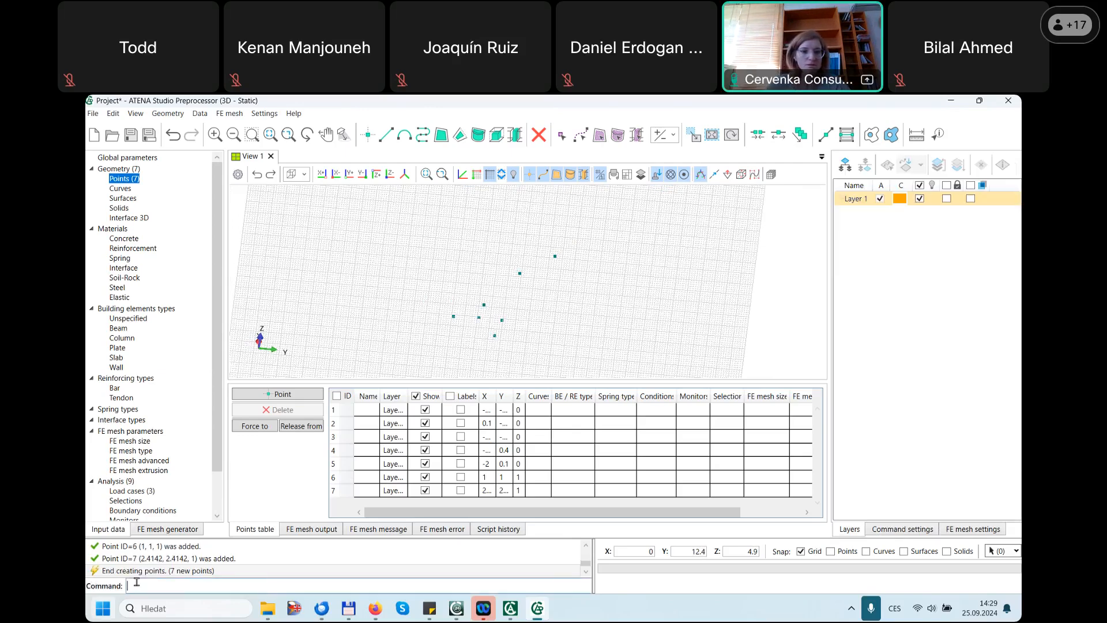
{"action": "left_click", "coordinate": [387, 136]}
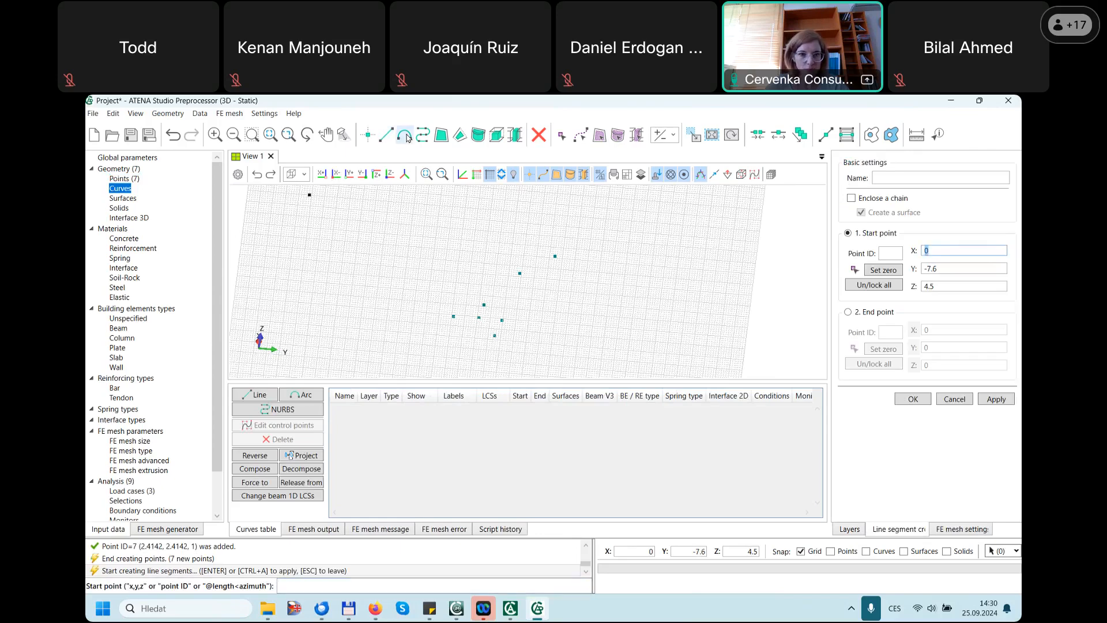
{"action": "key", "text": "Escape"}
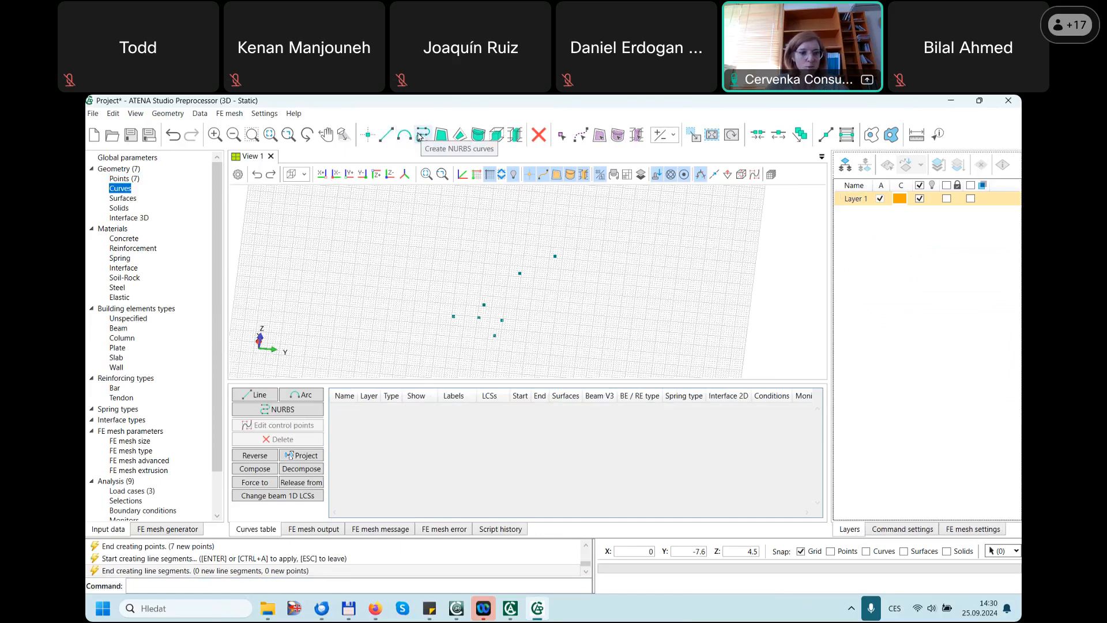
{"action": "left_click", "coordinate": [422, 135]}
{"action": "left_click", "coordinate": [262, 586]}
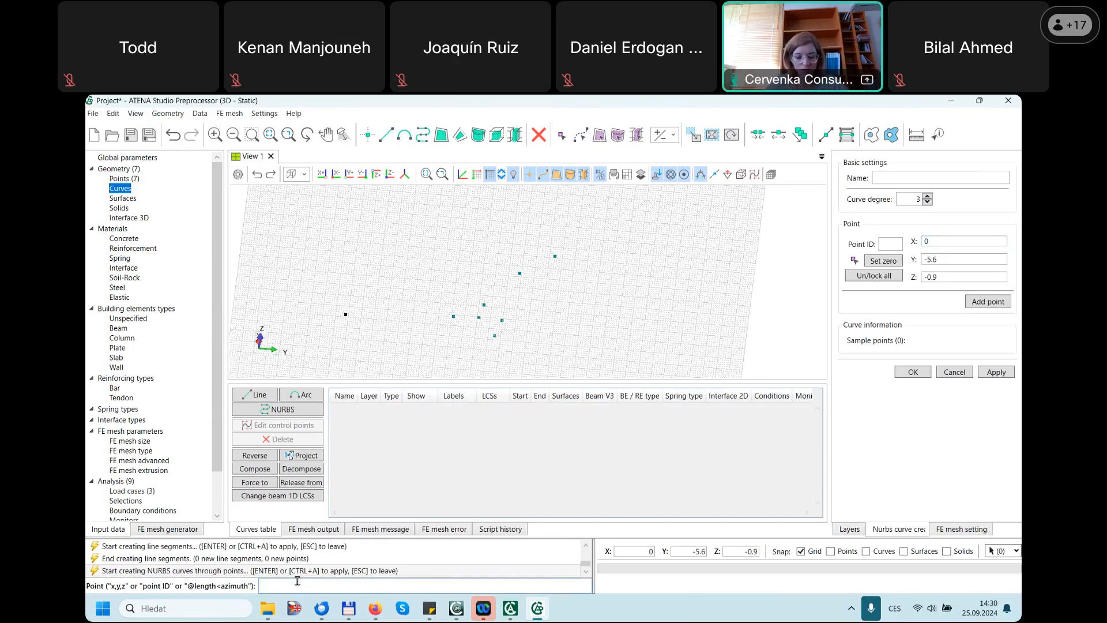
{"action": "key", "text": "Escape"}
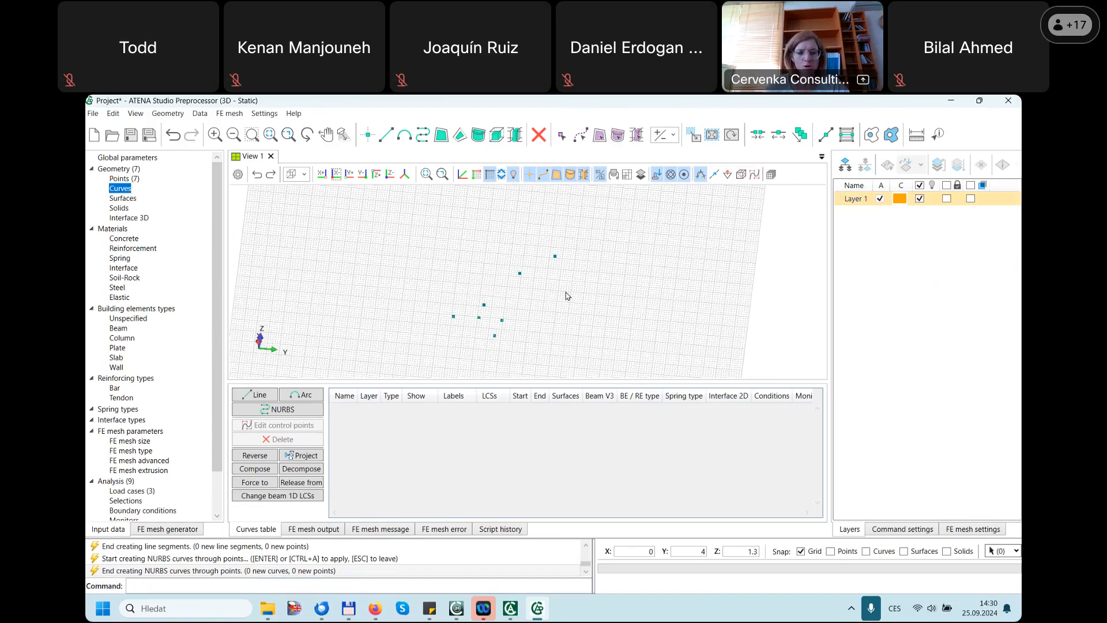
{"action": "middle_click_drag", "start_coordinate": [547, 299], "coordinate": [709, 305]}
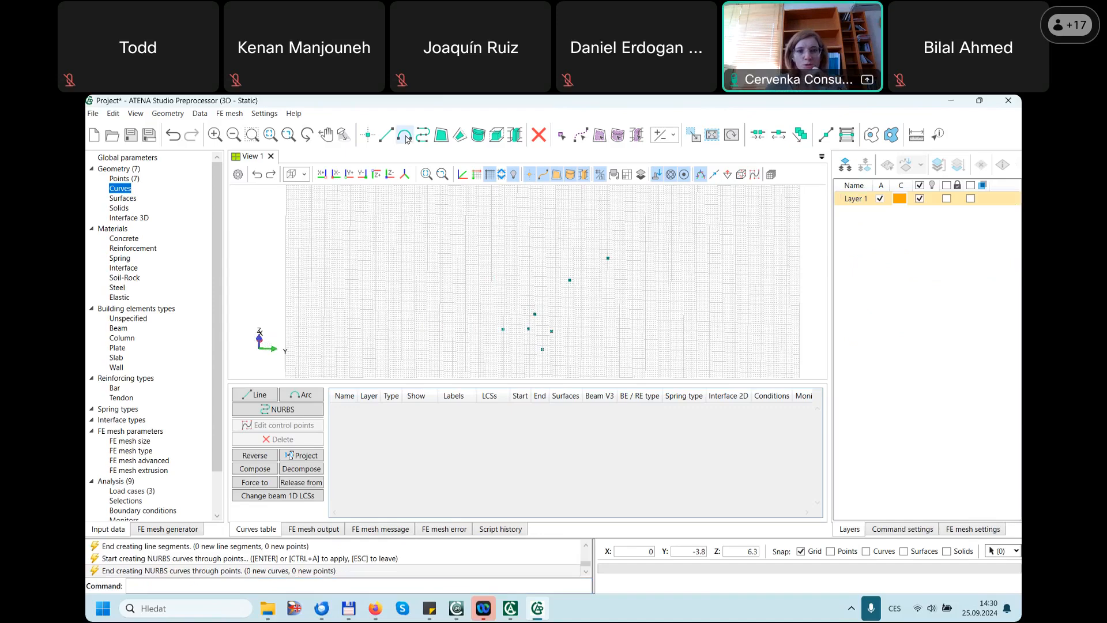
- Create a full circle with a surface, centred at (0, -4, 2) and starting at (0, -3.3, 1.4)
{"action": "left_click", "coordinate": [405, 134]}
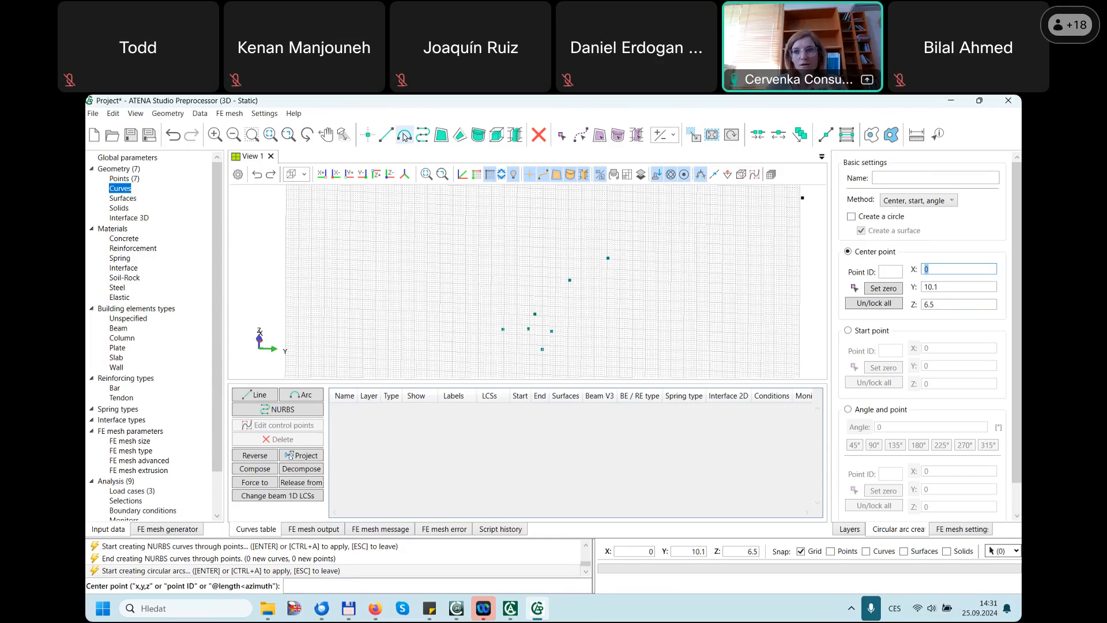
{"action": "left_click", "coordinate": [852, 217]}
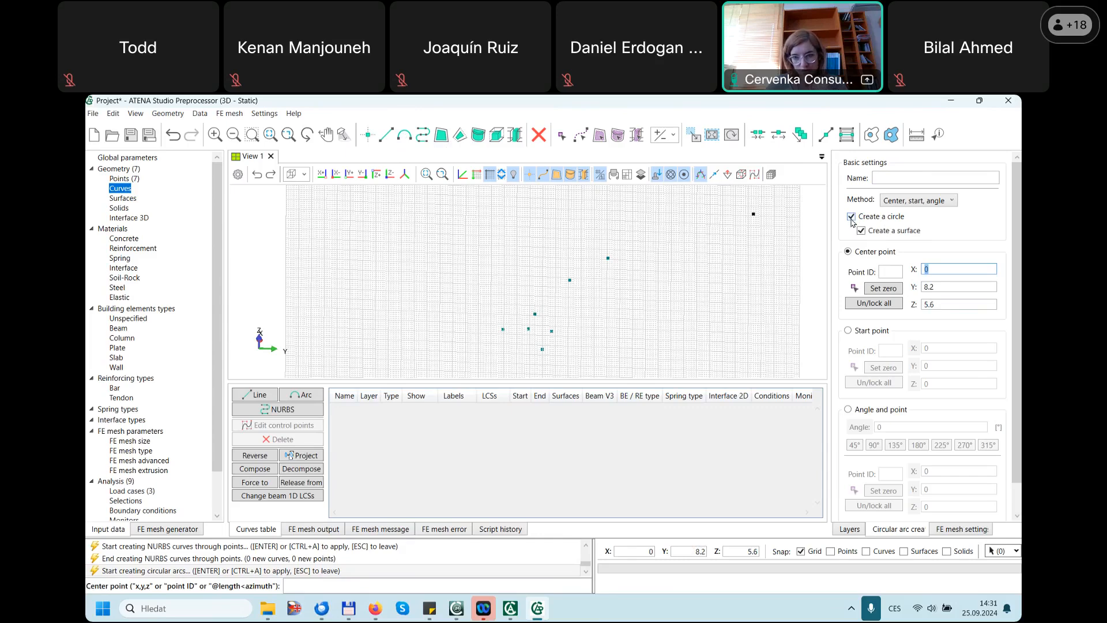
{"action": "left_click", "coordinate": [441, 272]}
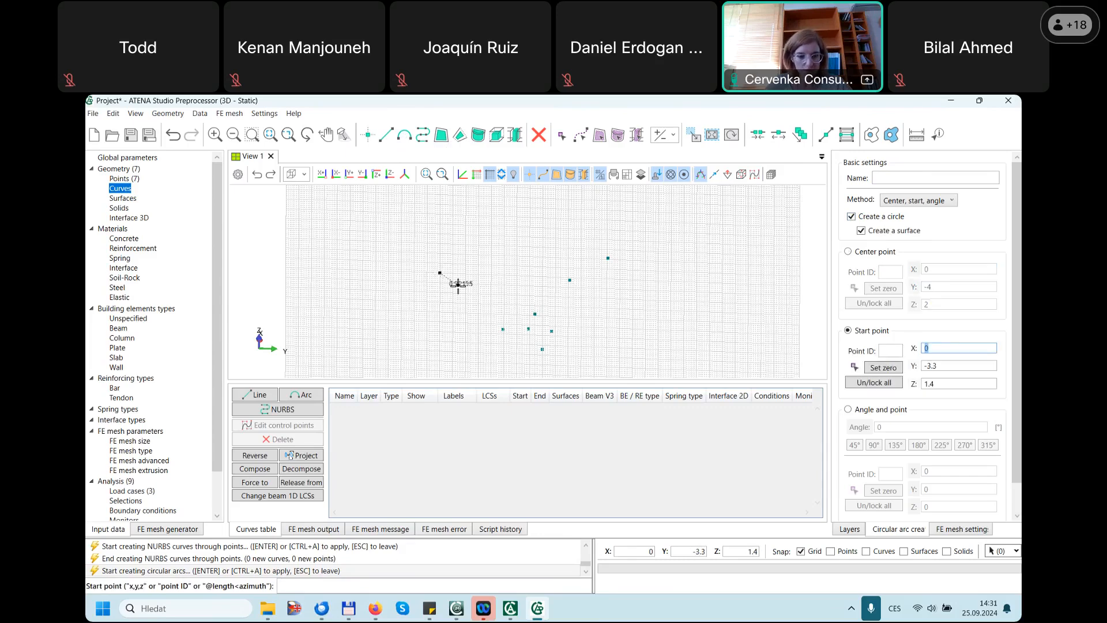
{"action": "left_click", "coordinate": [458, 284]}
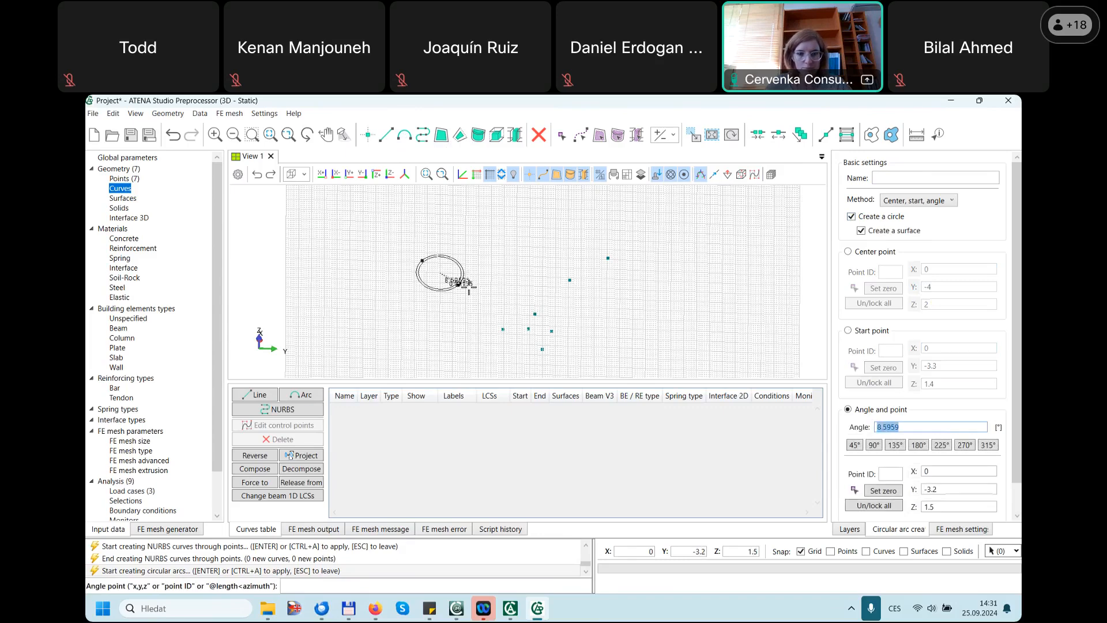
{"action": "left_click", "coordinate": [487, 263]}
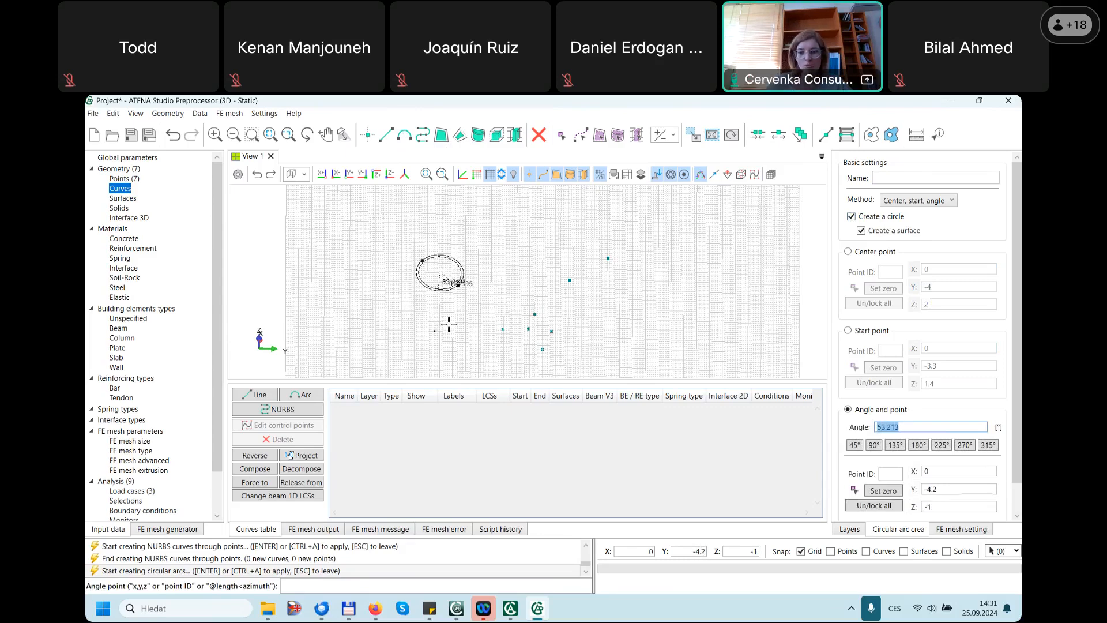
{"action": "left_click", "coordinate": [473, 345]}
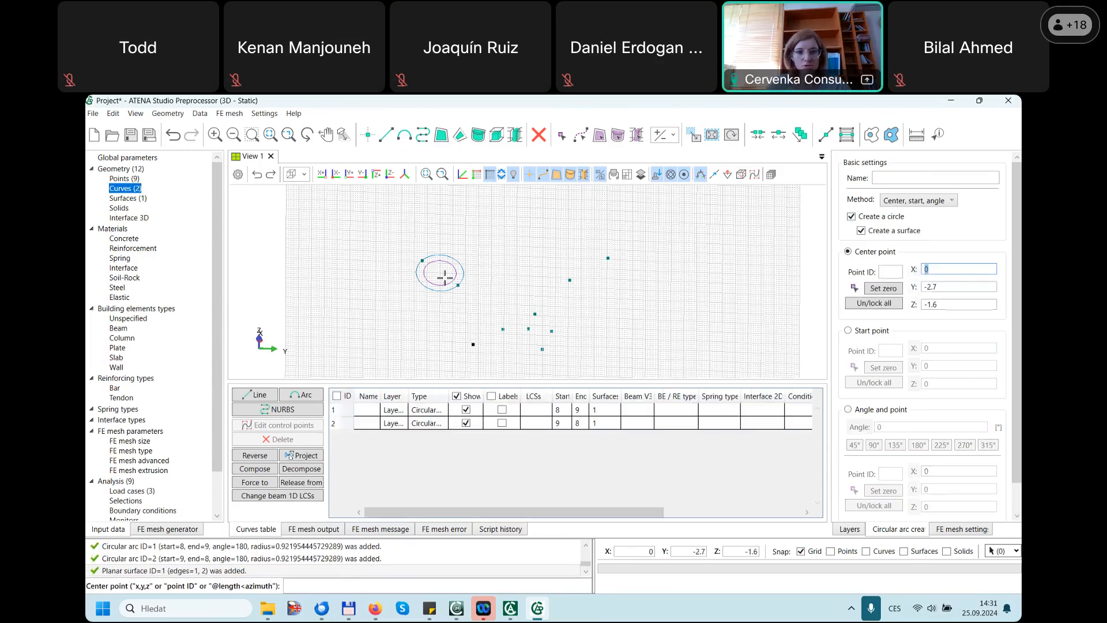
- Create a degree 3 NURBS curve through (0, -3.5, 4.4), (0, -3, 5.4), (0, -1.8, 4.4) and (0, -1.5, 6.1)
{"action": "scroll", "coordinate": [444, 277], "scroll_direction": "down", "scroll_amount": 1}
{"action": "scroll", "coordinate": [444, 278], "scroll_direction": "up", "scroll_amount": 2}
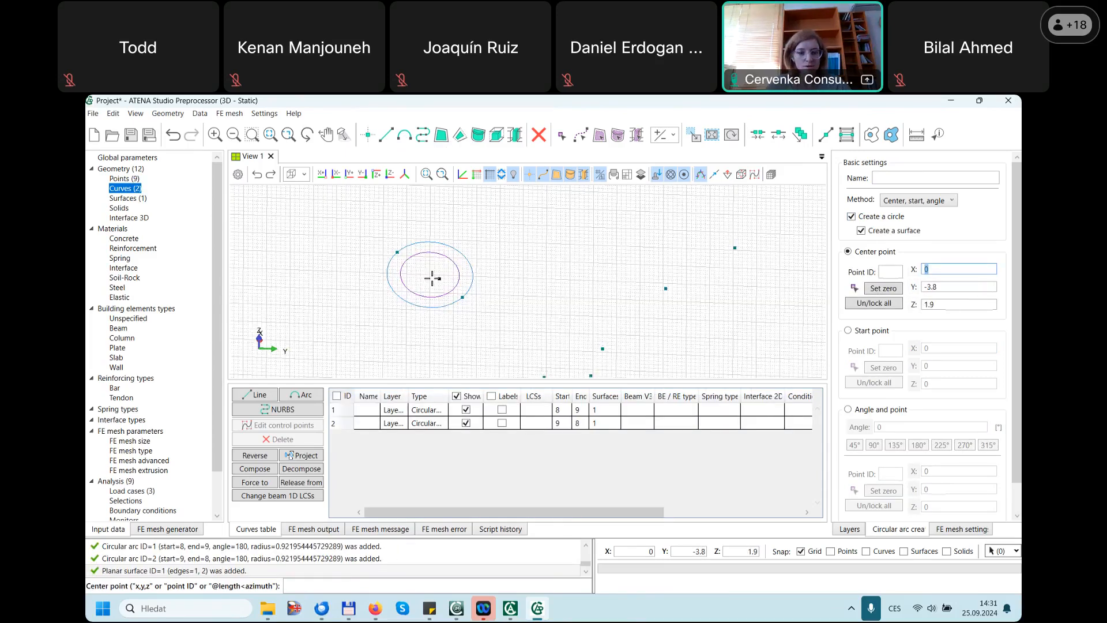
{"action": "scroll", "coordinate": [433, 279], "scroll_direction": "up", "scroll_amount": 1}
{"action": "middle_click_drag", "start_coordinate": [440, 302], "coordinate": [466, 316]}
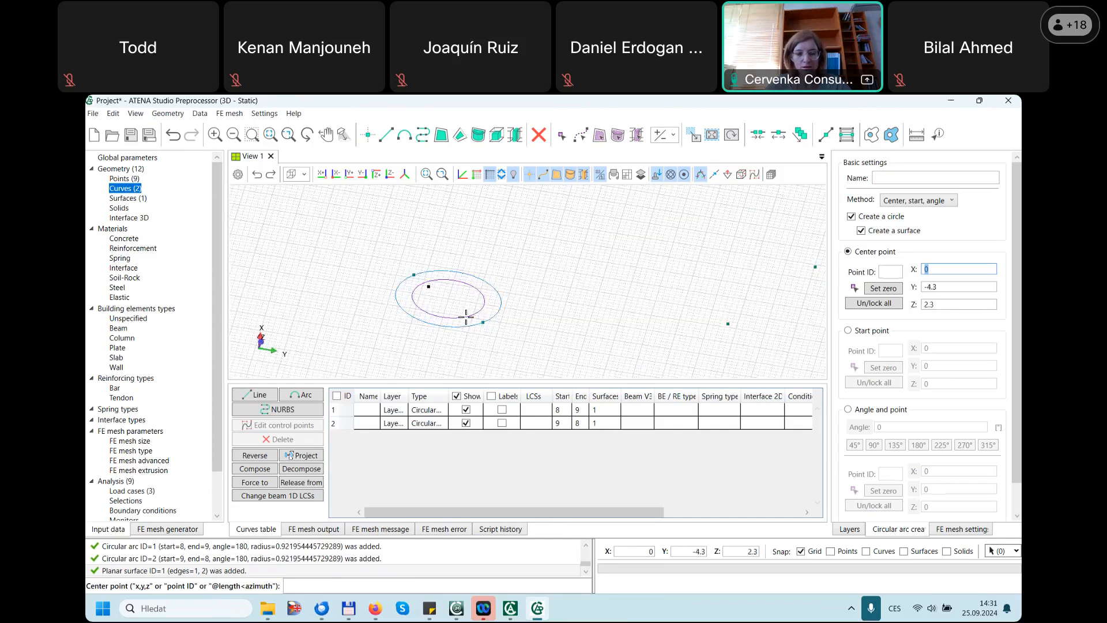
{"action": "scroll", "coordinate": [520, 281], "scroll_direction": "down", "scroll_amount": 1}
{"action": "middle_click_drag", "start_coordinate": [519, 281], "coordinate": [520, 273]}
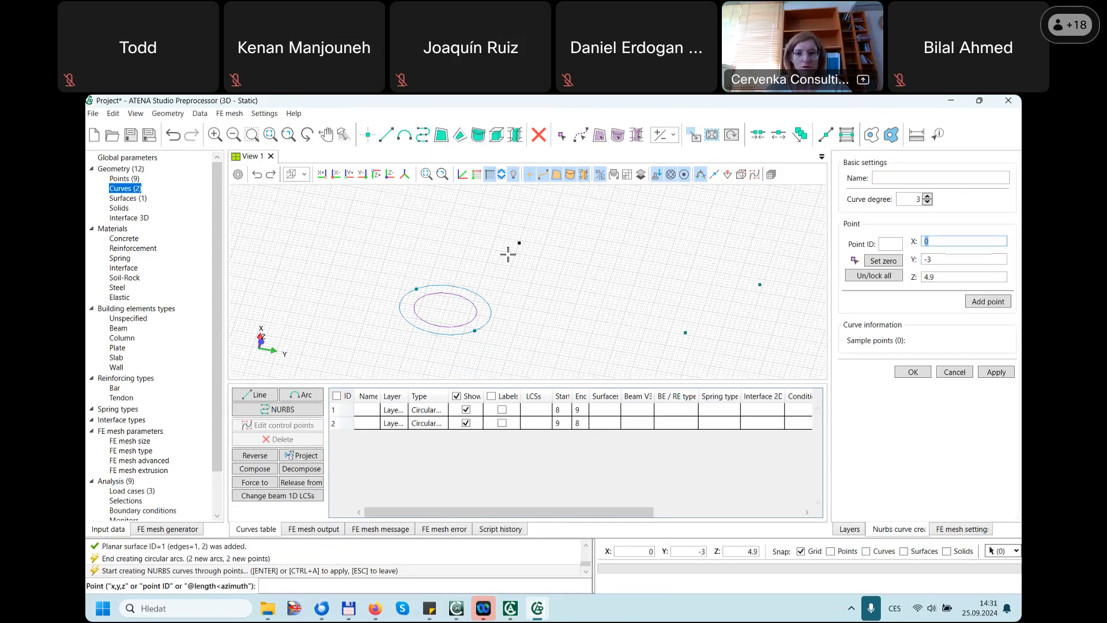
{"action": "left_click", "coordinate": [525, 229]}
{"action": "left_click", "coordinate": [574, 265]}
{"action": "left_click", "coordinate": [627, 237]}
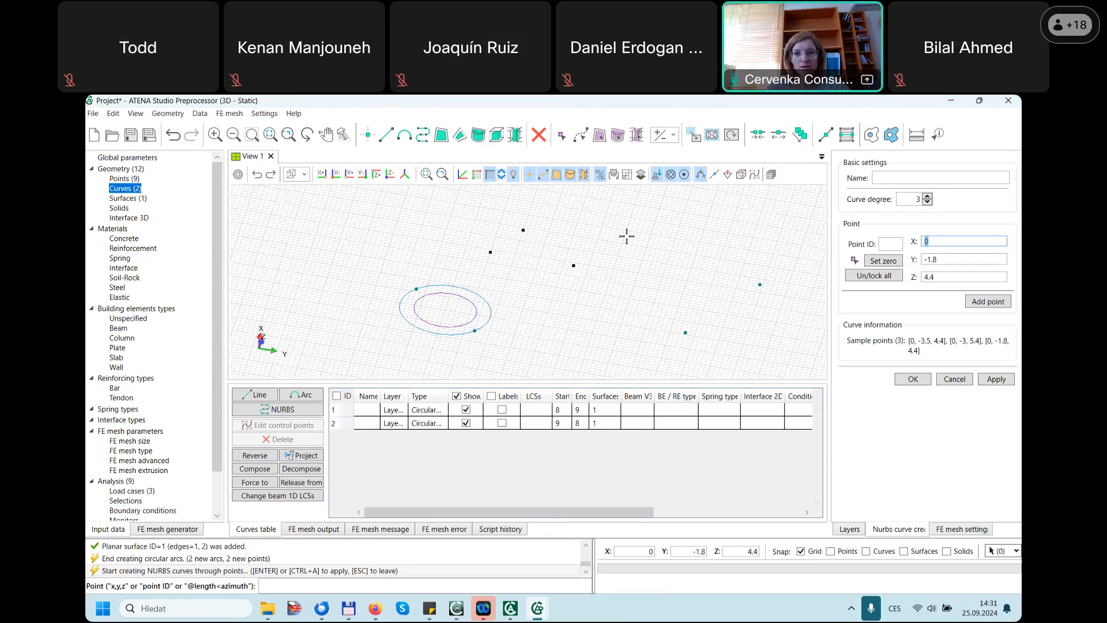
{"action": "left_click", "coordinate": [603, 223]}
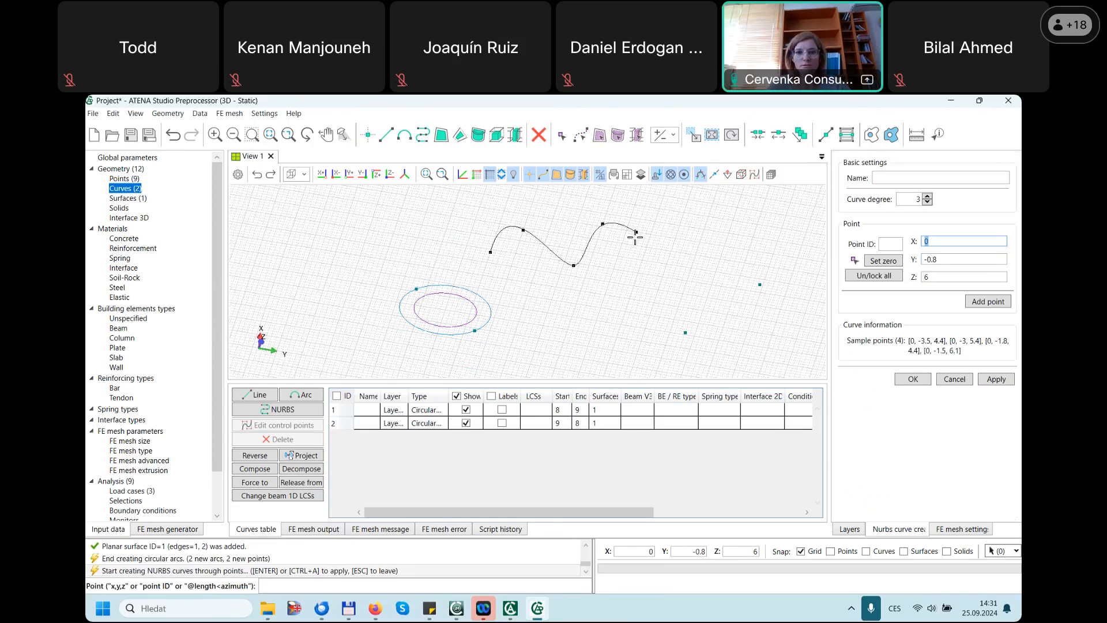
{"action": "key", "text": "Return"}
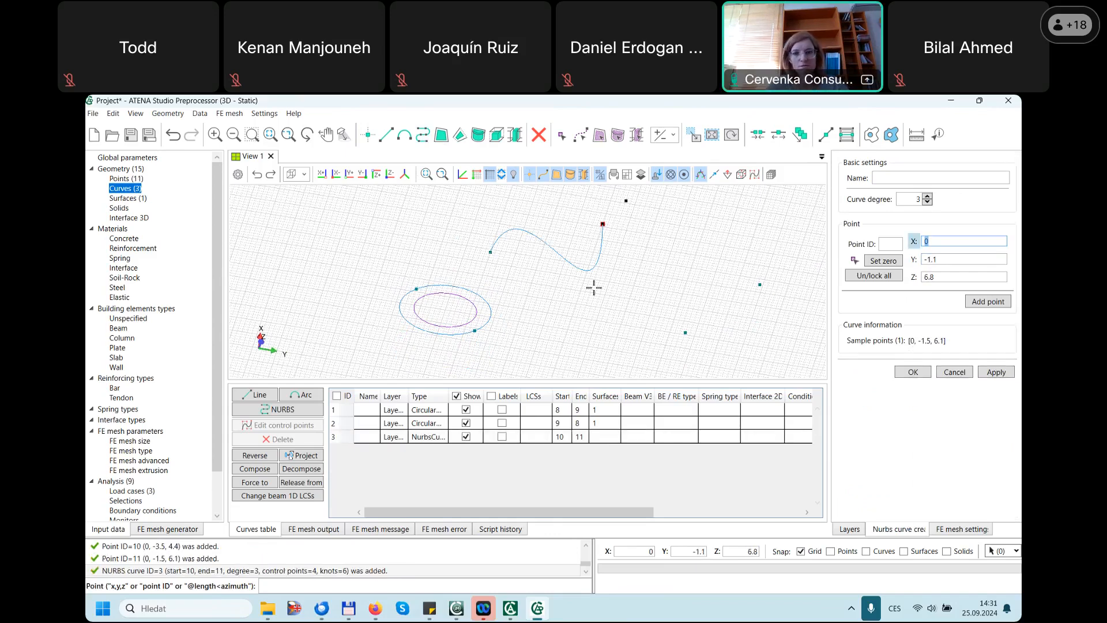
{"action": "key", "text": "Escape"}
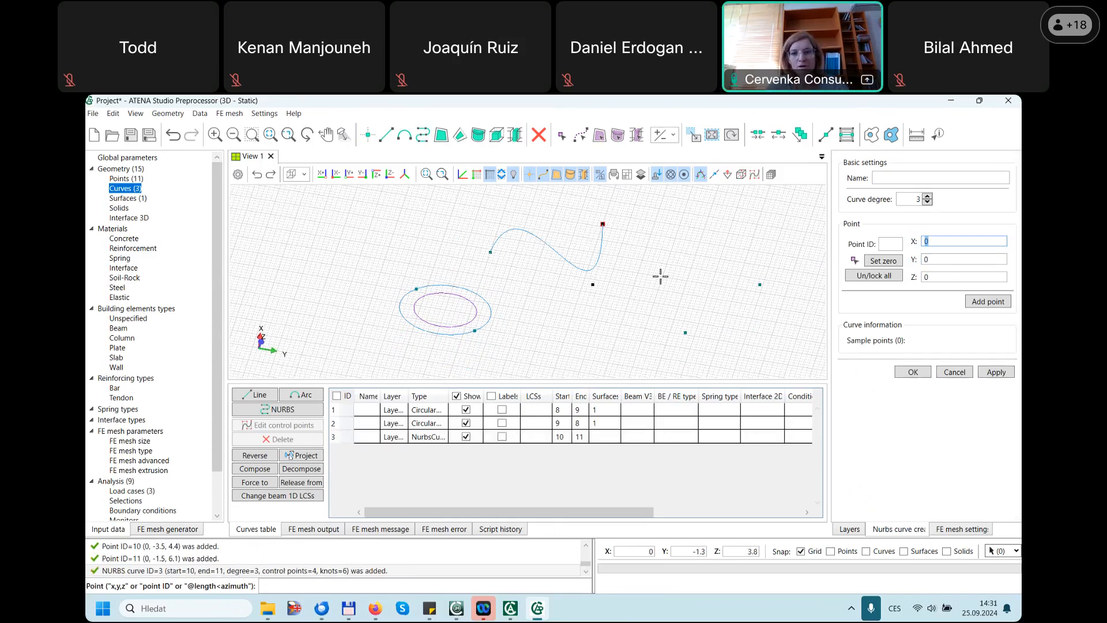
{"action": "key", "text": "Escape"}
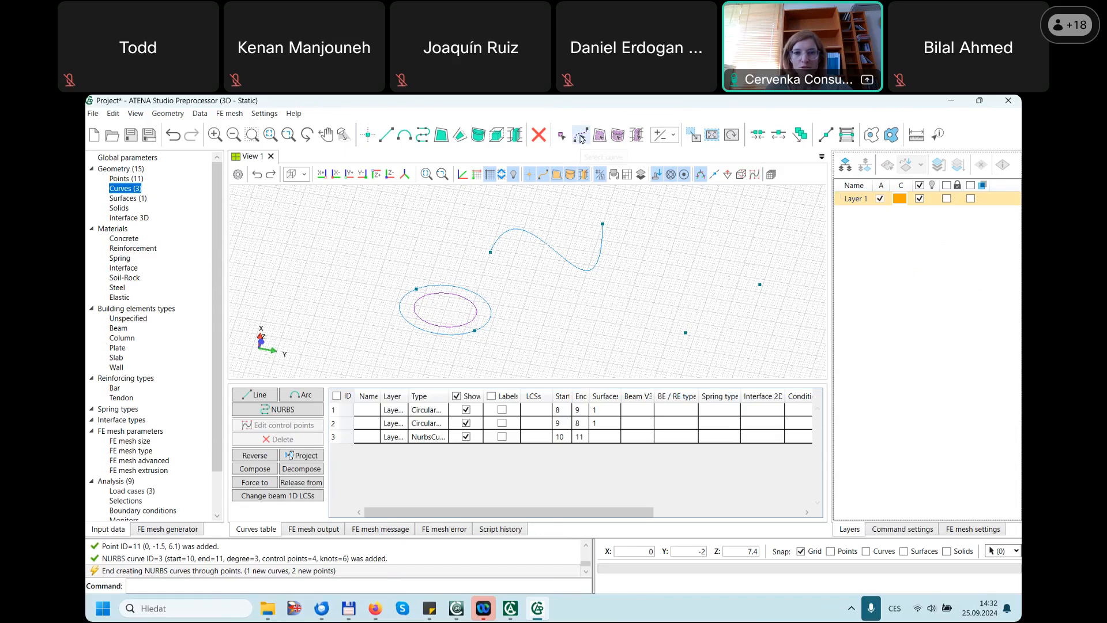
- Select the NURBS curve and open its control points for editing
{"action": "left_click", "coordinate": [581, 138]}
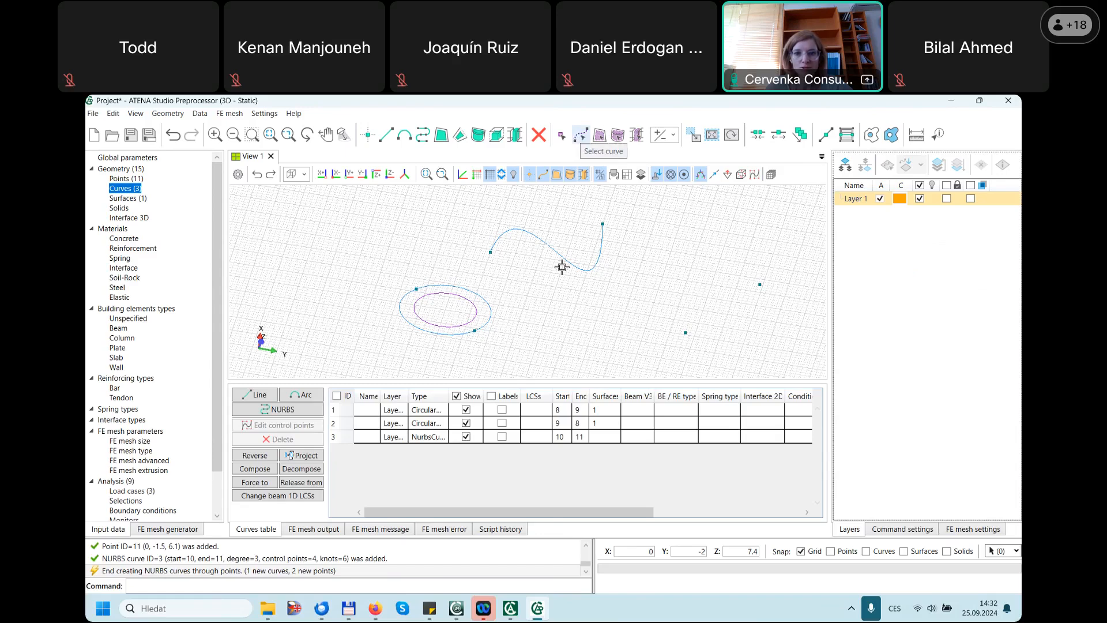
{"action": "left_click", "coordinate": [562, 257]}
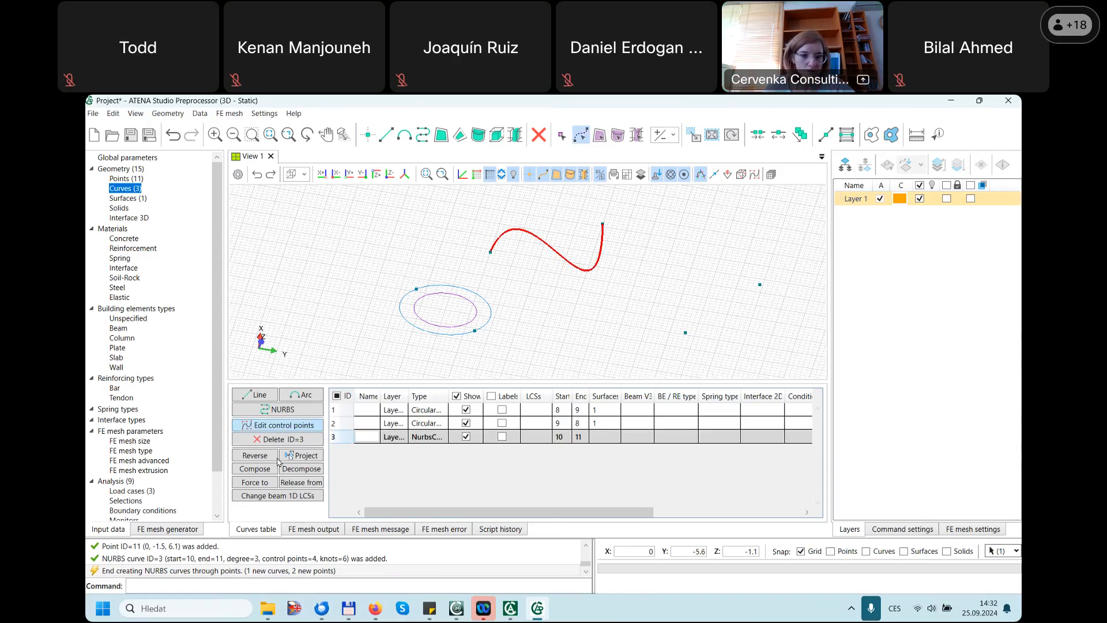
{"action": "left_click", "coordinate": [265, 428]}
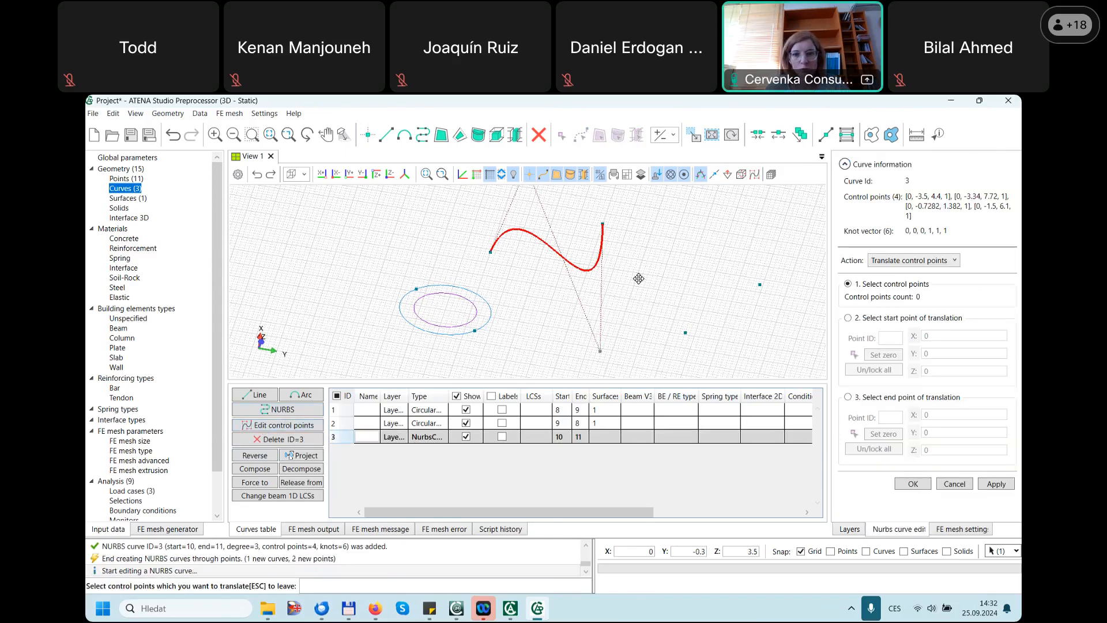
{"action": "scroll", "coordinate": [625, 285], "scroll_direction": "down", "scroll_amount": 1}
{"action": "middle_click_drag", "start_coordinate": [638, 279], "coordinate": [591, 305]}
{"action": "scroll", "coordinate": [591, 304], "scroll_direction": "down", "scroll_amount": 1}
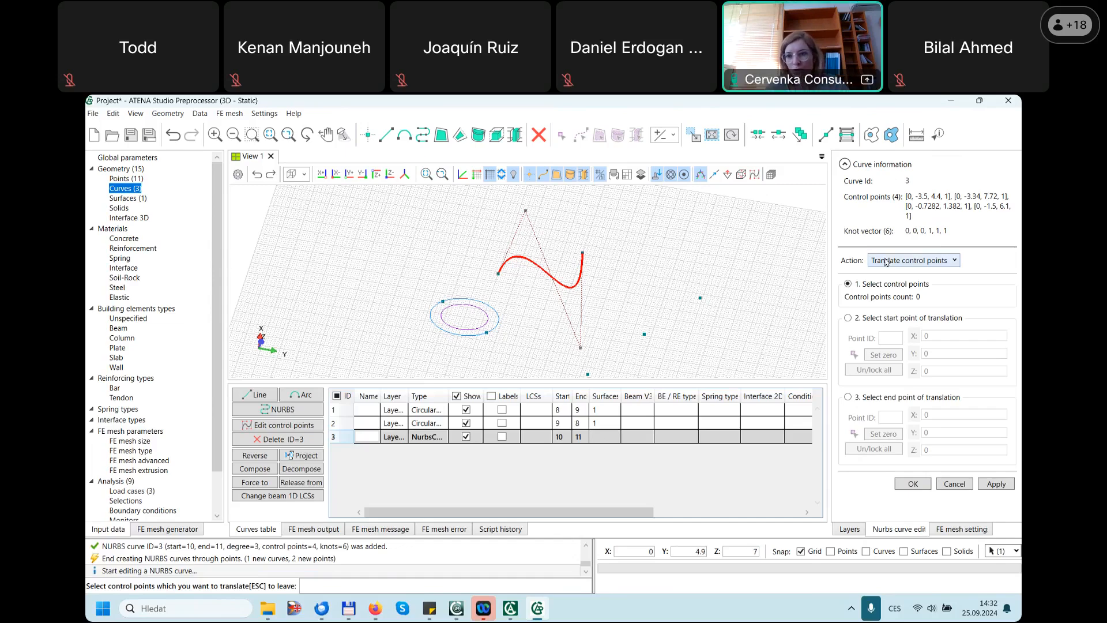
- Try different weights, including 4.159, on the NURBS curve's lower control point
{"action": "left_click", "coordinate": [896, 261]}
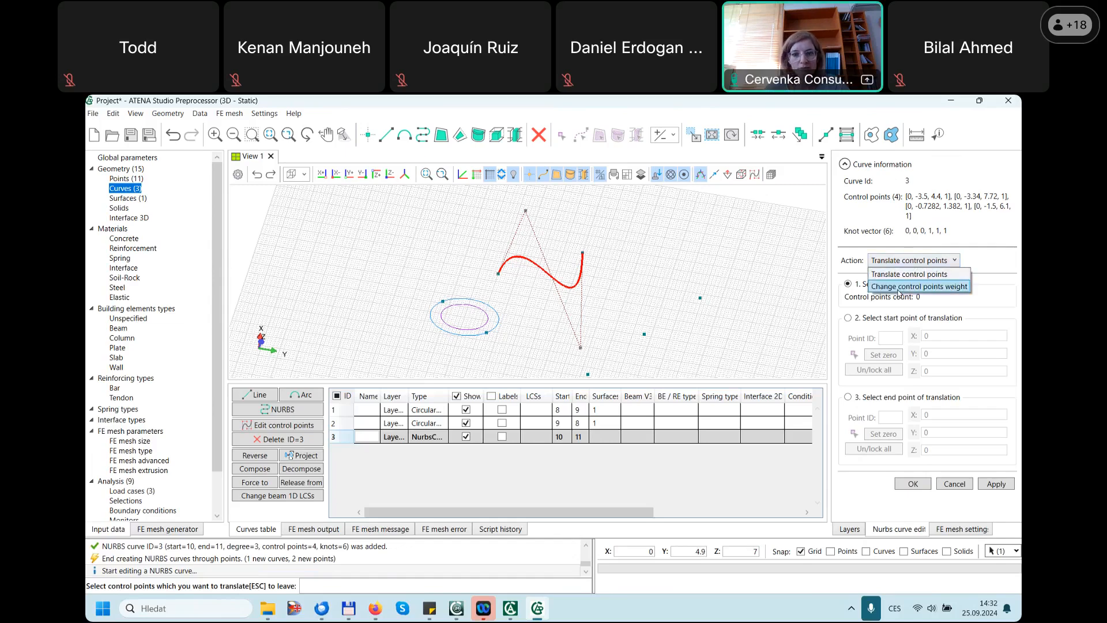
{"action": "left_click", "coordinate": [898, 287]}
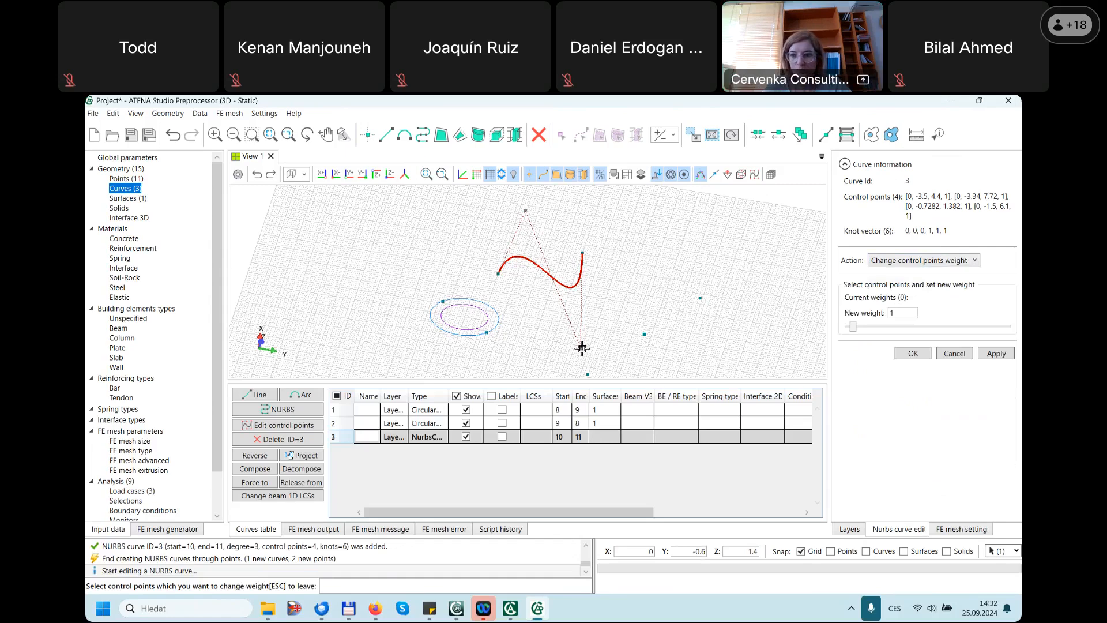
{"action": "left_click_drag", "start_coordinate": [854, 327], "coordinate": [871, 327]}
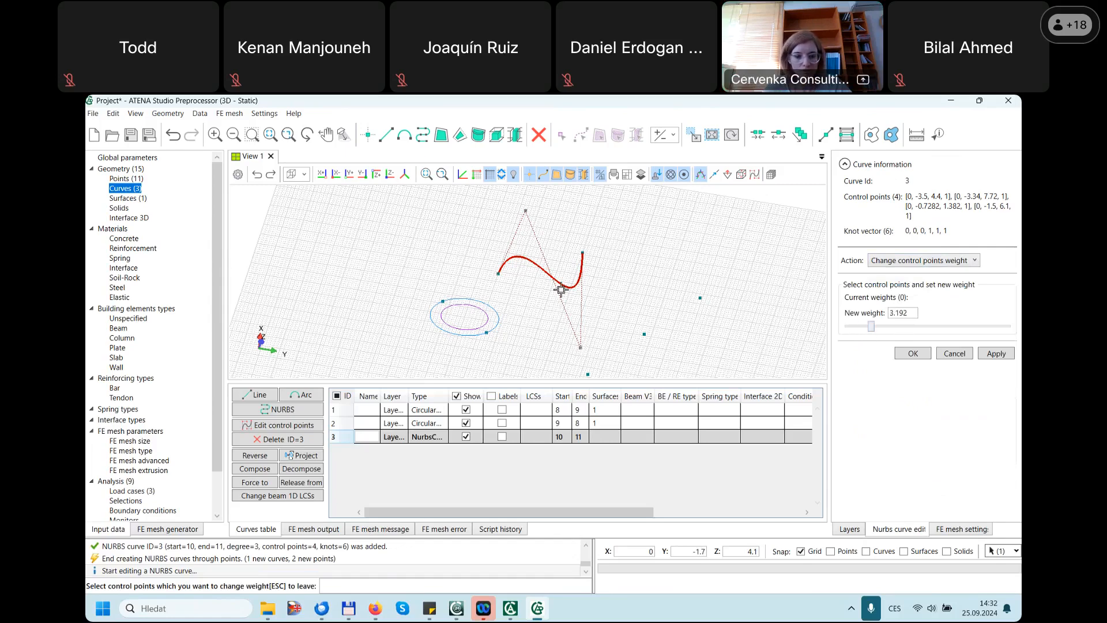
{"action": "mouse_move", "coordinate": [655, 307]}
{"action": "middle_mouse_down"}
{"action": "mouse_move", "coordinate": [663, 313]}
{"action": "mouse_move", "coordinate": [664, 296]}
{"action": "middle_mouse_up"}
{"action": "mouse_move", "coordinate": [871, 327]}
{"action": "left_mouse_down"}
{"action": "mouse_move", "coordinate": [900, 326]}
{"action": "mouse_move", "coordinate": [880, 327]}
{"action": "left_mouse_up"}
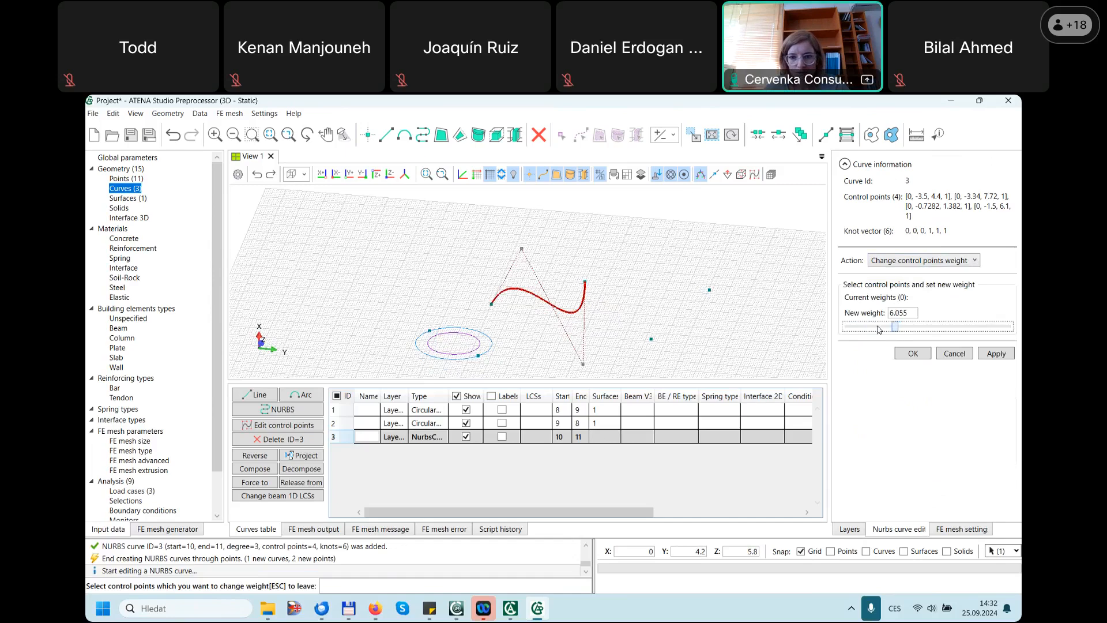
{"action": "left_click", "coordinate": [582, 364]}
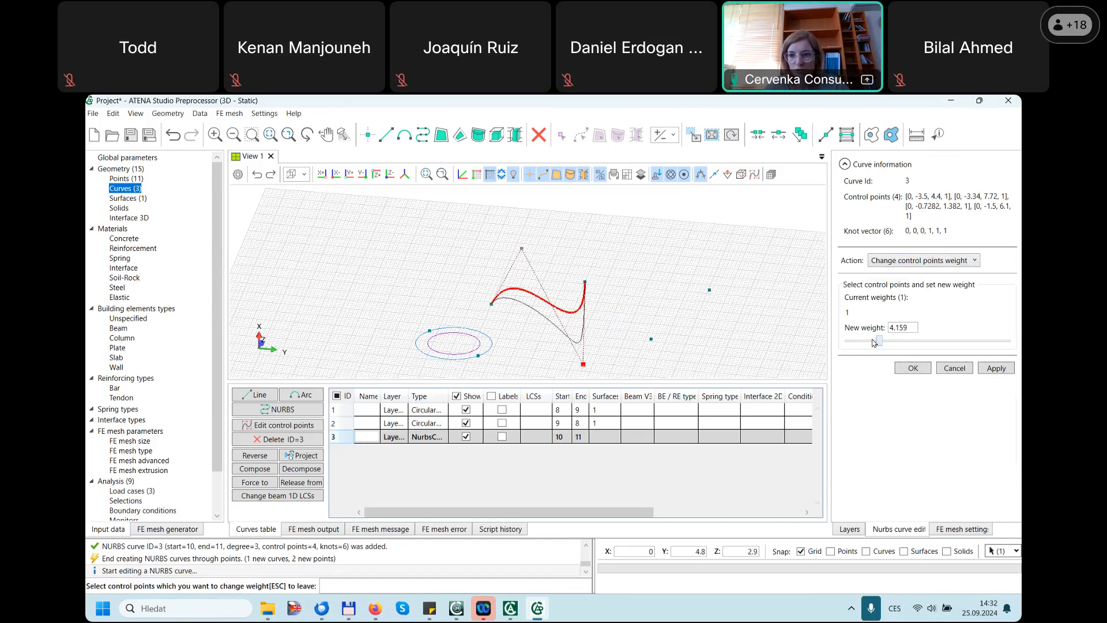
{"action": "mouse_move", "coordinate": [880, 344]}
{"action": "left_mouse_down"}
{"action": "mouse_move", "coordinate": [850, 345]}
{"action": "mouse_move", "coordinate": [859, 342]}
{"action": "left_mouse_up"}
- Try translating the curve's lower control point by a vector from (0, -0.6, 2.3) to (0, -1, 4.8), and leave curve editing
{"action": "left_click", "coordinate": [915, 263]}
{"action": "left_click", "coordinate": [911, 270]}
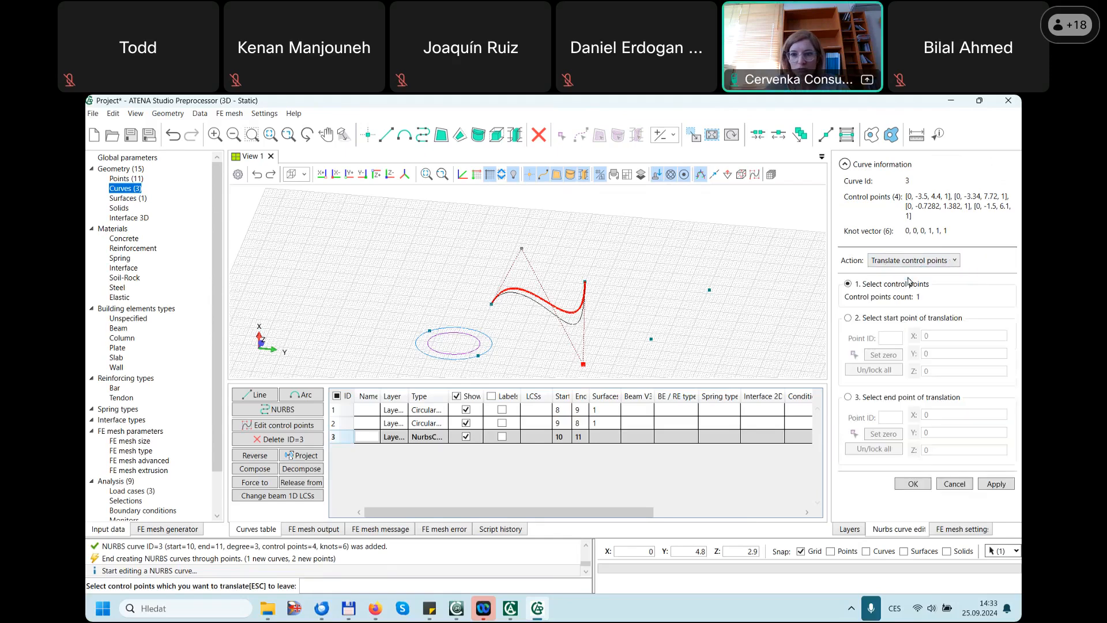
{"action": "left_click", "coordinate": [585, 363]}
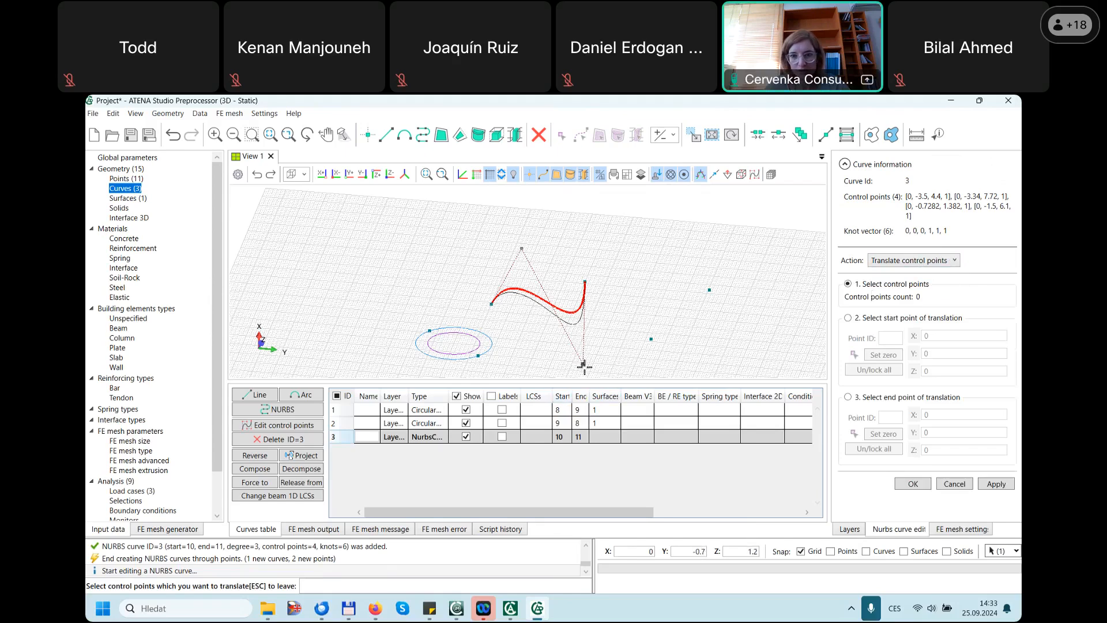
{"action": "left_click", "coordinate": [584, 365]}
{"action": "left_click", "coordinate": [595, 348]}
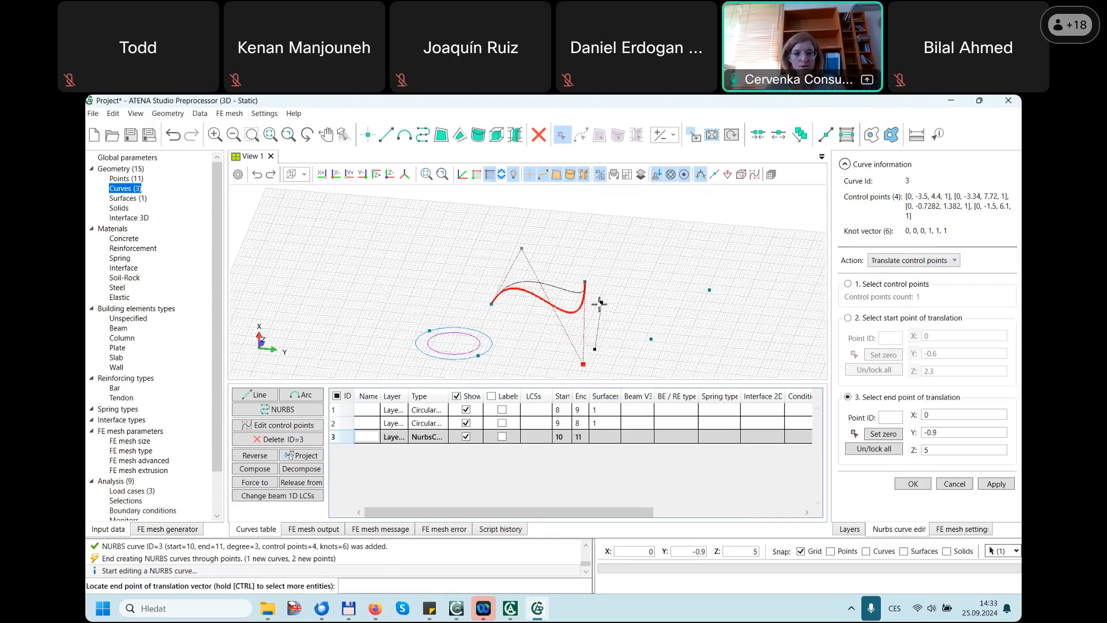
{"action": "left_click", "coordinate": [598, 305]}
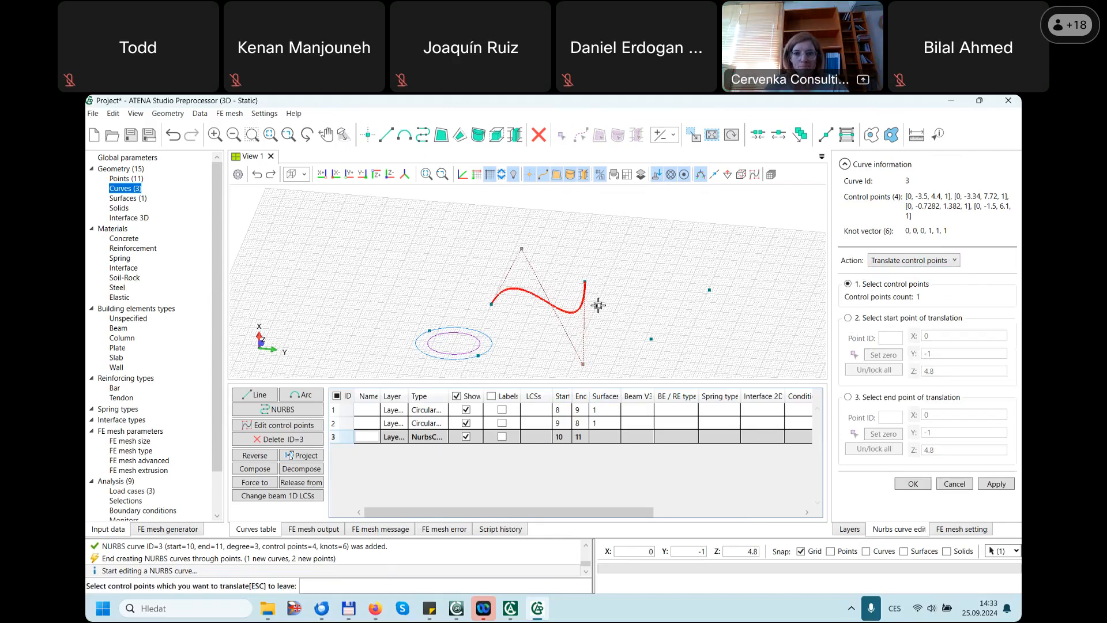
{"action": "key", "text": "Escape"}
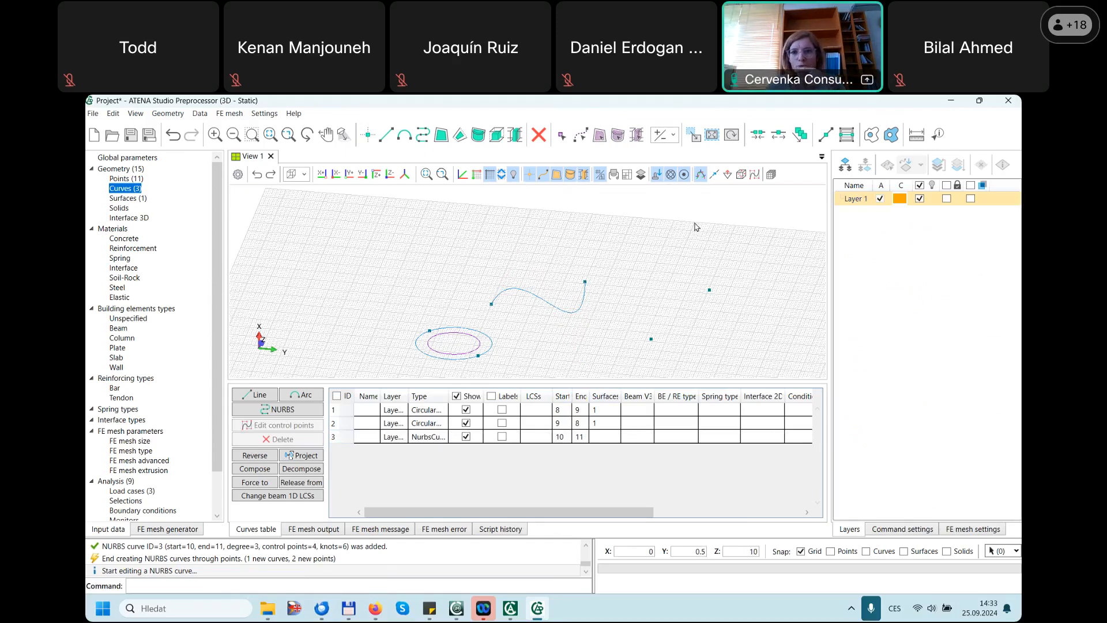
- Start translating geometry with points and curves excluded from selection, and select the ring surface
{"action": "left_click", "coordinate": [693, 136]}
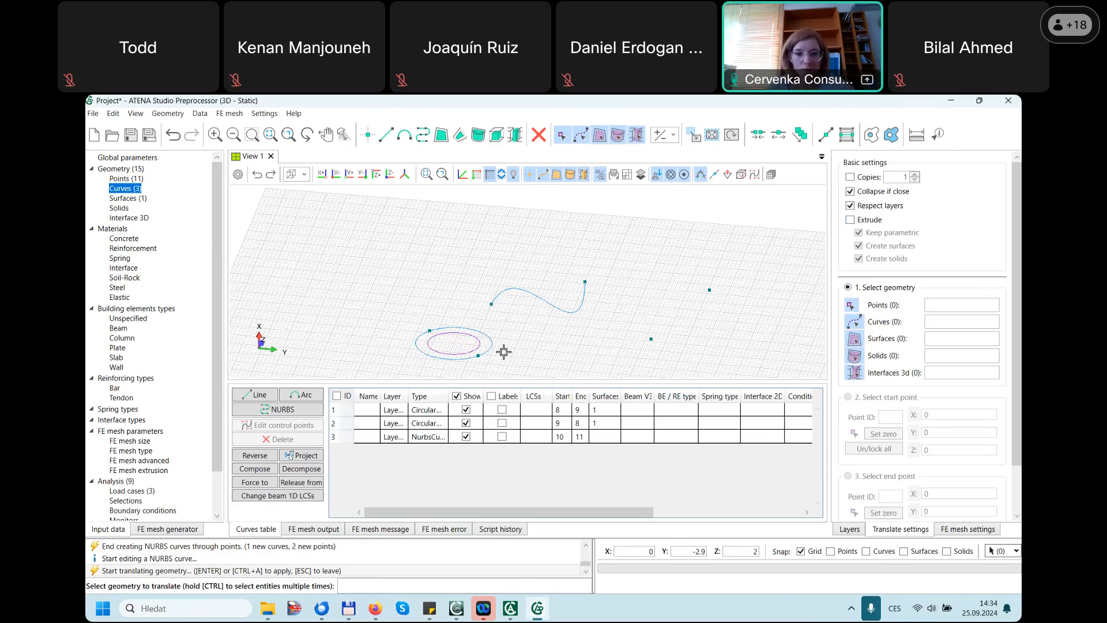
{"action": "scroll", "coordinate": [509, 361], "scroll_direction": "up", "scroll_amount": 1}
{"action": "scroll", "coordinate": [508, 361], "scroll_direction": "up", "scroll_amount": 2}
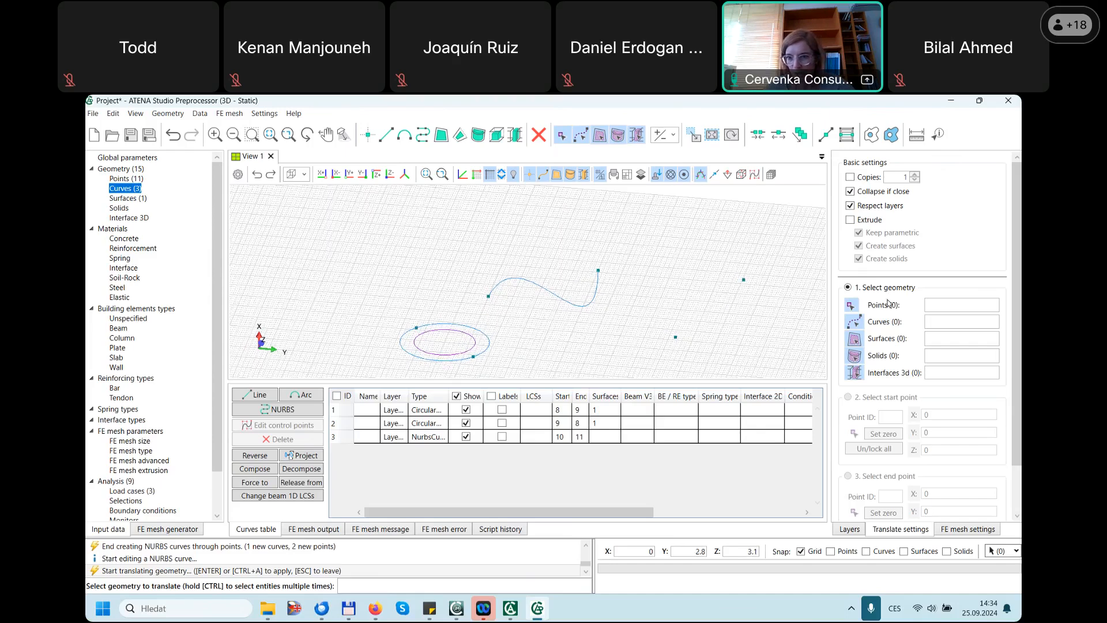
{"action": "left_click", "coordinate": [852, 305]}
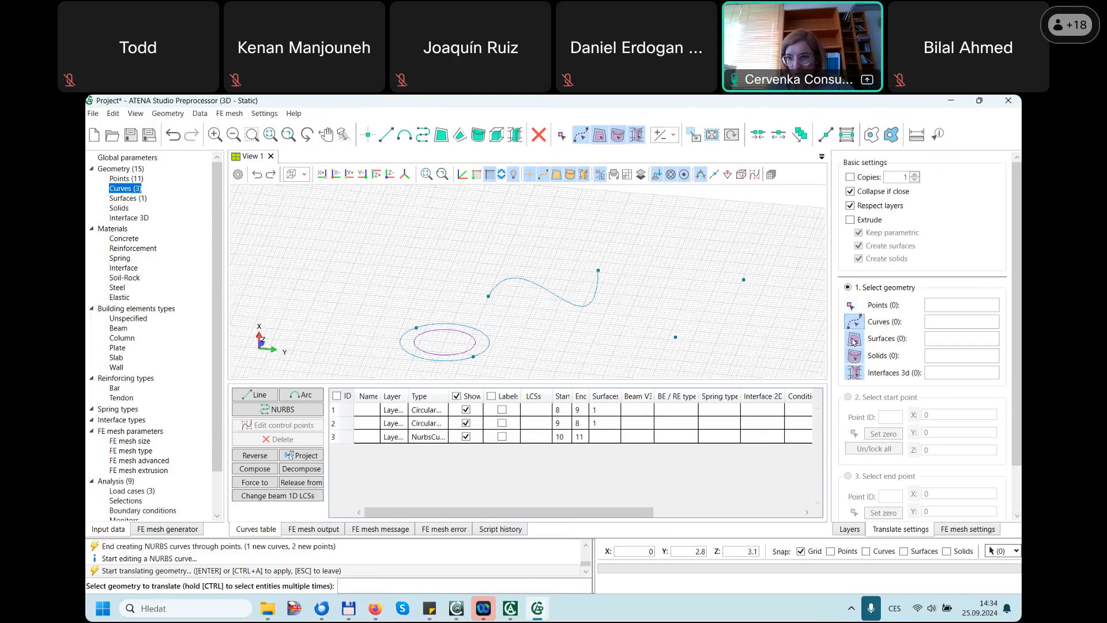
{"action": "left_click", "coordinate": [854, 321]}
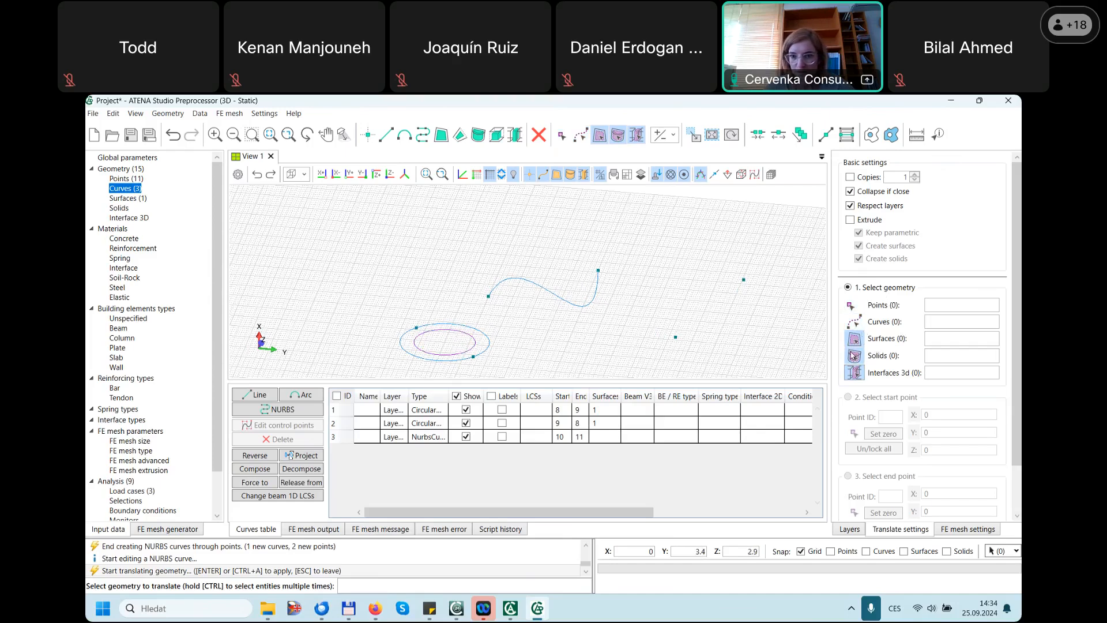
{"action": "left_click", "coordinate": [471, 339]}
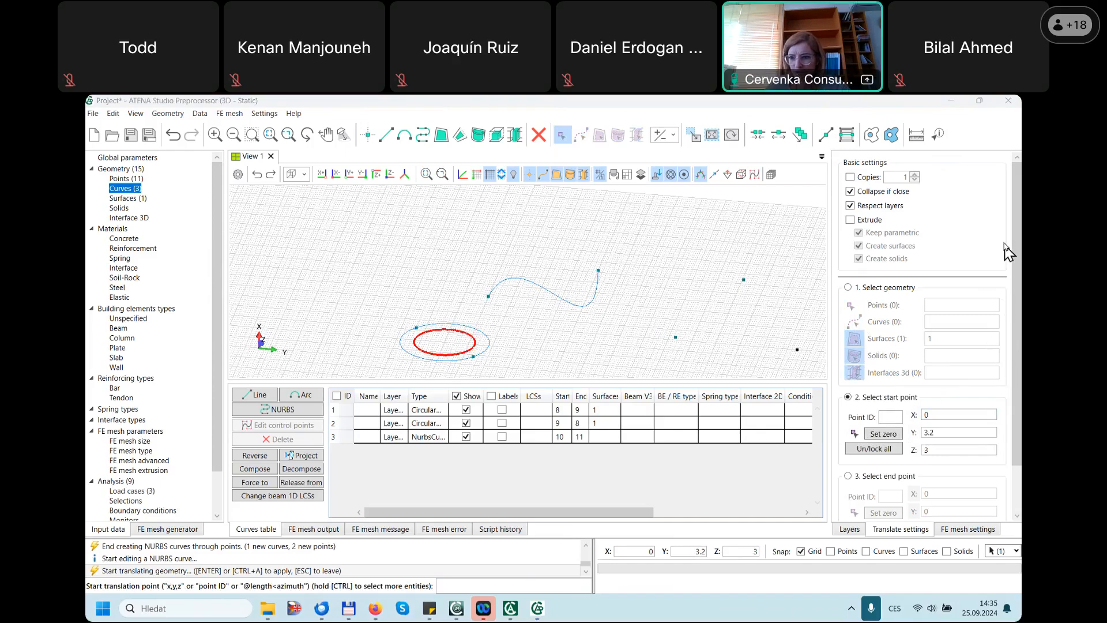
- Translate the ring surface from a locked start point at (0, 0, 0) to an end point picked on the grid
{"action": "scroll", "coordinate": [866, 366], "scroll_direction": "down", "scroll_amount": 2}
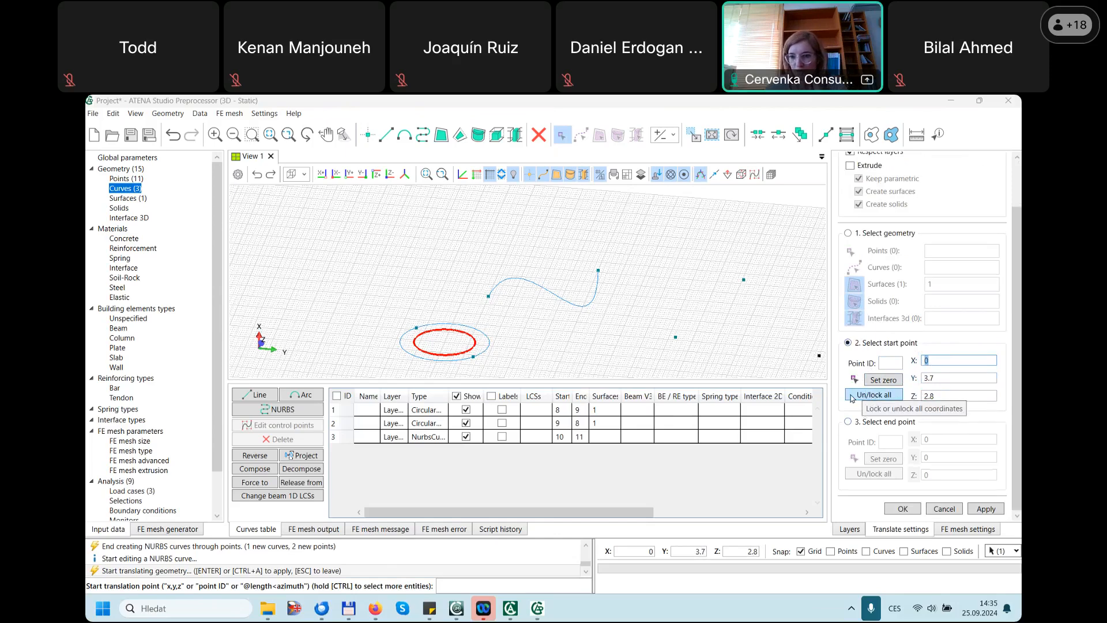
{"action": "left_click", "coordinate": [874, 395]}
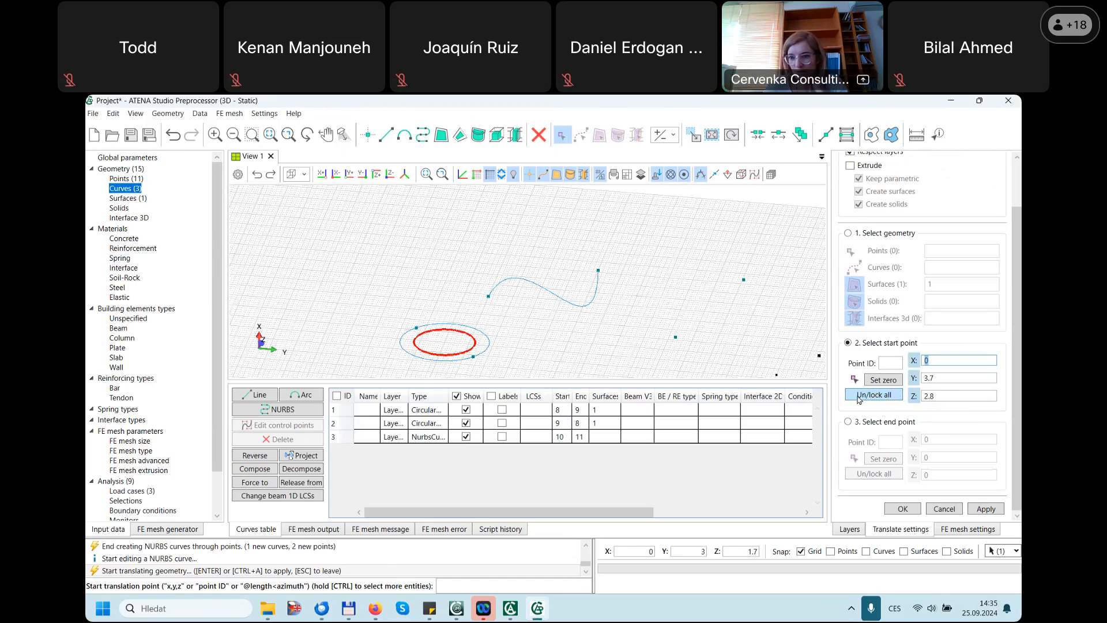
{"action": "left_click", "coordinate": [915, 362]}
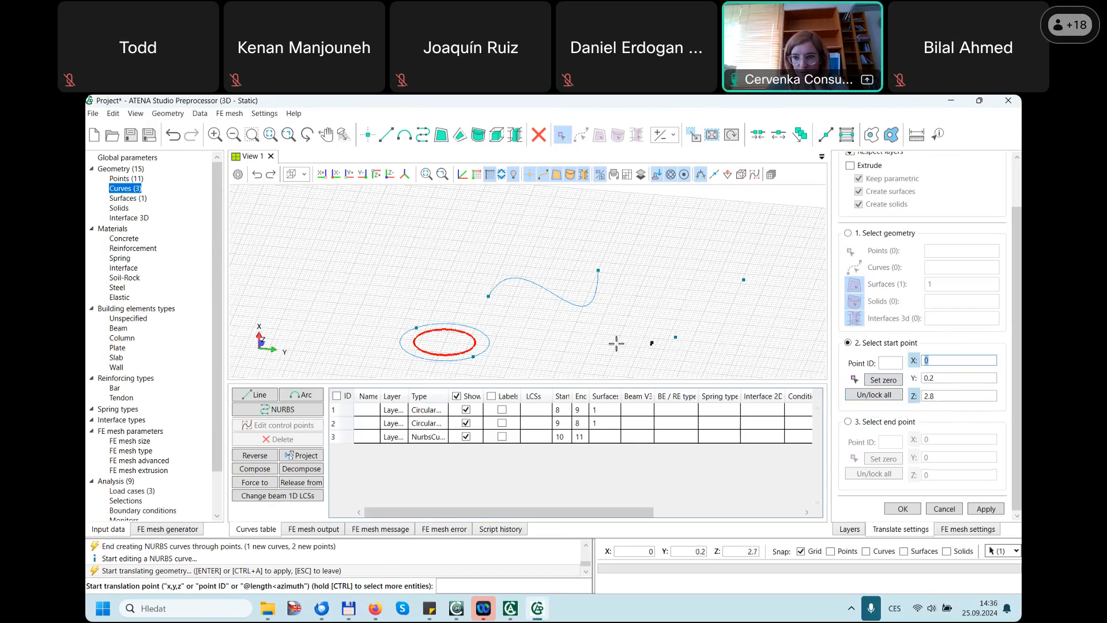
{"action": "left_click", "coordinate": [879, 382]}
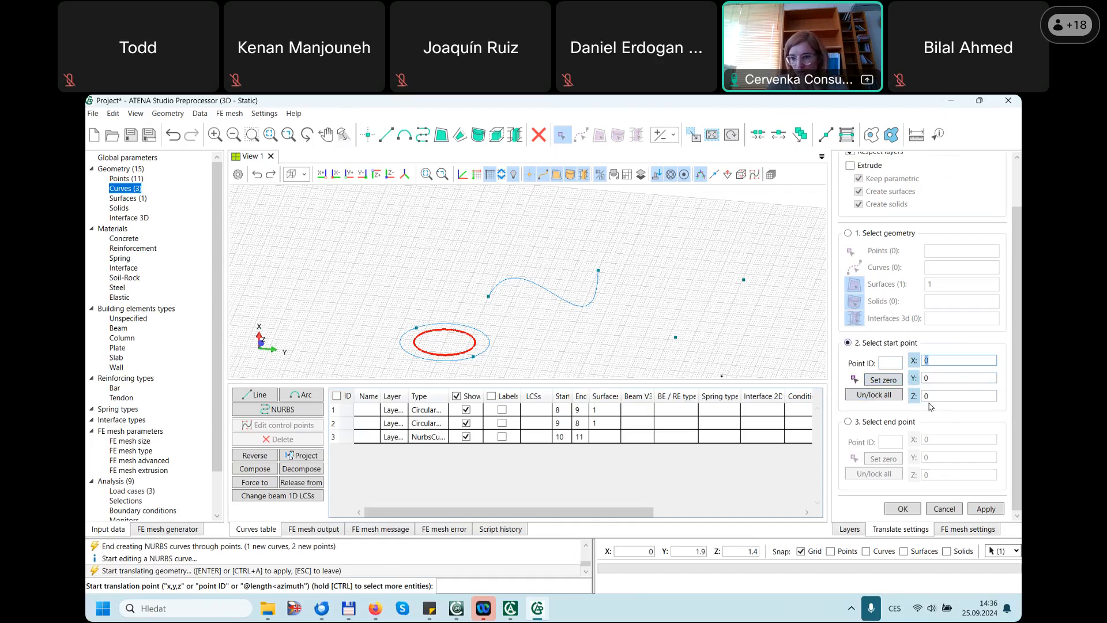
{"action": "left_click", "coordinate": [858, 423]}
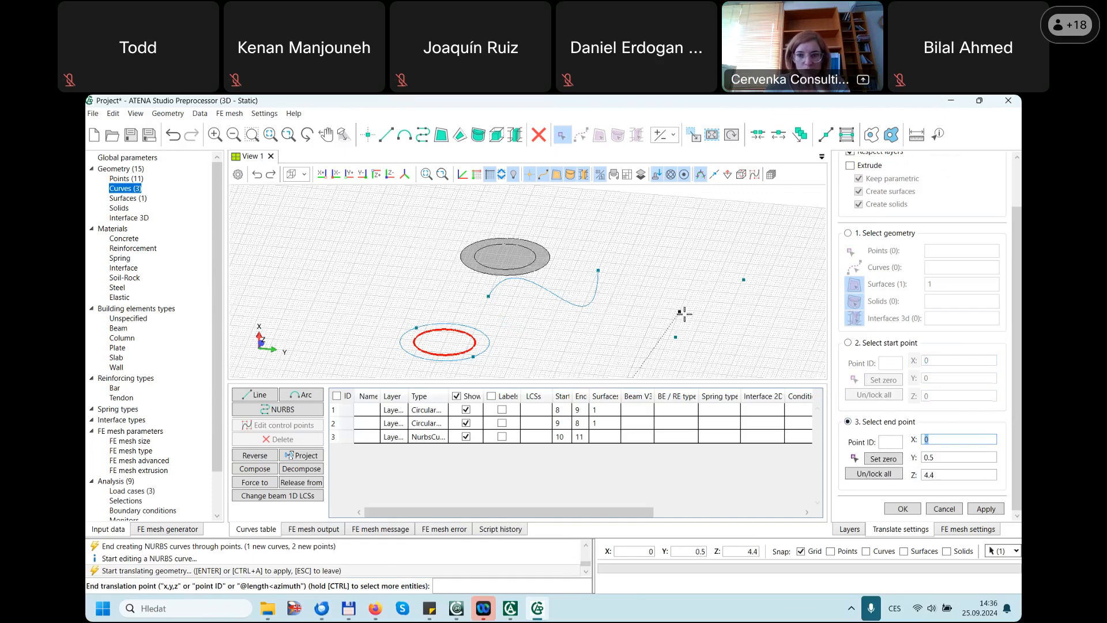
{"action": "left_click", "coordinate": [612, 309]}
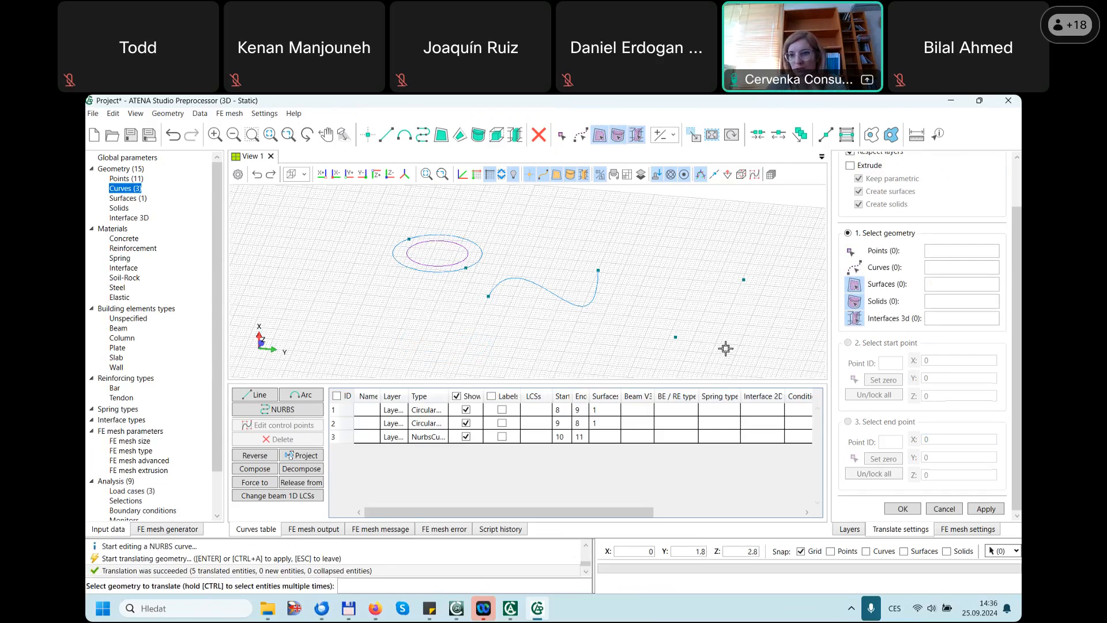
- Allow points and curves to be selected again in the translation settings, and end the translation
{"action": "scroll", "coordinate": [879, 336], "scroll_direction": "up", "scroll_amount": 2}
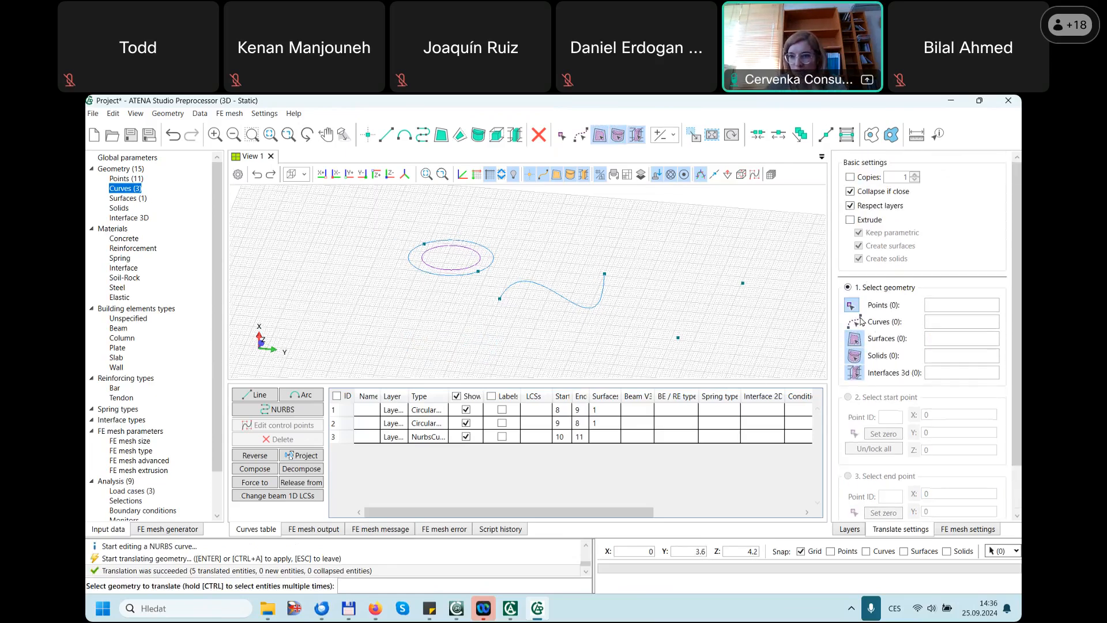
{"action": "left_click", "coordinate": [860, 322]}
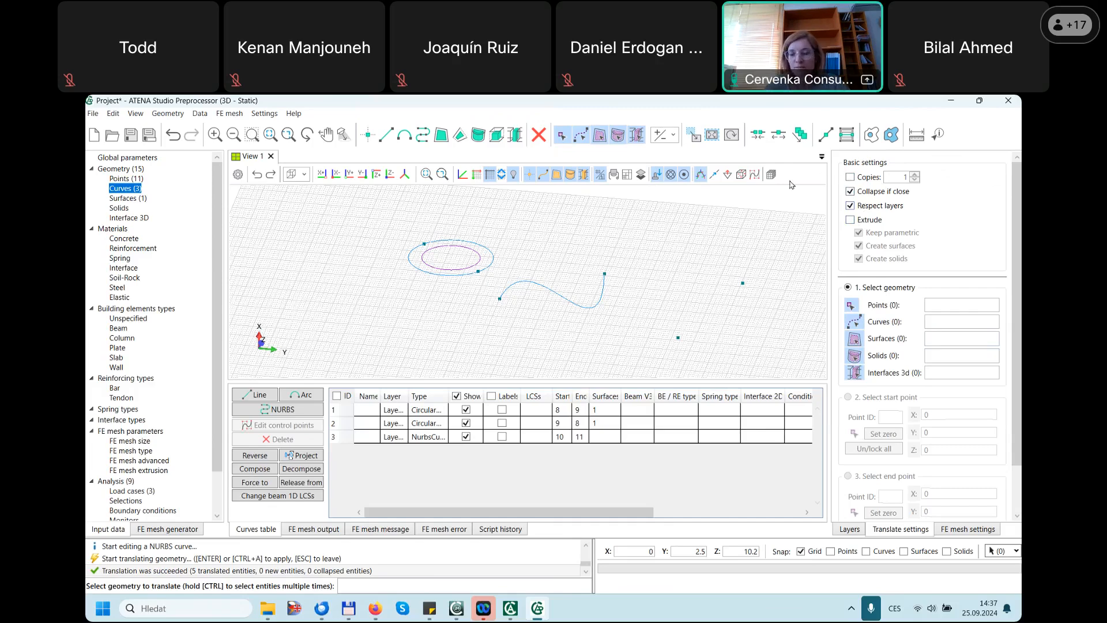
{"action": "key", "text": "Escape"}
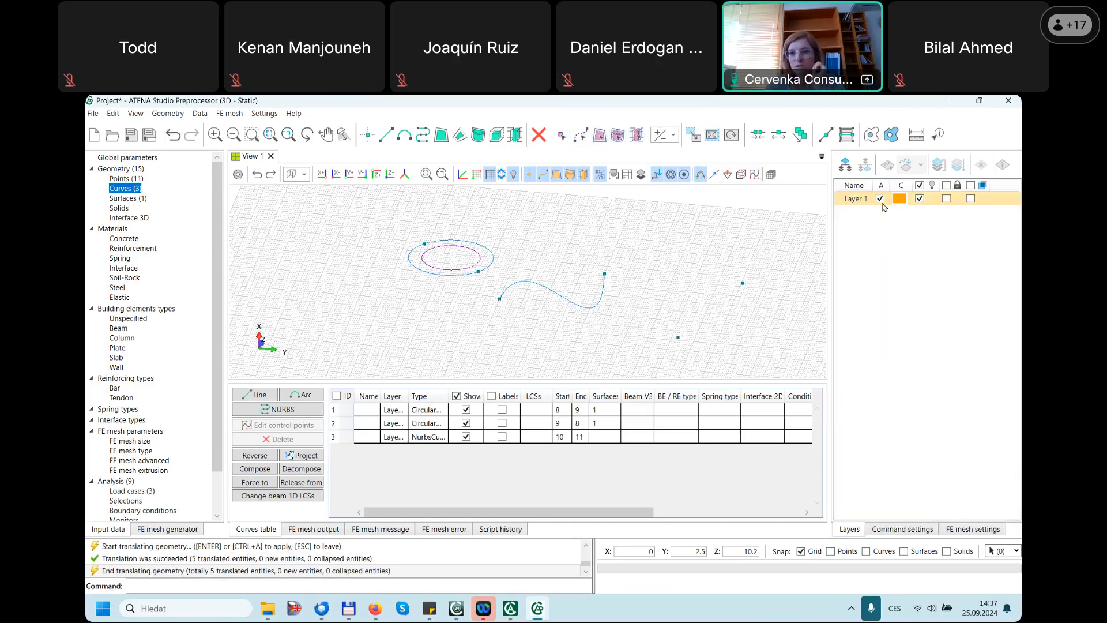
- Review the Scale geometry settings, including scale factors, geometry selection and scale center, and leave the command
{"action": "left_click", "coordinate": [711, 138]}
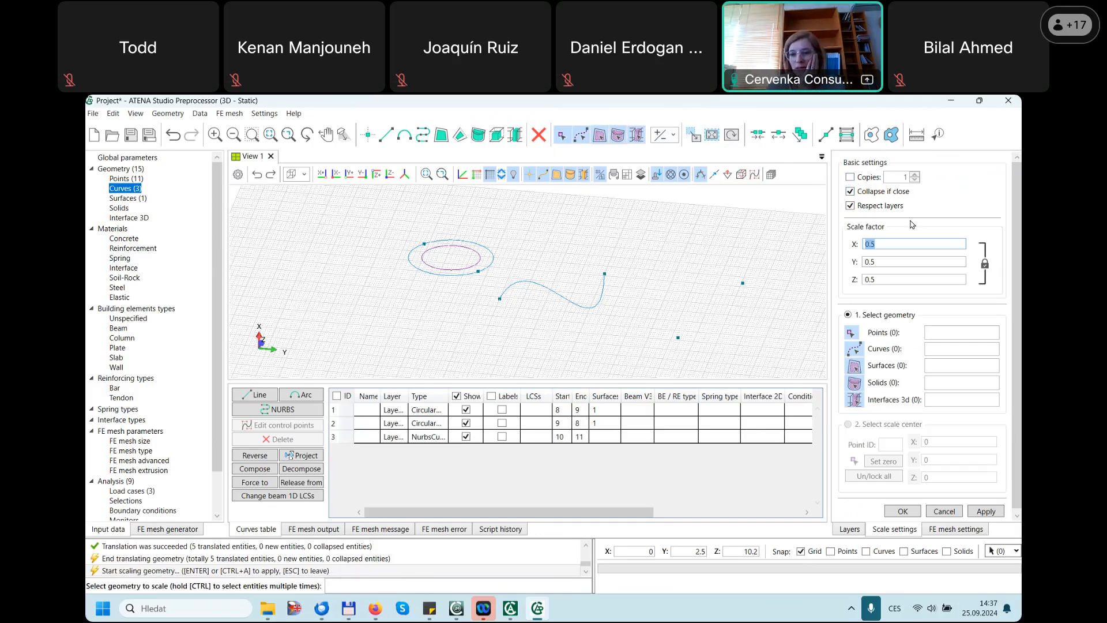
{"action": "scroll", "coordinate": [884, 358], "scroll_direction": "down", "scroll_amount": 1}
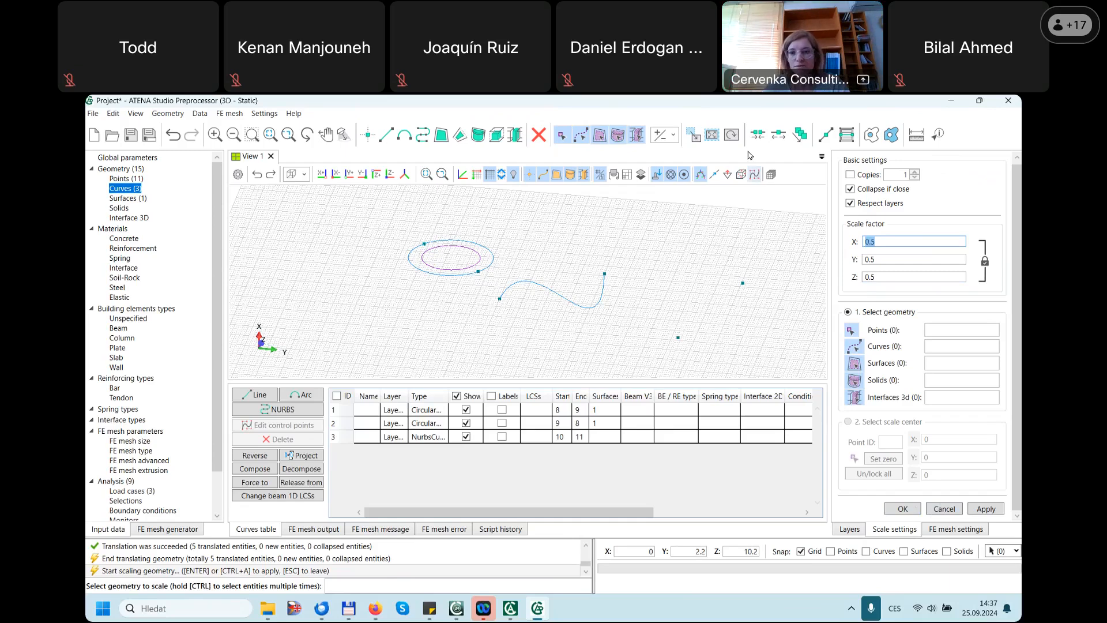
{"action": "key", "text": "Escape"}
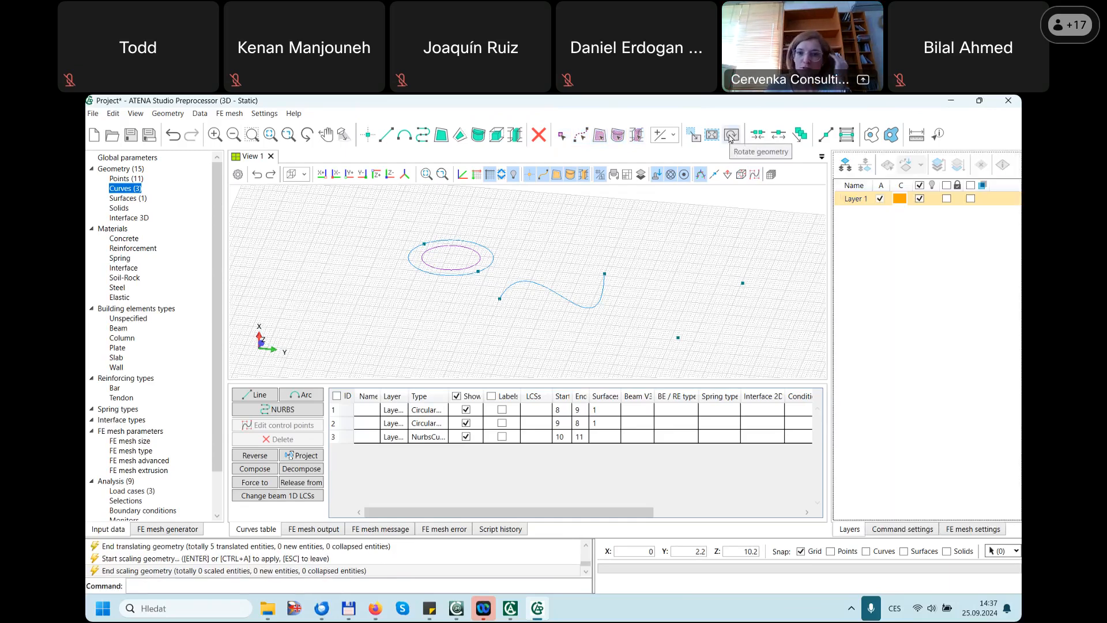
- Review the Rotate geometry settings, switching Revolve on and off to inspect its angle options, and leave the command
{"action": "left_click", "coordinate": [732, 135]}
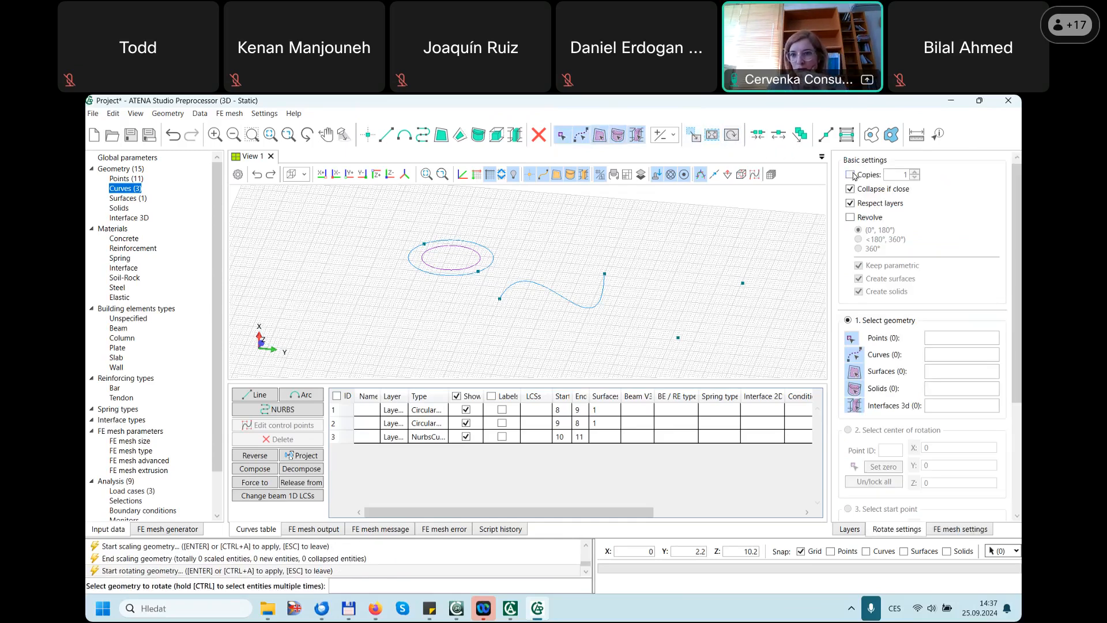
{"action": "left_click", "coordinate": [850, 217]}
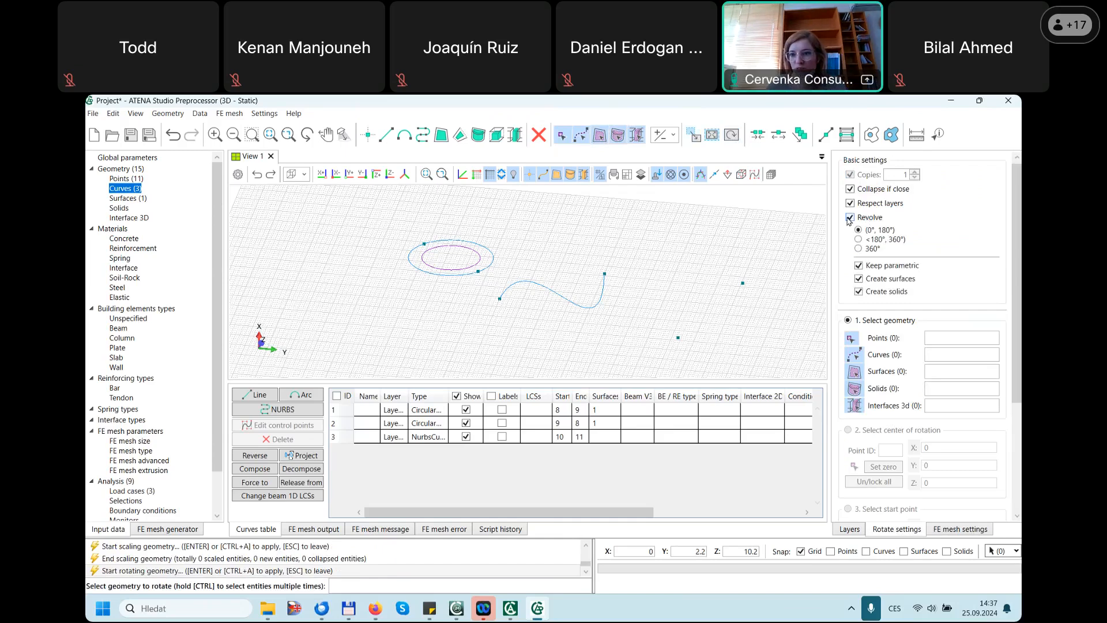
{"action": "left_click", "coordinate": [850, 218]}
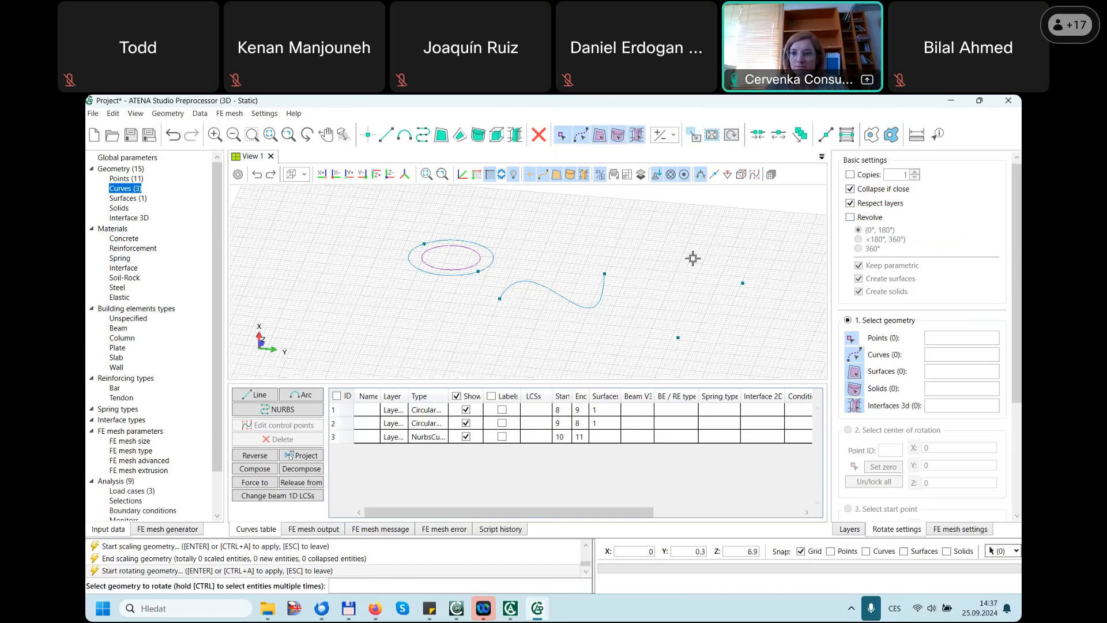
{"action": "key", "text": "Escape"}
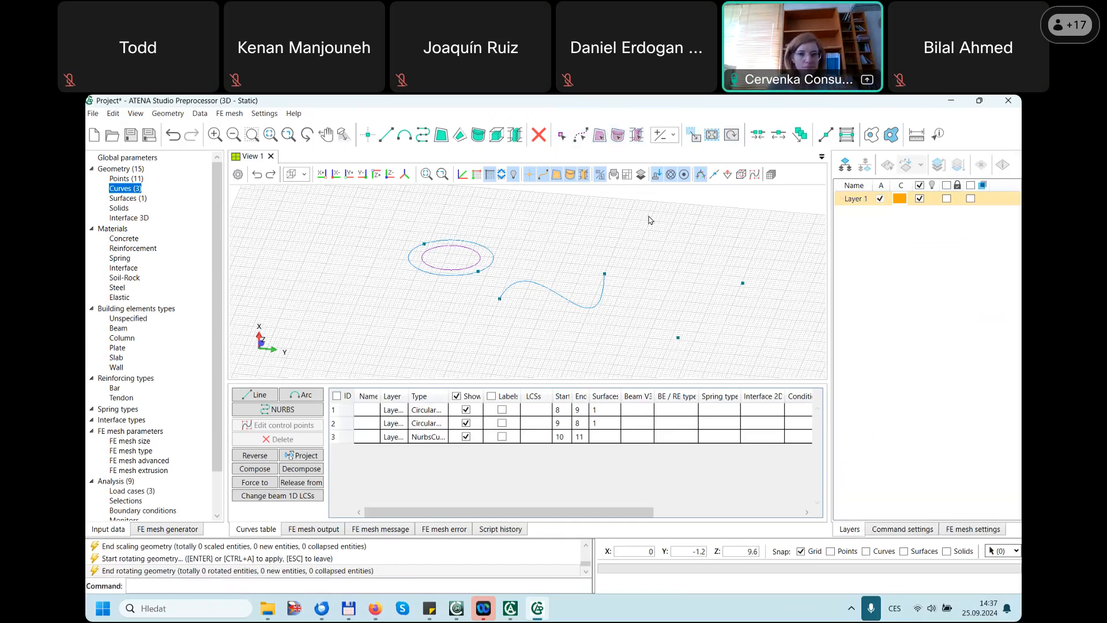
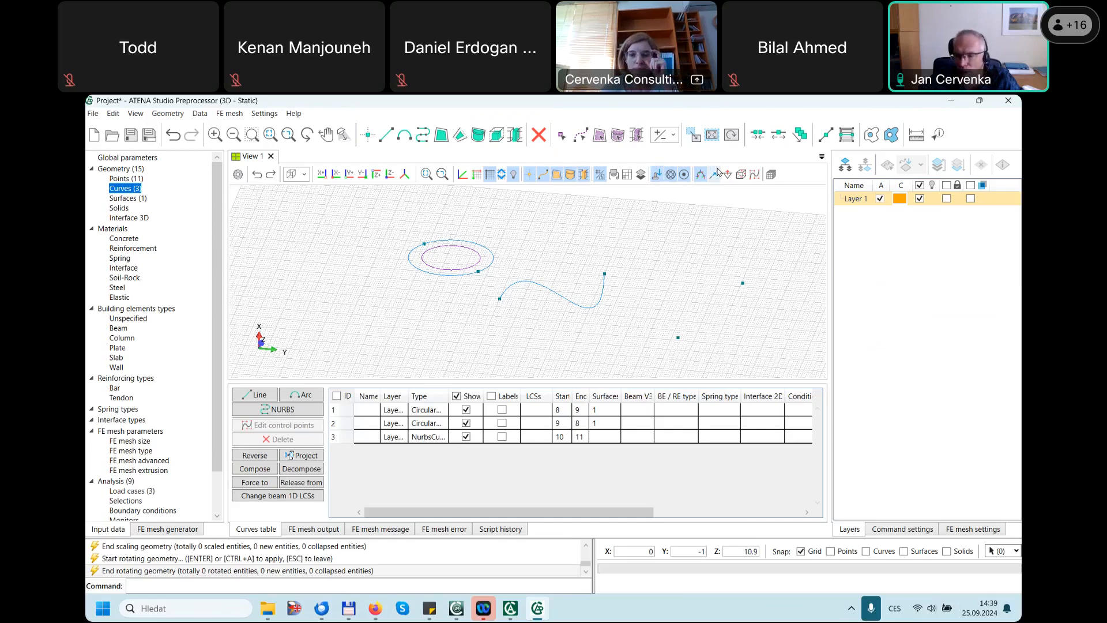
- Extrude the ring surface into a hollow solid with surfaces, translating it from (0, -3.8, 7) to a point picked on the grid
{"action": "left_click", "coordinate": [692, 138]}
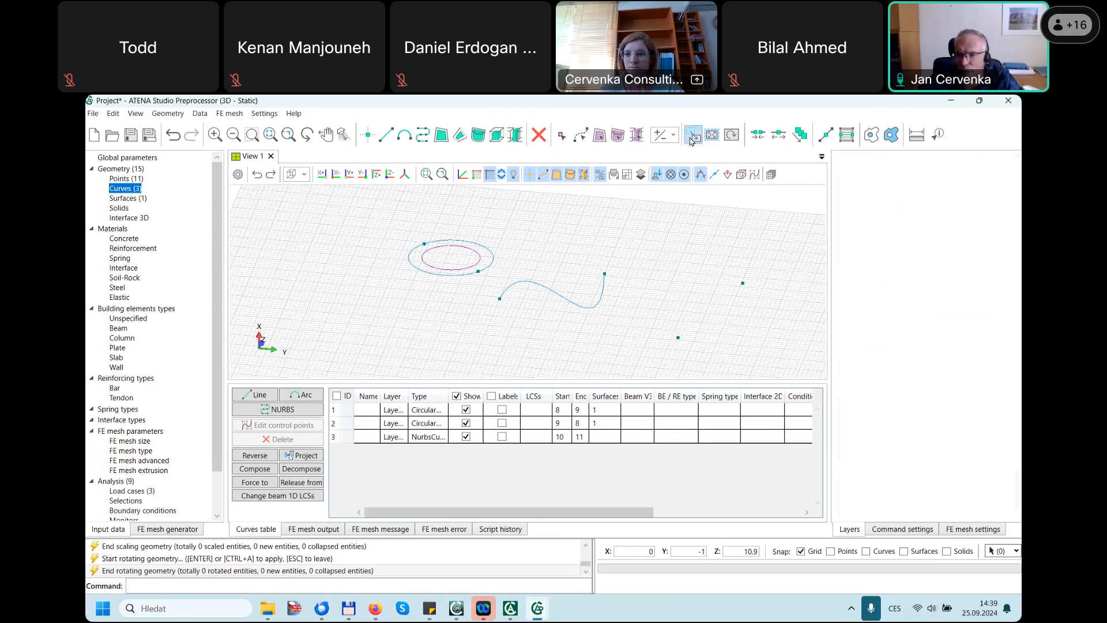
{"action": "left_click", "coordinate": [851, 217]}
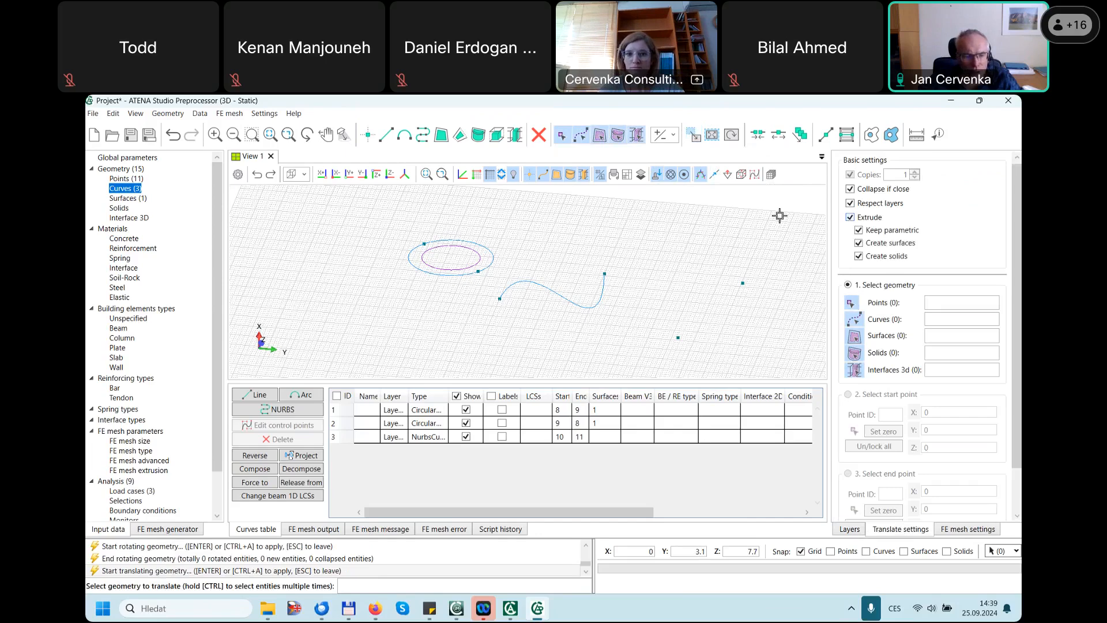
{"action": "left_click", "coordinate": [480, 260]}
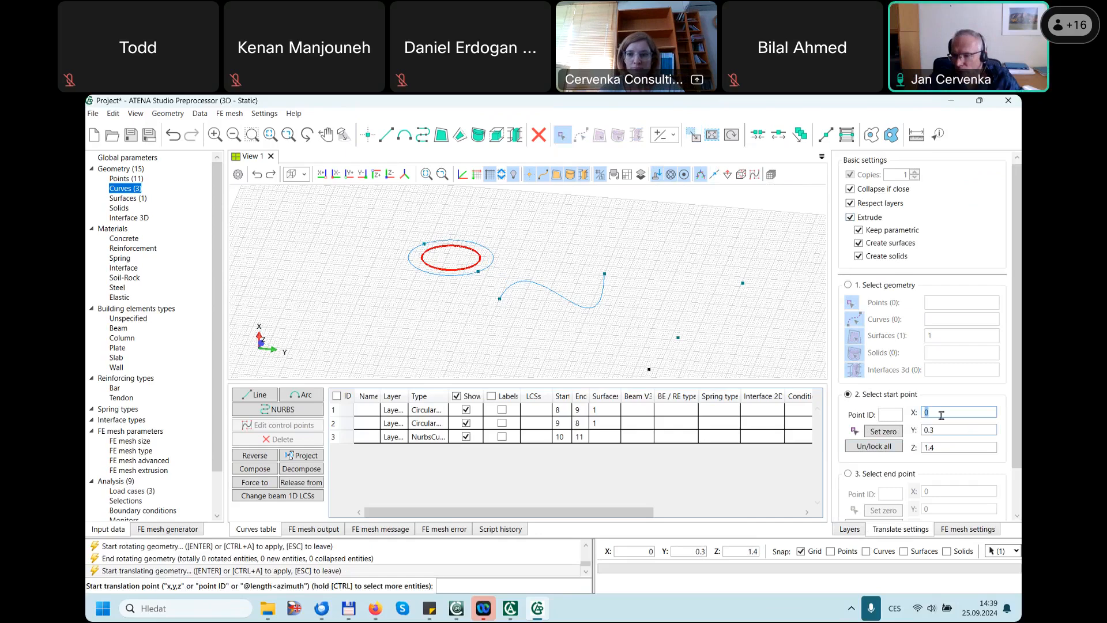
{"action": "left_click", "coordinate": [507, 249]}
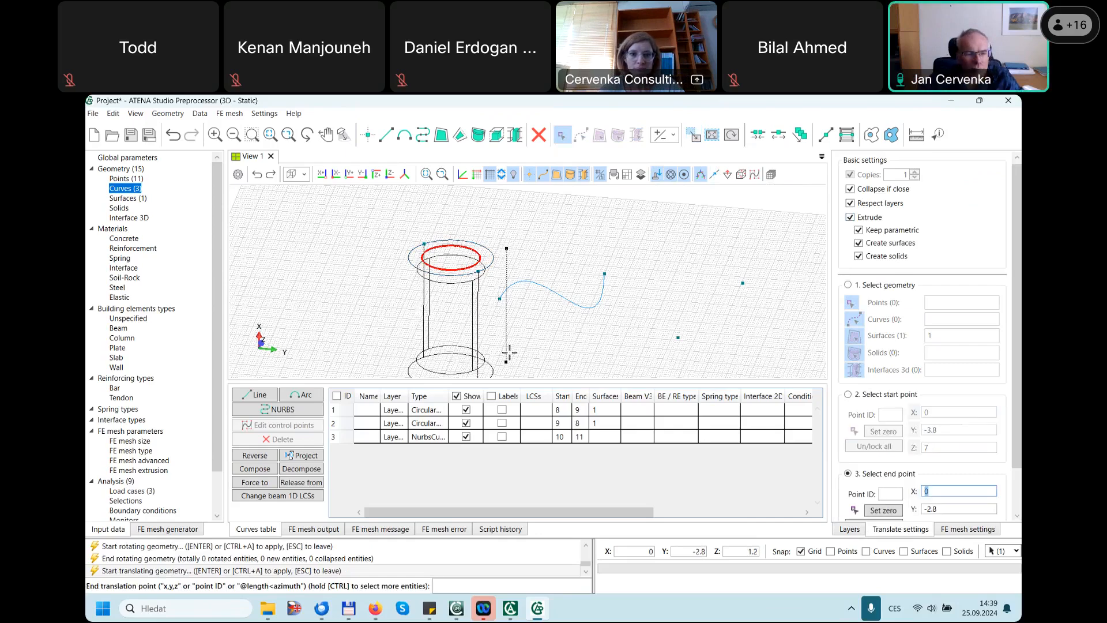
{"action": "left_click", "coordinate": [568, 322]}
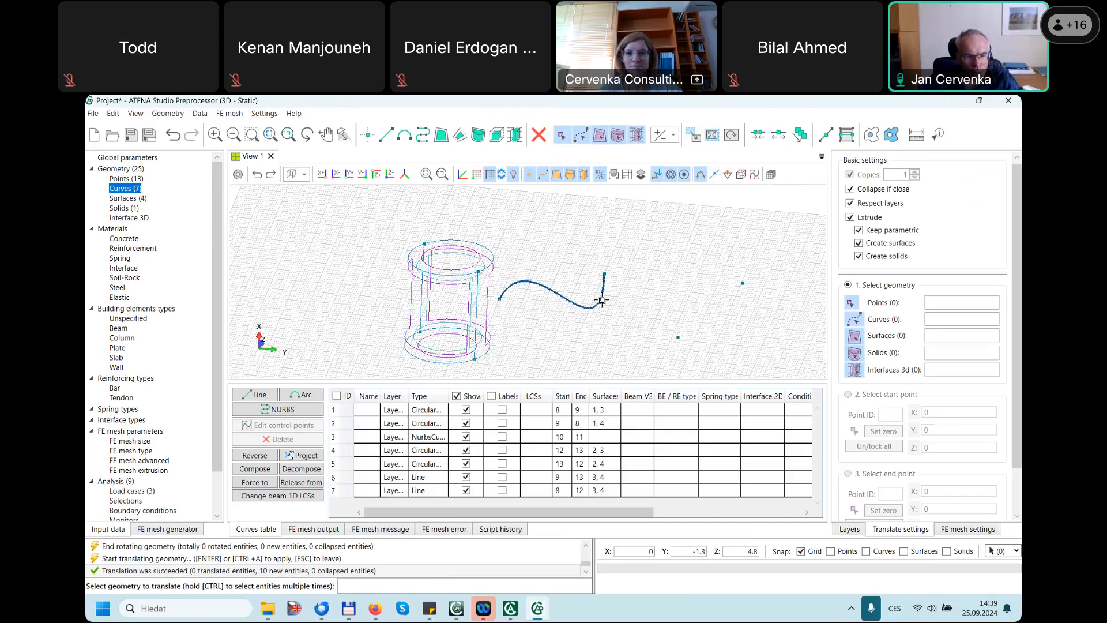
{"action": "key", "text": "Escape"}
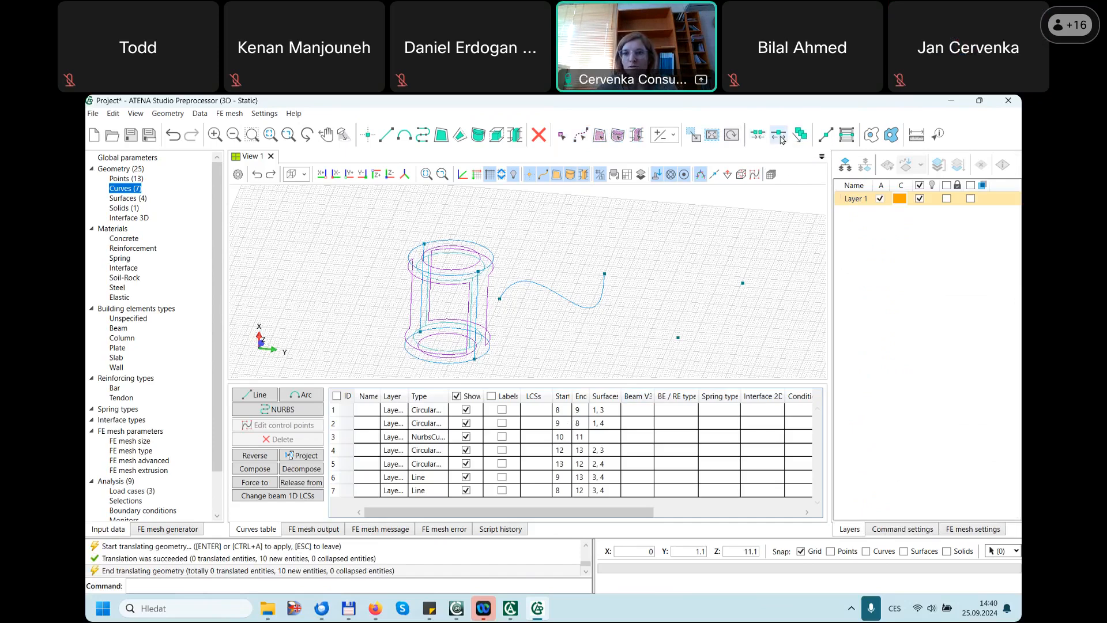
- Separate curve 2, the outer arc on the original end ring of the hollow solid, from its connected geometry
{"action": "left_click", "coordinate": [779, 135]}
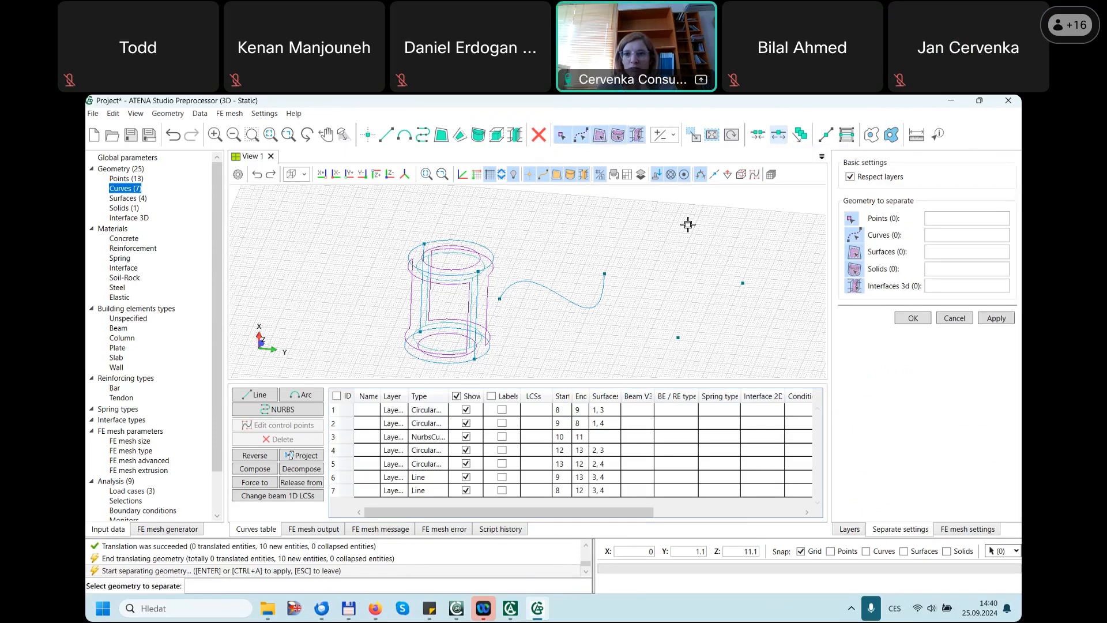
{"action": "left_click", "coordinate": [488, 244]}
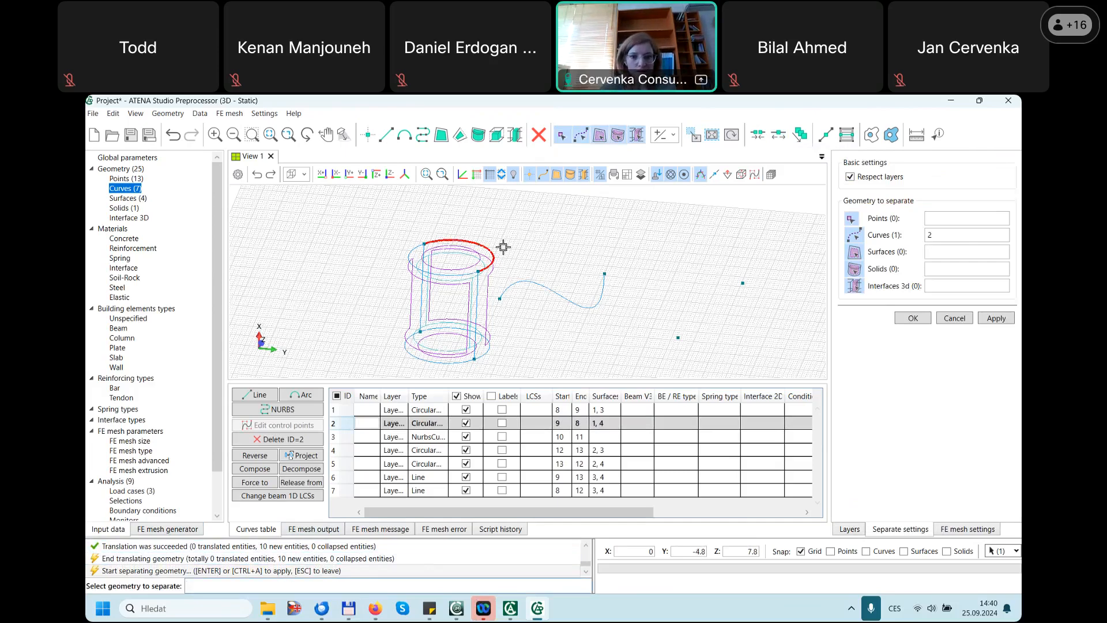
{"action": "left_click", "coordinate": [917, 318]}
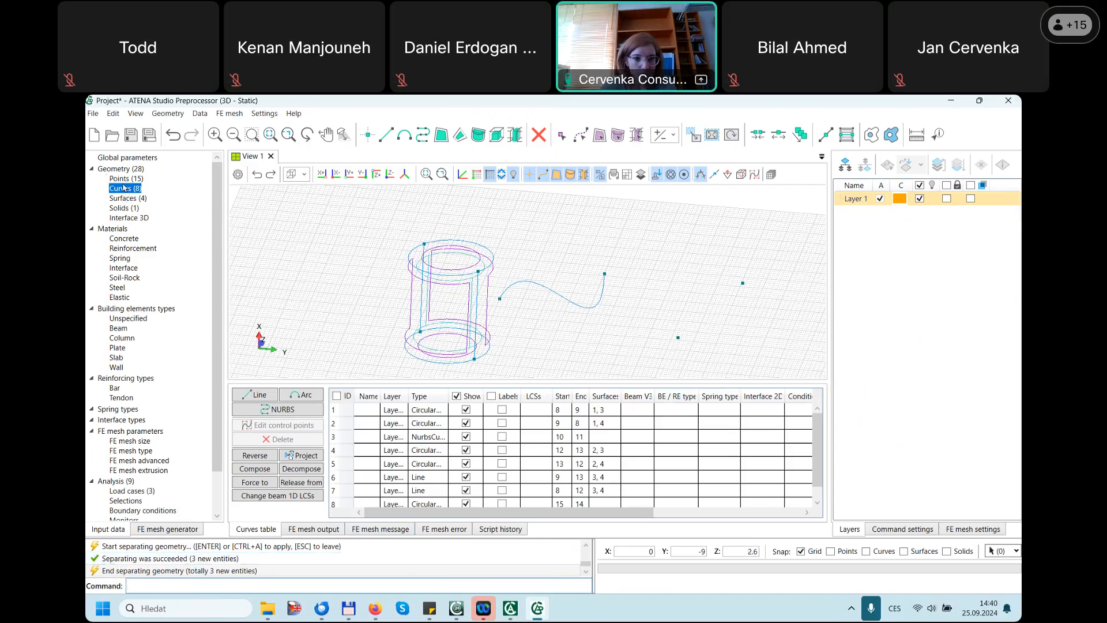
- Window-select the overlapping outer arcs on the original end ring, check them in the curves table, and clear the selection
{"action": "scroll", "coordinate": [436, 435], "scroll_direction": "down", "scroll_amount": 1}
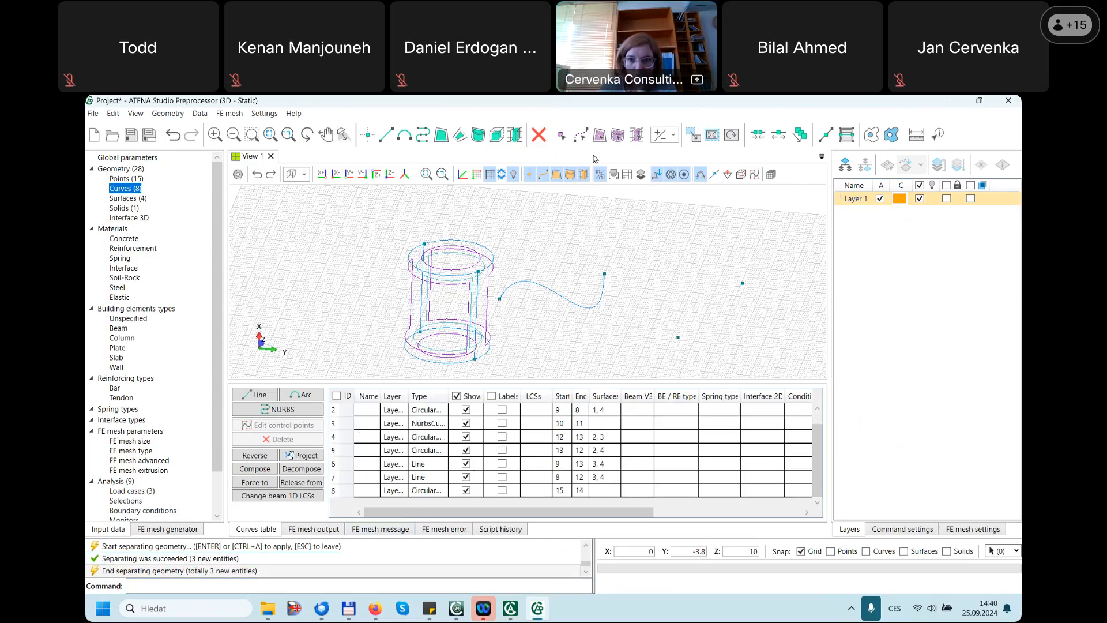
{"action": "left_click", "coordinate": [580, 135]}
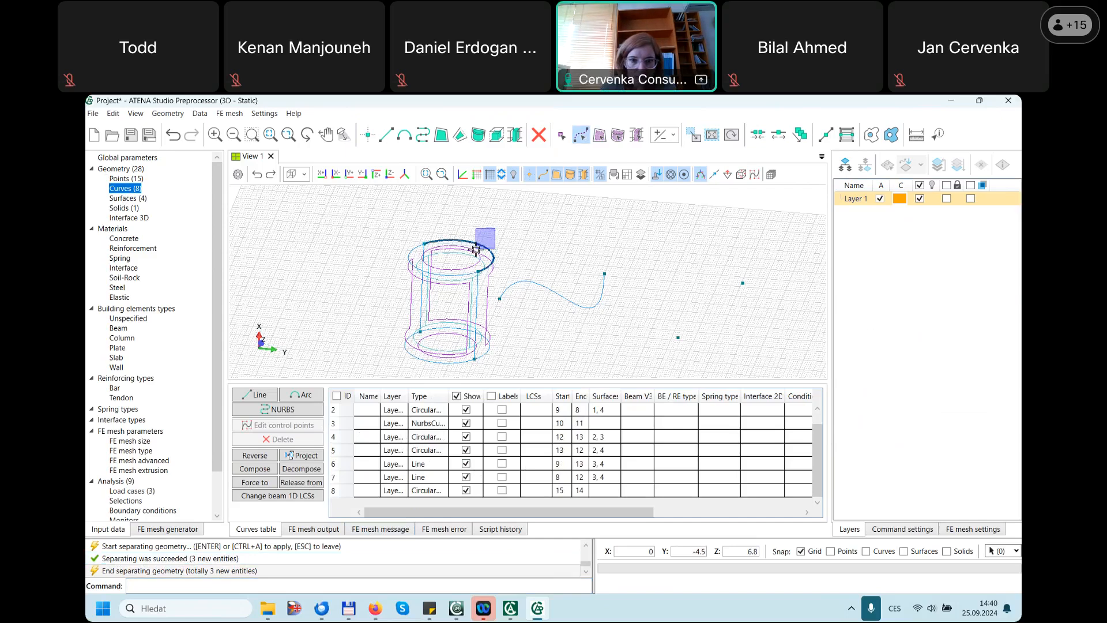
{"action": "left_click", "coordinate": [476, 249]}
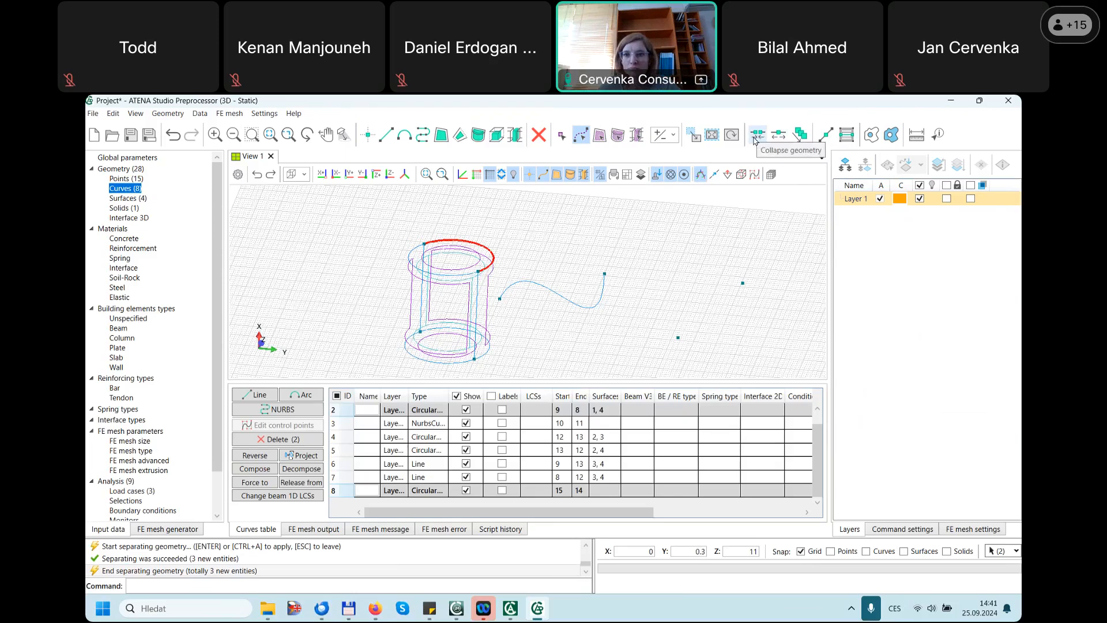
{"action": "key", "text": "Escape"}
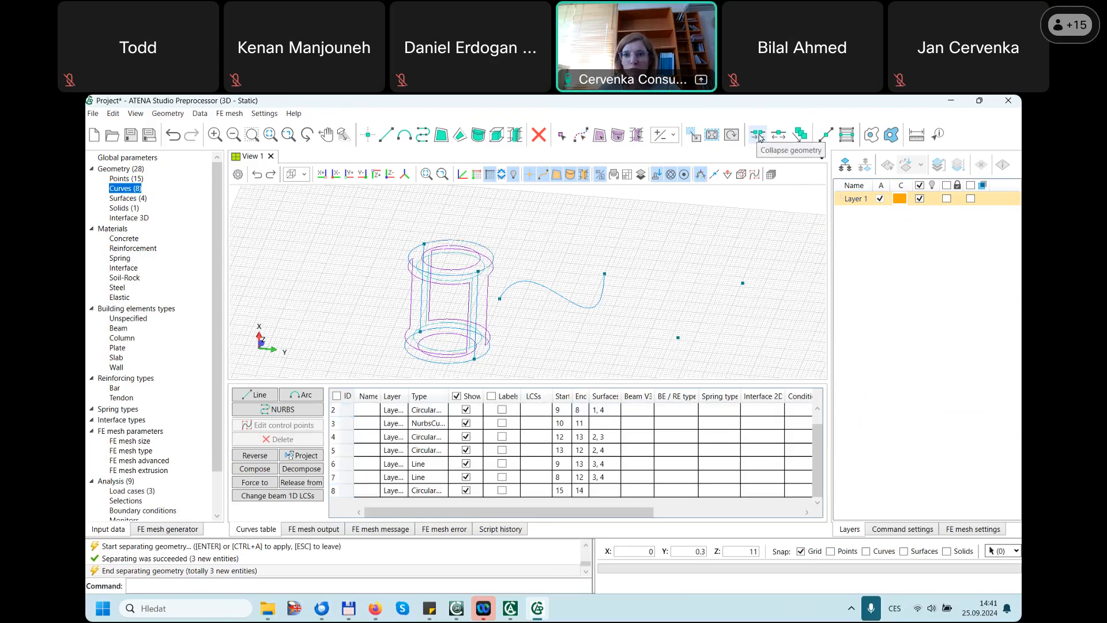
- Collapse the overlapping geometry of the hollow solid, window-selecting its original end ring and the connected points, curves, surfaces and solid
{"action": "left_click", "coordinate": [760, 136]}
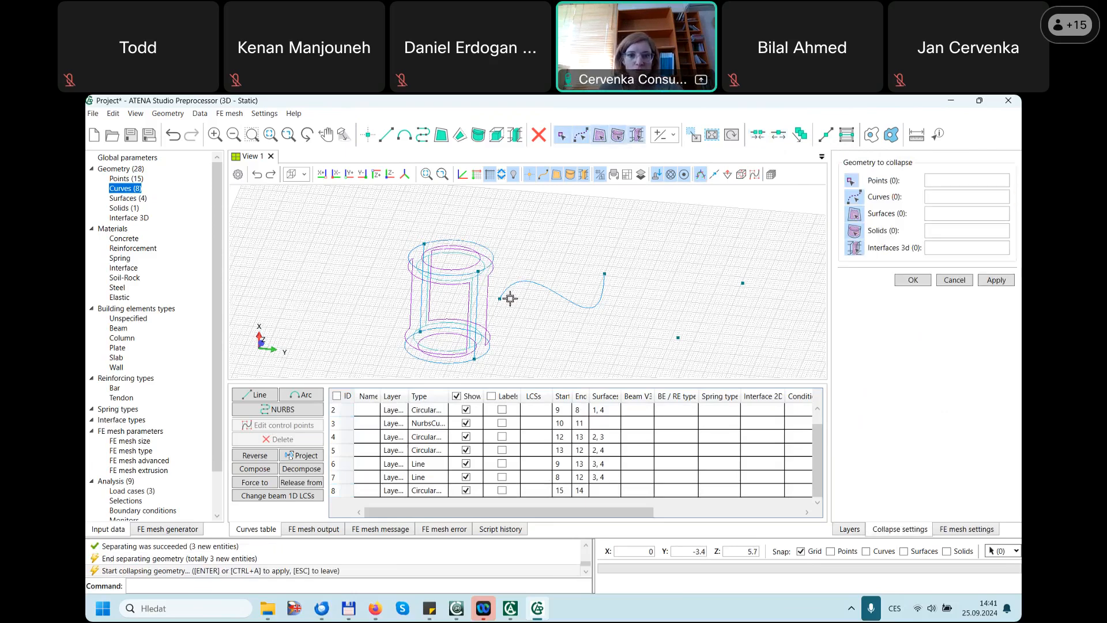
{"action": "left_click_drag", "start_coordinate": [505, 279], "coordinate": [398, 213]}
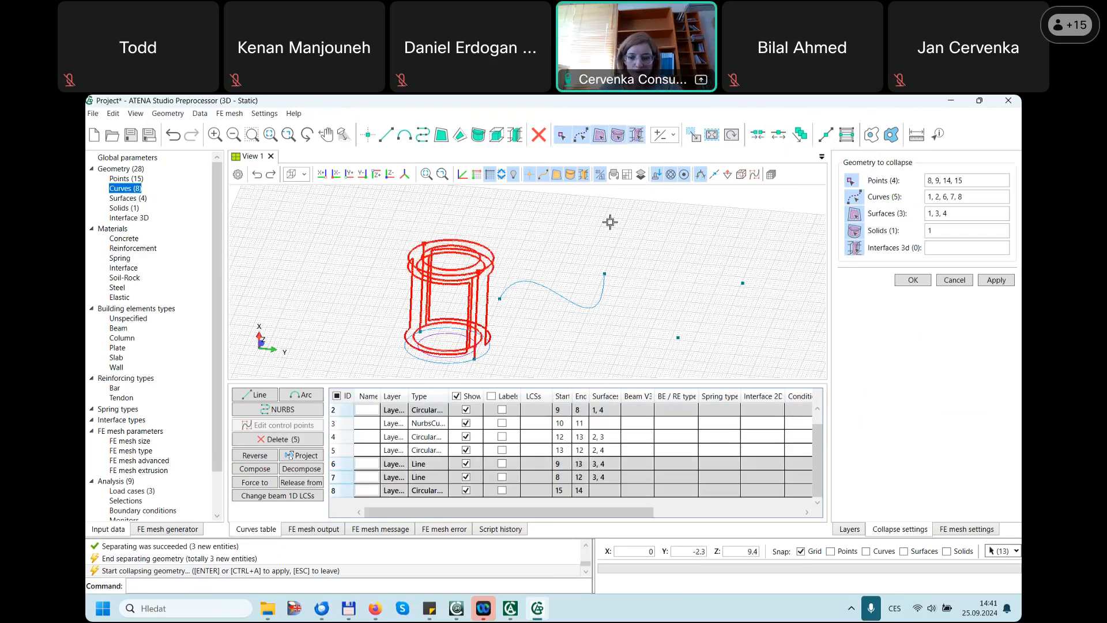
{"action": "key", "text": "Return"}
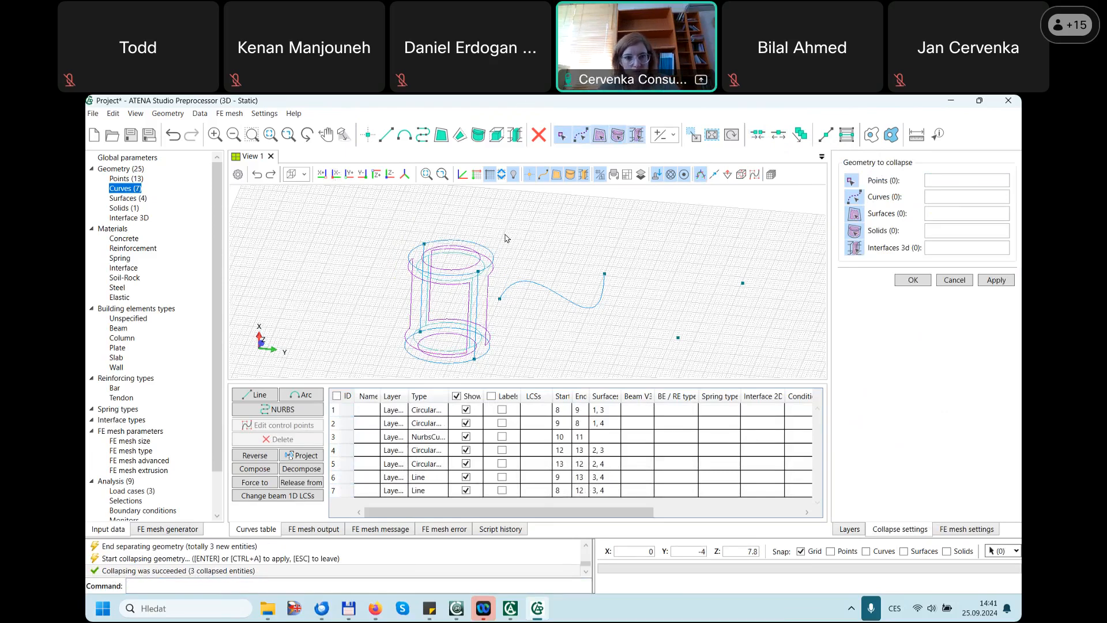
{"action": "key", "text": "Escape"}
- Select the outer arc on the original end ring with curve selection, check its row in the curves table, and clear the selection
{"action": "left_click", "coordinate": [581, 135]}
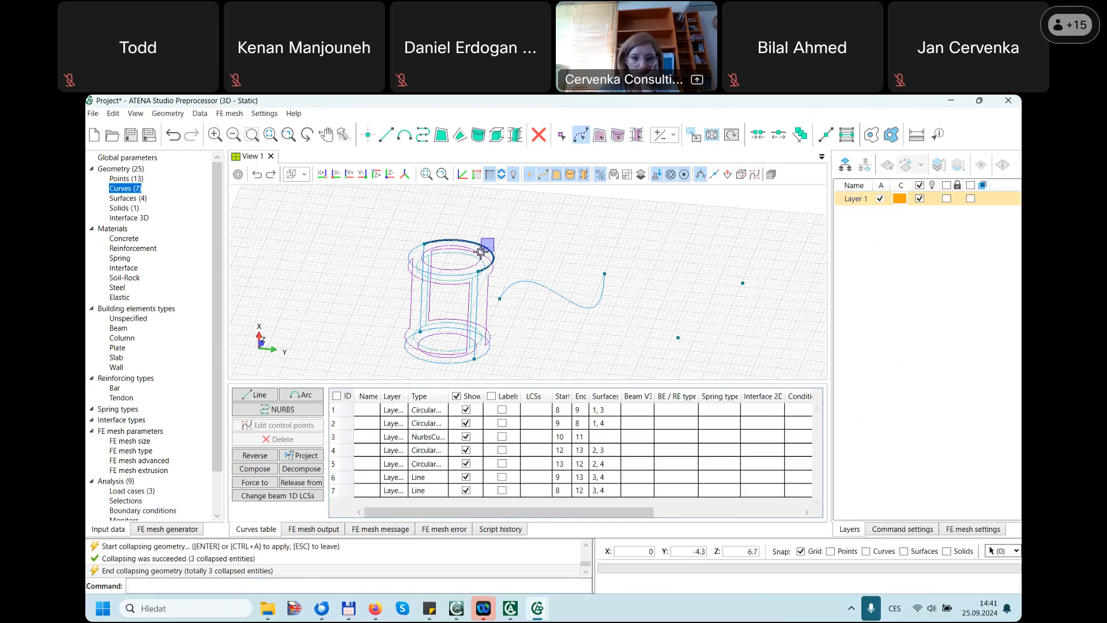
{"action": "left_click", "coordinate": [482, 252]}
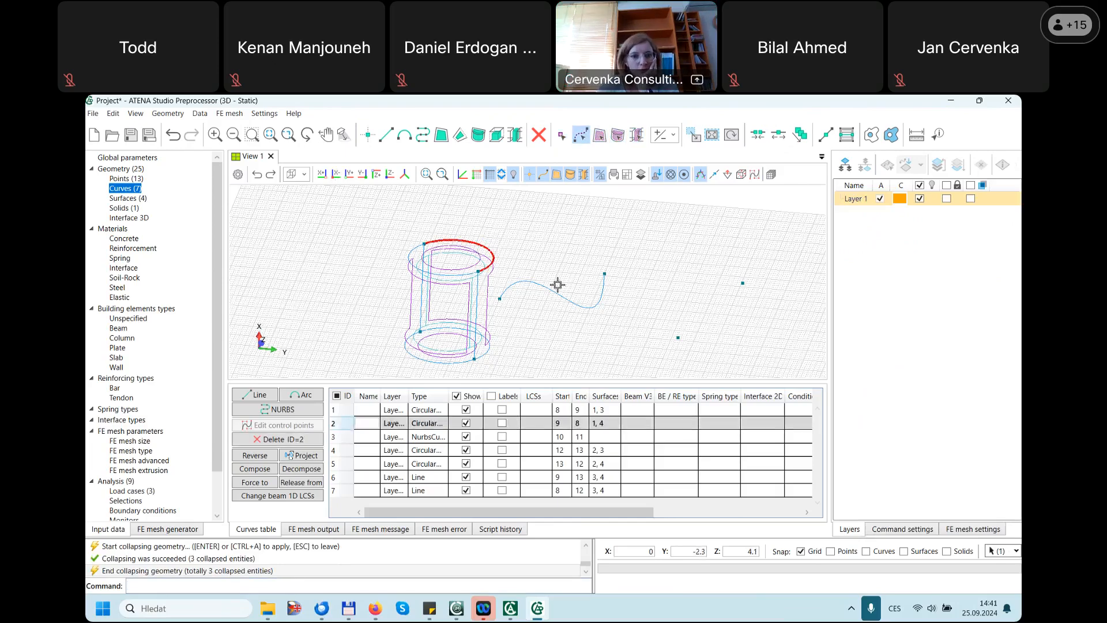
{"action": "left_click", "coordinate": [535, 425]}
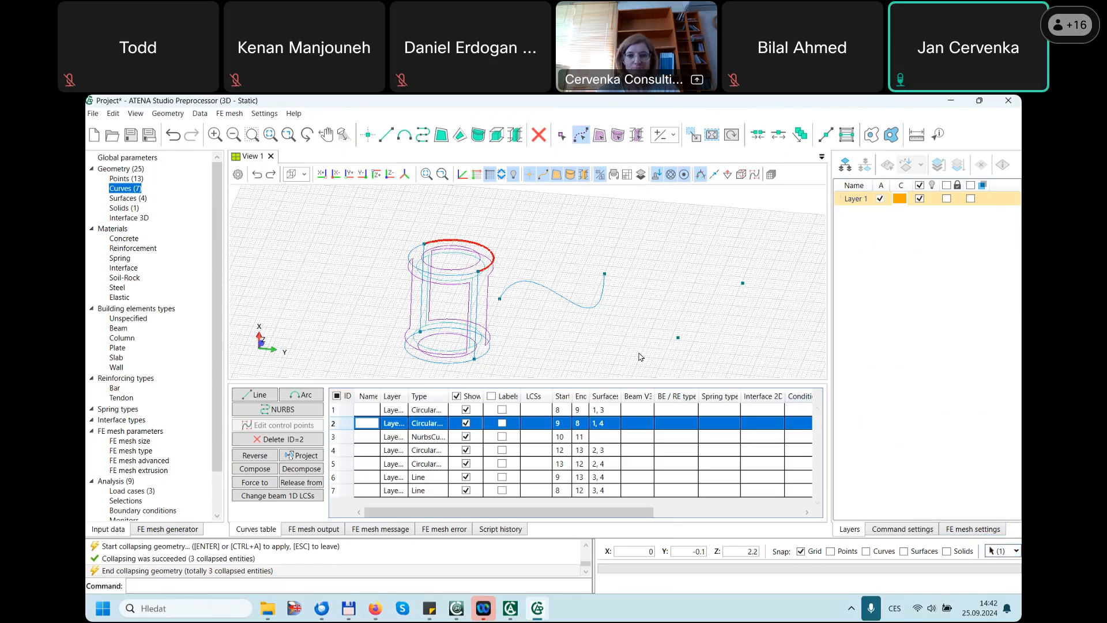
{"action": "left_click", "coordinate": [640, 352]}
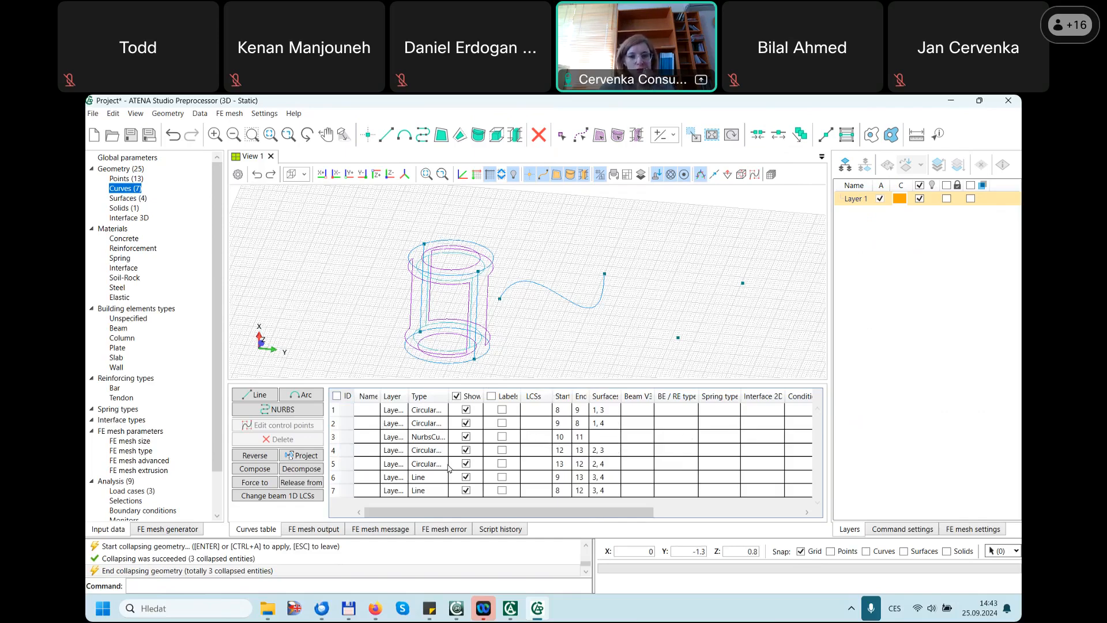
- Highlight the circular arcs and the NURBS curve through curves table rows 1 to 5, and clear the selection
{"action": "left_click", "coordinate": [533, 452]}
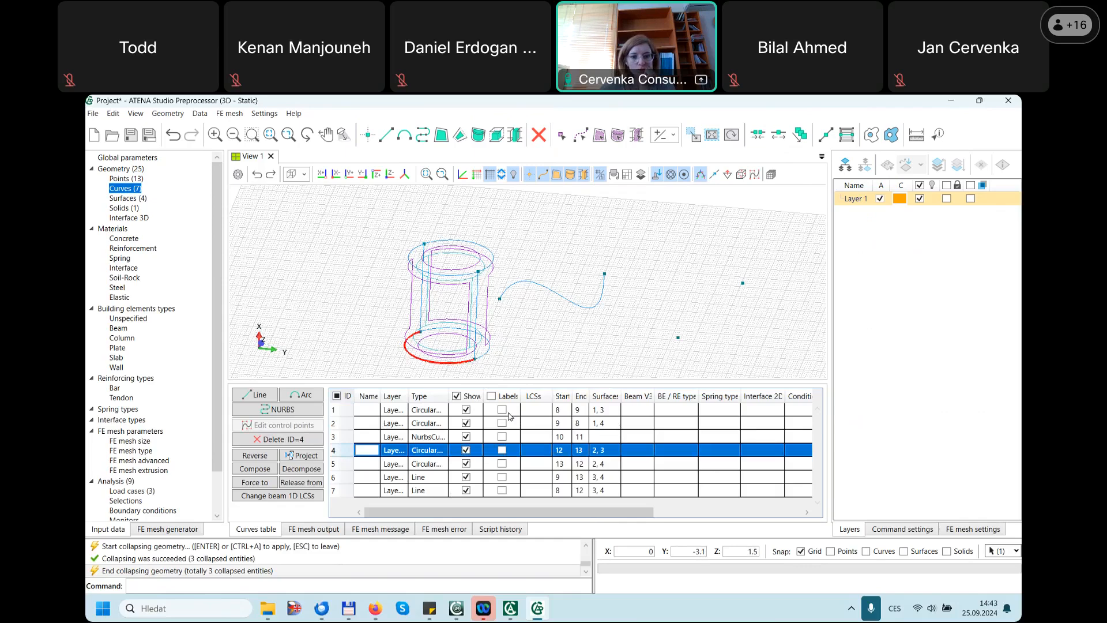
{"action": "left_click", "coordinate": [564, 477]}
{"action": "left_click", "coordinate": [537, 450]}
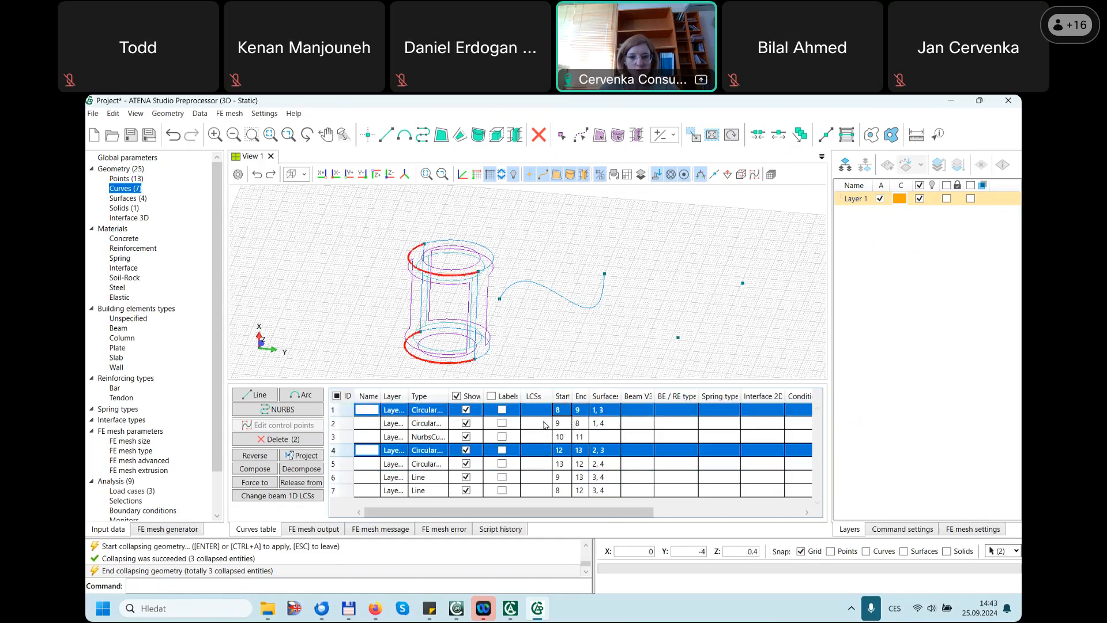
{"action": "left_click", "coordinate": [547, 427], "text": "ctrl"}
{"action": "left_click", "coordinate": [544, 440], "text": "ctrl"}
{"action": "left_click", "coordinate": [542, 466], "text": "ctrl"}
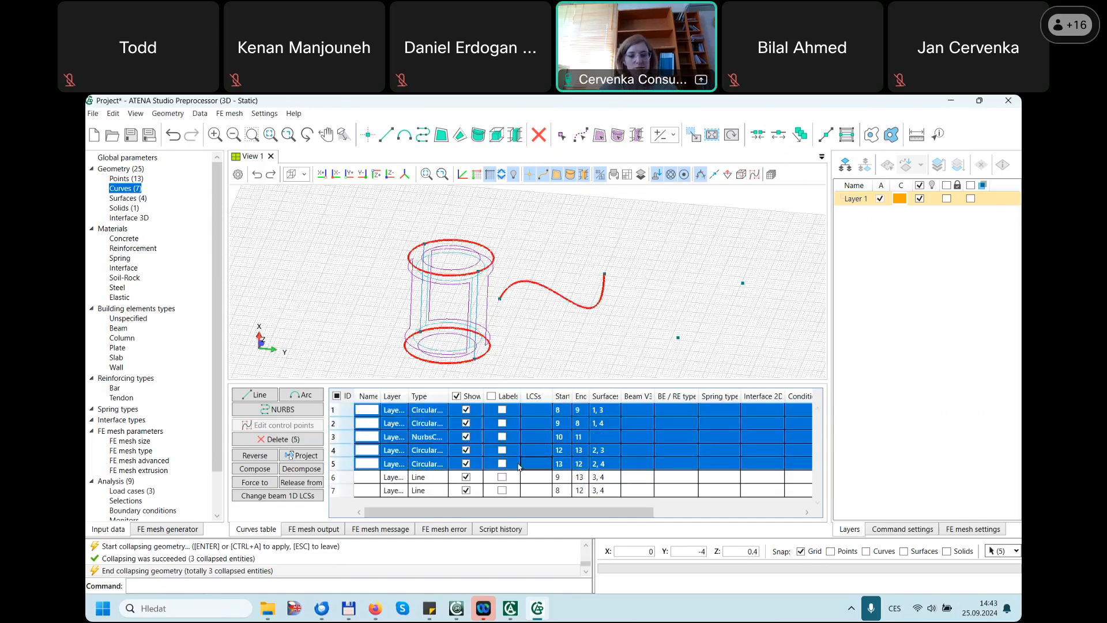
{"action": "key", "text": "Escape"}
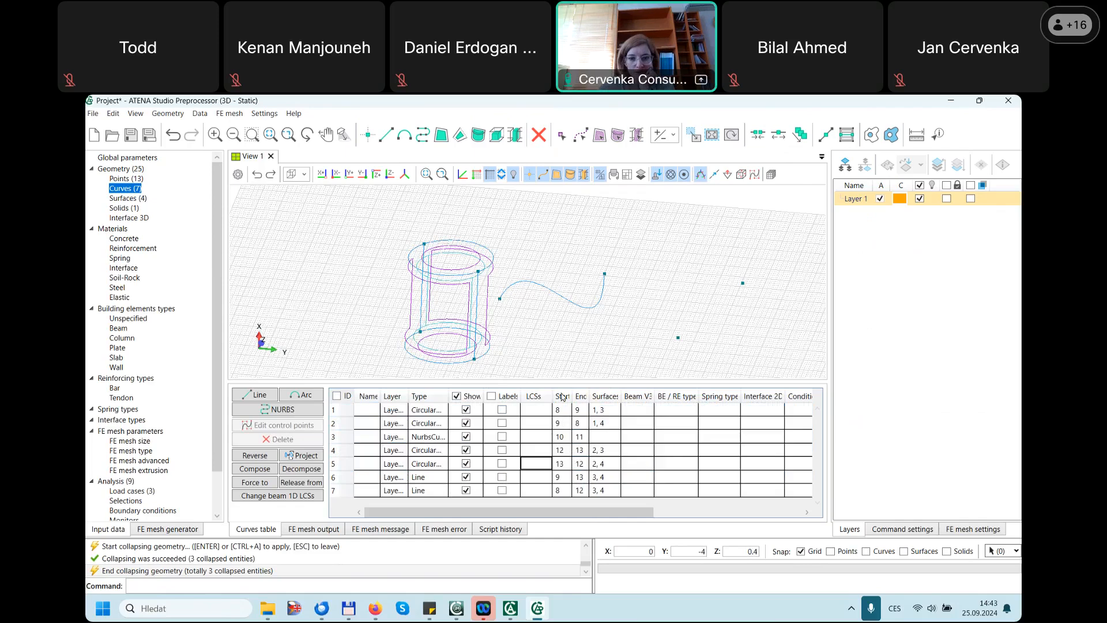
- Inspect curve 2's start and end points and the solid's face orientations, widening the columns to read them, and return to the curves table
{"action": "left_click", "coordinate": [557, 423]}
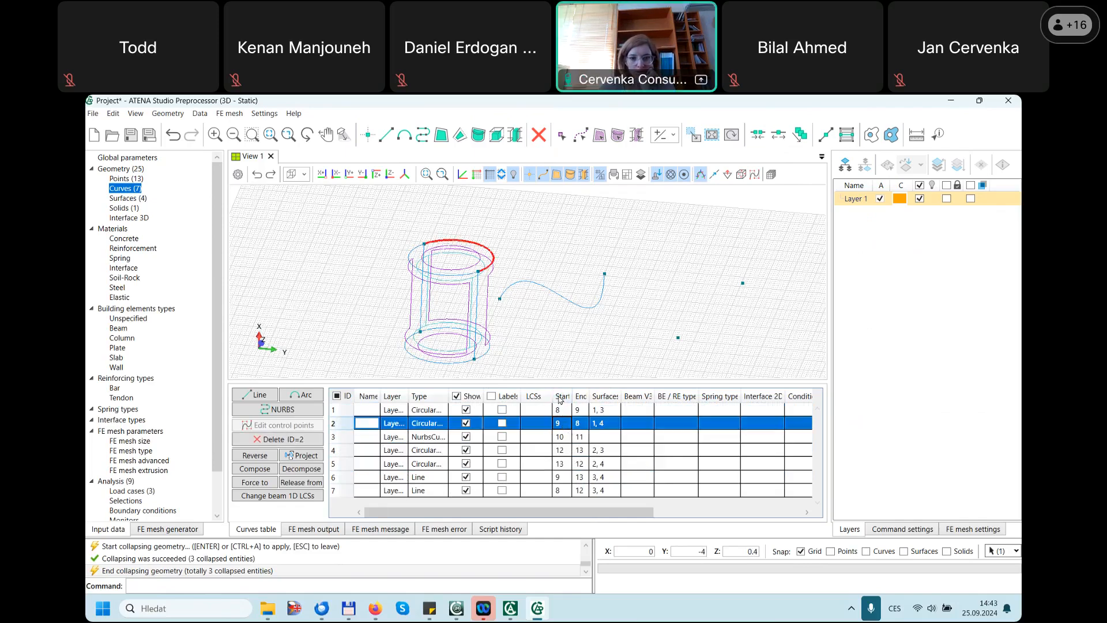
{"action": "left_click_drag", "start_coordinate": [573, 394], "coordinate": [615, 392]}
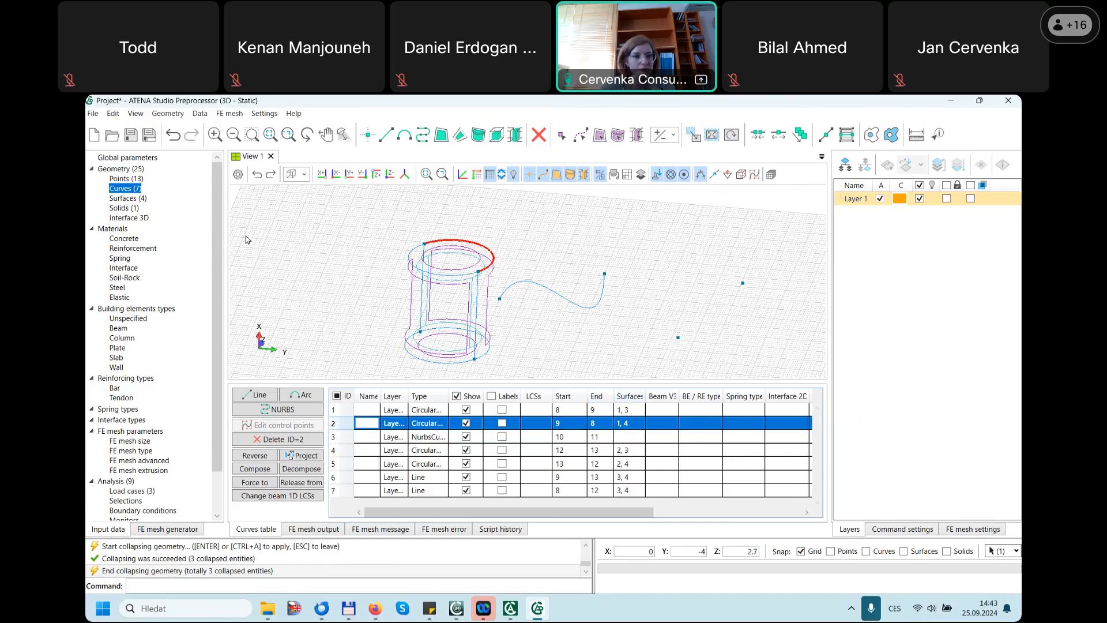
{"action": "left_click", "coordinate": [121, 208]}
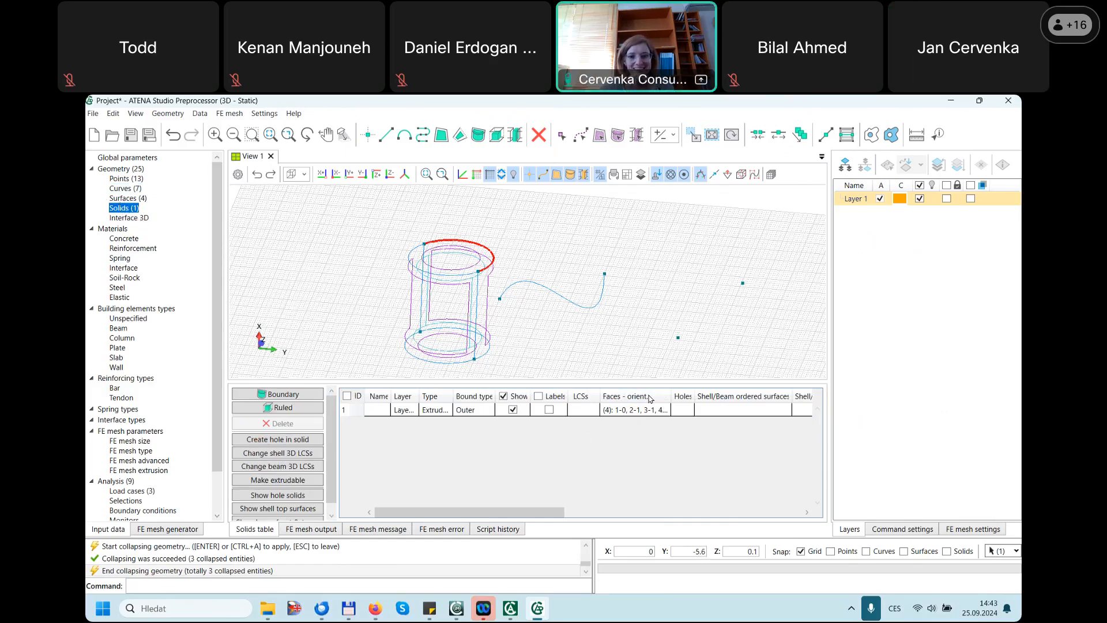
{"action": "left_click_drag", "start_coordinate": [672, 387], "coordinate": [687, 386]}
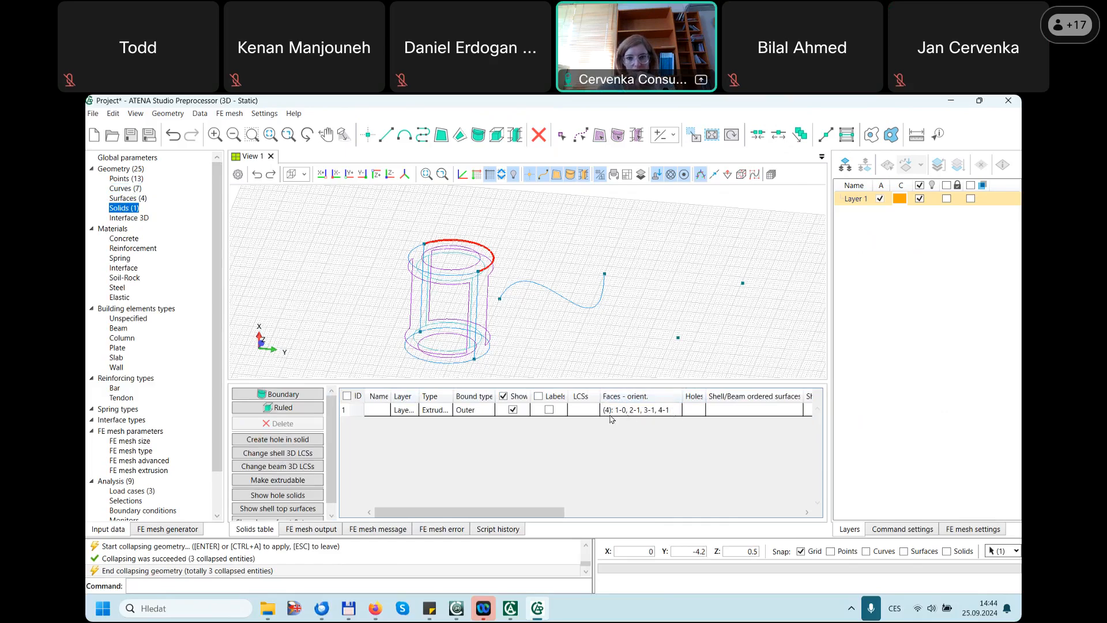
{"action": "left_click", "coordinate": [123, 196]}
{"action": "left_click", "coordinate": [123, 189]}
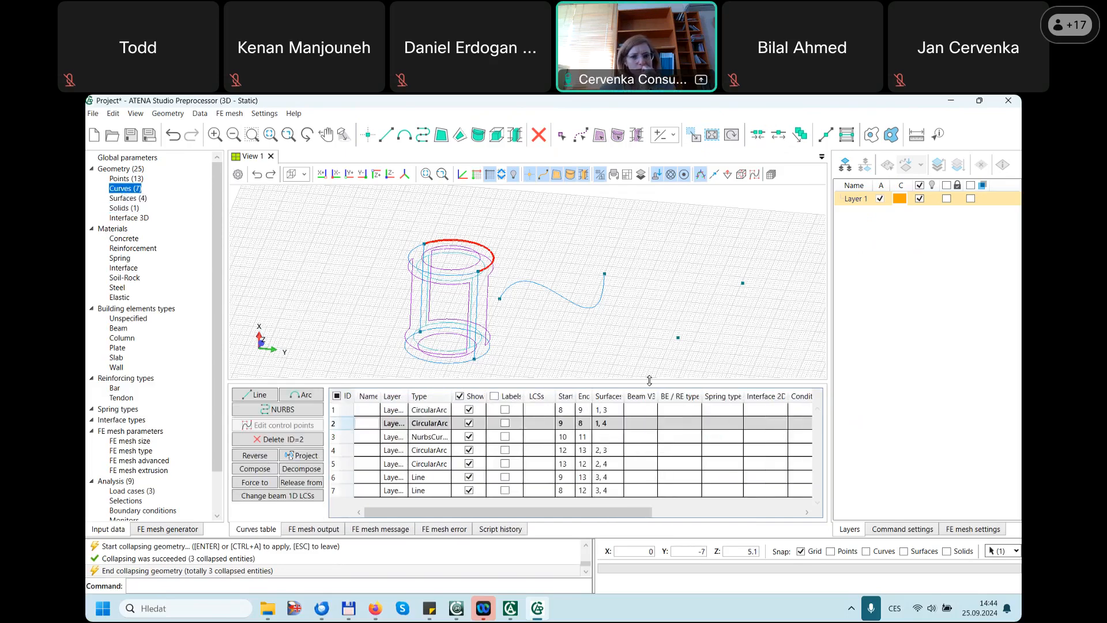
- Toggle the display of all curves off and on, and try out labels on curves 4 and 5 before hiding them again
{"action": "left_click", "coordinate": [460, 397]}
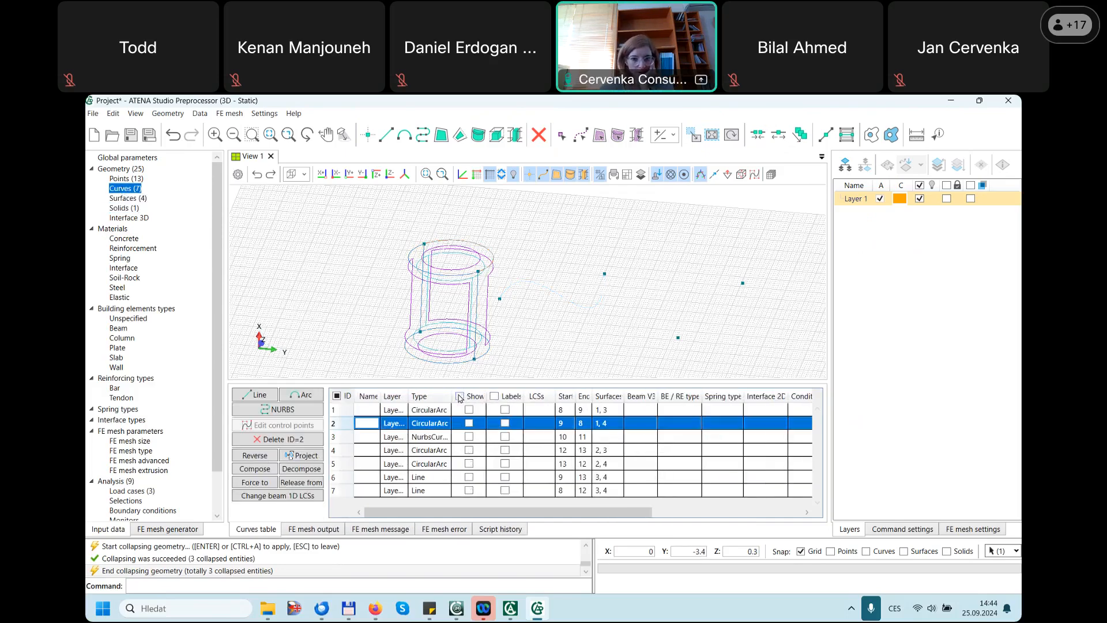
{"action": "left_click", "coordinate": [459, 397]}
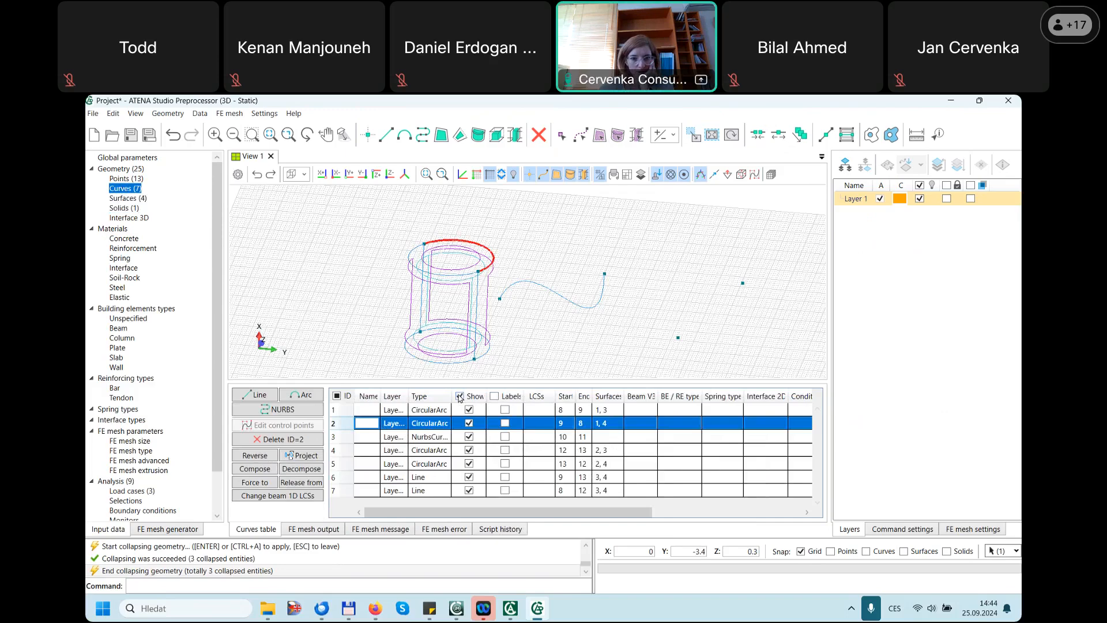
{"action": "left_click", "coordinate": [494, 396]}
{"action": "scroll", "coordinate": [427, 298], "scroll_direction": "up", "scroll_amount": 2}
{"action": "scroll", "coordinate": [427, 299], "scroll_direction": "up", "scroll_amount": 1}
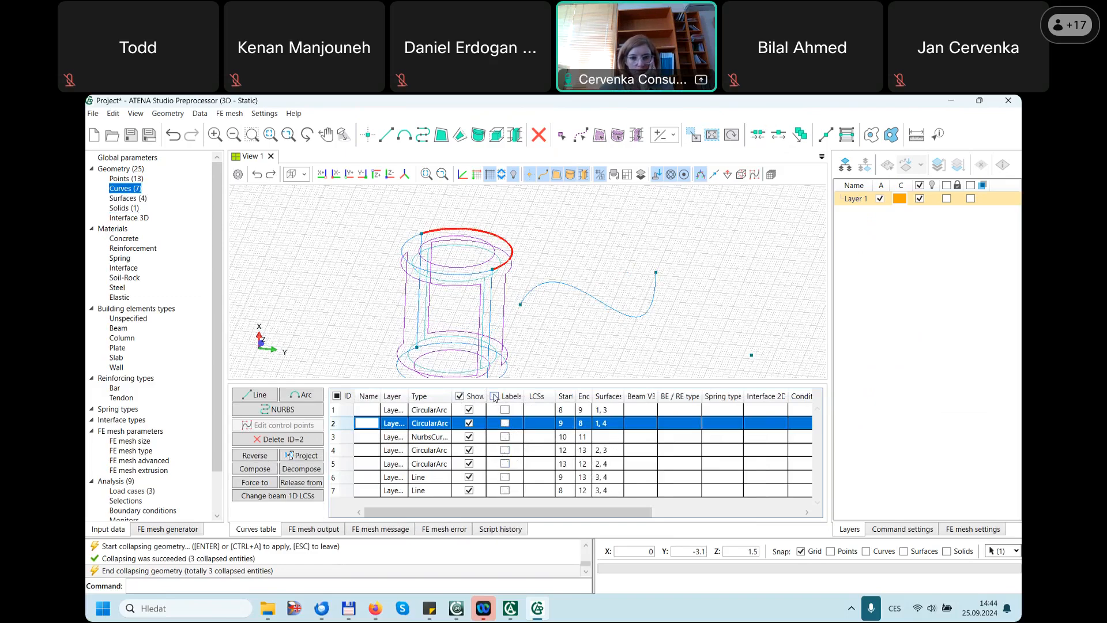
{"action": "left_click", "coordinate": [505, 450]}
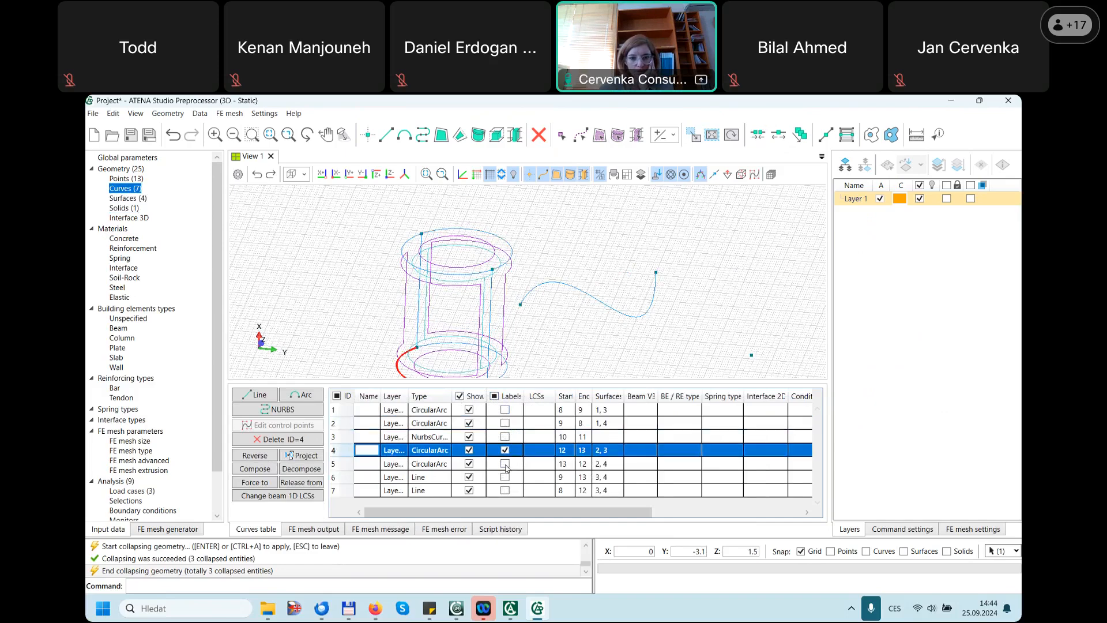
{"action": "left_click", "coordinate": [505, 464]}
{"action": "left_click", "coordinate": [505, 478]}
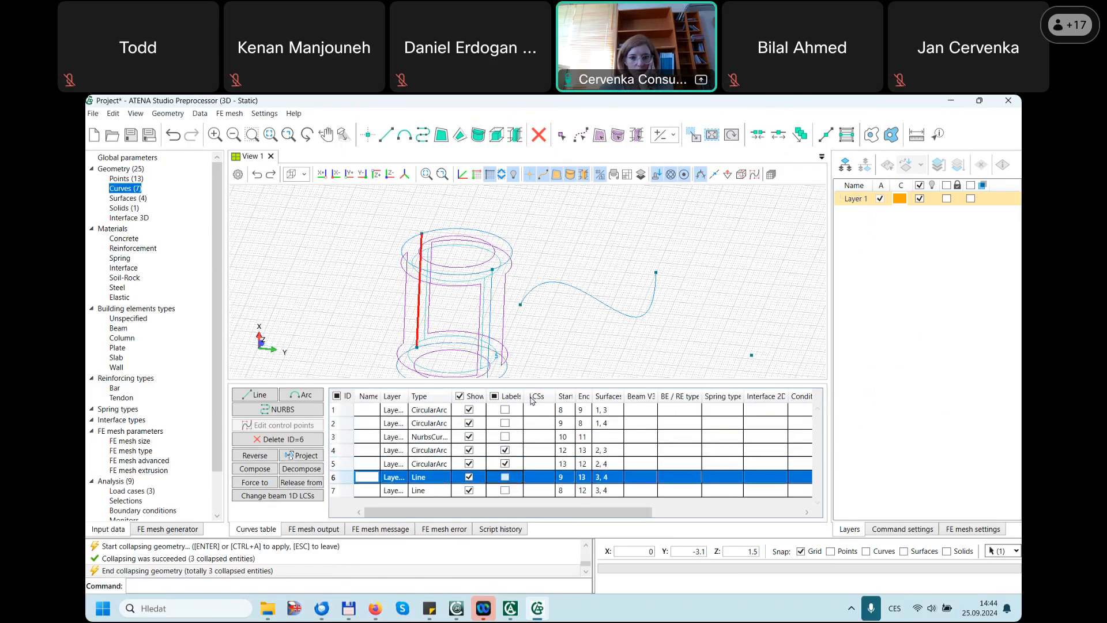
{"action": "middle_click_drag", "start_coordinate": [514, 286], "coordinate": [463, 295]}
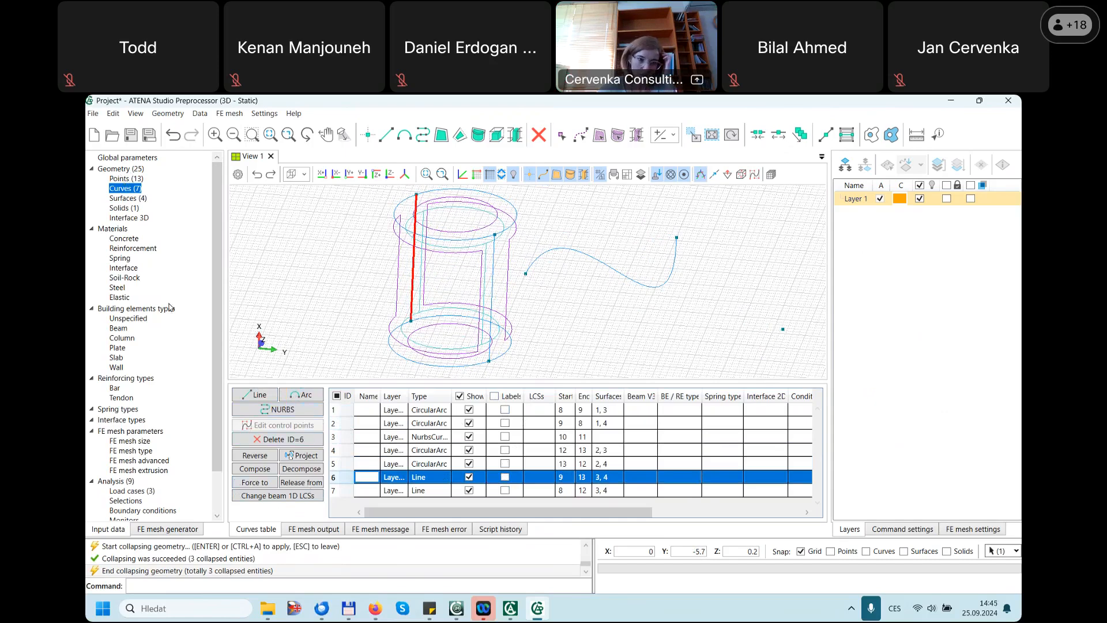
- Review the surfaces, solids and points tables of the model and return to the curves table
{"action": "left_click", "coordinate": [128, 198]}
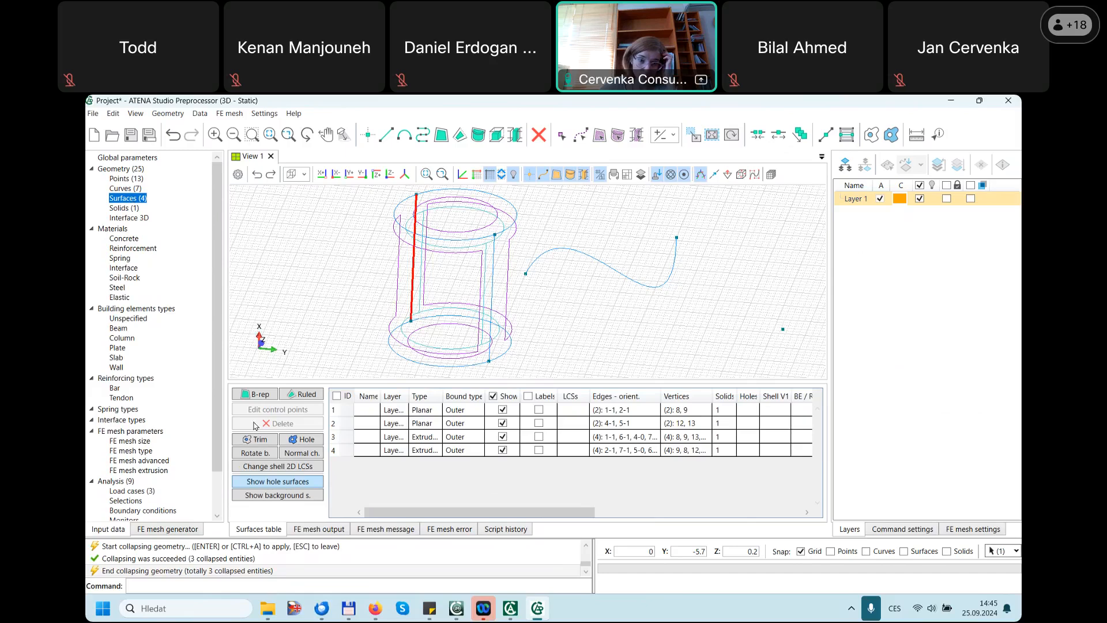
{"action": "left_click", "coordinate": [121, 208]}
{"action": "left_click", "coordinate": [121, 189]}
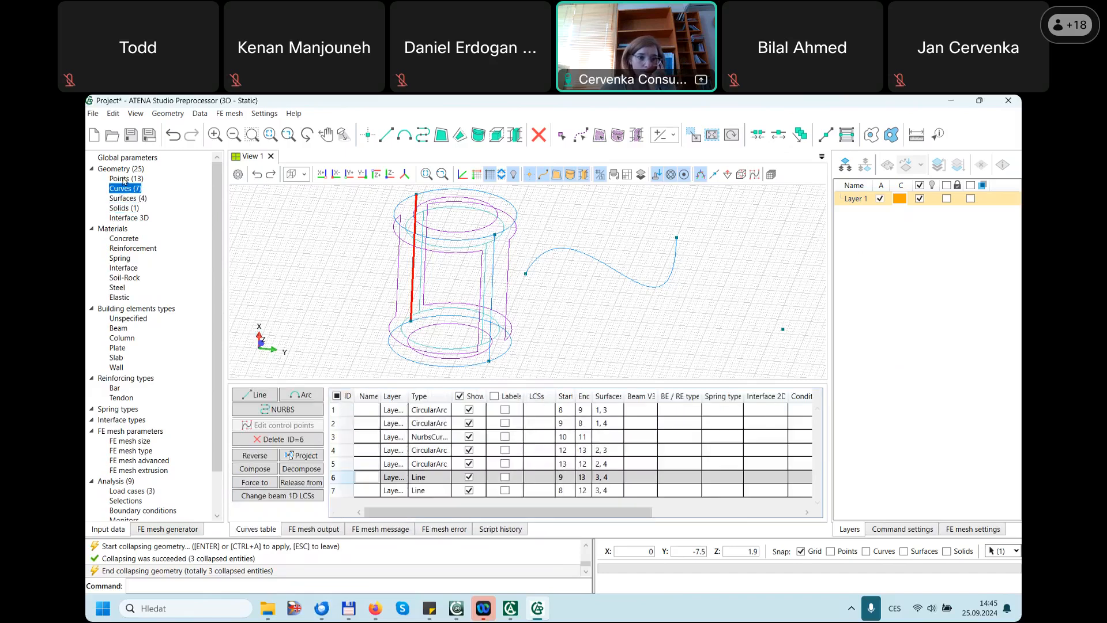
{"action": "left_click", "coordinate": [124, 179]}
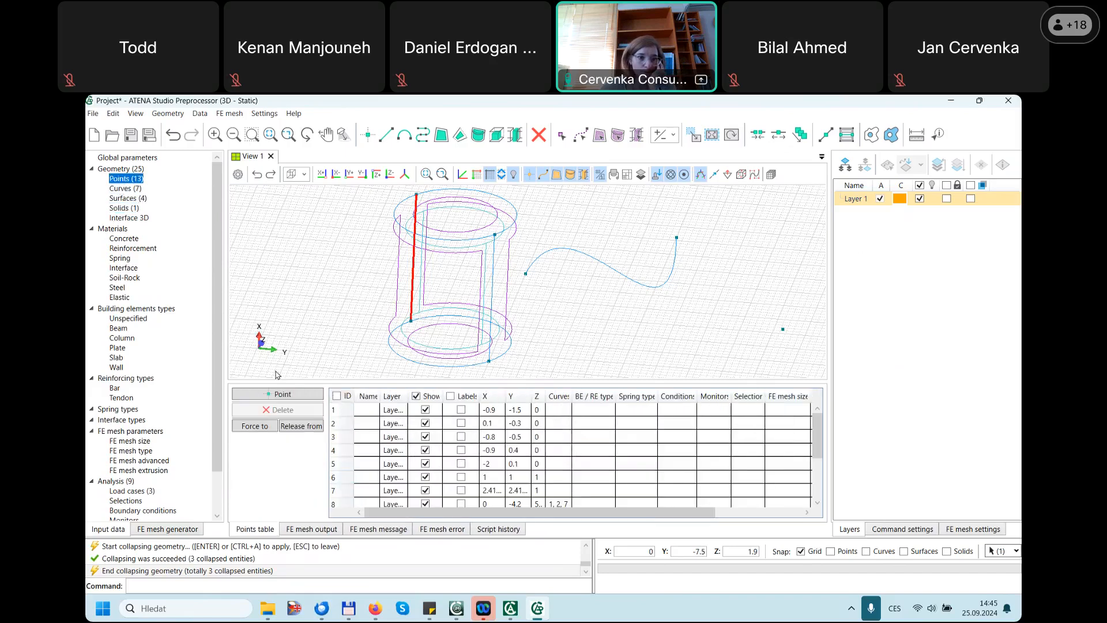
{"action": "left_click", "coordinate": [126, 190]}
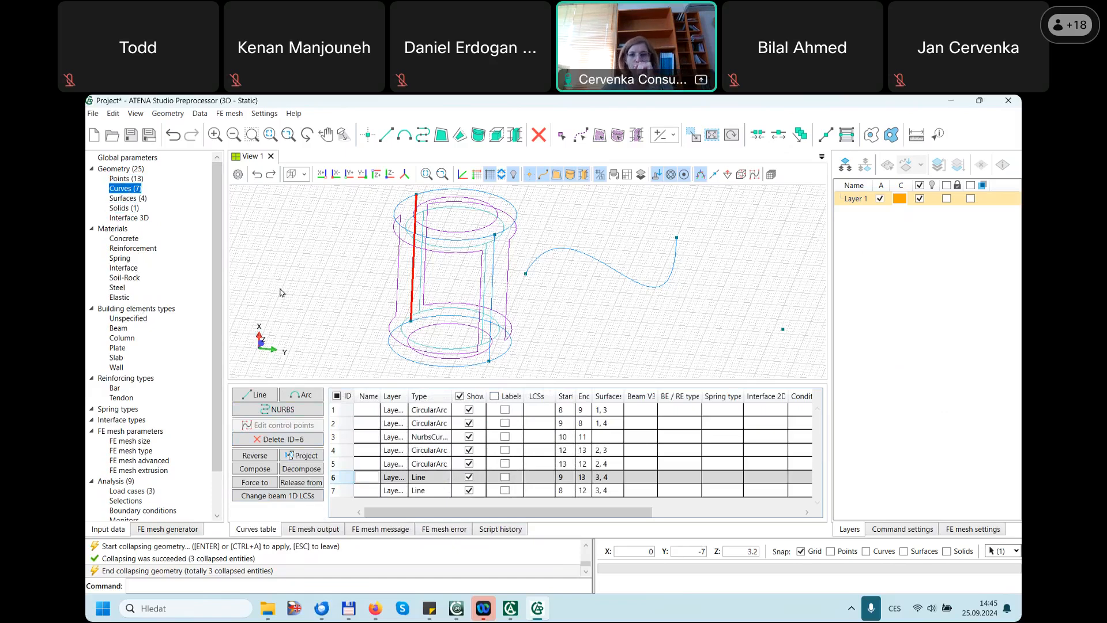
- Switch to the ATENA 2024 start window and open the Shear wall with round opening project from the Engineering tutorials in the Preprocessor
{"action": "left_click", "coordinate": [953, 101]}
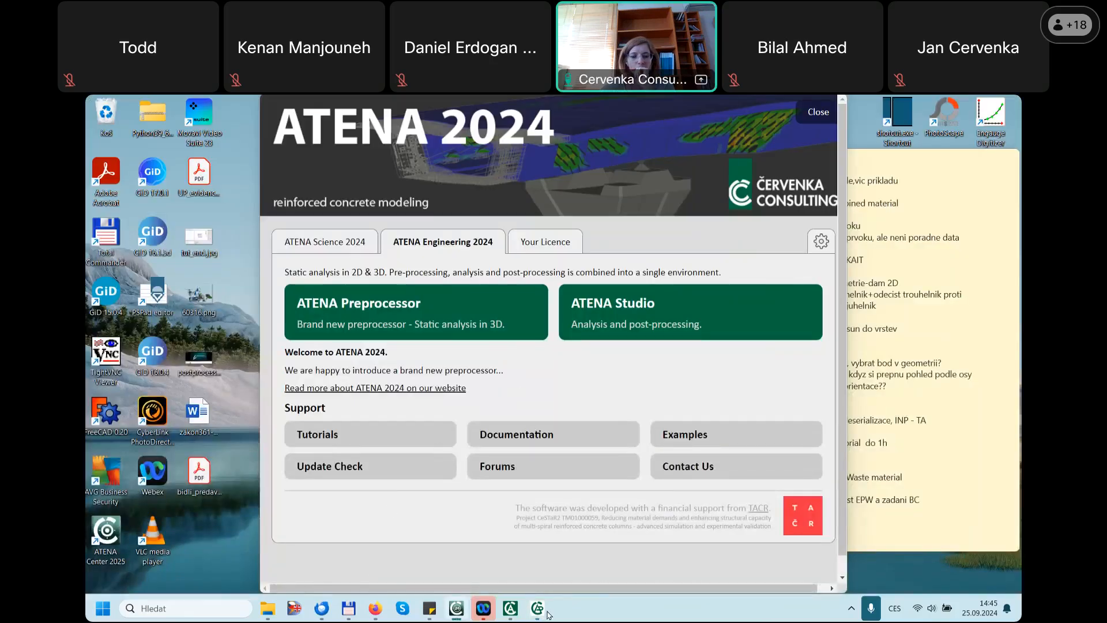
{"action": "mouse_move", "coordinate": [540, 613]}
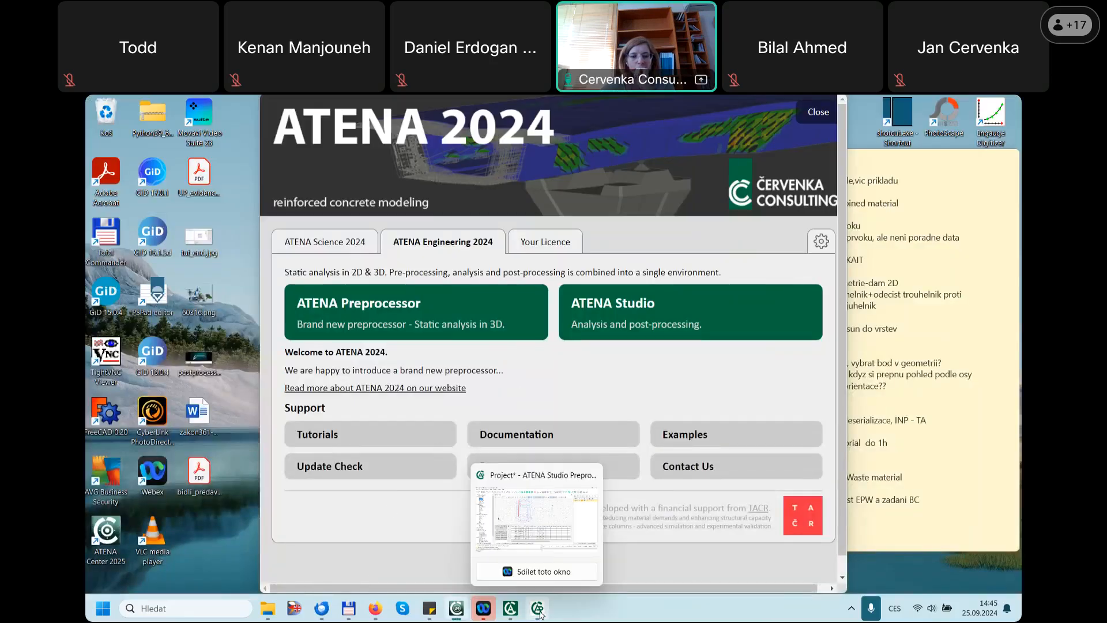
{"action": "left_click", "coordinate": [539, 610]}
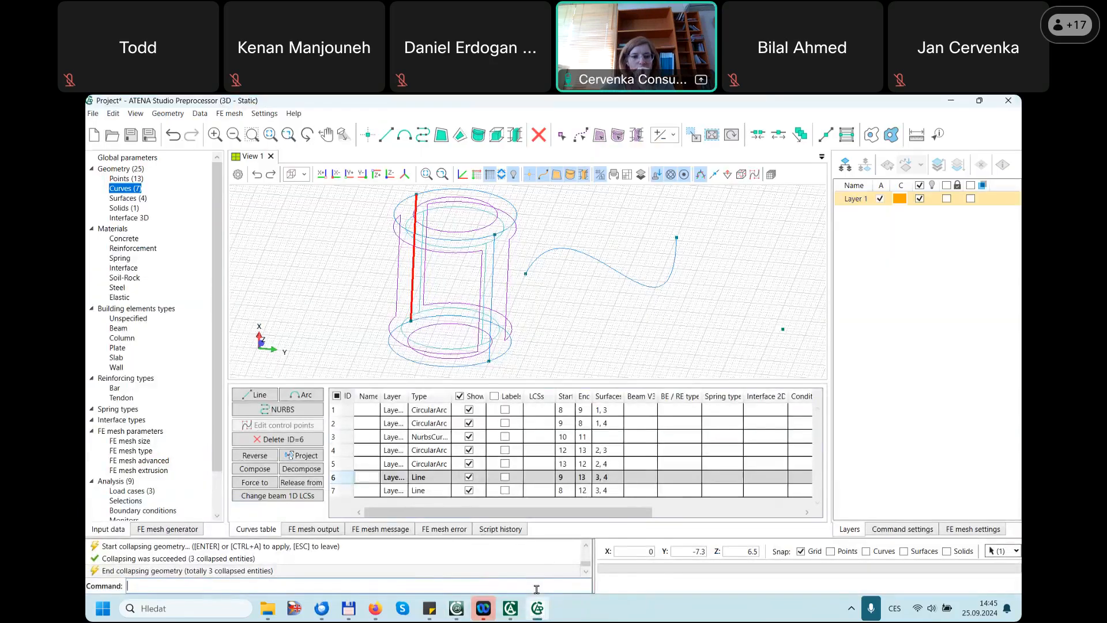
{"action": "left_click", "coordinate": [537, 608]}
{"action": "left_click", "coordinate": [333, 442]}
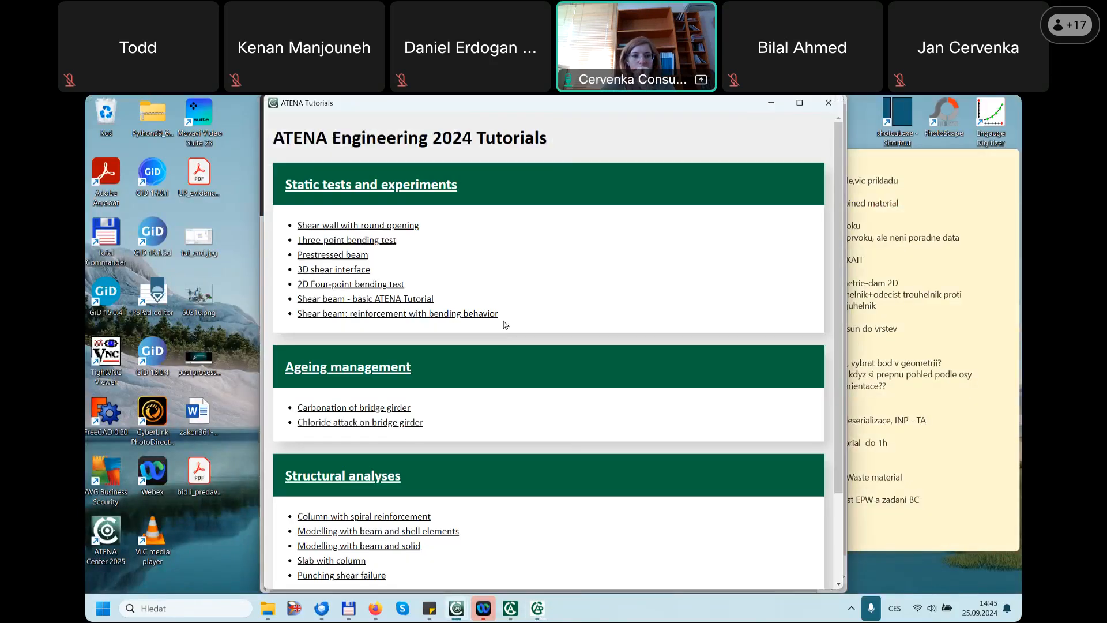
{"action": "left_click", "coordinate": [503, 321]}
{"action": "left_click", "coordinate": [316, 452]}
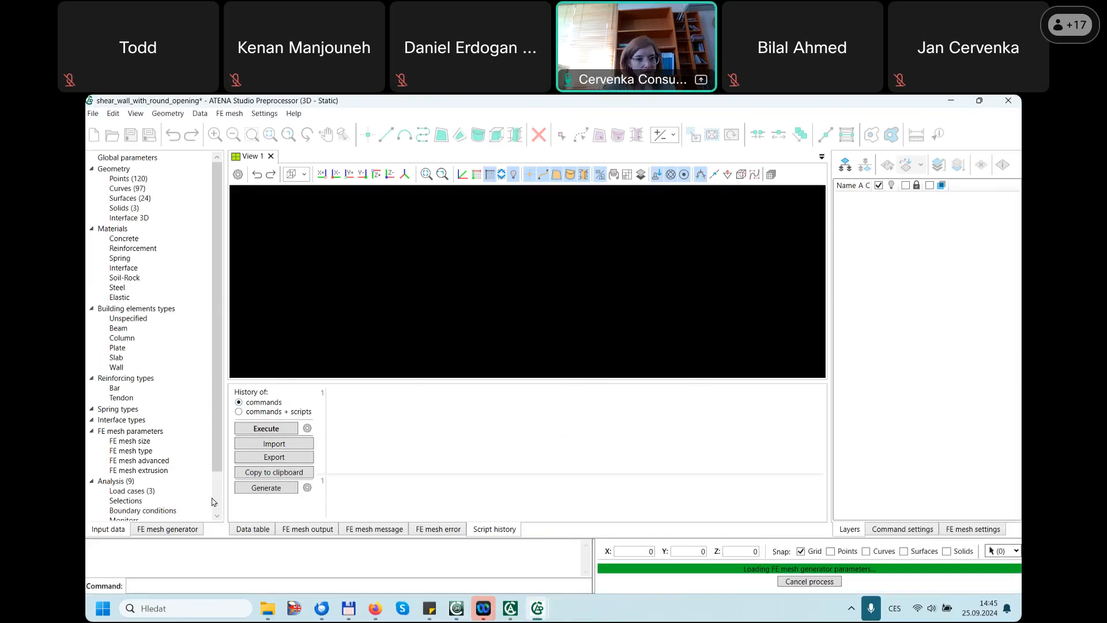
- Generate the FE mesh preview of the shear wall with round opening and list the model's FE mesh size parameters
{"action": "left_click", "coordinate": [167, 482]}
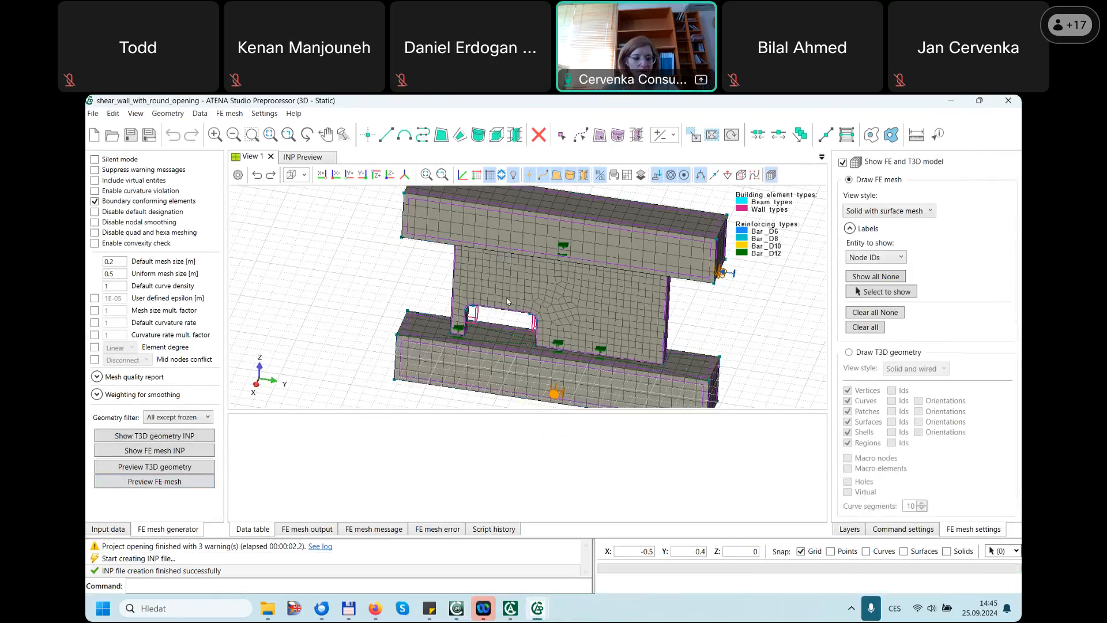
{"action": "scroll", "coordinate": [497, 281], "scroll_direction": "down", "scroll_amount": 3}
{"action": "middle_click_drag", "start_coordinate": [456, 271], "coordinate": [565, 304]}
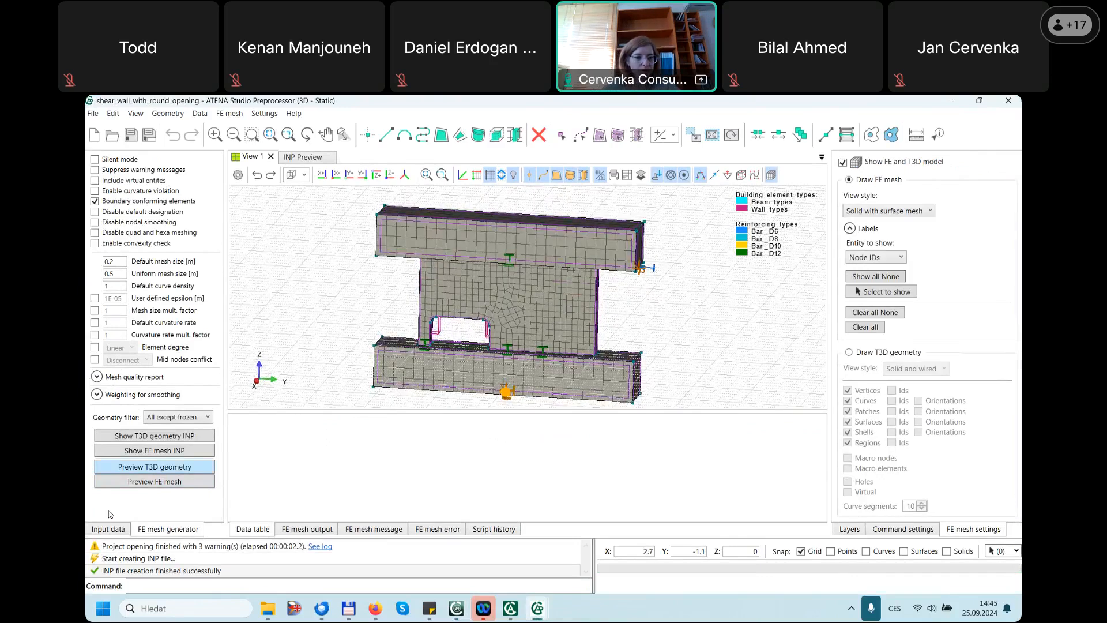
{"action": "left_click", "coordinate": [108, 529]}
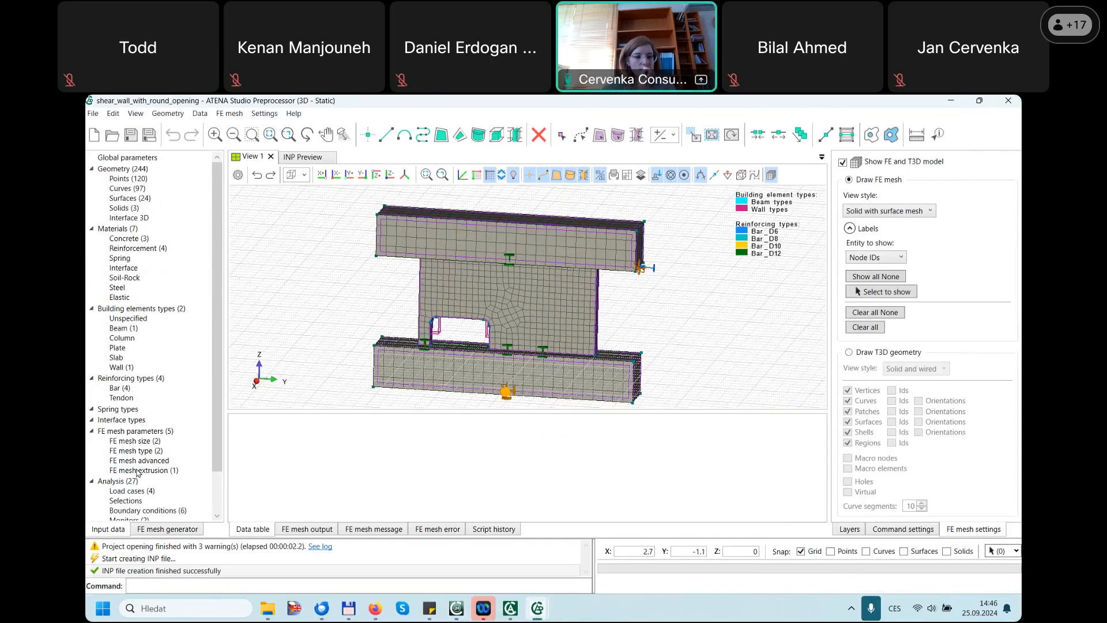
{"action": "left_click", "coordinate": [145, 442]}
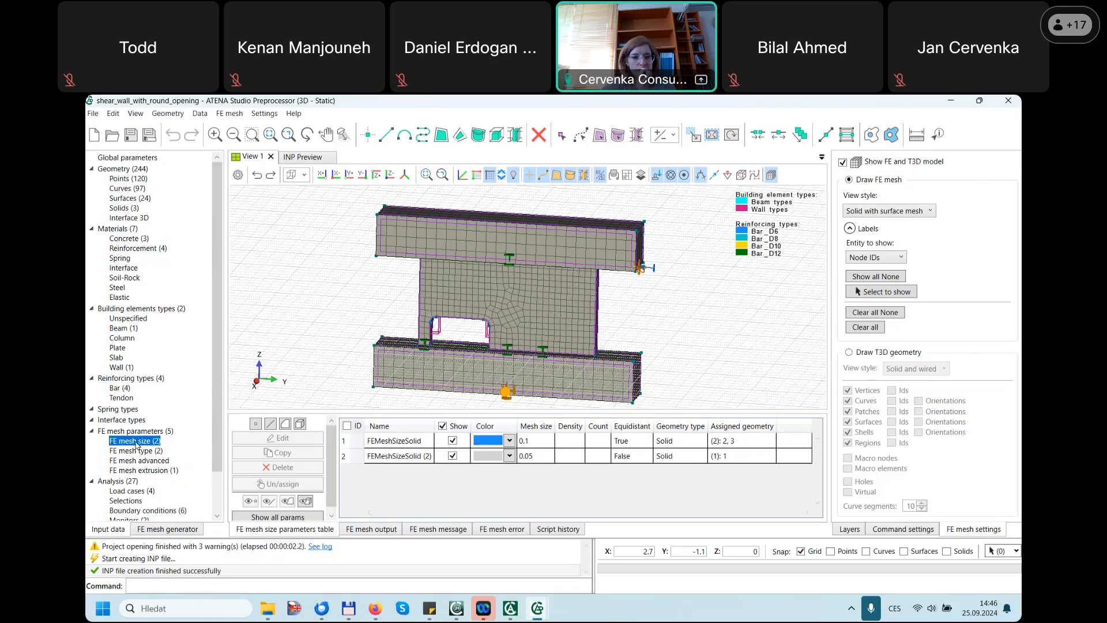
- Turn off the Equidistant option of the 0.1 m FEMeshSizeSolid parameter and regenerate the FE mesh preview
{"action": "left_click", "coordinate": [403, 443]}
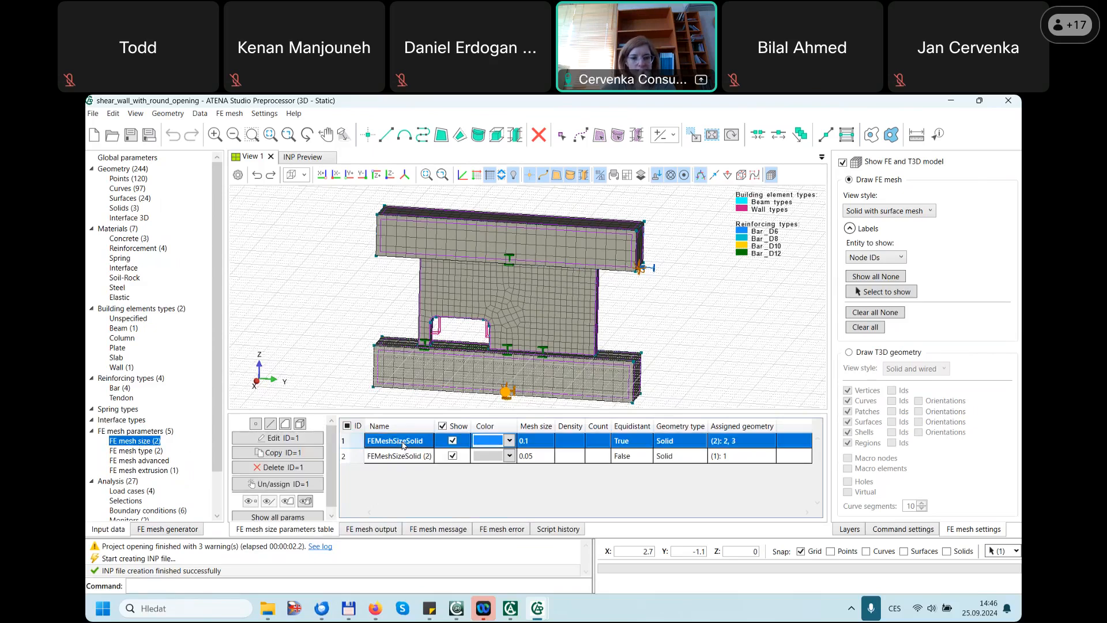
{"action": "double_click", "coordinate": [403, 443]}
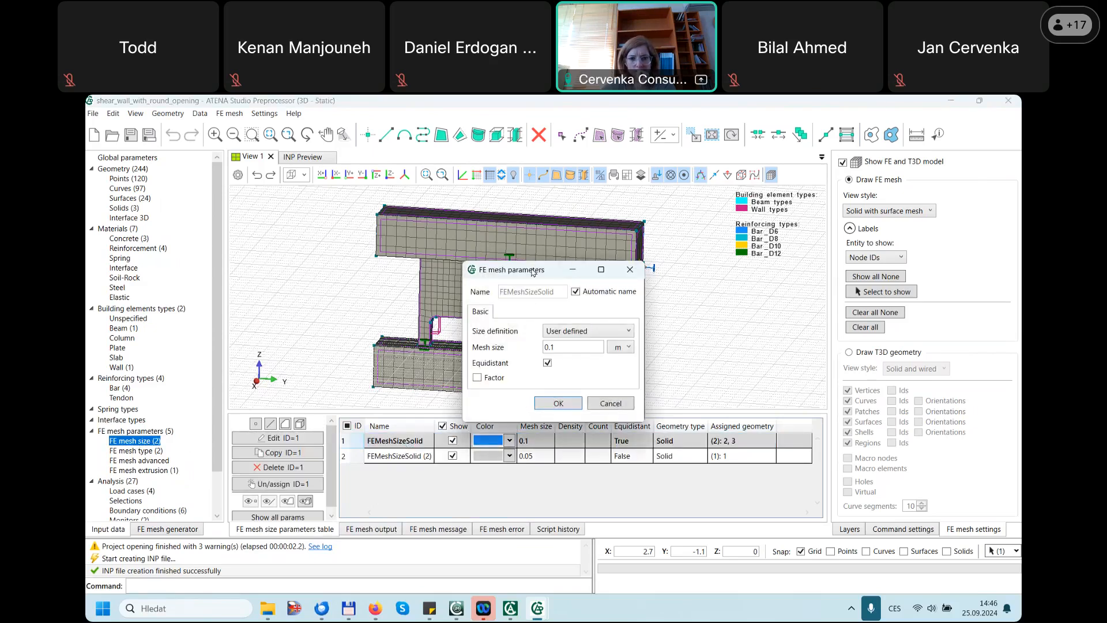
{"action": "left_click_drag", "start_coordinate": [532, 271], "coordinate": [713, 271]}
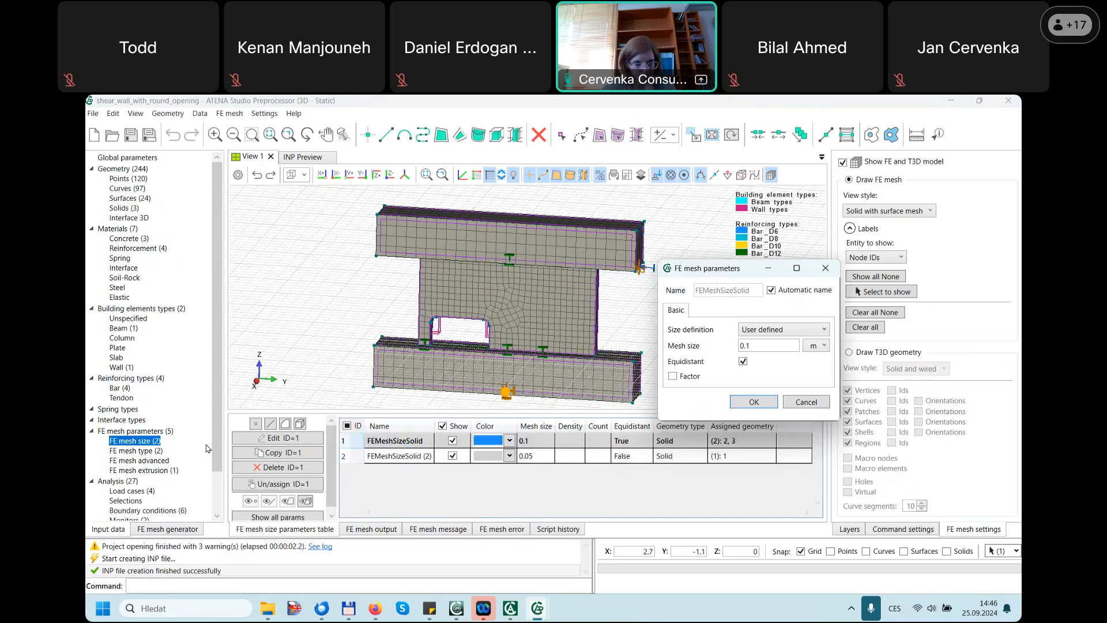
{"action": "left_click", "coordinate": [743, 362]}
{"action": "left_click", "coordinate": [743, 403]}
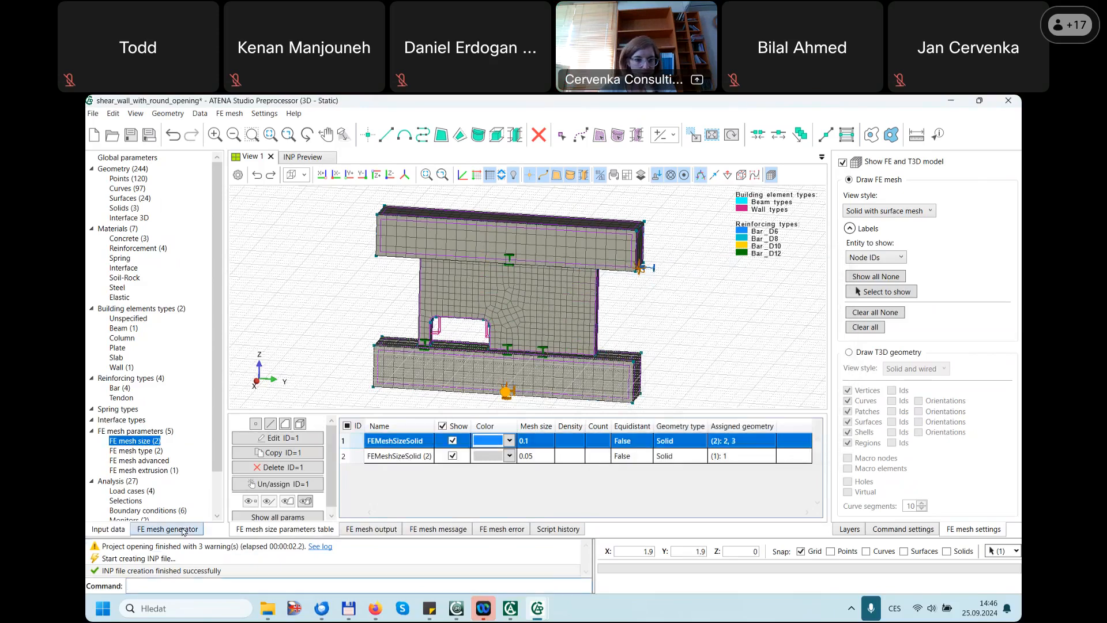
{"action": "left_click", "coordinate": [168, 529]}
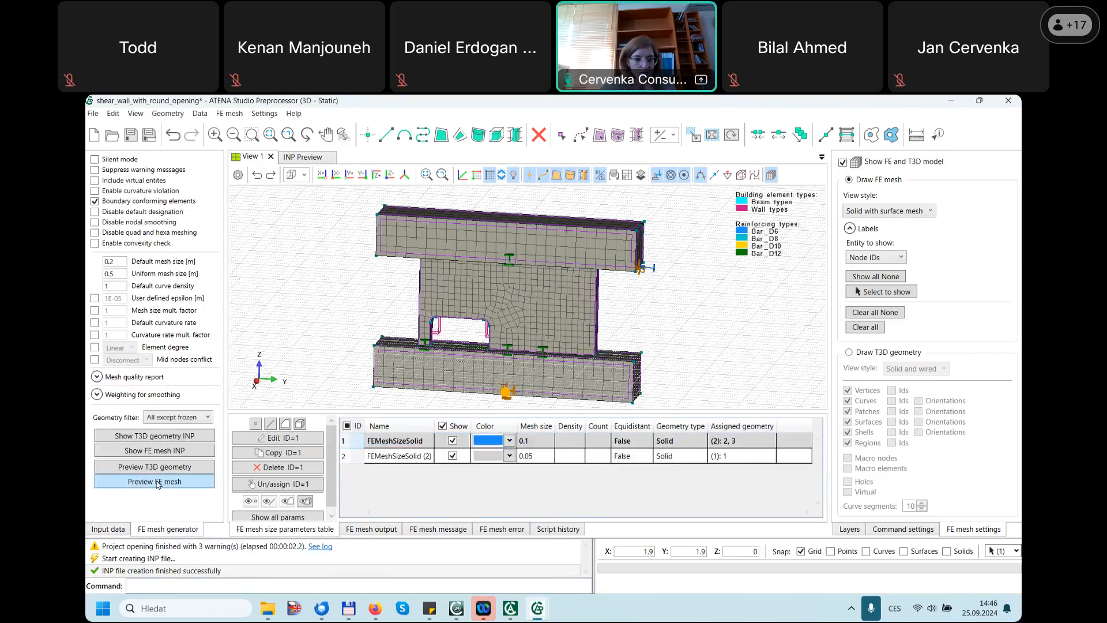
{"action": "left_click", "coordinate": [158, 483]}
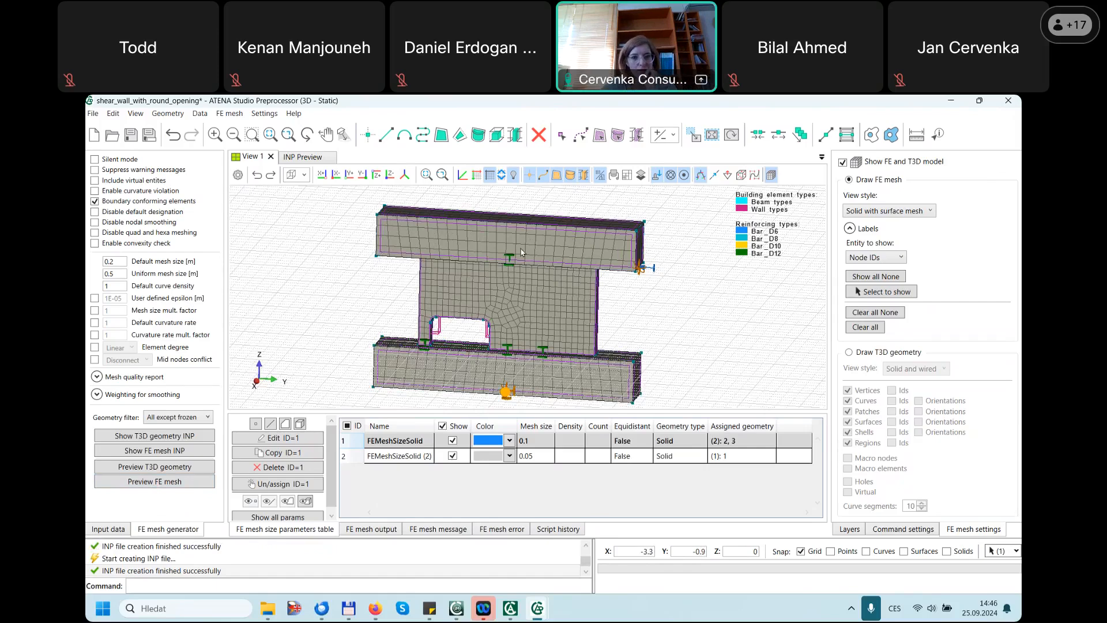
- Turn the Equidistant option of the FEMeshSizeSolid parameter back on
{"action": "left_click", "coordinate": [108, 529]}
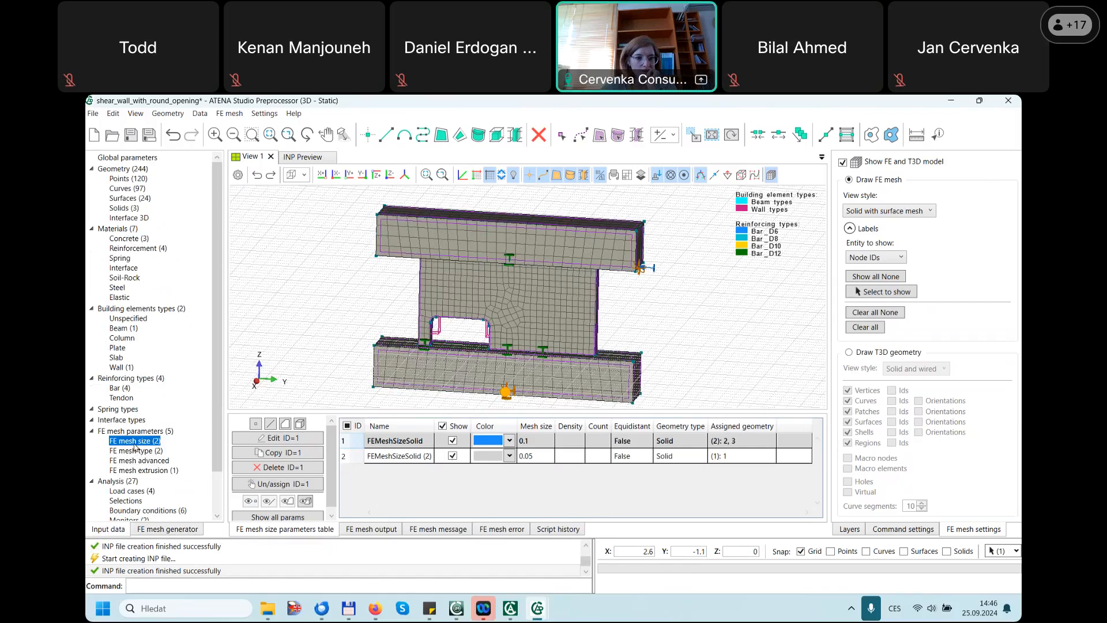
{"action": "double_click", "coordinate": [384, 442]}
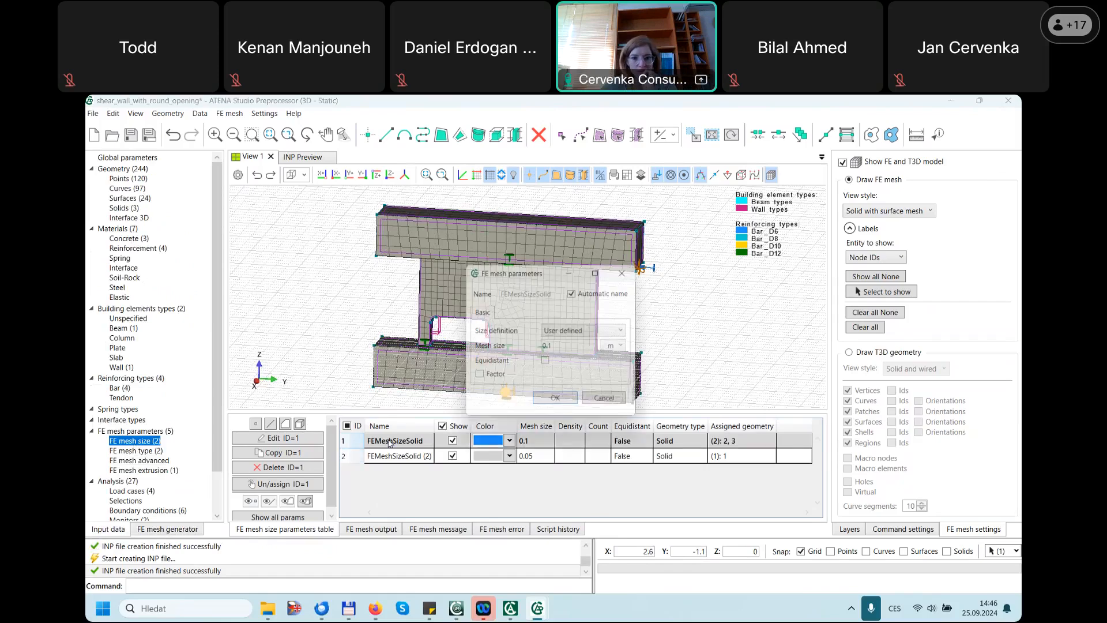
{"action": "left_click", "coordinate": [547, 364]}
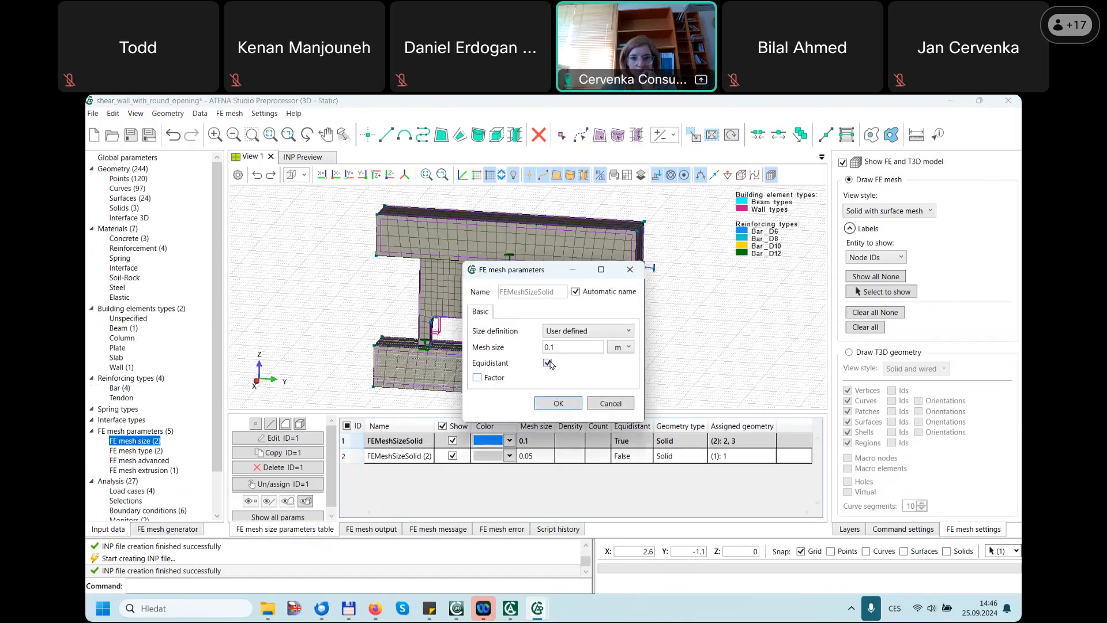
{"action": "left_click", "coordinate": [559, 404]}
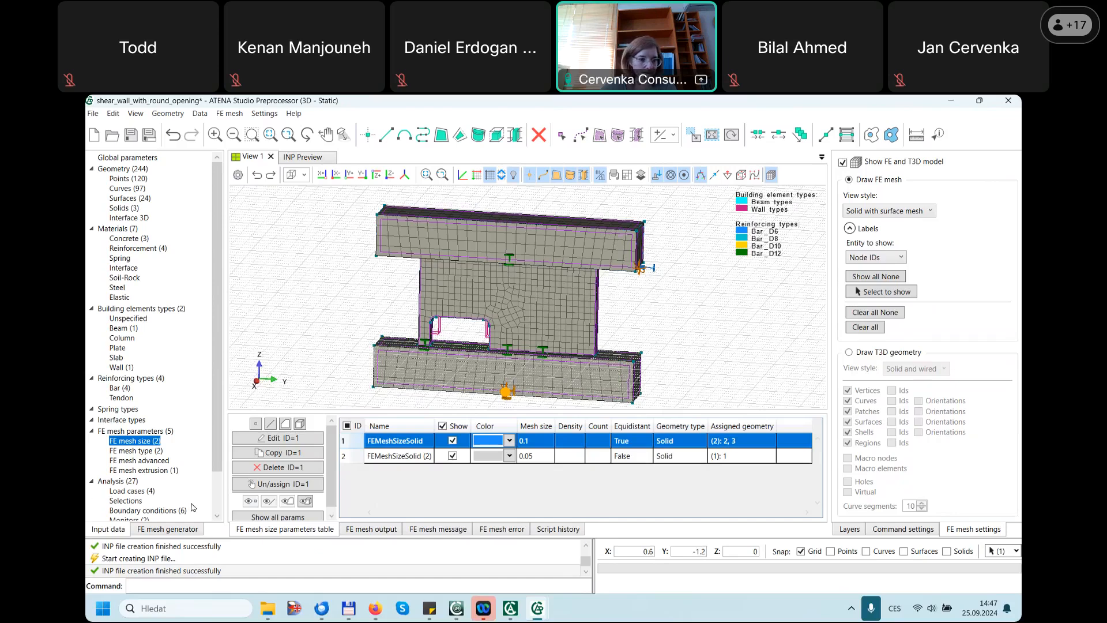
- Regenerate the FE mesh preview of the shear wall and then preview its T3D geometry
{"action": "left_click", "coordinate": [166, 530]}
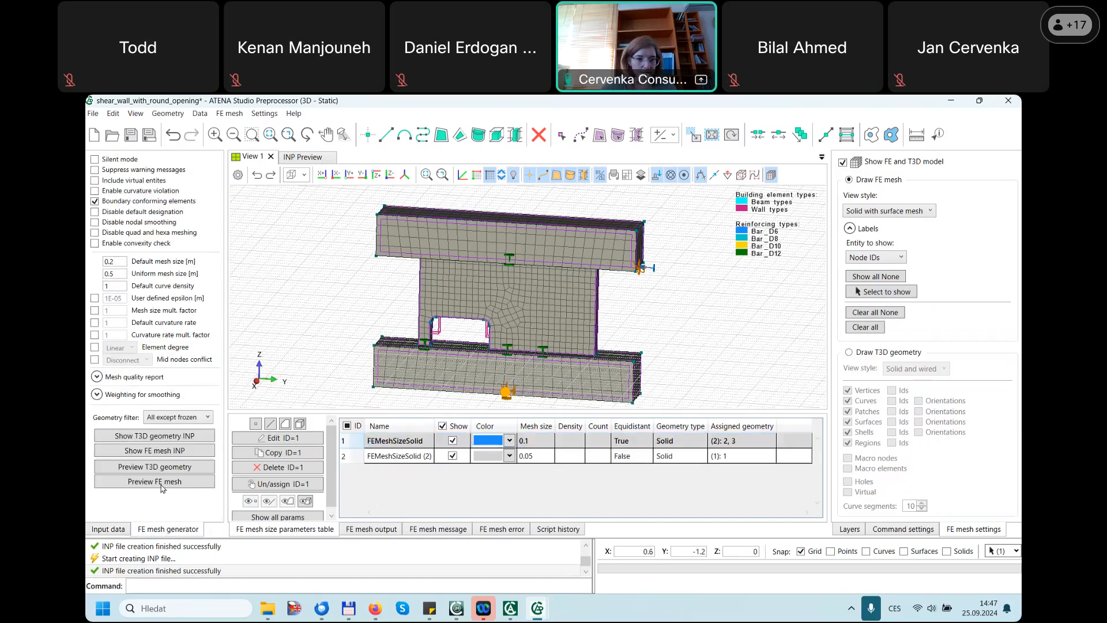
{"action": "left_click", "coordinate": [165, 483]}
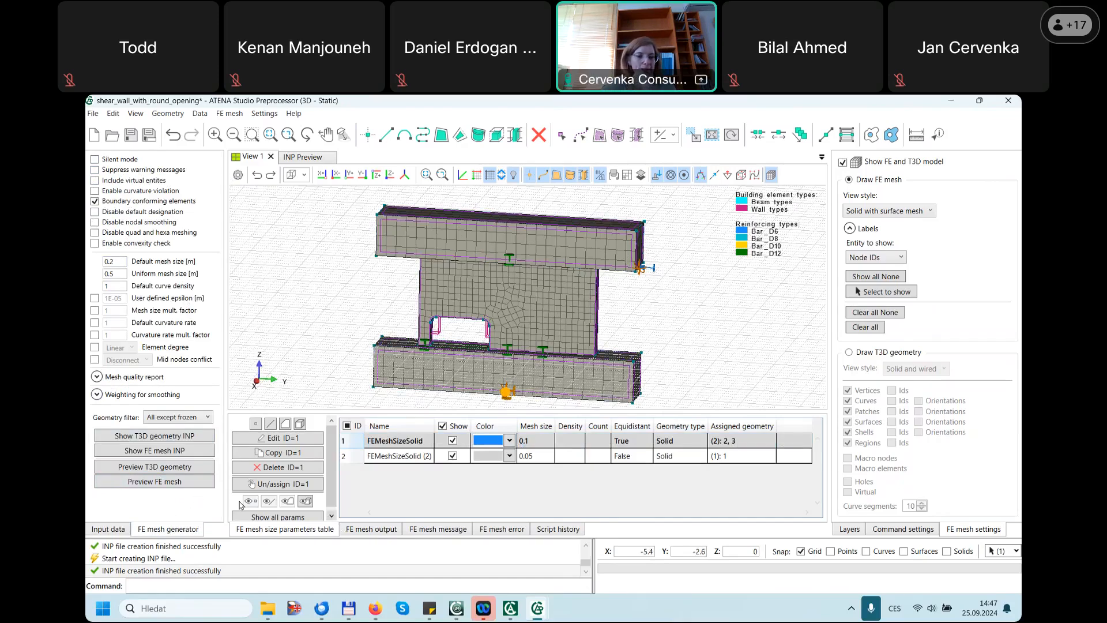
{"action": "left_click", "coordinate": [179, 486]}
{"action": "left_click", "coordinate": [173, 471]}
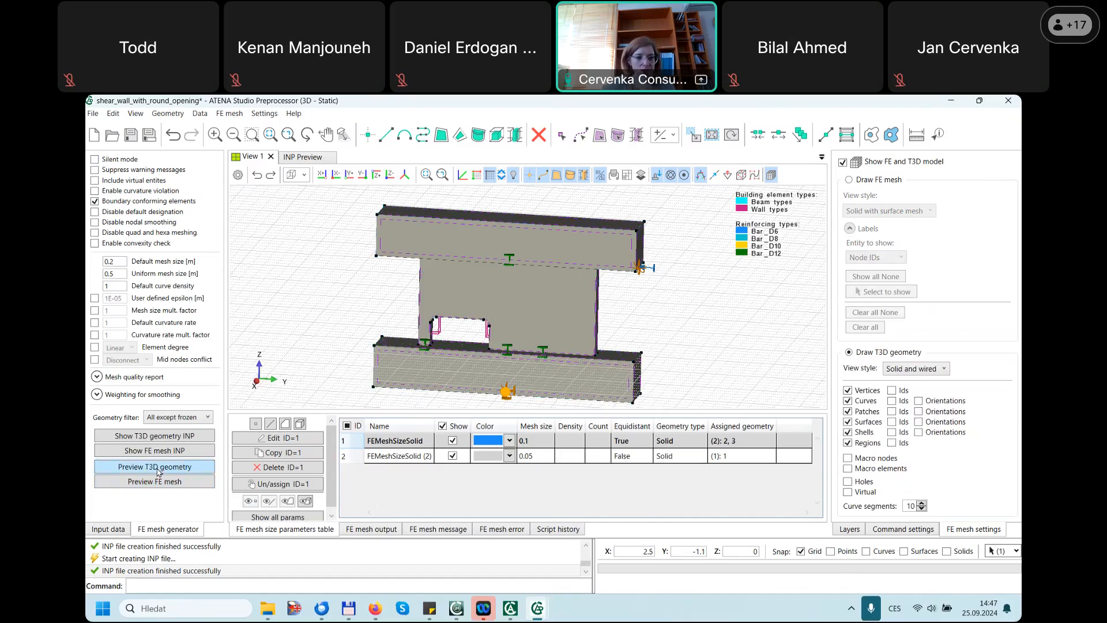
- Switch to the Project window with the hollow cylinder, preview its T3D geometry, and return to the T3D geometry preview of the shear wall
{"action": "mouse_move", "coordinate": [537, 608]}
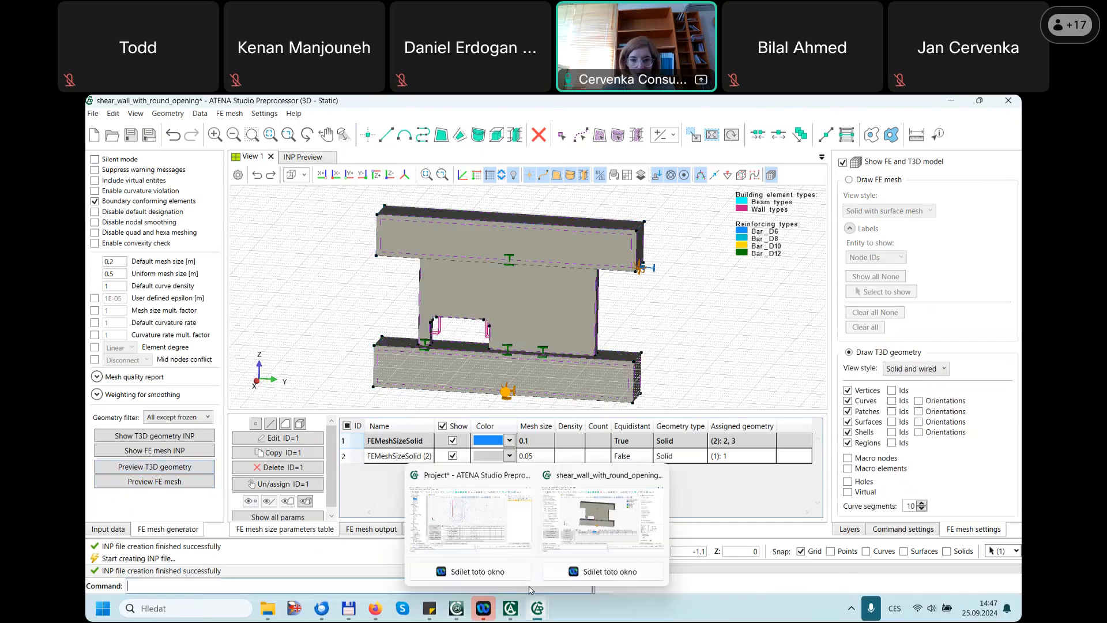
{"action": "left_click", "coordinate": [455, 515]}
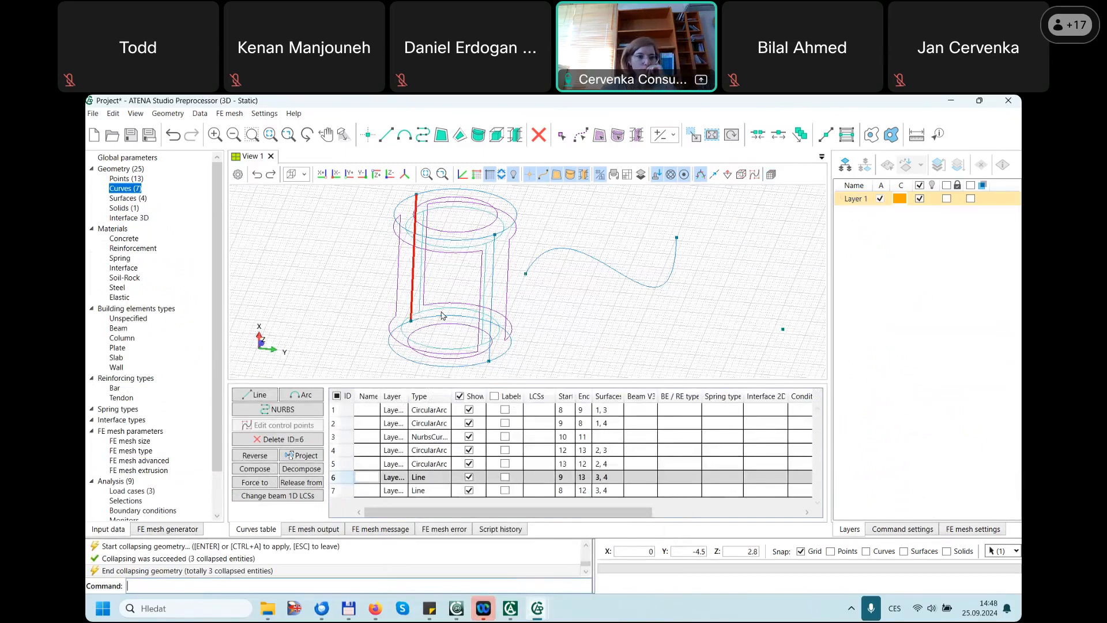
{"action": "key", "text": "Escape"}
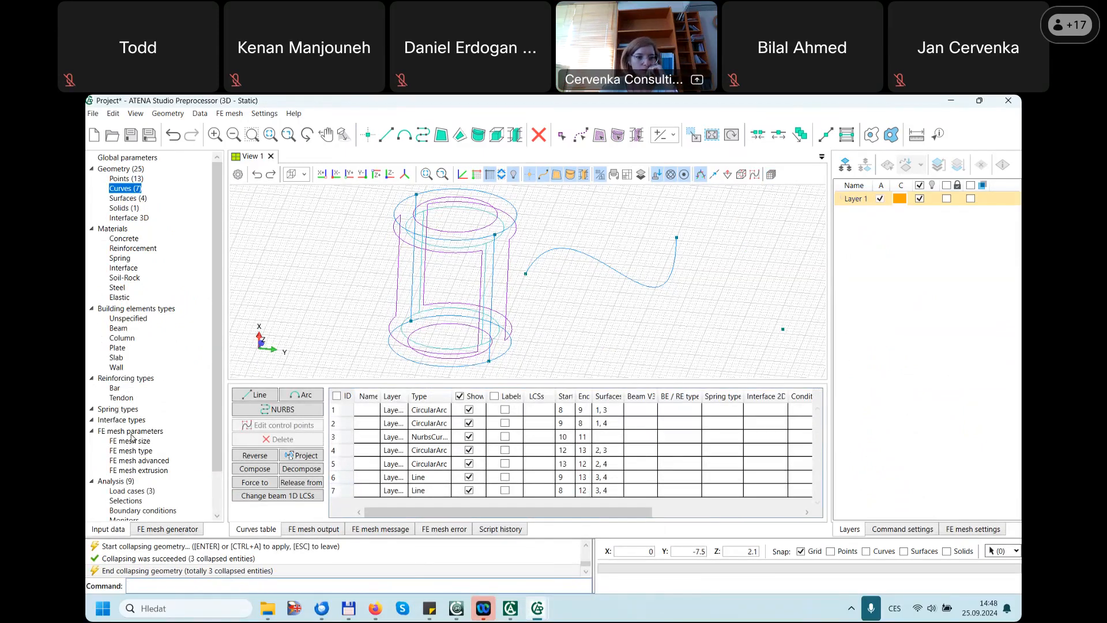
{"action": "left_click", "coordinate": [162, 529]}
{"action": "left_click", "coordinate": [154, 467]}
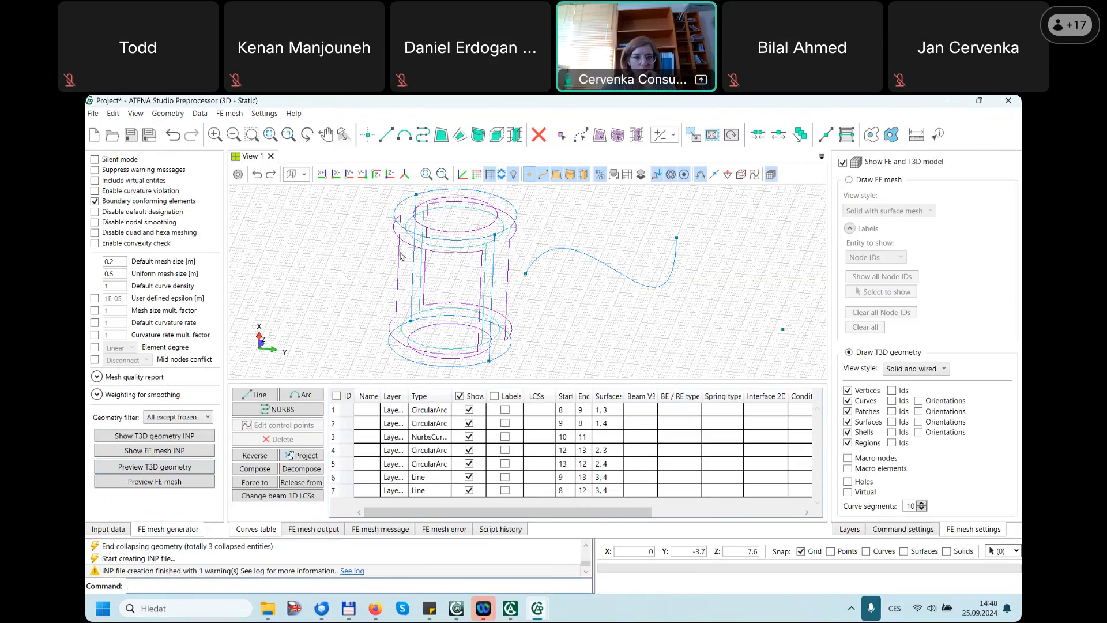
{"action": "left_click", "coordinate": [166, 468]}
{"action": "left_click", "coordinate": [952, 102]}
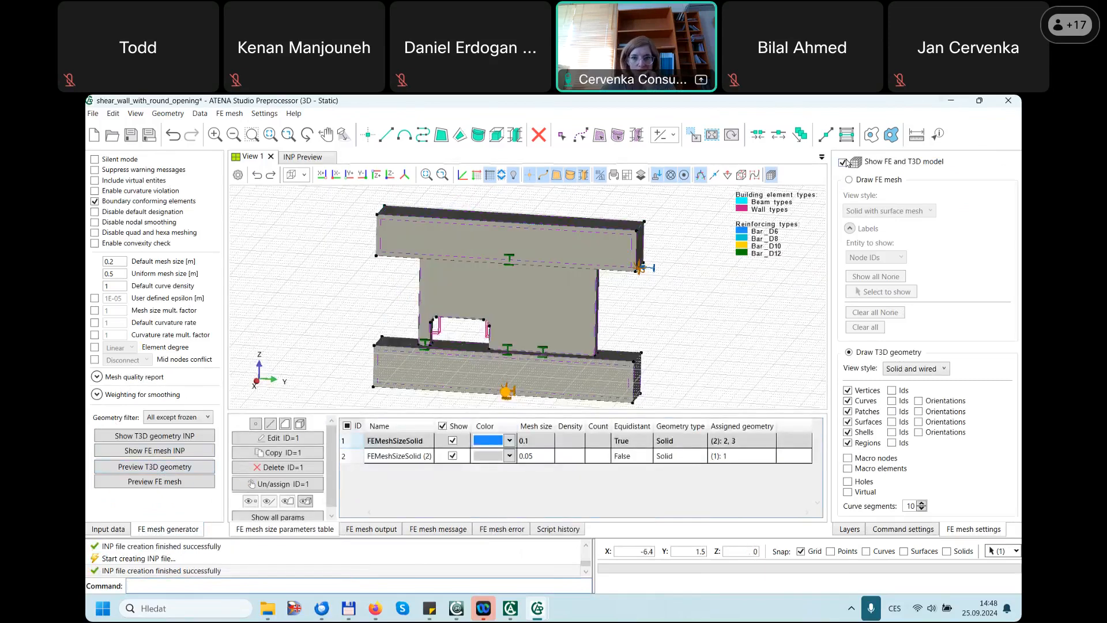
{"action": "left_click", "coordinate": [154, 467]}
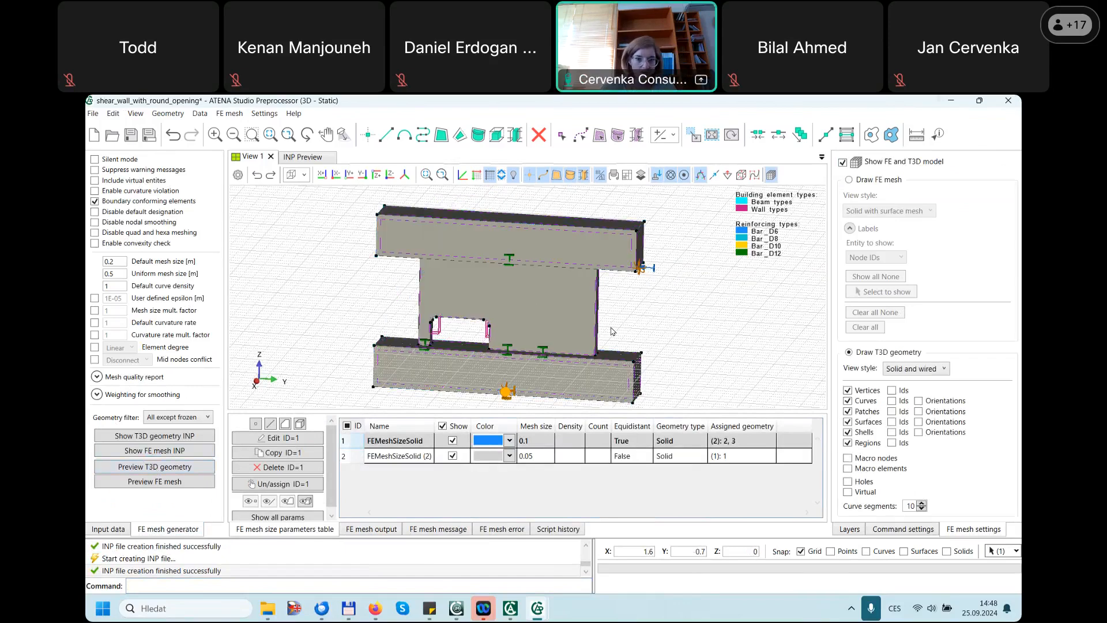
- Show the T3D geometry INP of the shear wall and highlight the T3D data block heading
{"action": "left_click", "coordinate": [187, 440]}
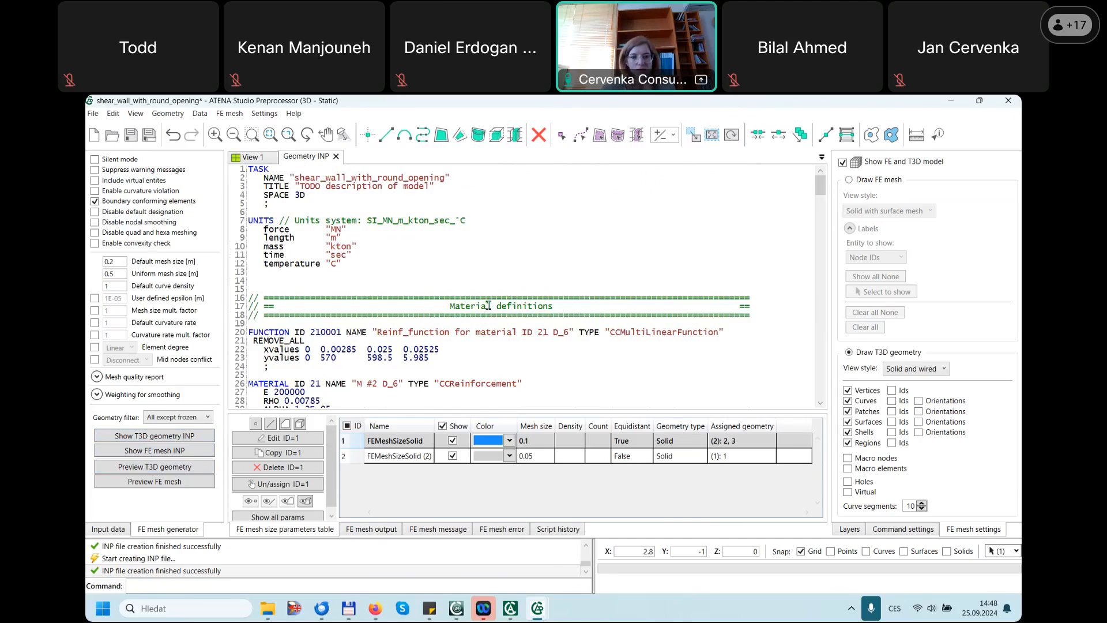
{"action": "scroll", "coordinate": [478, 311], "scroll_direction": "down", "scroll_amount": 20}
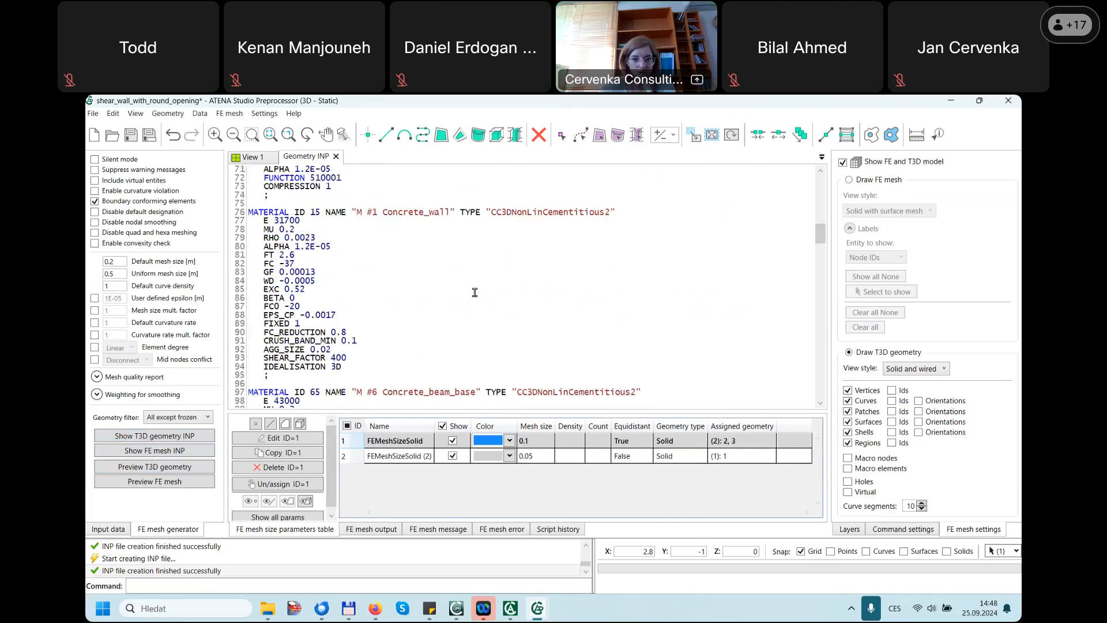
{"action": "scroll", "coordinate": [474, 292], "scroll_direction": "down", "scroll_amount": 11}
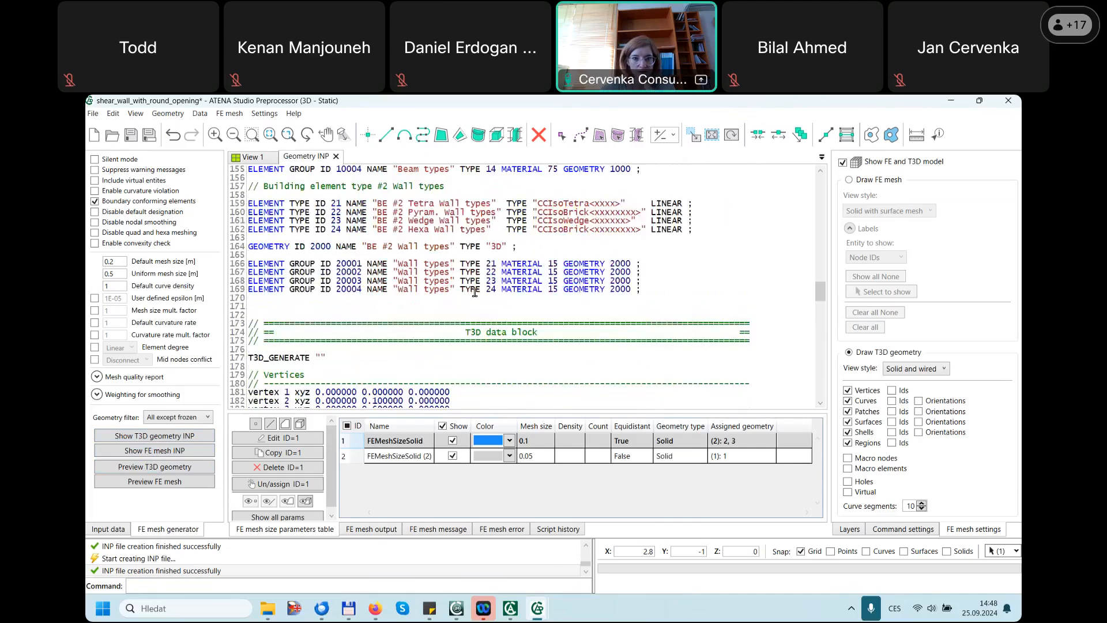
{"action": "left_click_drag", "start_coordinate": [459, 212], "coordinate": [542, 212]}
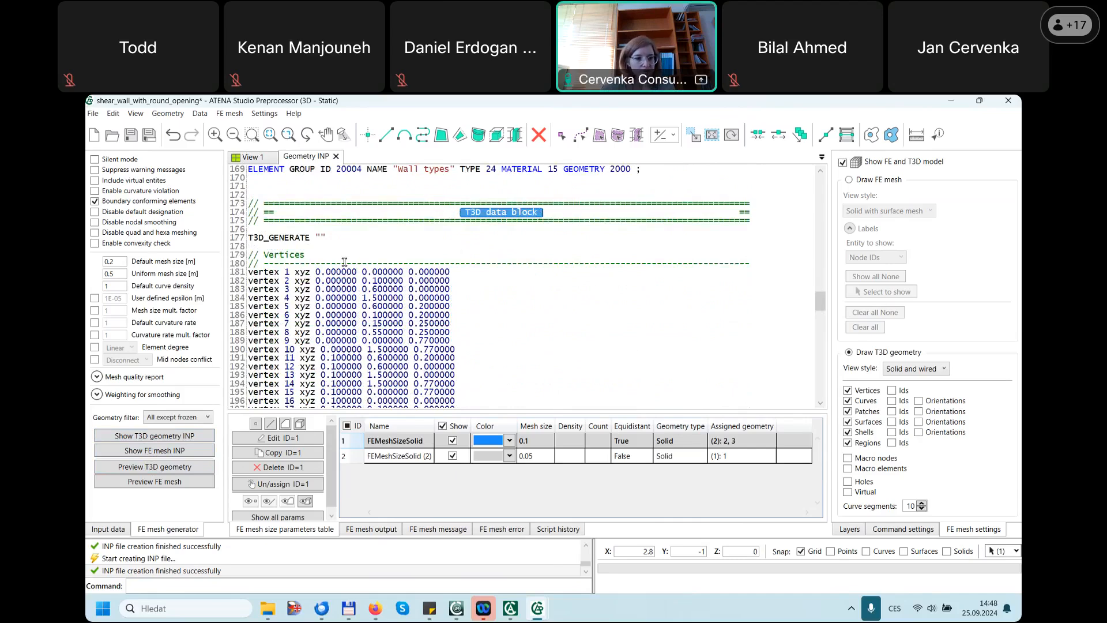
- Examine the vertex, curve, surface, patch and region definitions in the T3D data block of the geometry INP
{"action": "scroll", "coordinate": [343, 264], "scroll_direction": "down", "scroll_amount": 14}
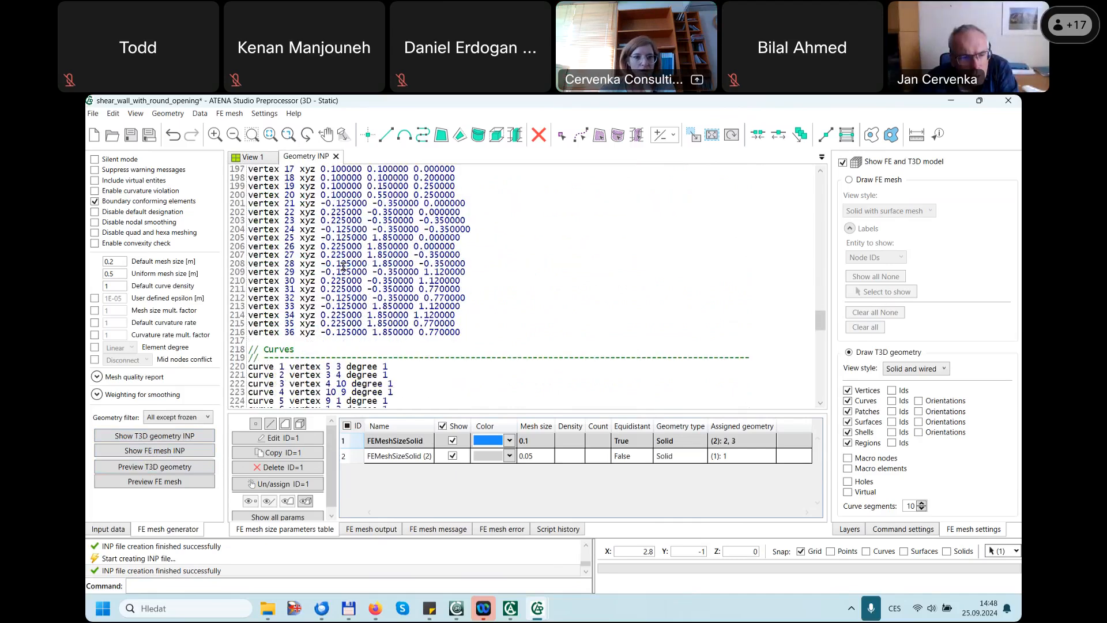
{"action": "scroll", "coordinate": [343, 264], "scroll_direction": "up", "scroll_amount": 19}
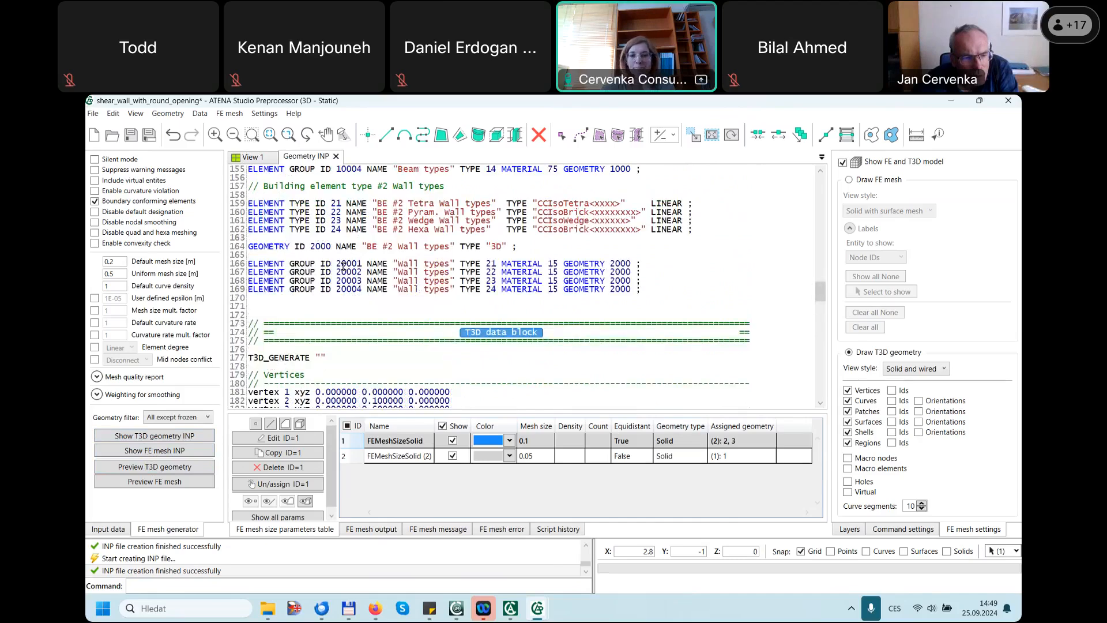
{"action": "scroll", "coordinate": [344, 265], "scroll_direction": "down", "scroll_amount": 5}
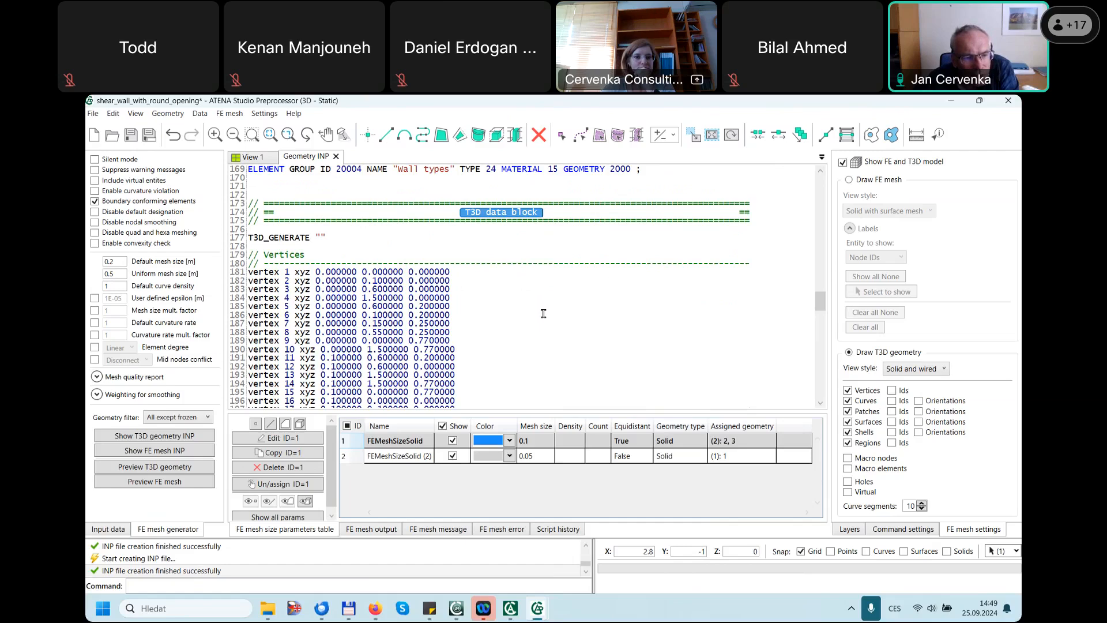
{"action": "scroll", "coordinate": [544, 313], "scroll_direction": "down", "scroll_amount": 16}
{"action": "scroll", "coordinate": [541, 313], "scroll_direction": "down", "scroll_amount": 19}
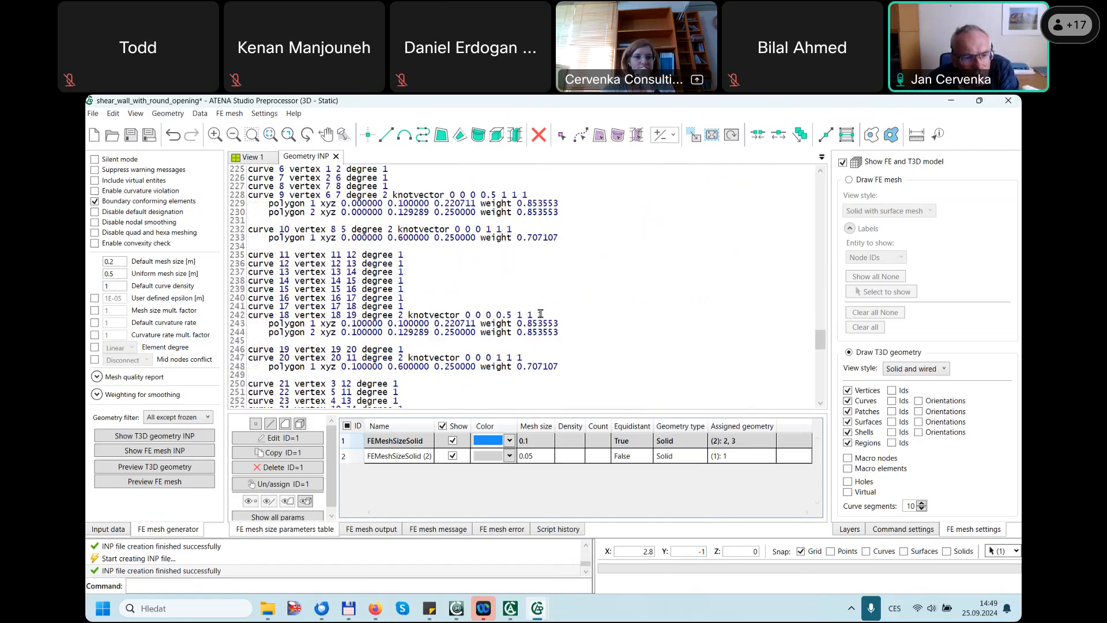
{"action": "scroll", "coordinate": [541, 313], "scroll_direction": "down", "scroll_amount": 7}
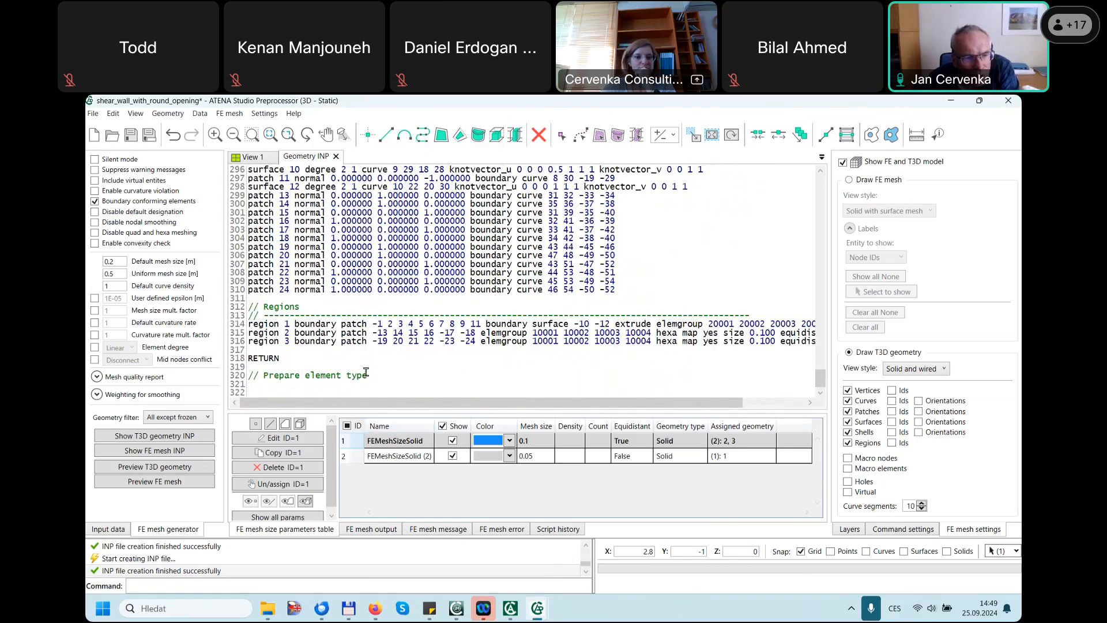
{"action": "scroll", "coordinate": [365, 372], "scroll_direction": "up", "scroll_amount": 20}
{"action": "scroll", "coordinate": [366, 372], "scroll_direction": "up", "scroll_amount": 12}
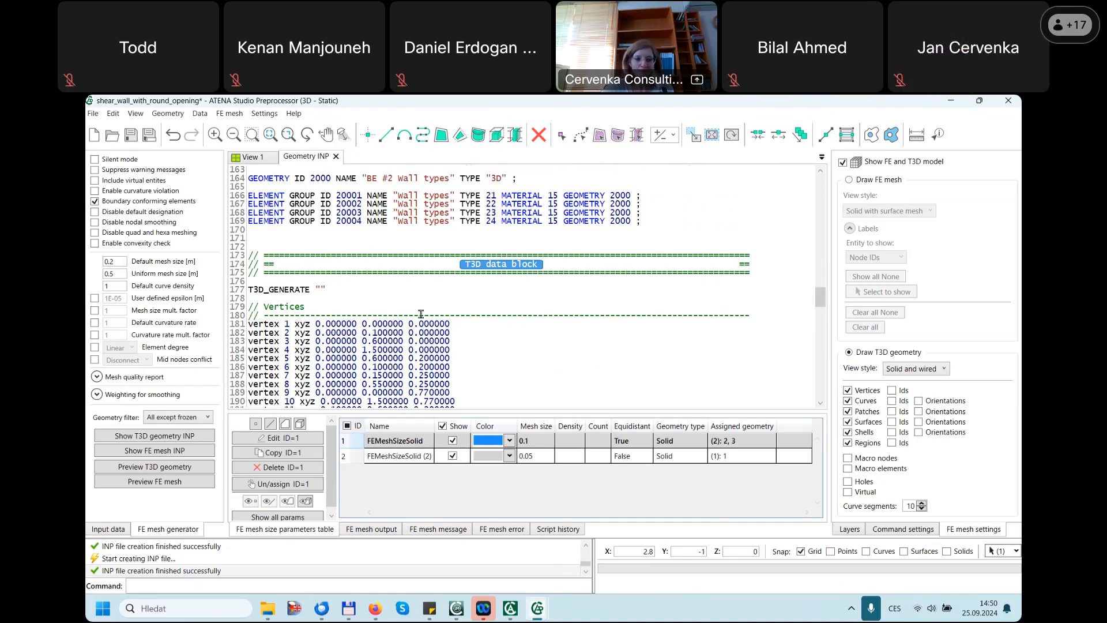
- Show the FE mesh INP and highlight its T3D_GENERATE line with the mesh generator options
{"action": "left_click", "coordinate": [157, 452]}
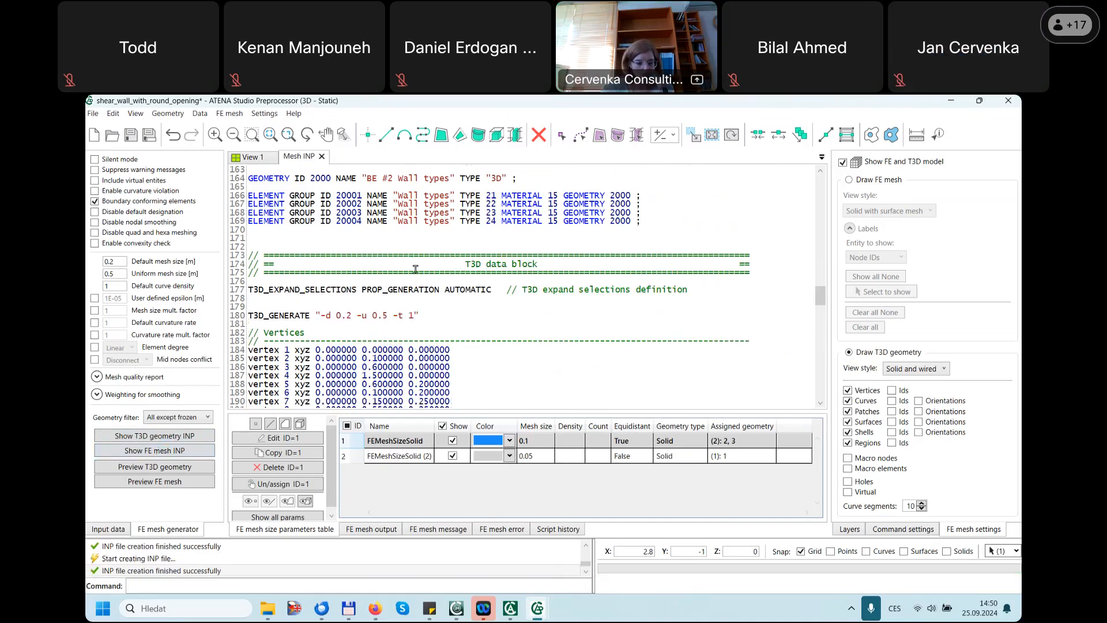
{"action": "double_click", "coordinate": [413, 315]}
{"action": "left_click_drag", "start_coordinate": [384, 315], "coordinate": [240, 319]}
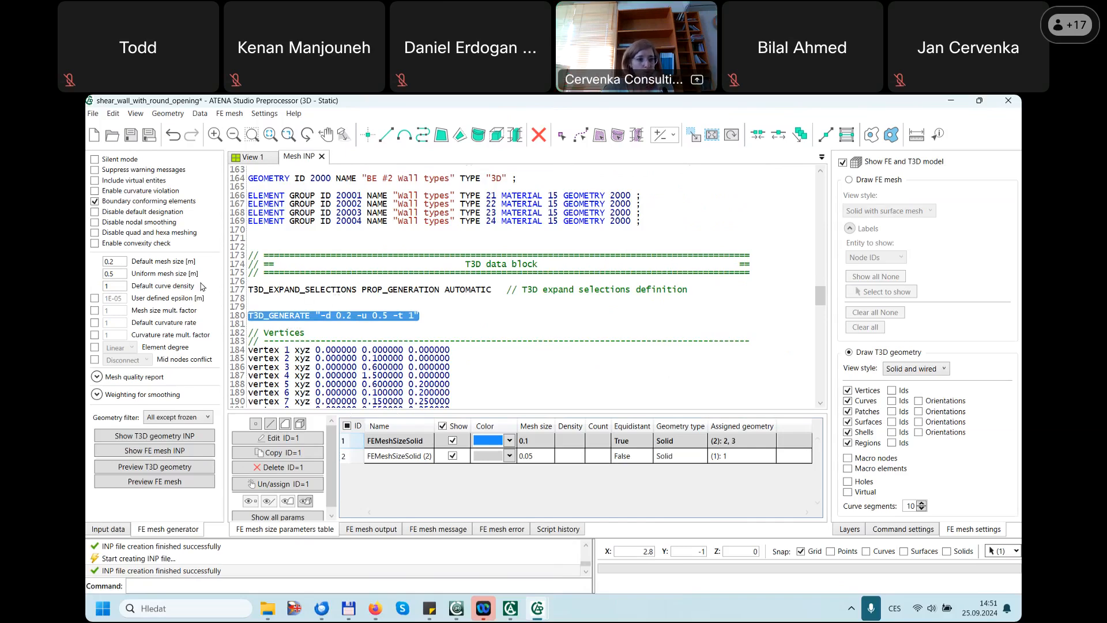
{"action": "left_click_drag", "start_coordinate": [421, 315], "coordinate": [243, 317]}
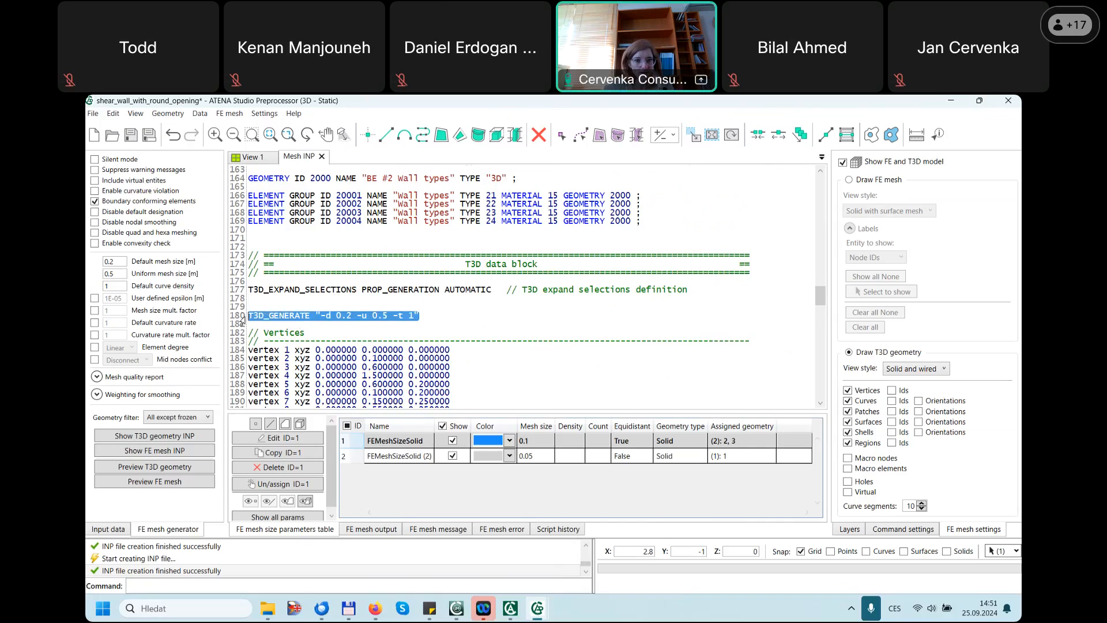
{"action": "left_click", "coordinate": [340, 316]}
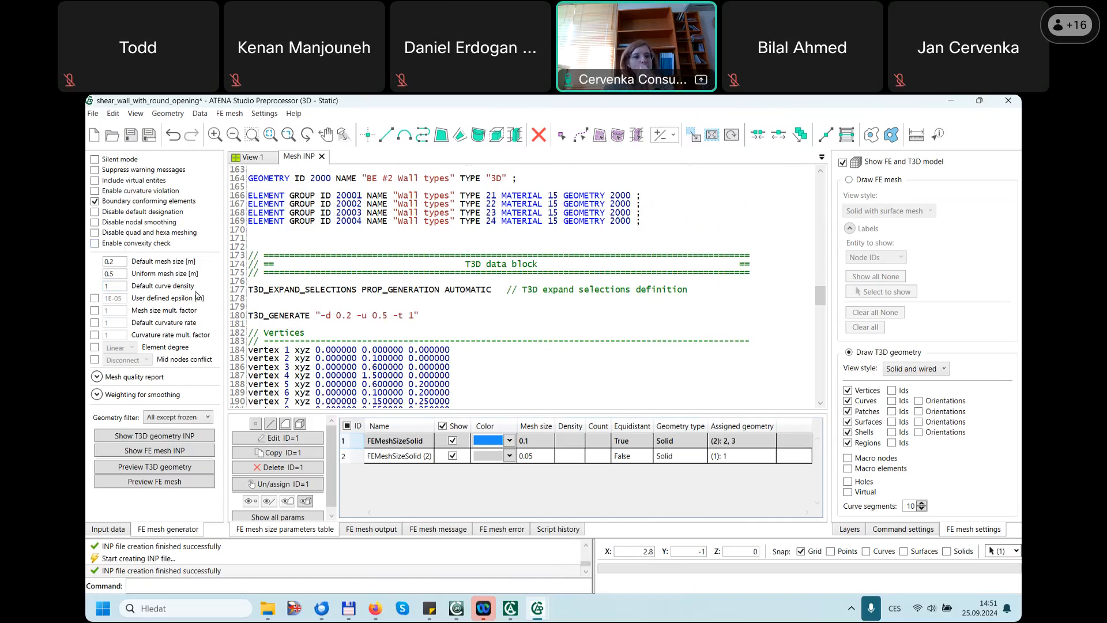
- Enable silent mode with suppressed warning messages for the mesh generator and refresh the FE mesh INP
{"action": "left_click", "coordinate": [96, 160]}
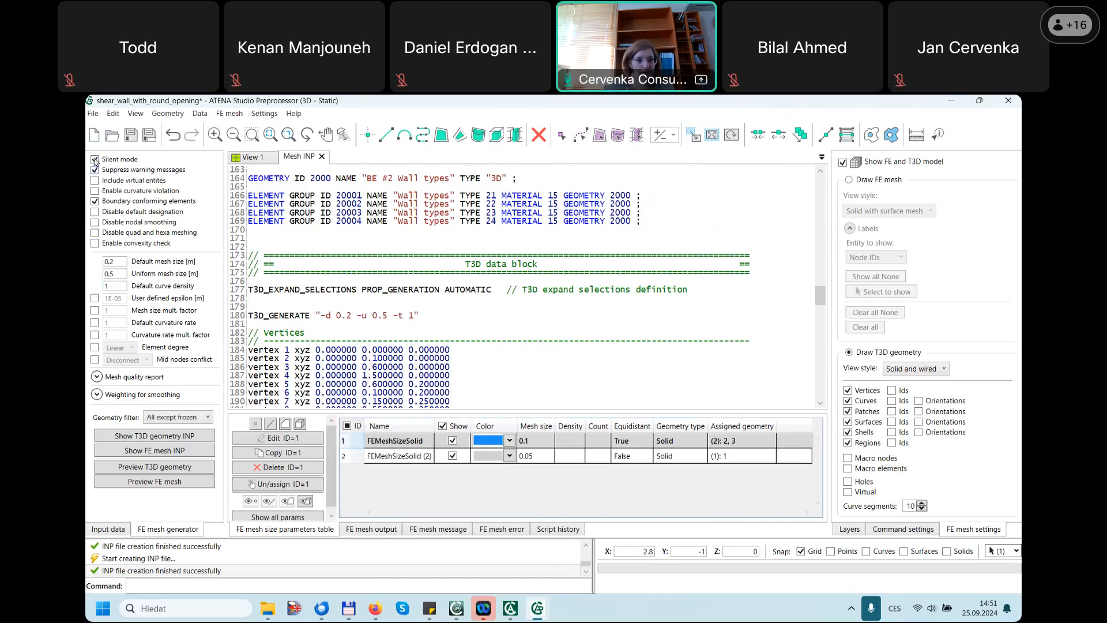
{"action": "left_click", "coordinate": [146, 452]}
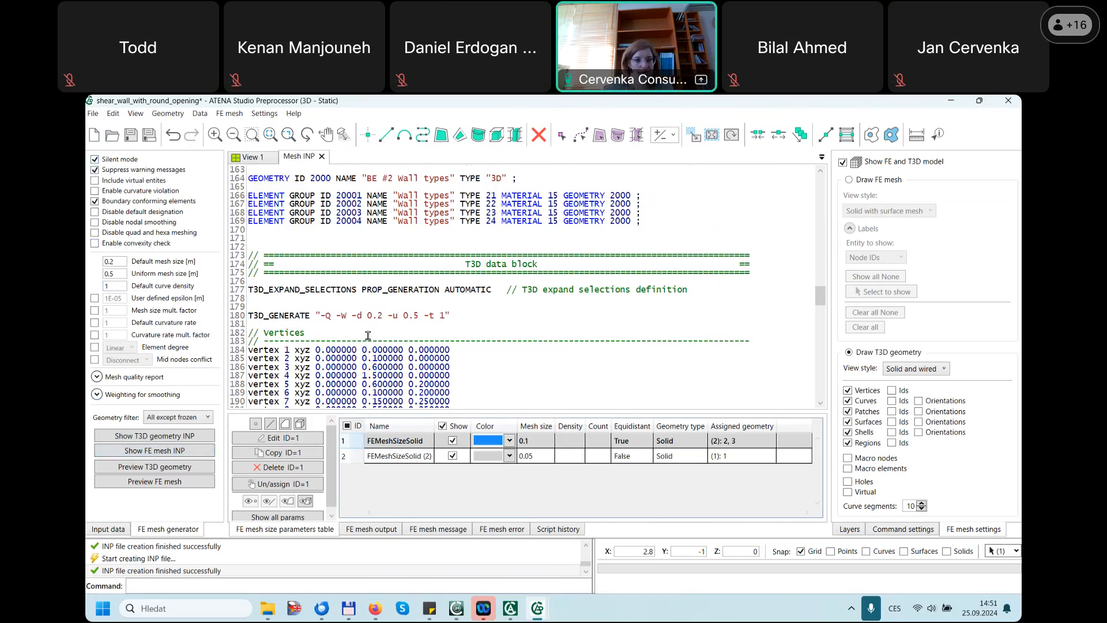
- Highlight the -Q -W options in the T3D_GENERATE line, and disable silent mode and suppressed warning messages for the mesh generator
{"action": "left_click_drag", "start_coordinate": [347, 315], "coordinate": [325, 315]}
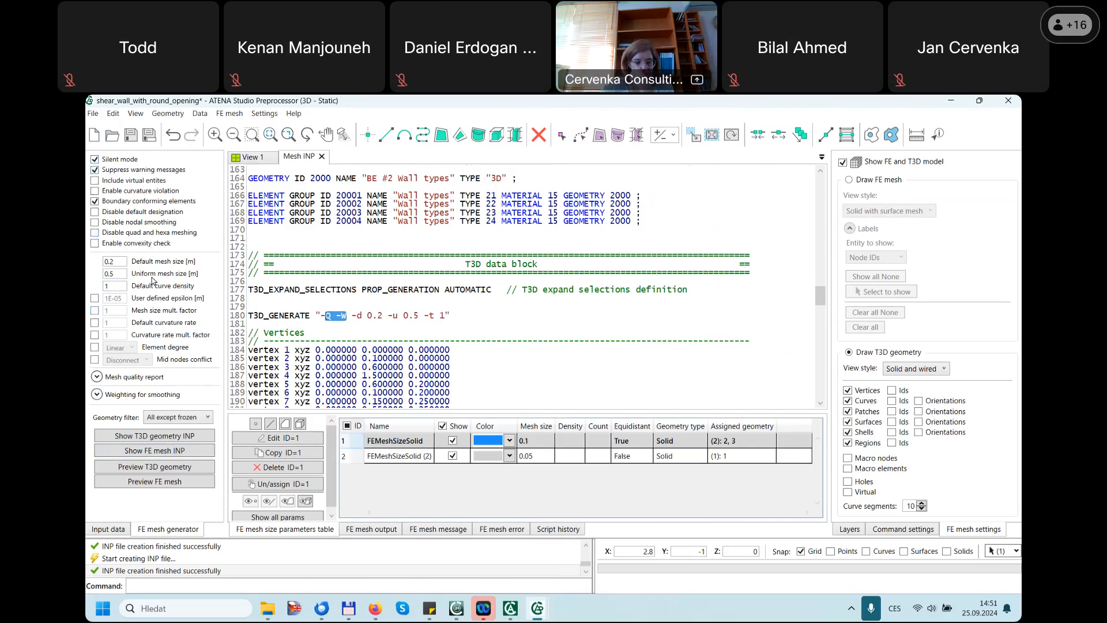
{"action": "left_click", "coordinate": [355, 316]}
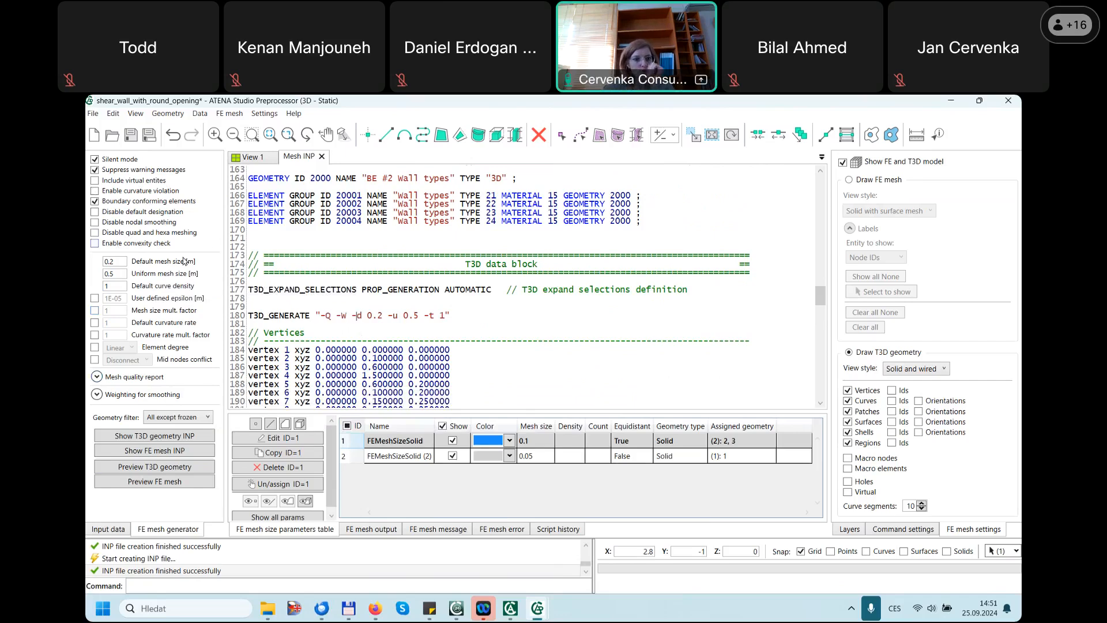
{"action": "left_click", "coordinate": [94, 160]}
{"action": "left_click", "coordinate": [96, 171]}
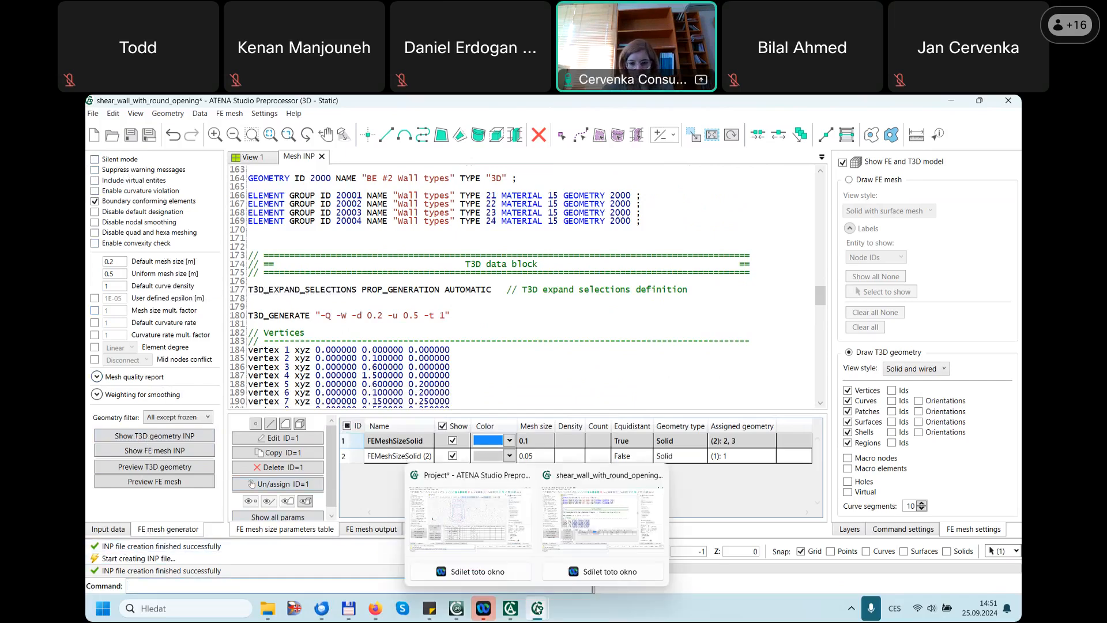
- Switch to ATENA Center, open the T3D.pdf user guide from the Engineering documentation, and hide its bookmarks
{"action": "mouse_move", "coordinate": [456, 609]}
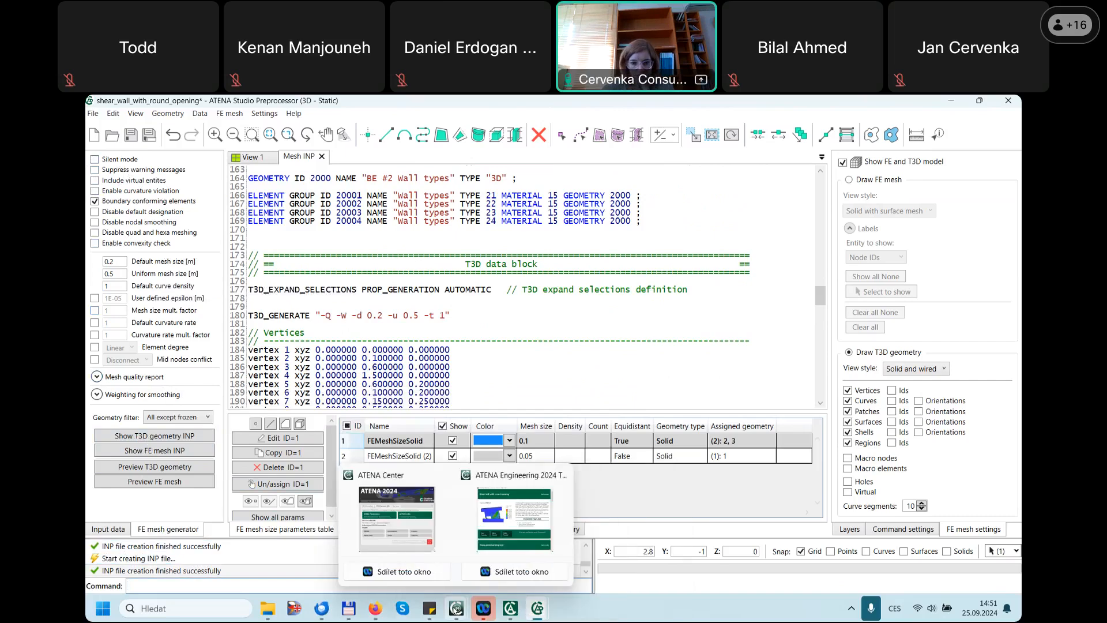
{"action": "left_click", "coordinate": [413, 541]}
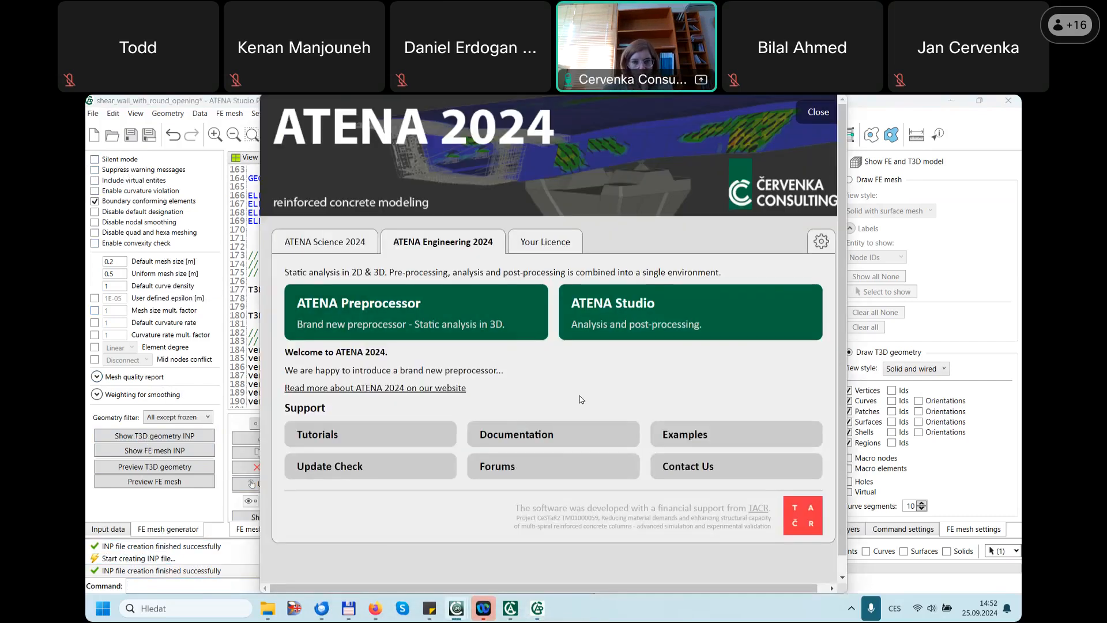
{"action": "left_click", "coordinate": [528, 435]}
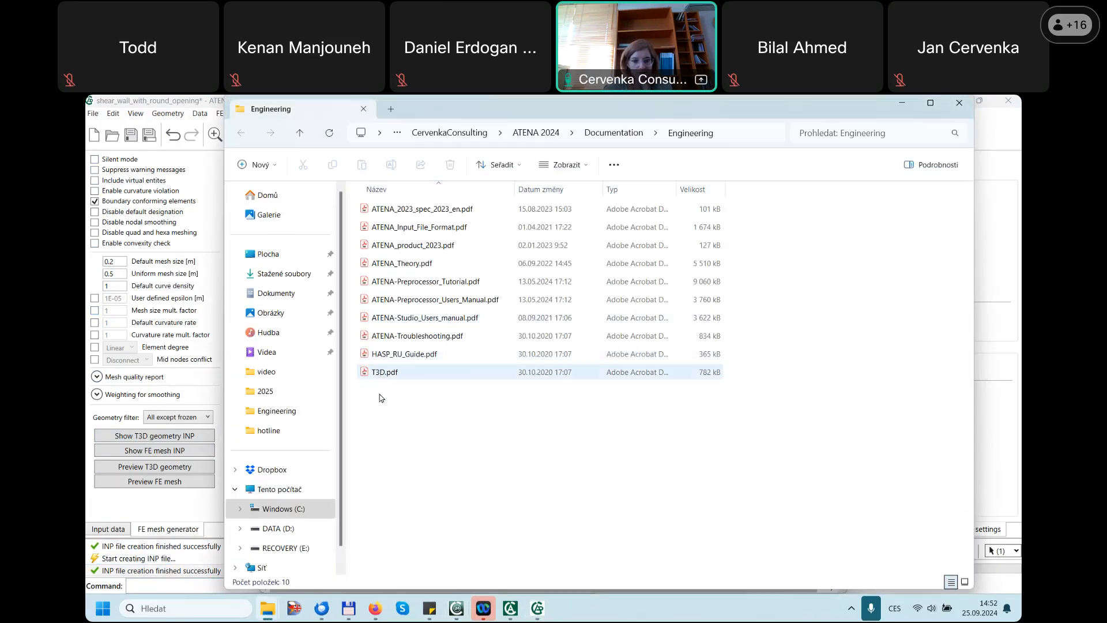
{"action": "left_click", "coordinate": [385, 375]}
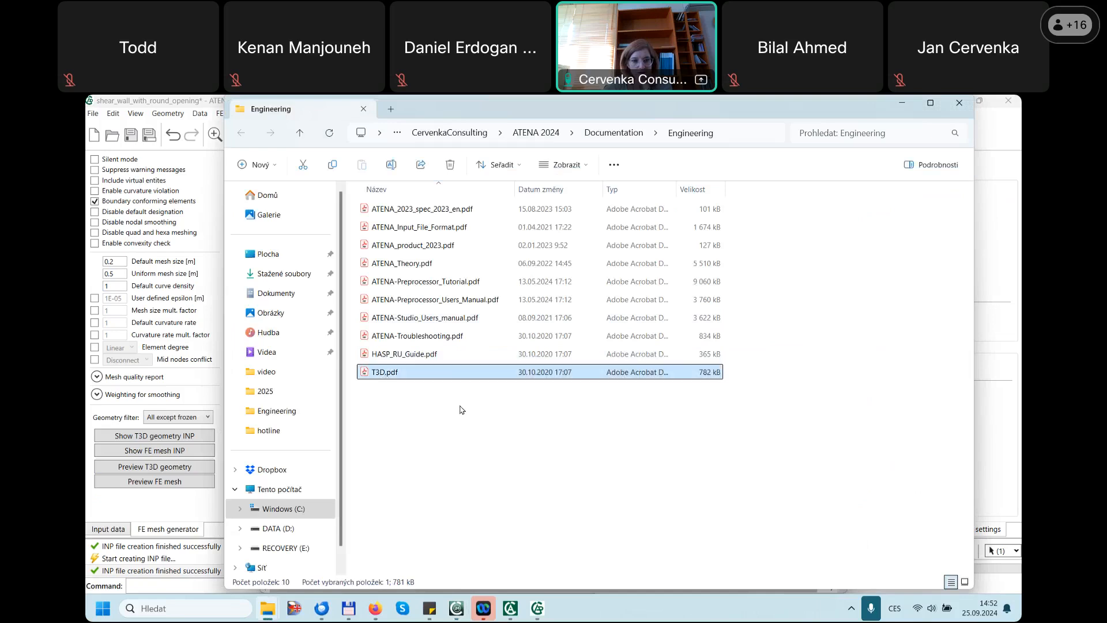
{"action": "double_click", "coordinate": [385, 372]}
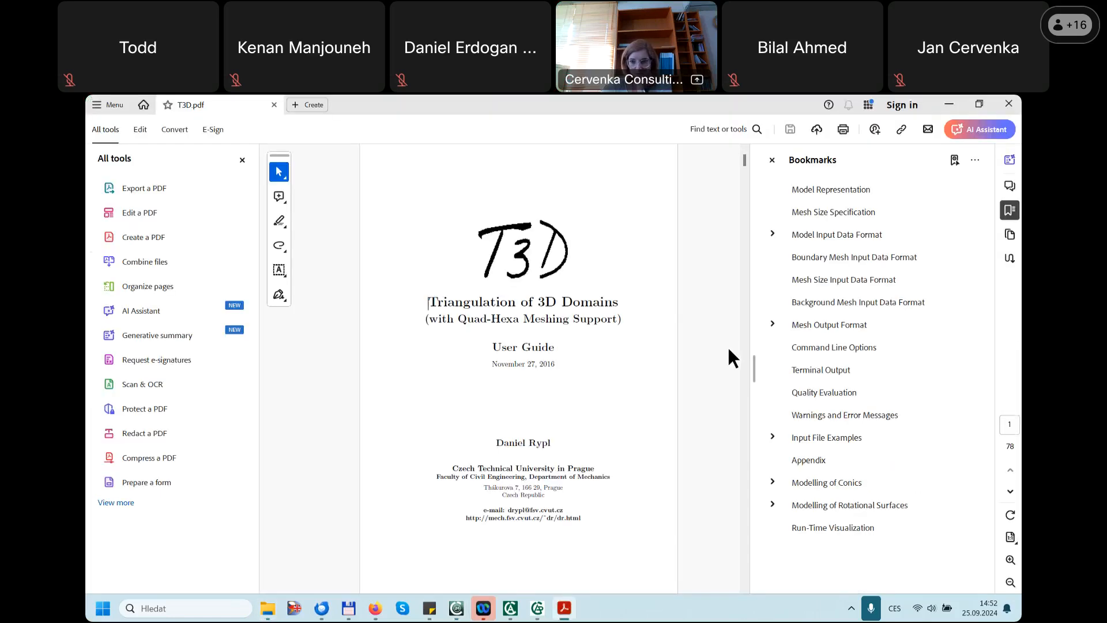
{"action": "left_click", "coordinate": [773, 160]}
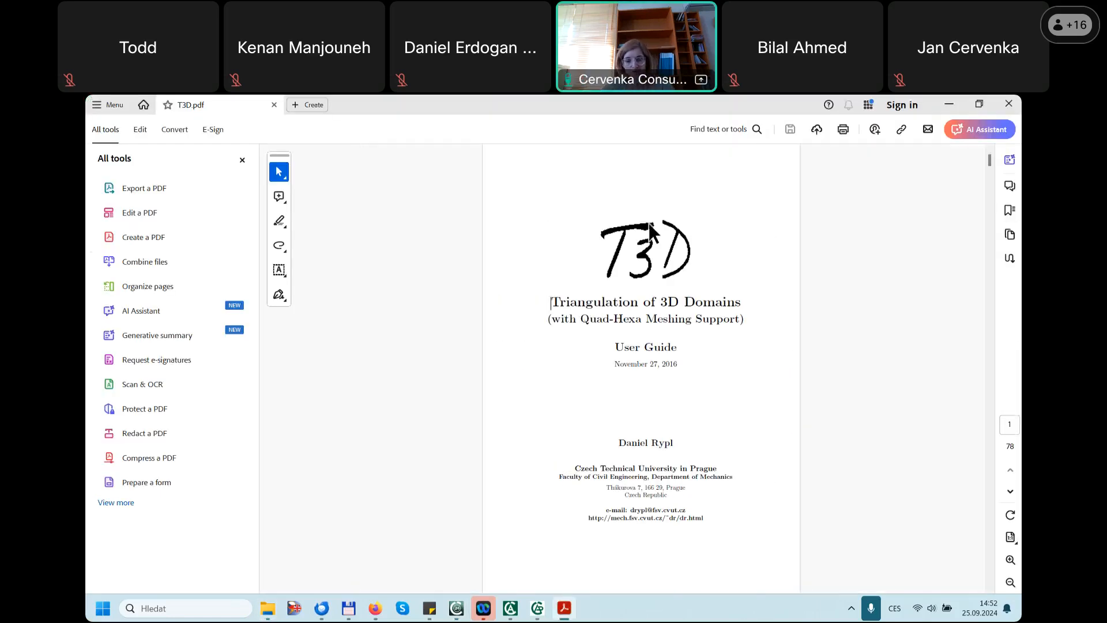
- Check the Silent mode description in the shear wall project's mesh generator settings and search the T3D user guide for "silent mode"
{"action": "mouse_move", "coordinate": [532, 613]}
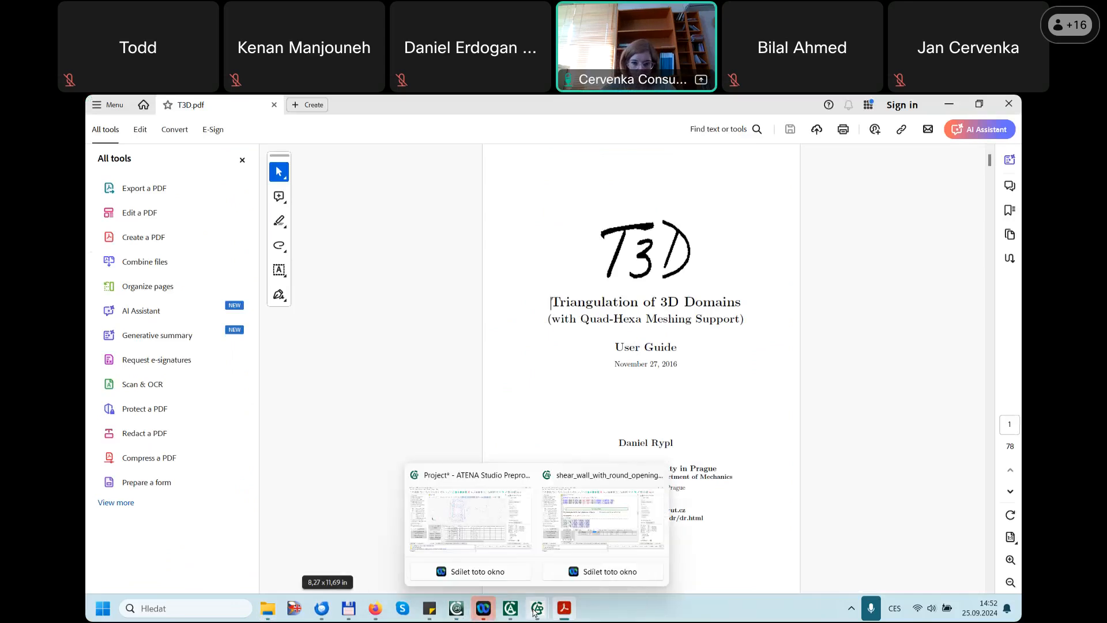
{"action": "left_click", "coordinate": [594, 513]}
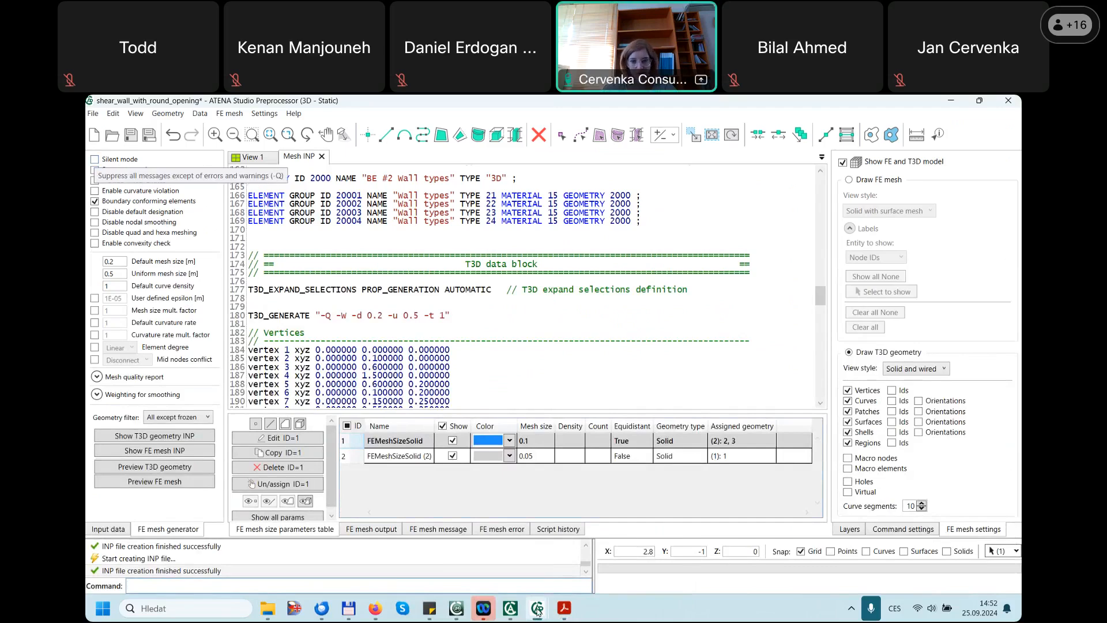
{"action": "left_click", "coordinate": [564, 608]}
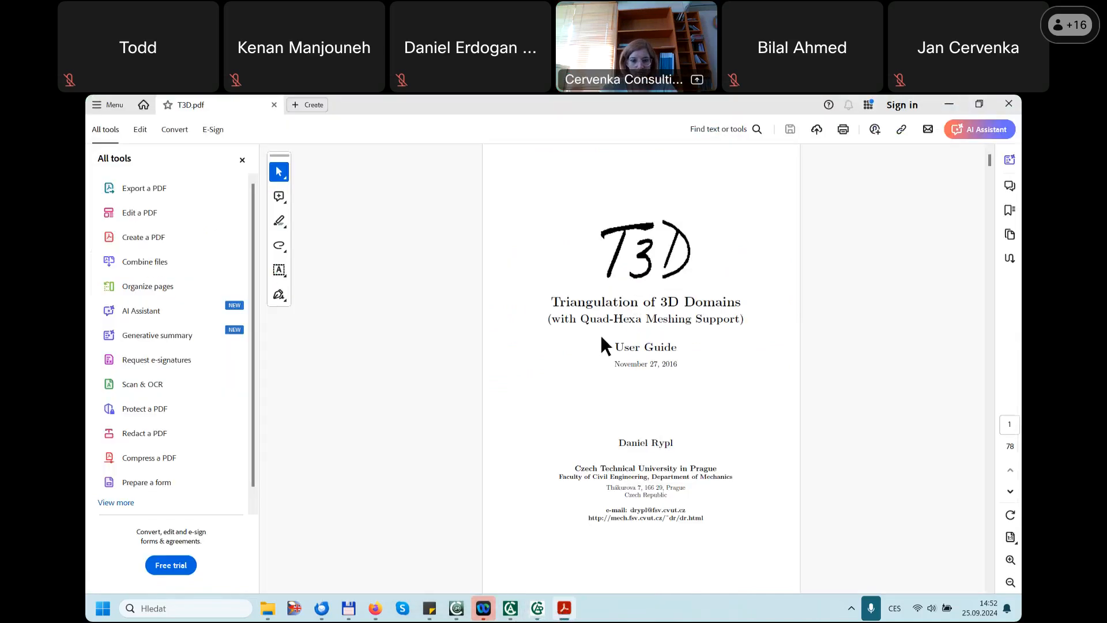
{"action": "key", "text": "ctrl+f"}
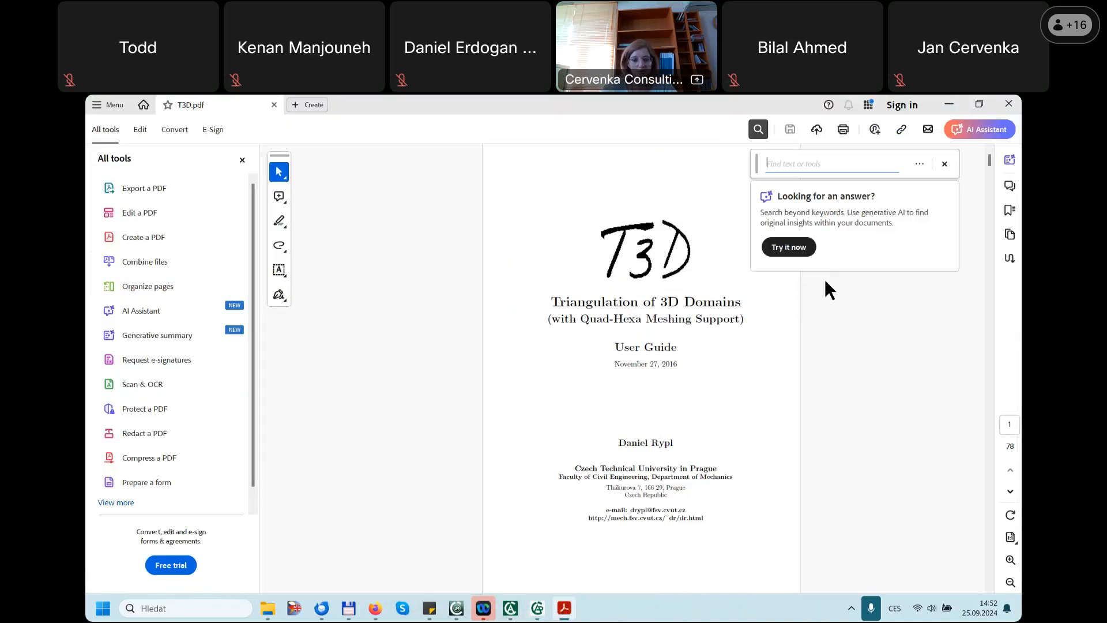
{"action": "type", "text": "silent mode"}
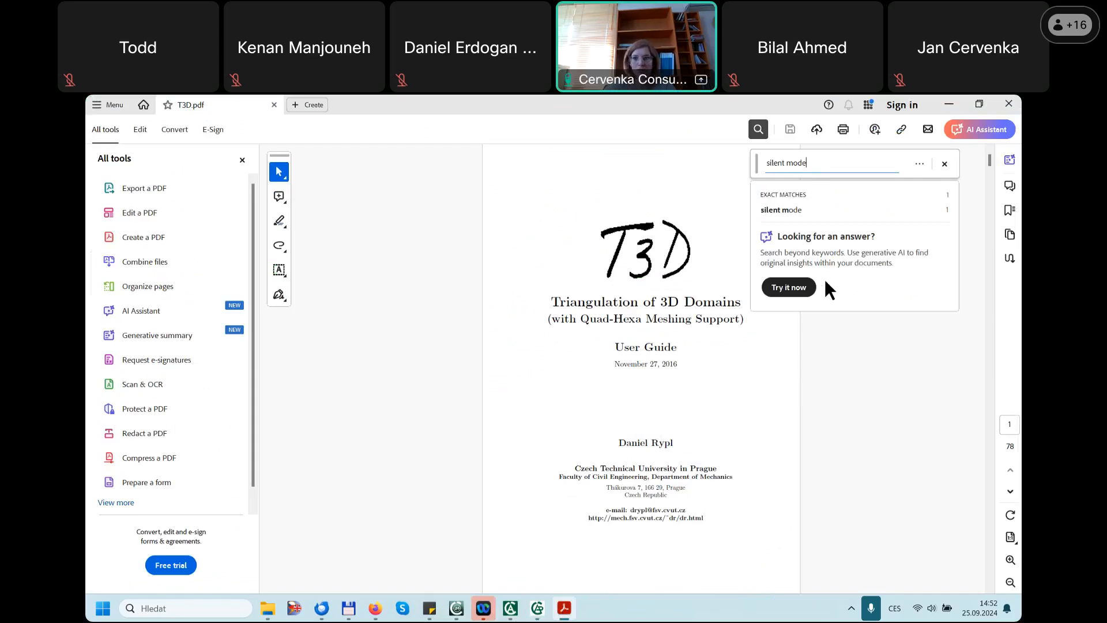
{"action": "key", "text": "Return"}
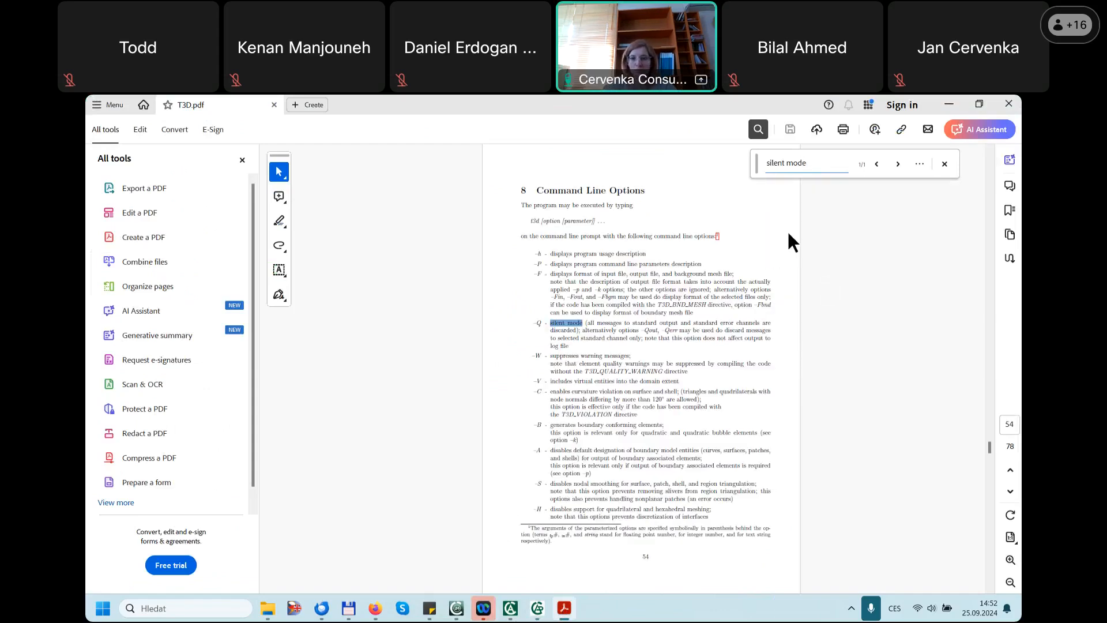
- Enlarge the T3D guide page, highlight the Command Line Options heading and the -Q silent mode entry, and review the remaining options
{"action": "left_click", "coordinate": [1009, 558]}
{"action": "left_click", "coordinate": [944, 163]}
{"action": "left_click_drag", "start_coordinate": [631, 202], "coordinate": [484, 205]}
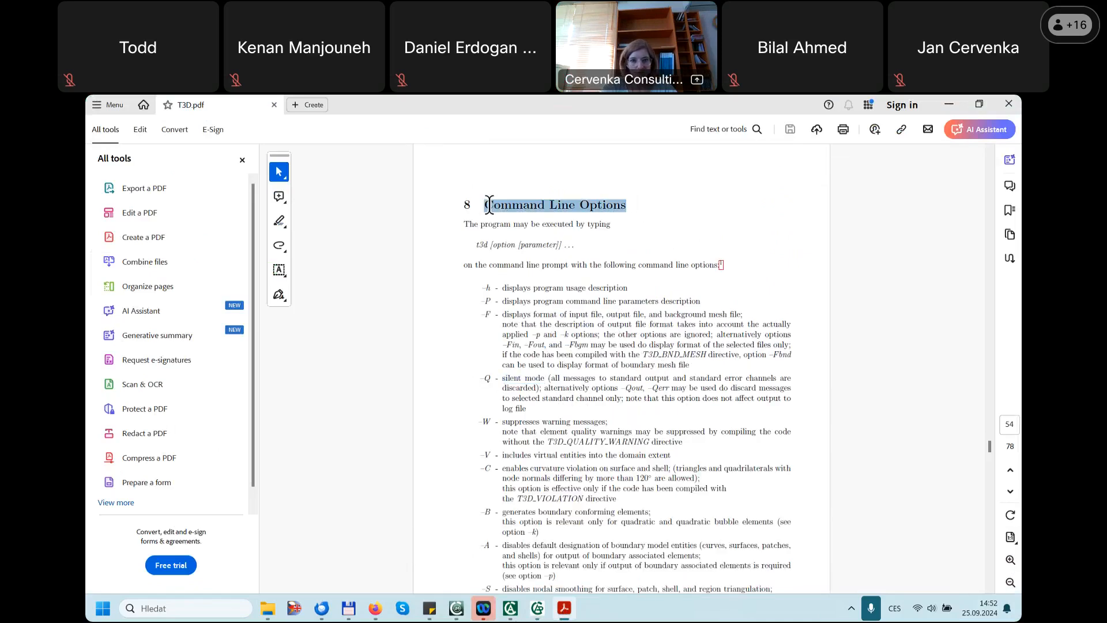
{"action": "left_click_drag", "start_coordinate": [503, 379], "coordinate": [595, 379]}
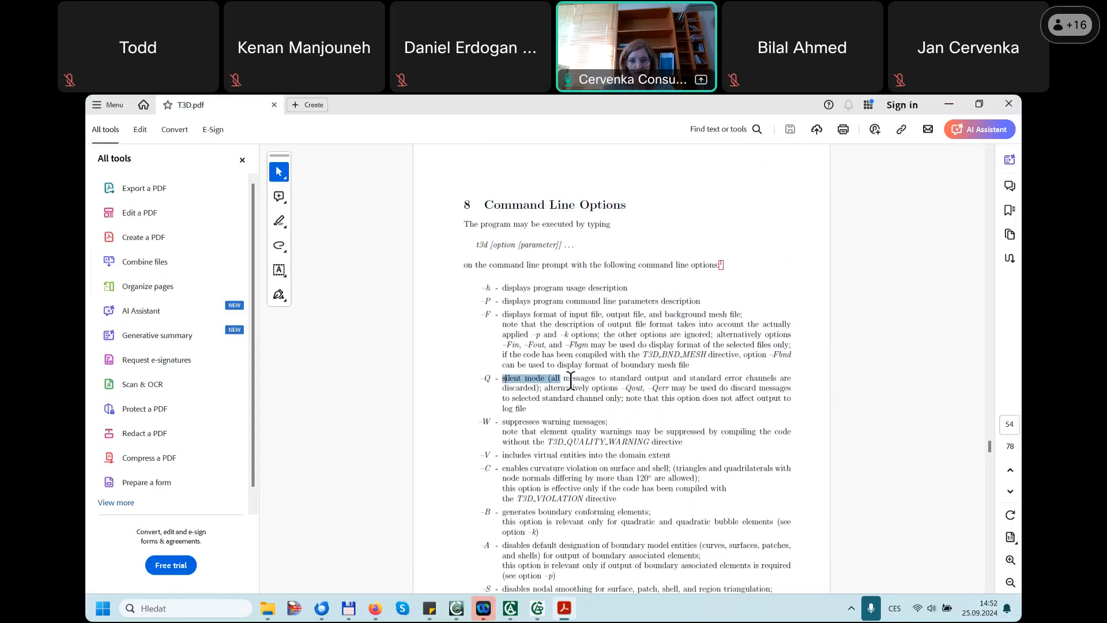
{"action": "left_click", "coordinate": [815, 394]}
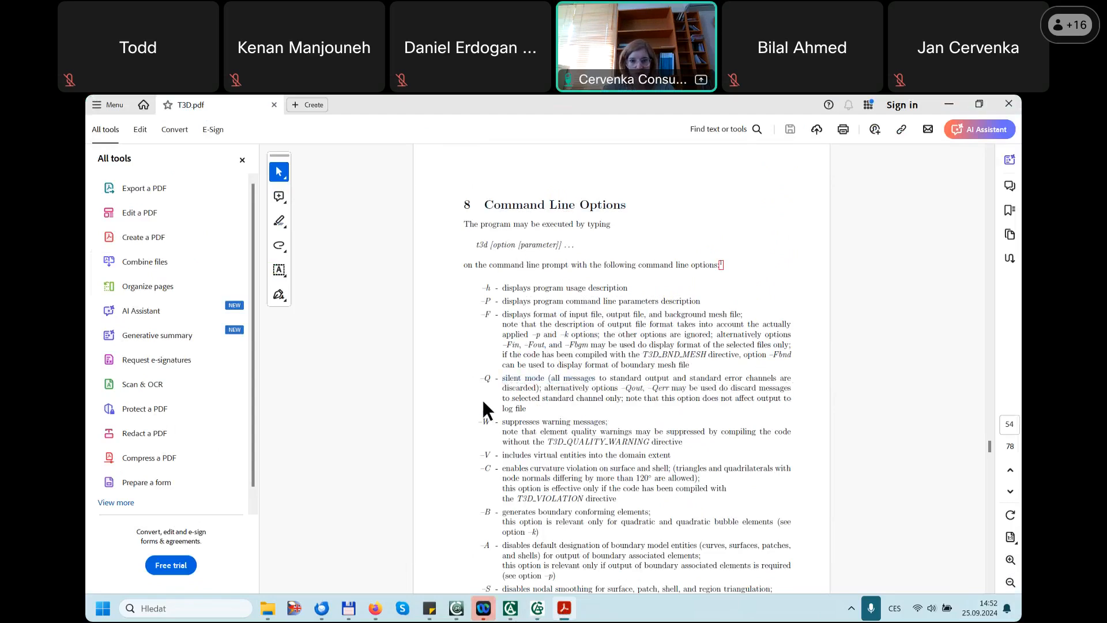
{"action": "scroll", "coordinate": [485, 409], "scroll_direction": "down", "scroll_amount": 3}
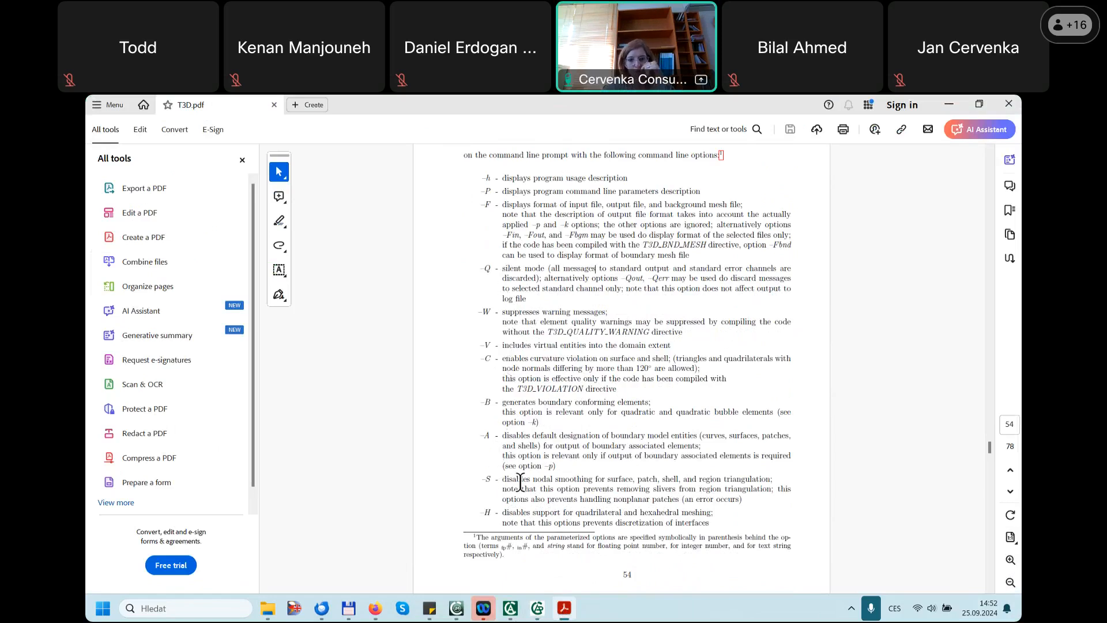
- Switch back to the shear wall project in ATENA Preprocessor and show the meshed model in View 1
{"action": "mouse_move", "coordinate": [538, 609]}
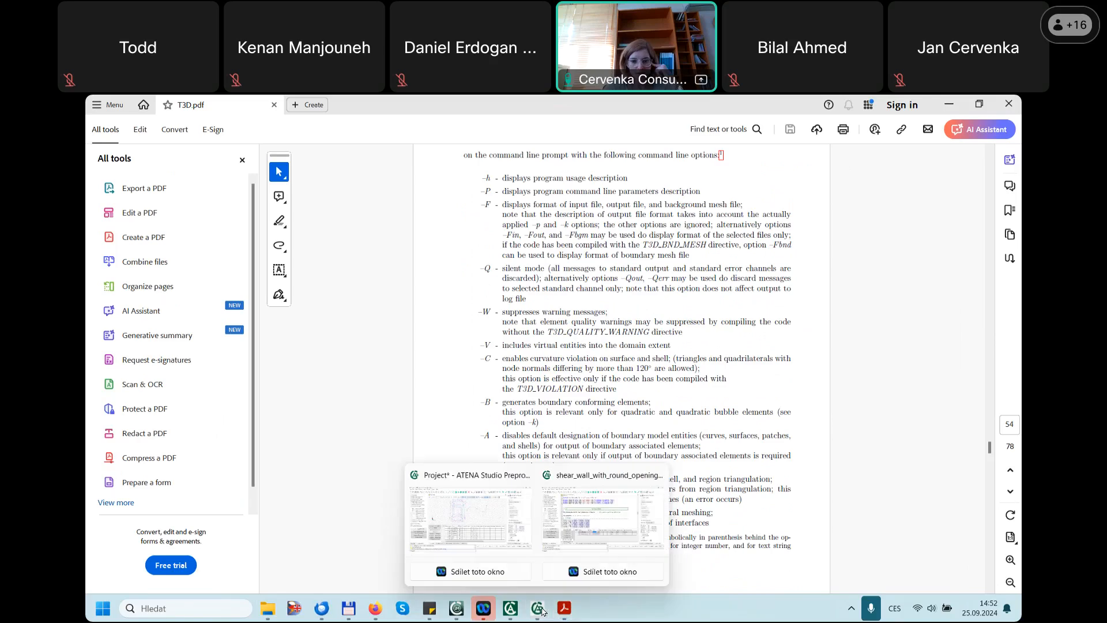
{"action": "left_click", "coordinate": [588, 513]}
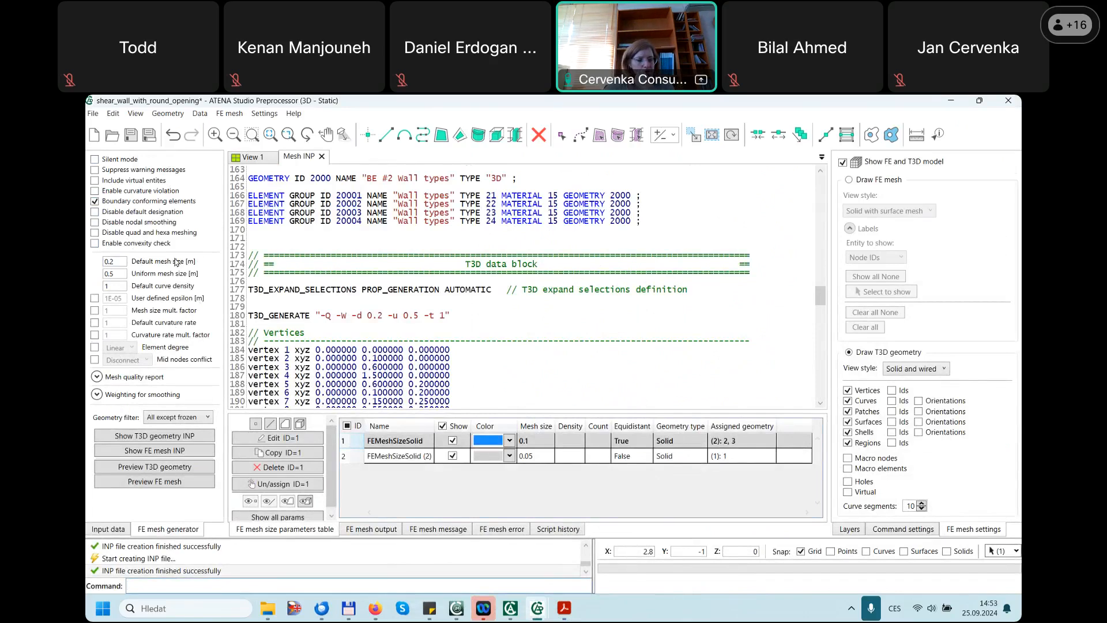
{"action": "left_click", "coordinate": [250, 160]}
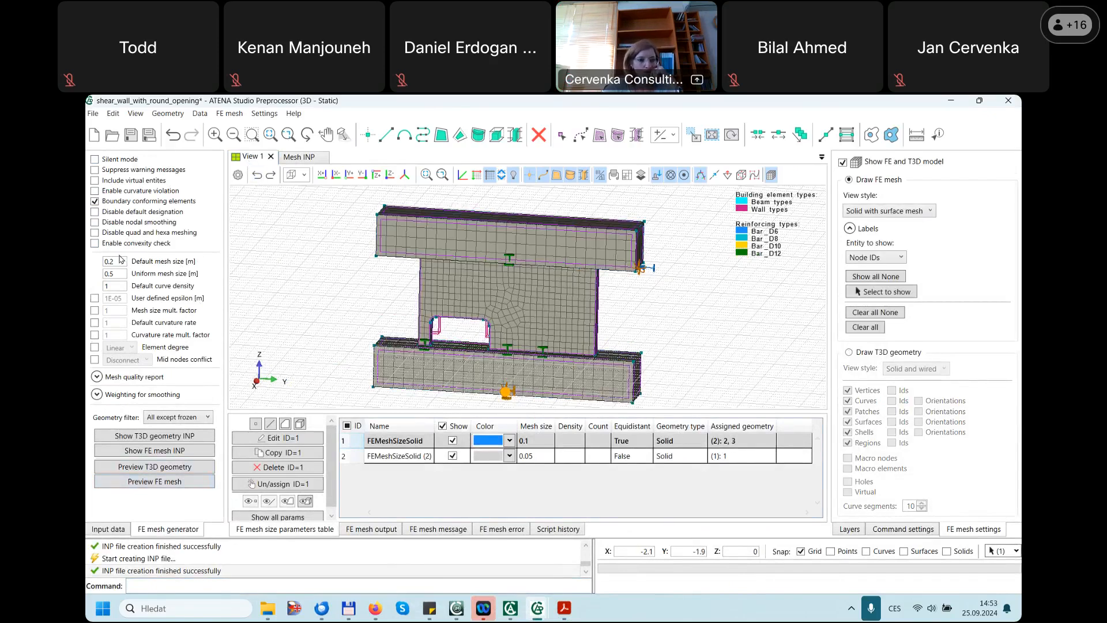
- Compare the FE mesh parameters in the input data with the generator's default mesh size, uniform mesh size and default curve density settings
{"action": "left_click", "coordinate": [115, 528]}
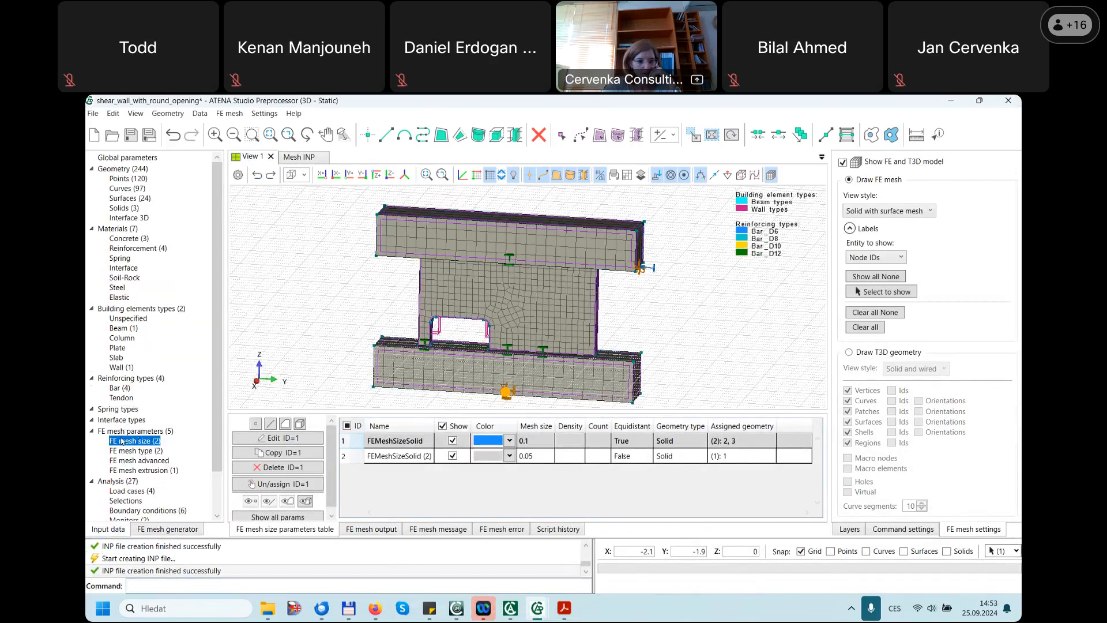
{"action": "left_click", "coordinate": [166, 530]}
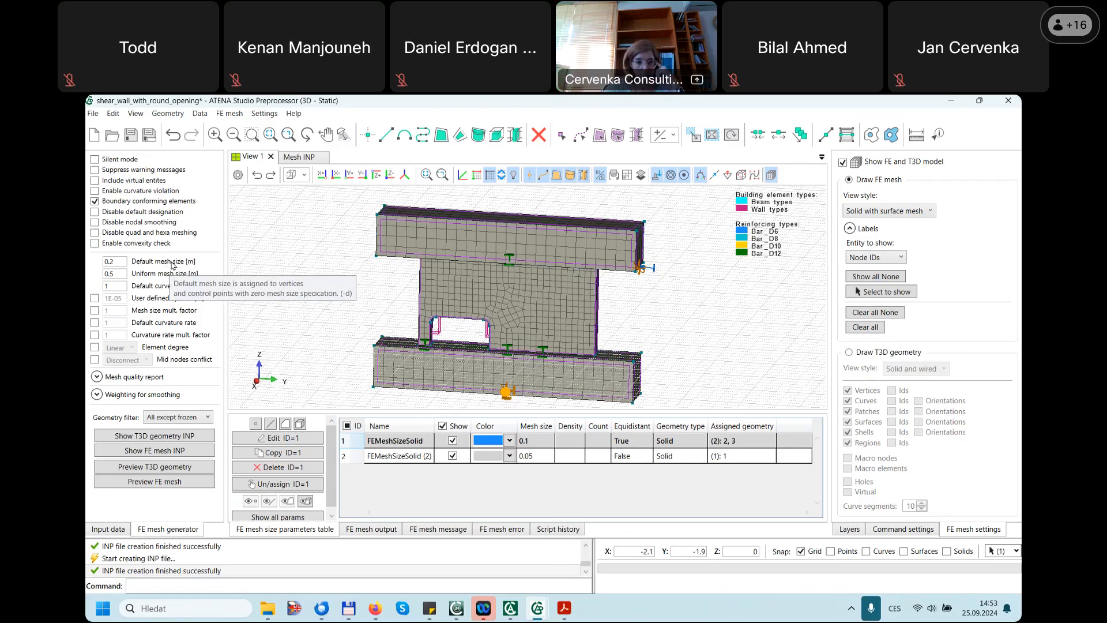
{"action": "left_click", "coordinate": [108, 529]}
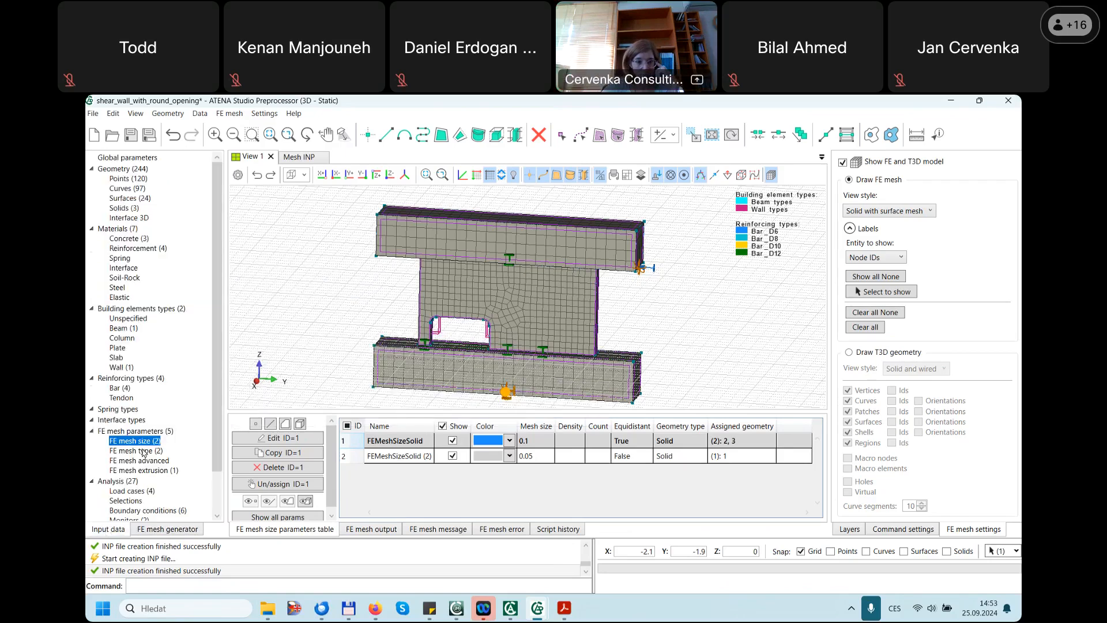
{"action": "left_click", "coordinate": [170, 530]}
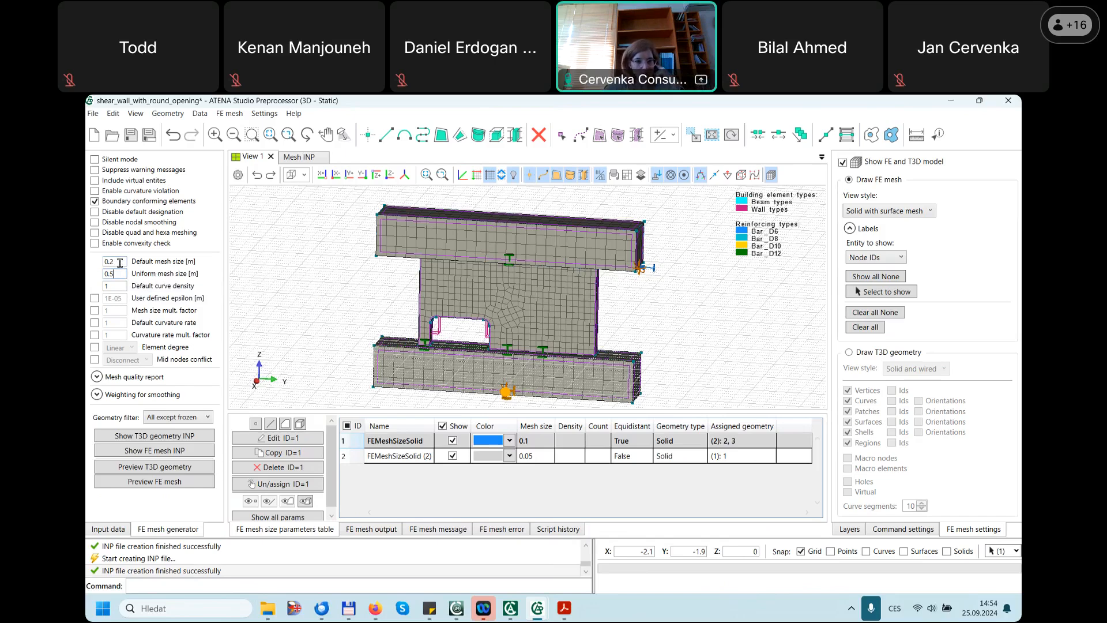
{"action": "mouse_move", "coordinate": [138, 290]}
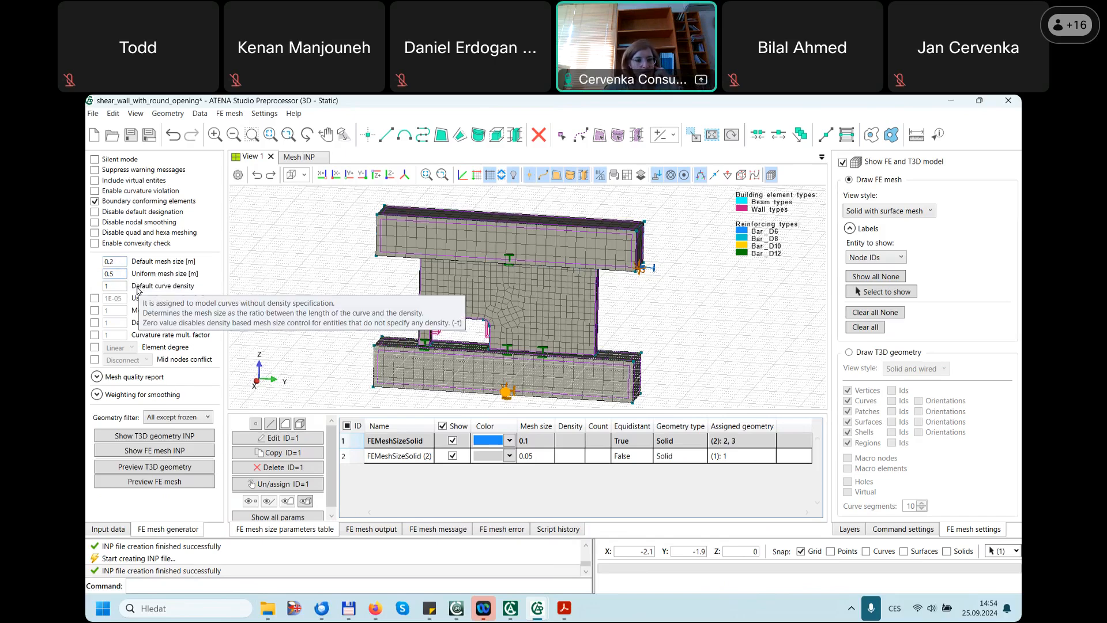
{"action": "left_click", "coordinate": [107, 533]}
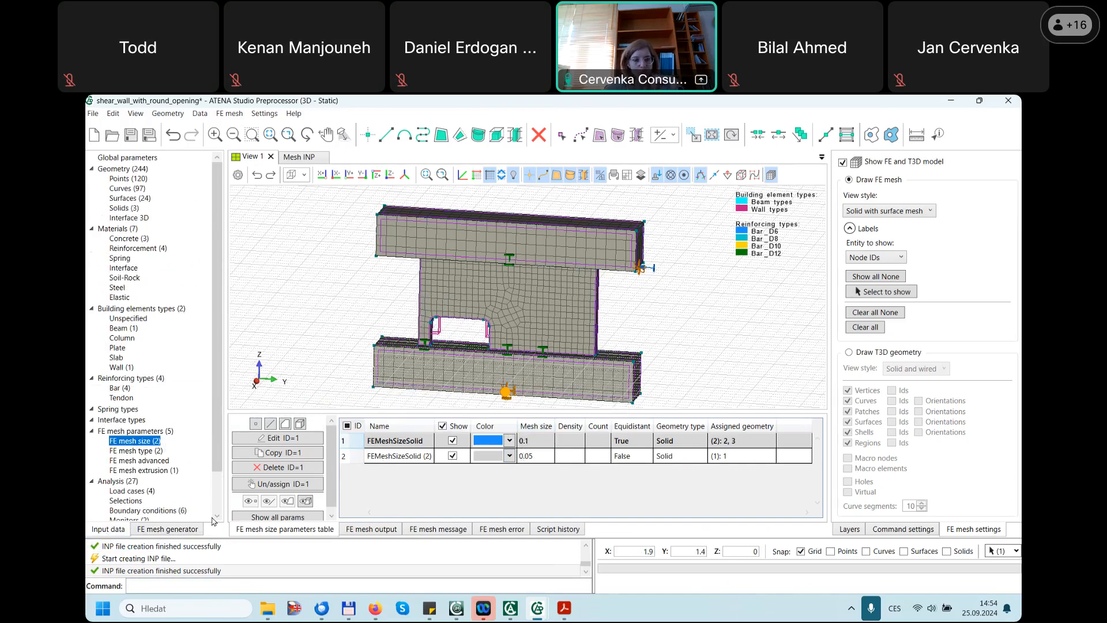
{"action": "left_click", "coordinate": [169, 529]}
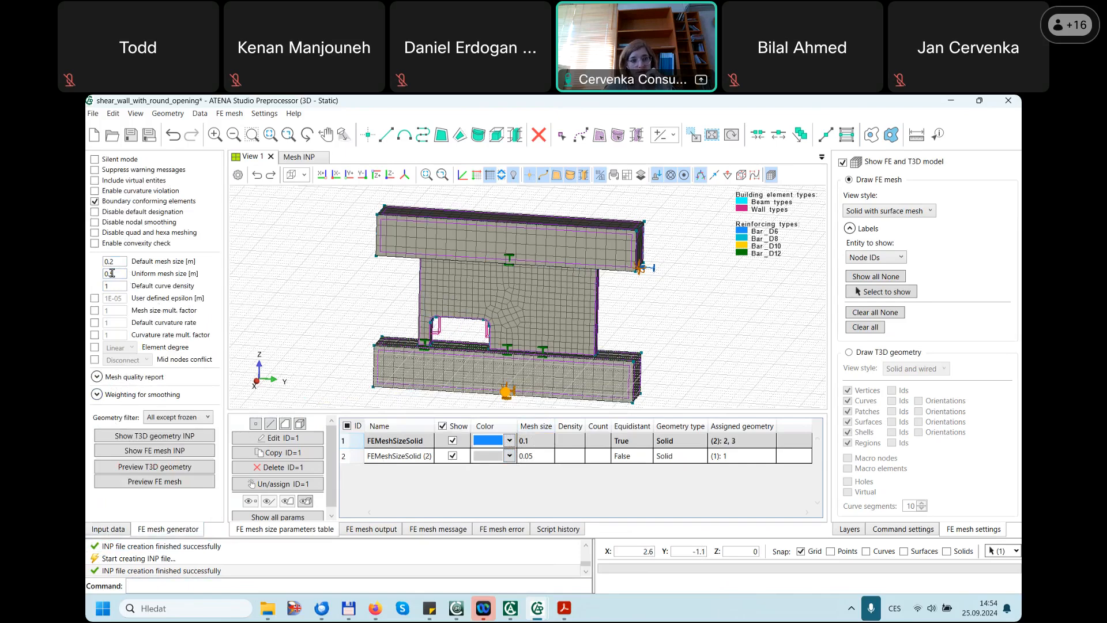
- Set the generator's uniform mesh size to 0.05 m and preview the FE mesh
{"action": "type", "text": "5"}
{"action": "key", "text": "BackSpace"}
{"action": "type", "text": "05"}
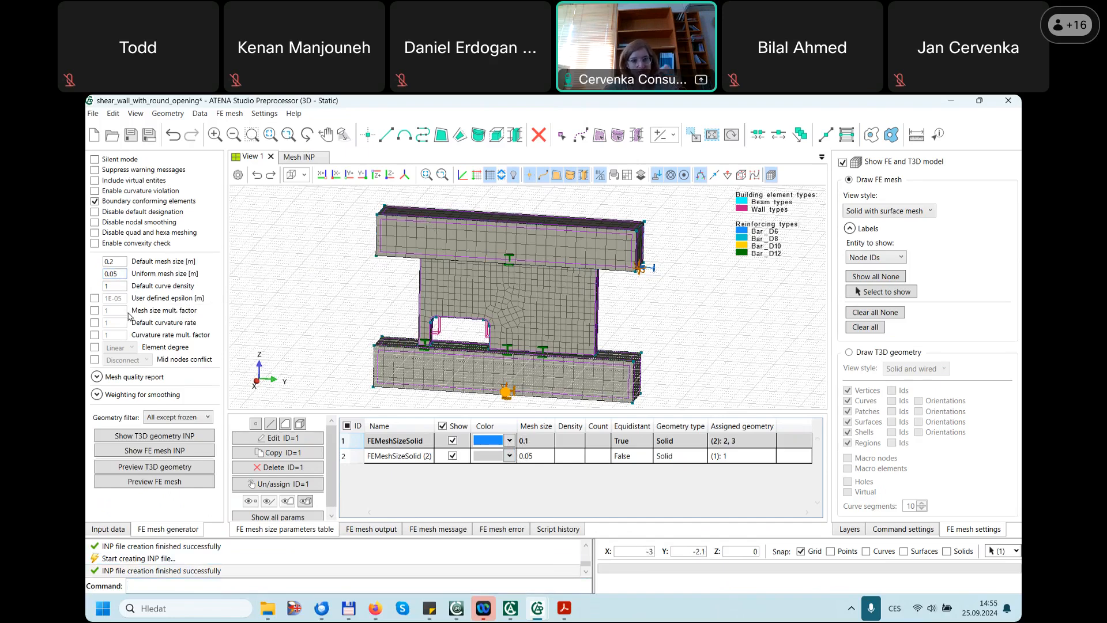
{"action": "left_click", "coordinate": [167, 487]}
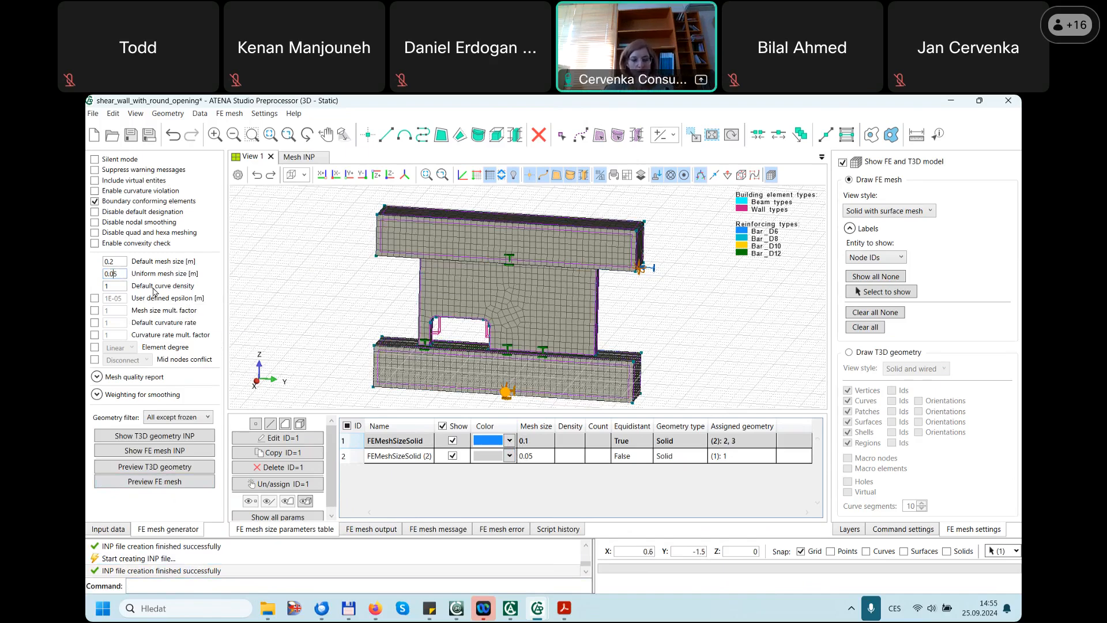
- Restore the uniform mesh size to 0.5 m and preview the FE mesh again
{"action": "key", "text": "BackSpace"}
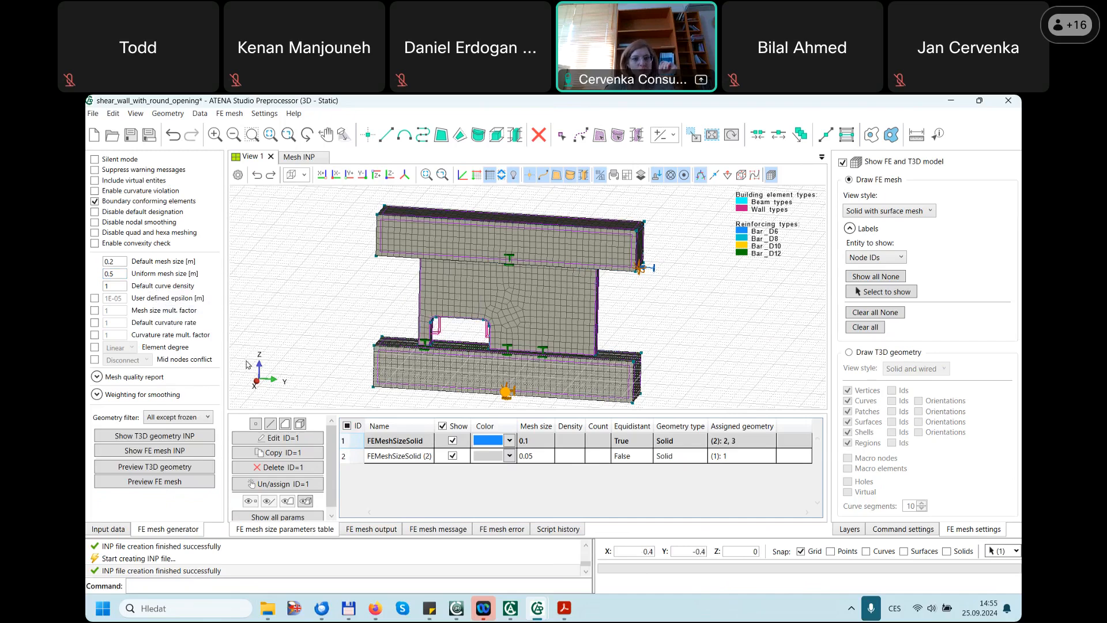
{"action": "left_click", "coordinate": [135, 481]}
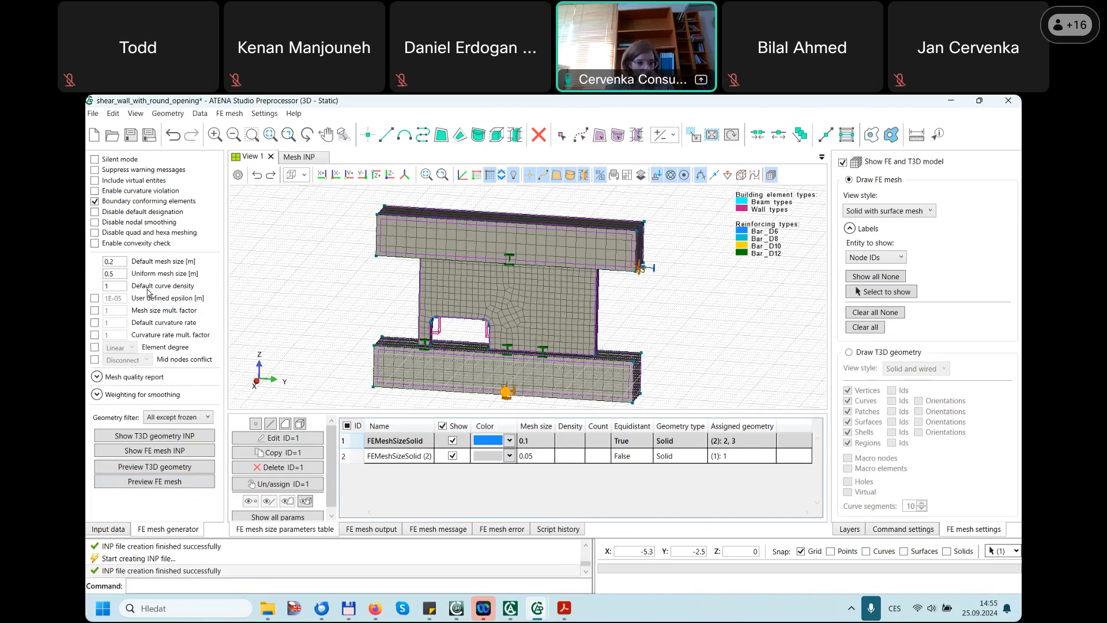
- Set the generator's default curve density to 10, preview the FE mesh and inspect the wall's end face
{"action": "mouse_move", "coordinate": [155, 290]}
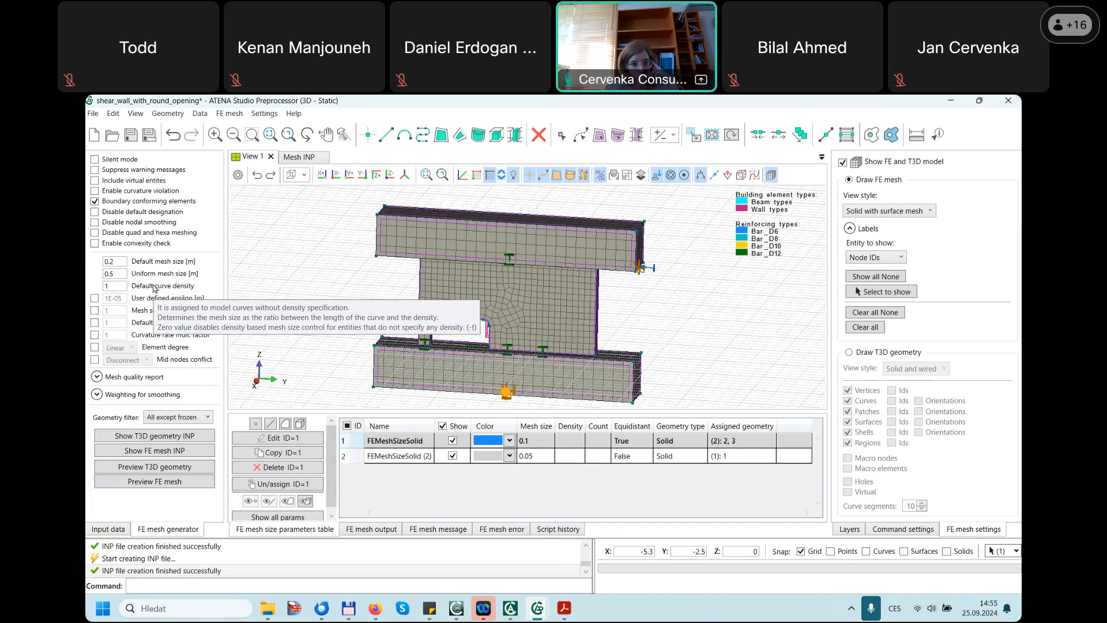
{"action": "left_click_drag", "start_coordinate": [112, 286], "coordinate": [97, 287]}
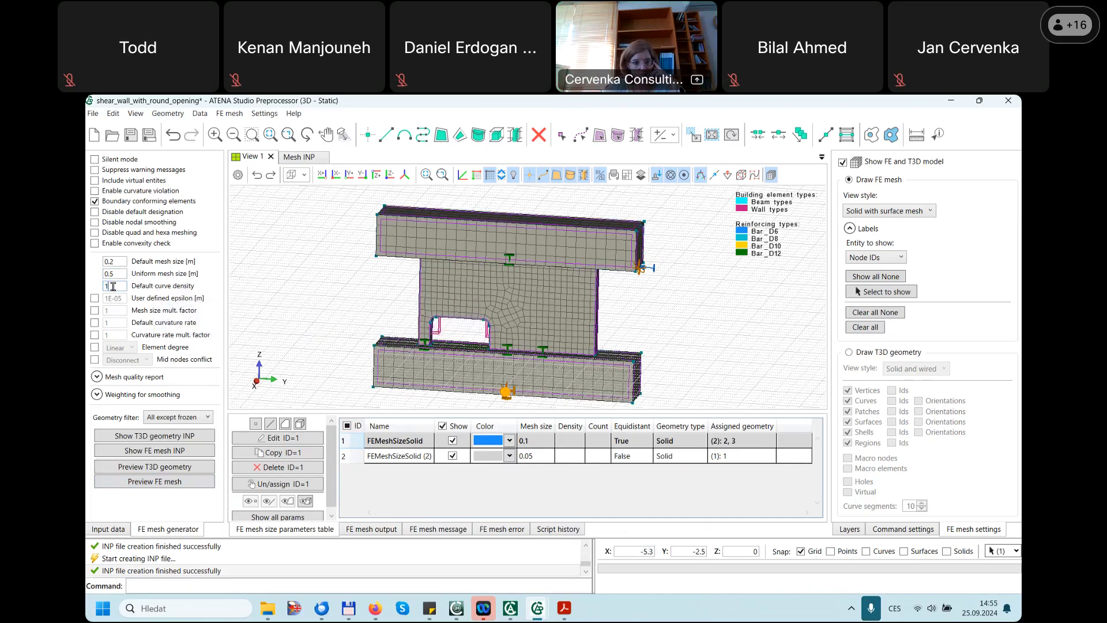
{"action": "type", "text": "10"}
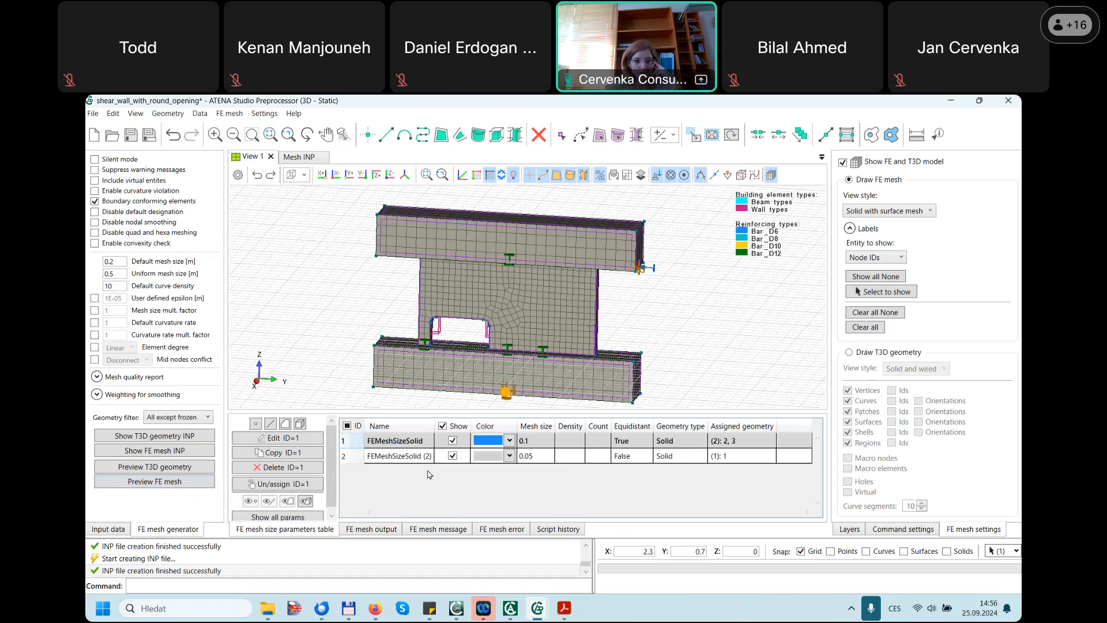
{"action": "left_click", "coordinate": [161, 482]}
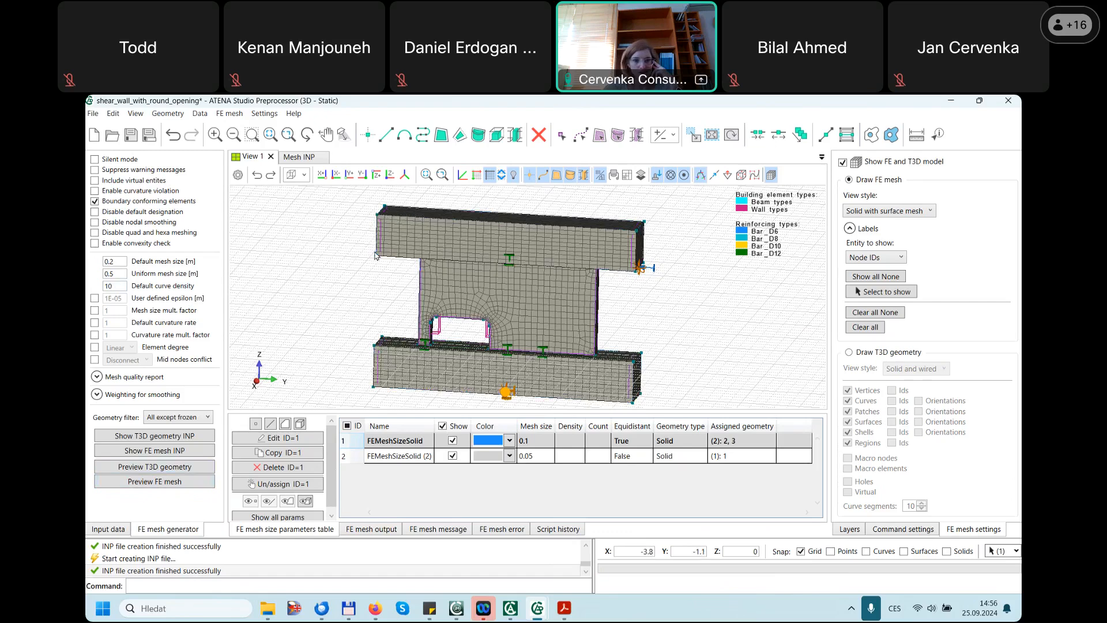
{"action": "middle_click_drag", "start_coordinate": [559, 241], "coordinate": [504, 310]}
{"action": "scroll", "coordinate": [491, 315], "scroll_direction": "up", "scroll_amount": 4}
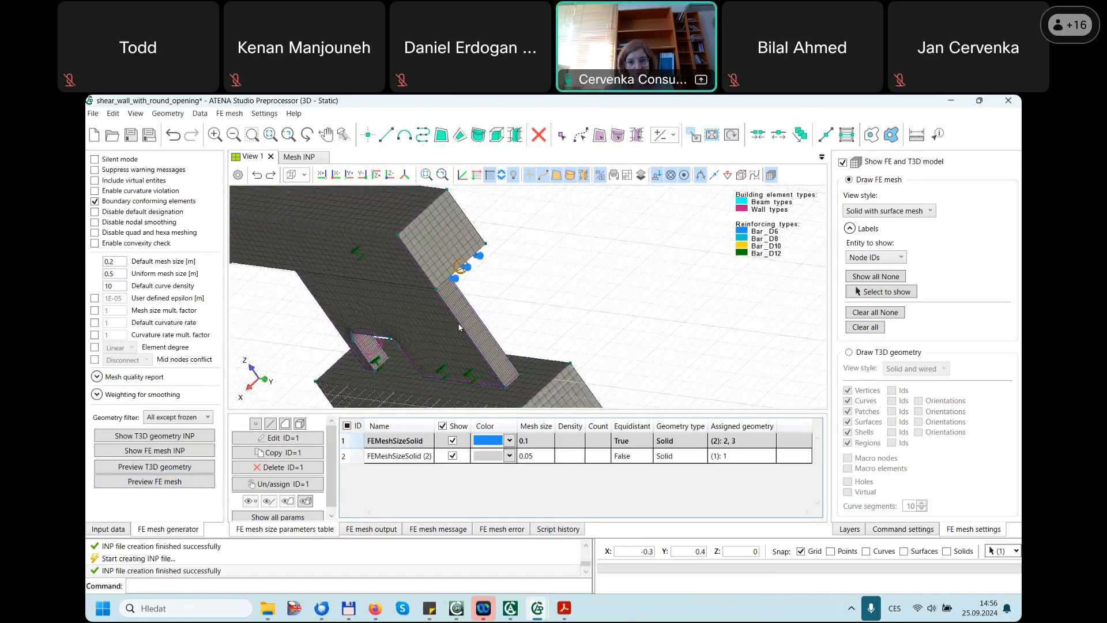
- Restore the default curve density to 1 and preview the FE mesh again
{"action": "left_click", "coordinate": [123, 285]}
{"action": "key", "text": "BackSpace"}
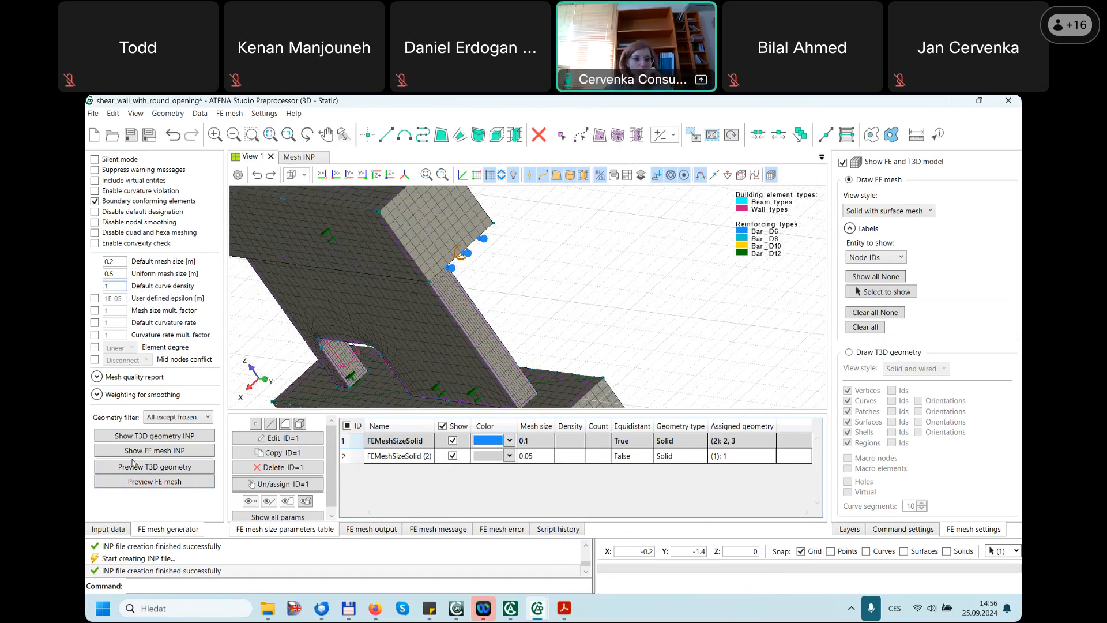
{"action": "left_click", "coordinate": [142, 482]}
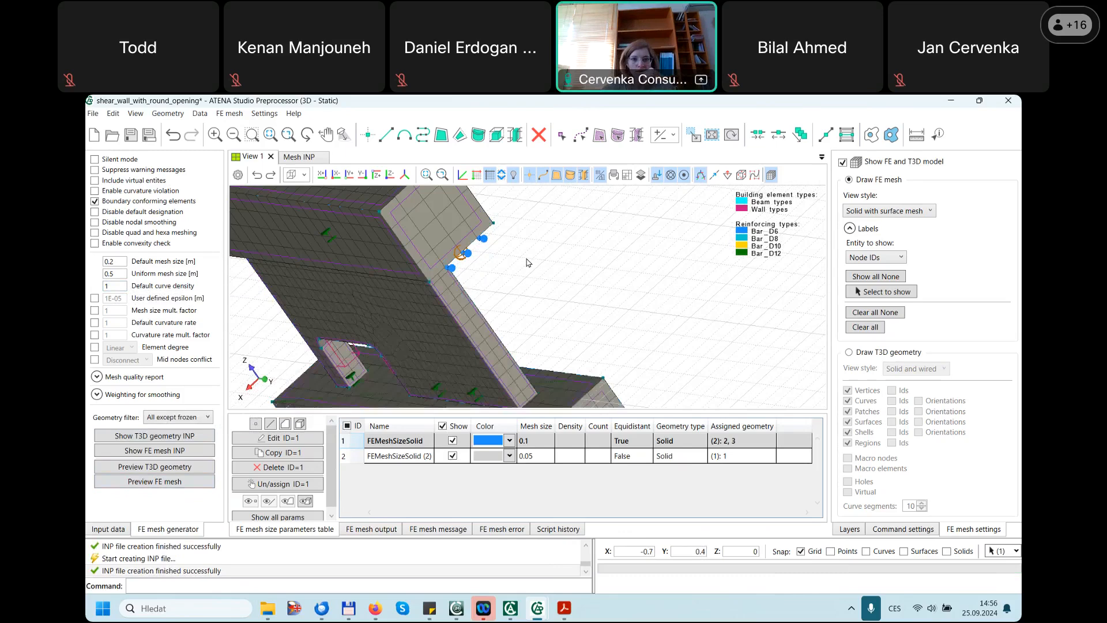
{"action": "middle_click_drag", "start_coordinate": [417, 289], "coordinate": [415, 254]}
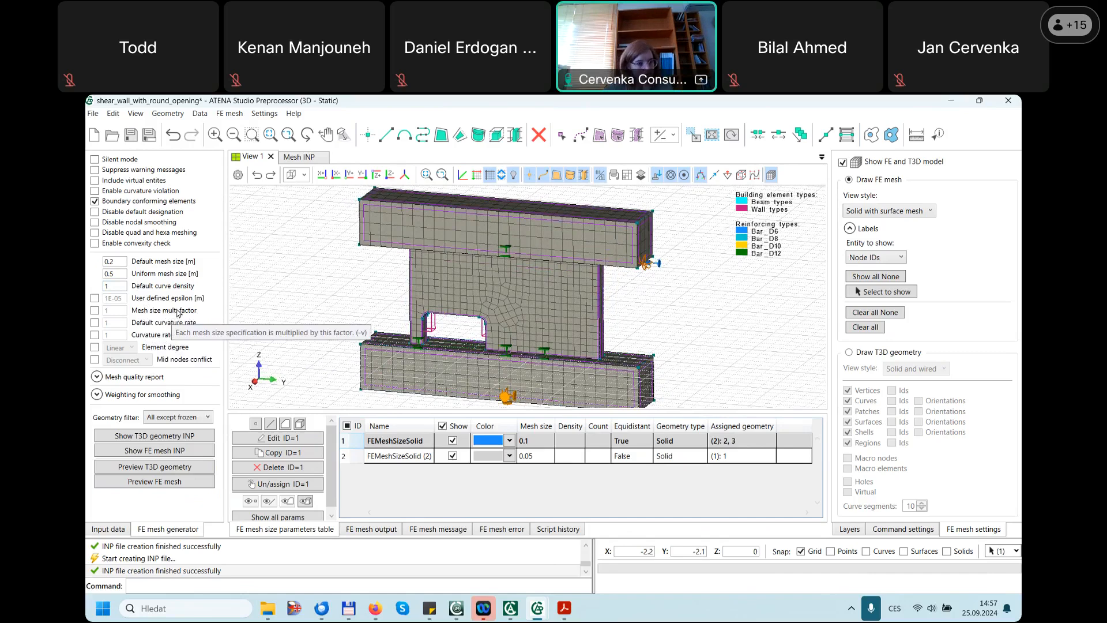
- Preview the FE mesh with a mesh size multiplication factor of 0.5, and again with that factor disabled
{"action": "left_click", "coordinate": [95, 310]}
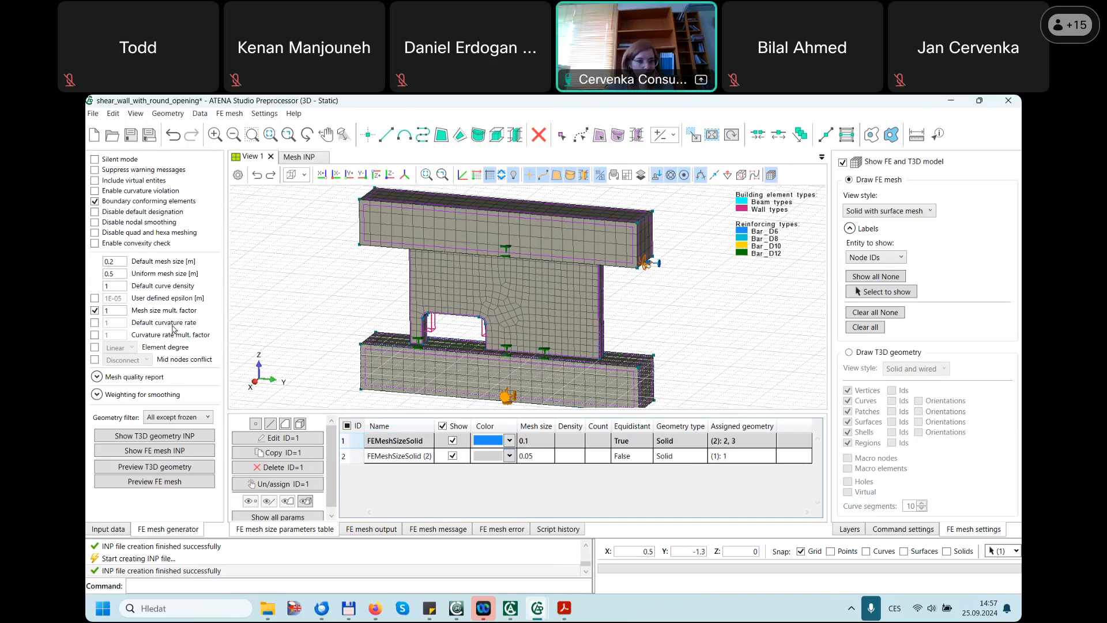
{"action": "double_click", "coordinate": [115, 312]}
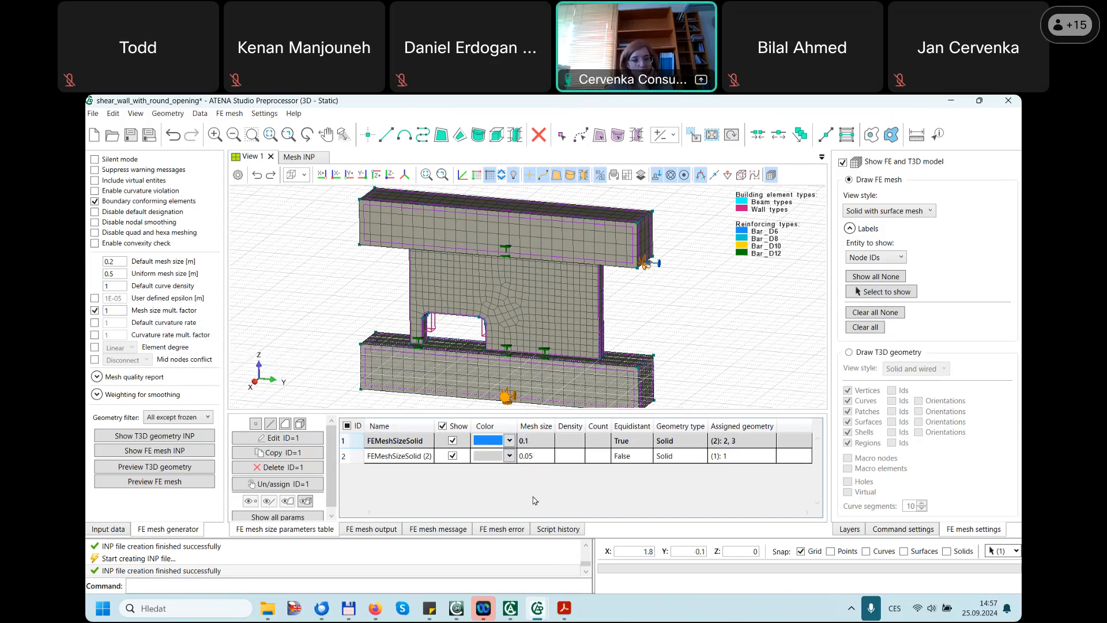
{"action": "left_click", "coordinate": [106, 311]}
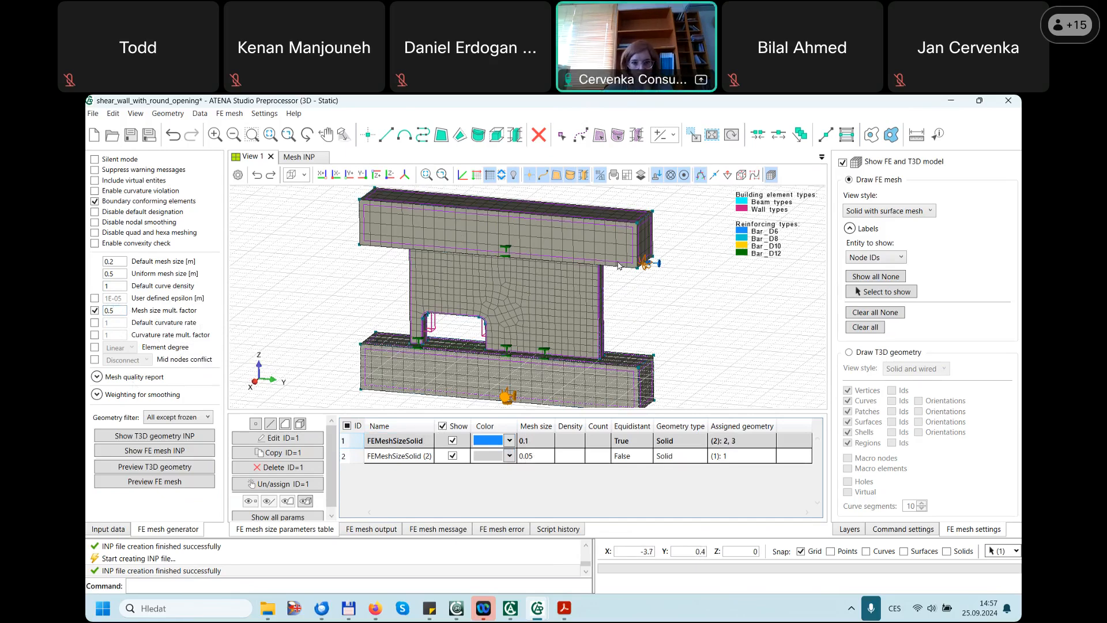
{"action": "left_click", "coordinate": [169, 483]}
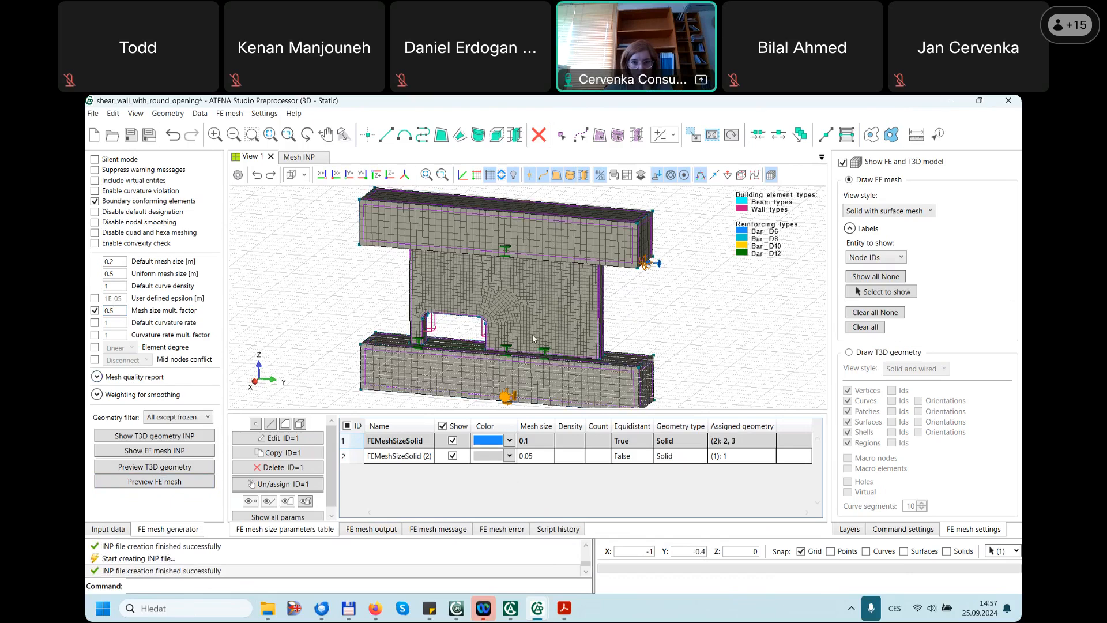
{"action": "left_click", "coordinate": [95, 312]}
{"action": "left_click", "coordinate": [155, 481]}
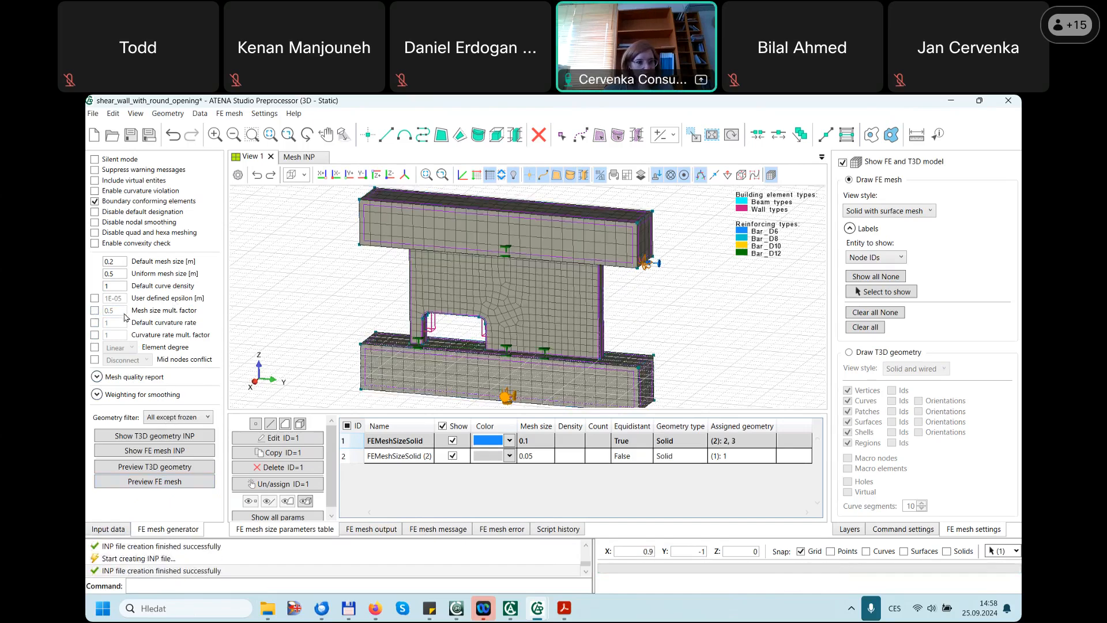
- Enable a default curvature rate of 0.1, preview the FE mesh and inspect it around the opening's rounded corners
{"action": "mouse_move", "coordinate": [166, 323]}
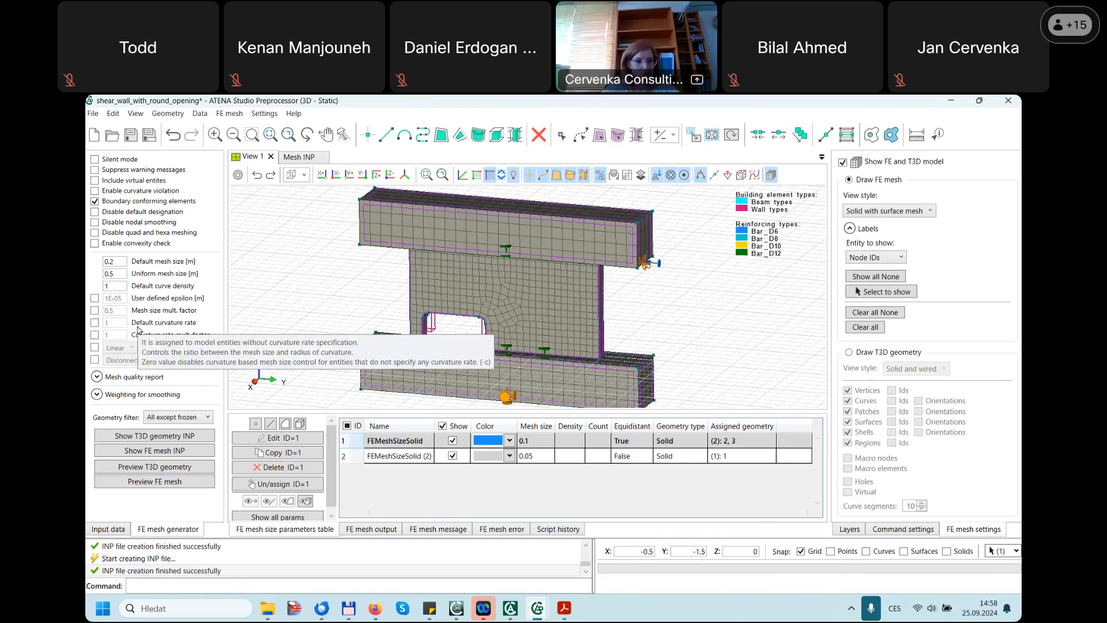
{"action": "scroll", "coordinate": [445, 322], "scroll_direction": "up", "scroll_amount": 1}
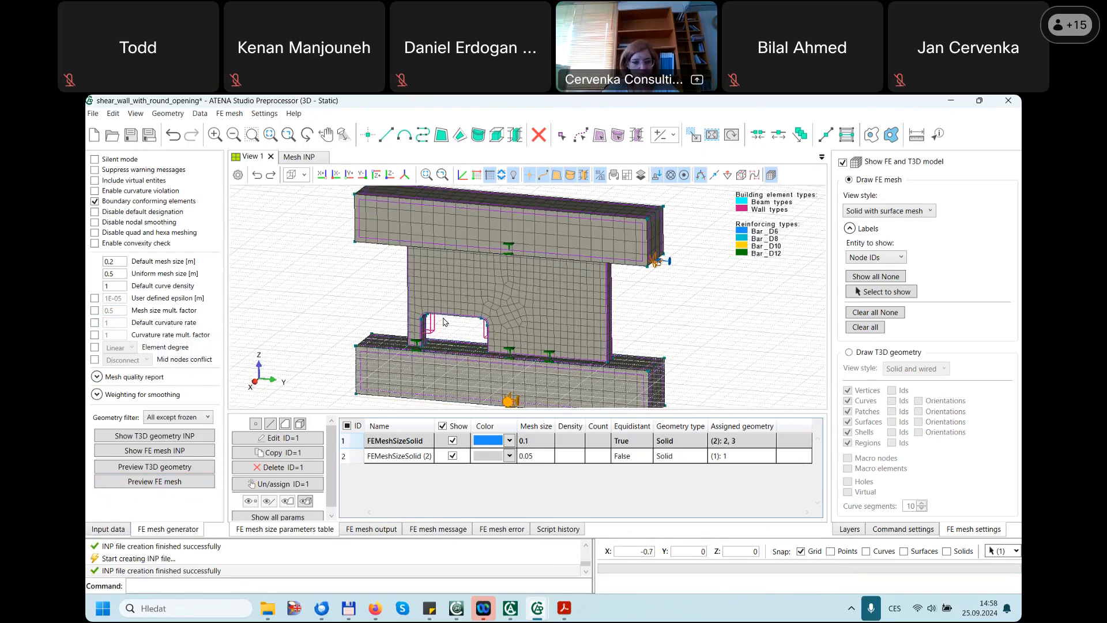
{"action": "scroll", "coordinate": [445, 322], "scroll_direction": "up", "scroll_amount": 5}
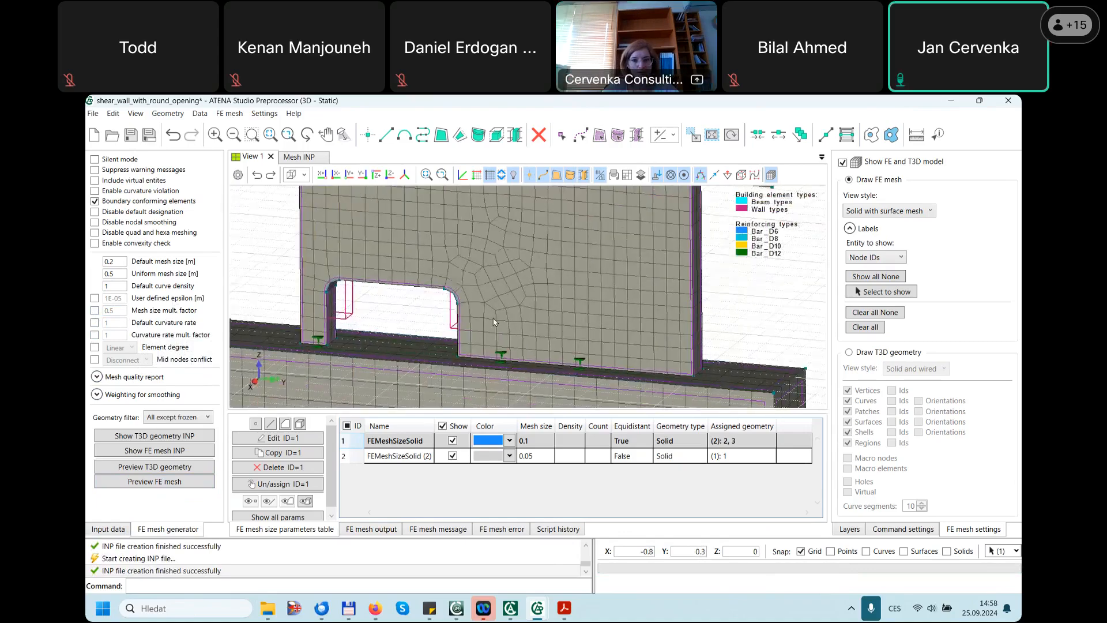
{"action": "middle_click_drag", "start_coordinate": [487, 286], "coordinate": [523, 292]}
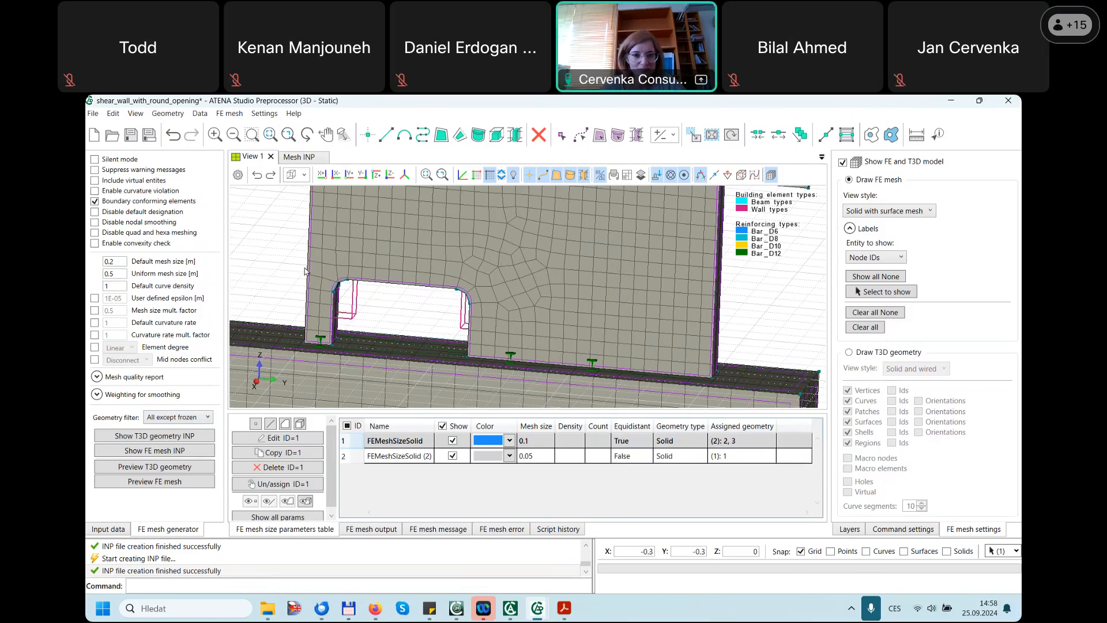
{"action": "scroll", "coordinate": [364, 284], "scroll_direction": "up", "scroll_amount": 1}
{"action": "scroll", "coordinate": [363, 284], "scroll_direction": "up", "scroll_amount": 1}
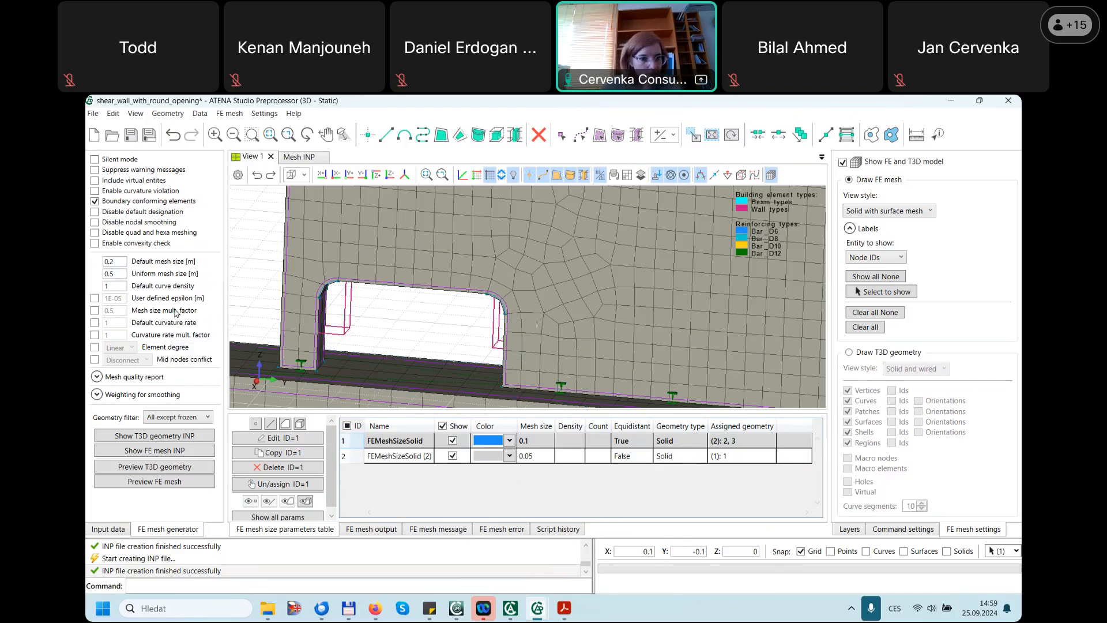
{"action": "left_click", "coordinate": [94, 323]}
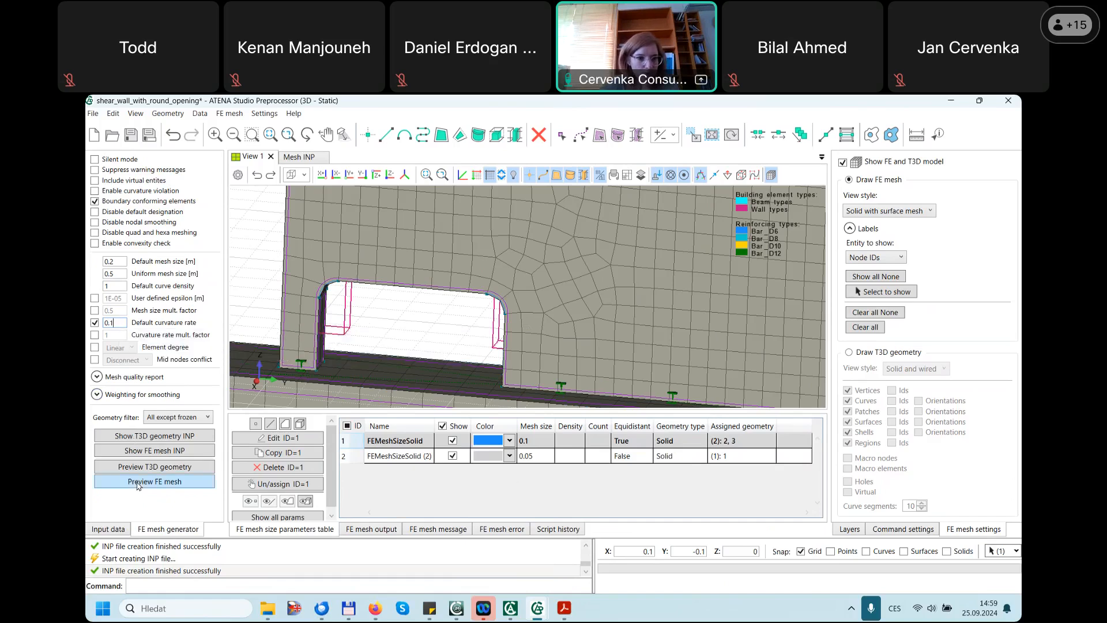
{"action": "left_click", "coordinate": [178, 482]}
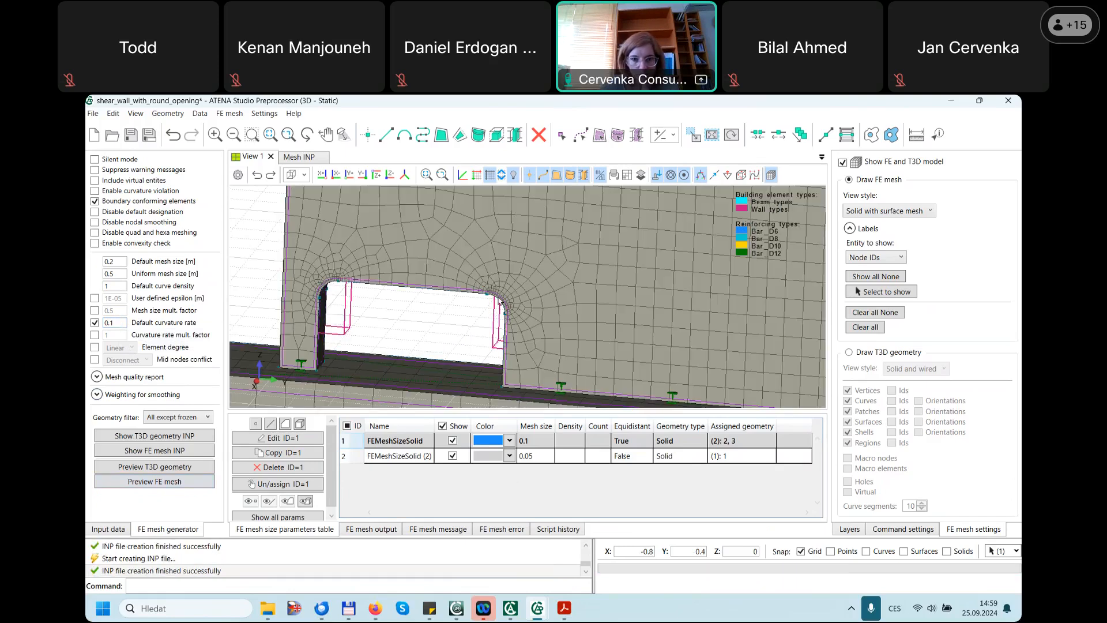
{"action": "scroll", "coordinate": [500, 301], "scroll_direction": "up", "scroll_amount": 4}
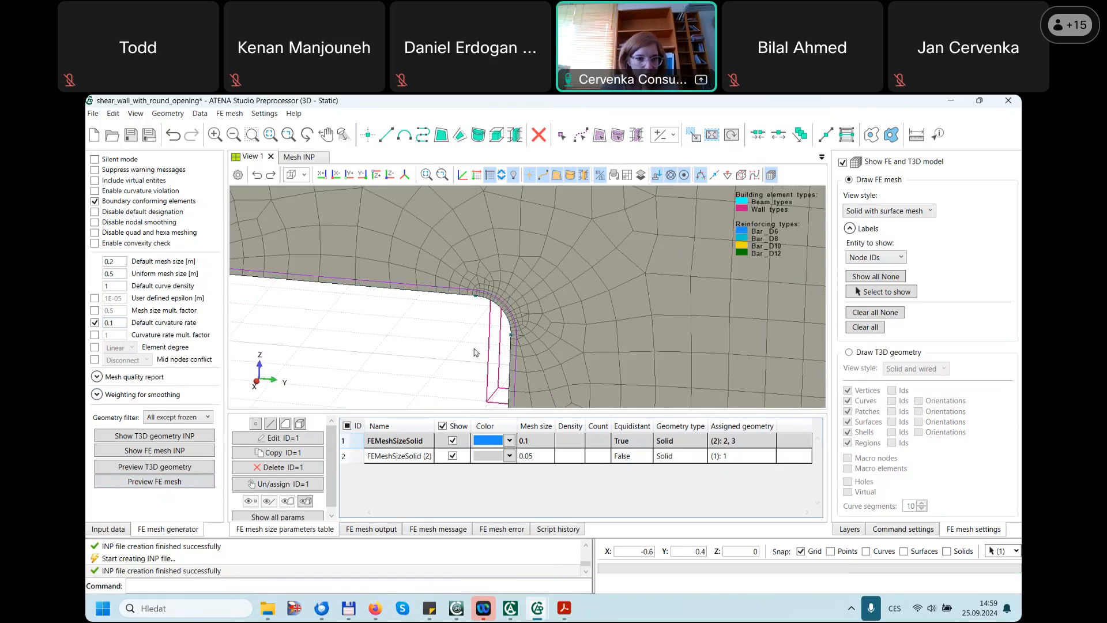
{"action": "scroll", "coordinate": [475, 353], "scroll_direction": "down", "scroll_amount": 5}
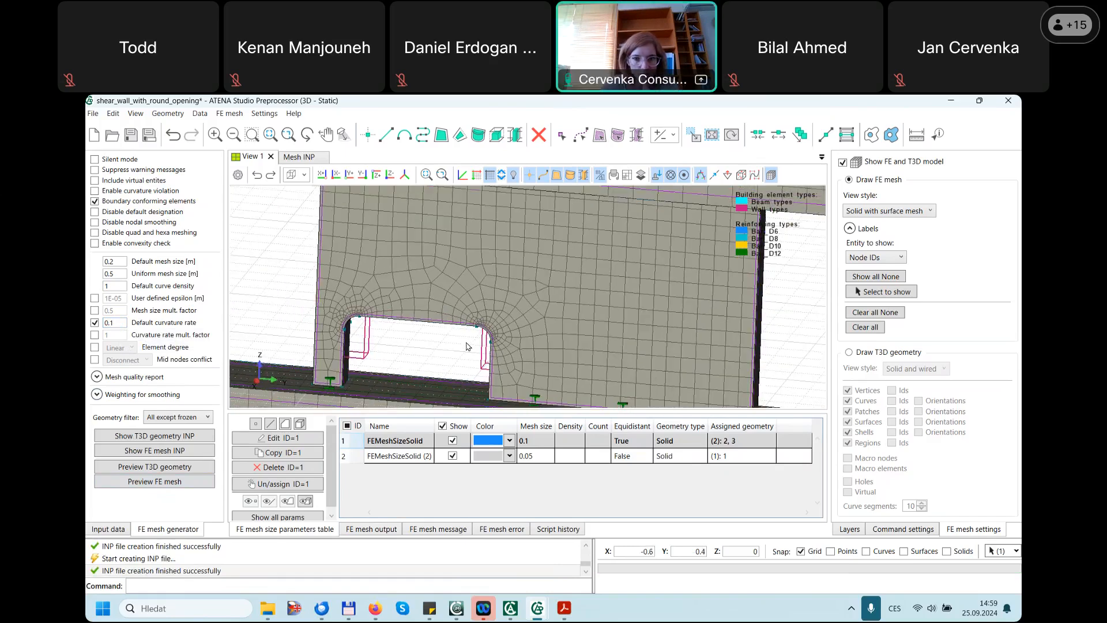
{"action": "scroll", "coordinate": [467, 346], "scroll_direction": "down", "scroll_amount": 6}
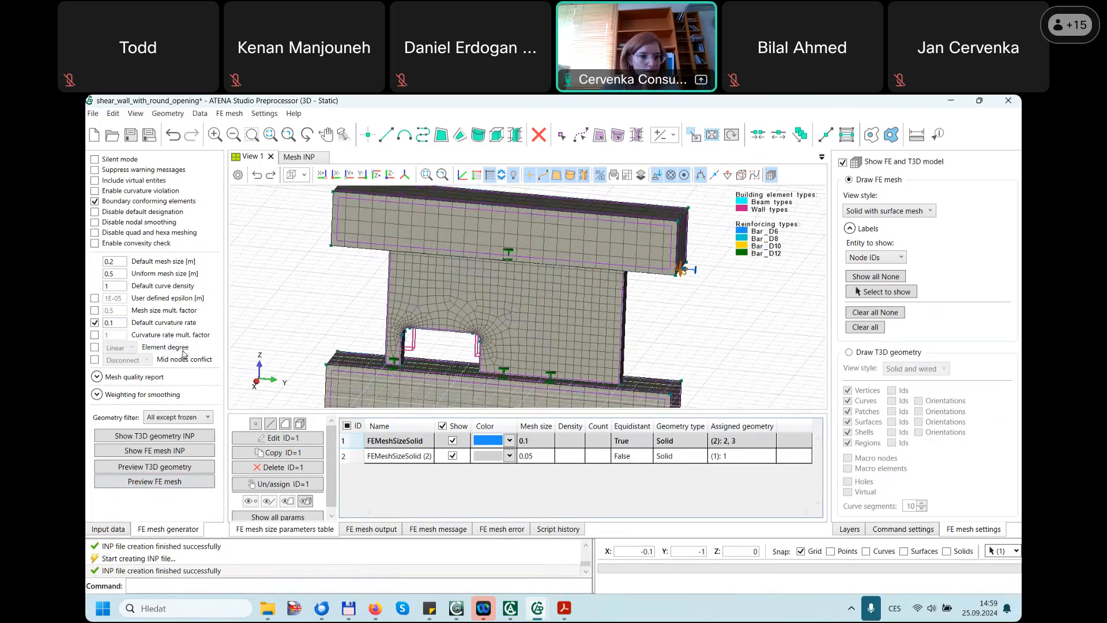
- Enable a curvature rate multiplication factor of 2 alongside the default curvature rate, and preview the FE mesh at the opening's rounded corners
{"action": "left_click", "coordinate": [94, 335]}
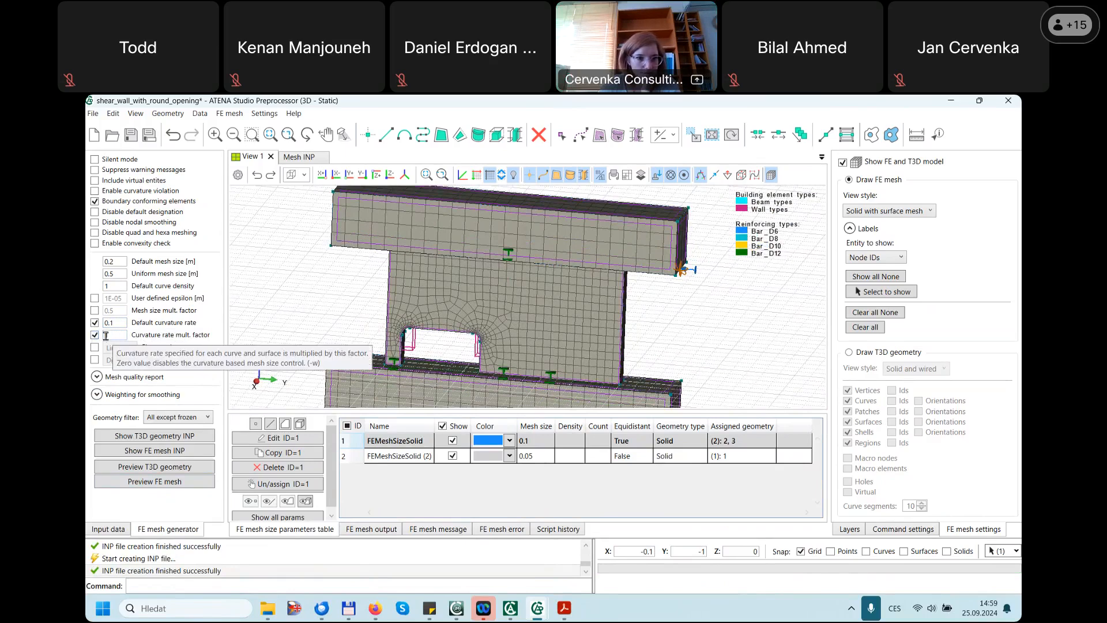
{"action": "left_click", "coordinate": [94, 323]}
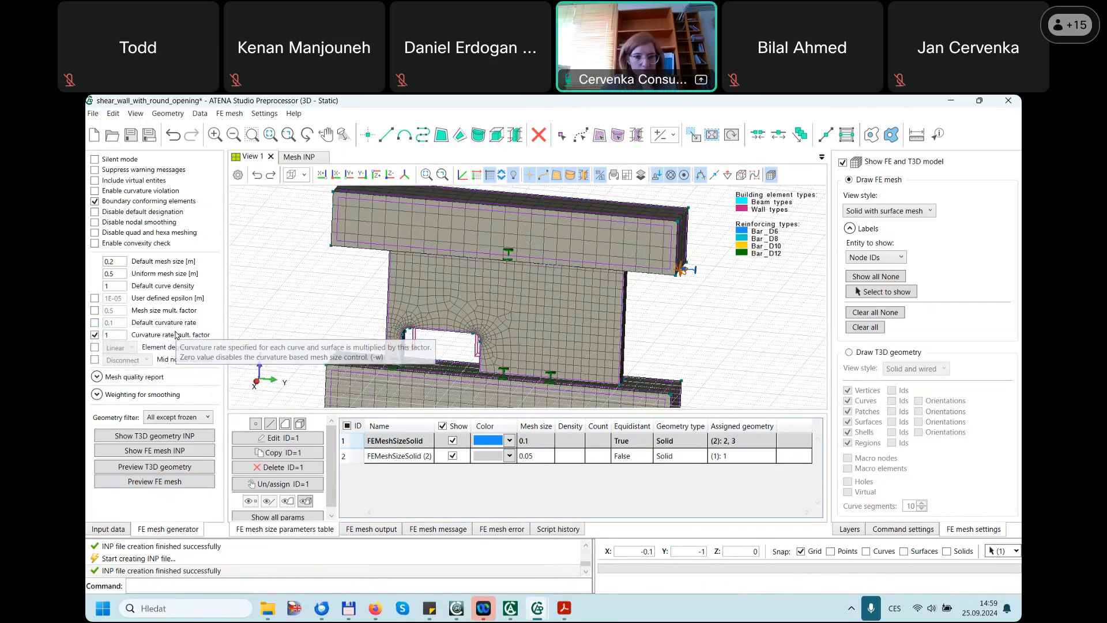
{"action": "left_click", "coordinate": [110, 334]}
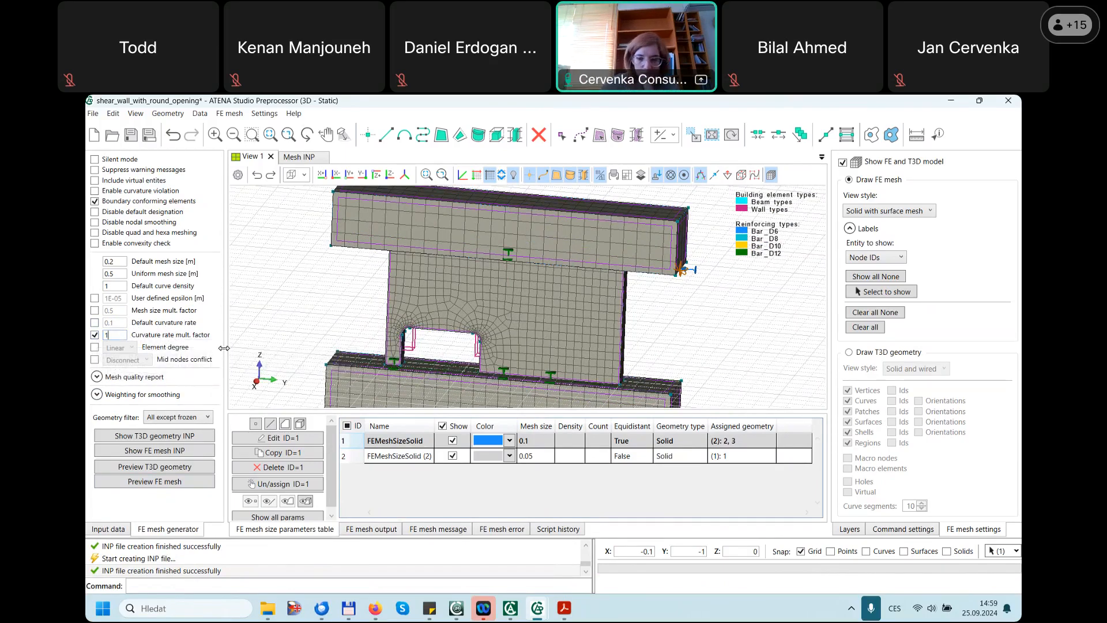
{"action": "key", "text": "BackSpace"}
{"action": "type", "text": "2"}
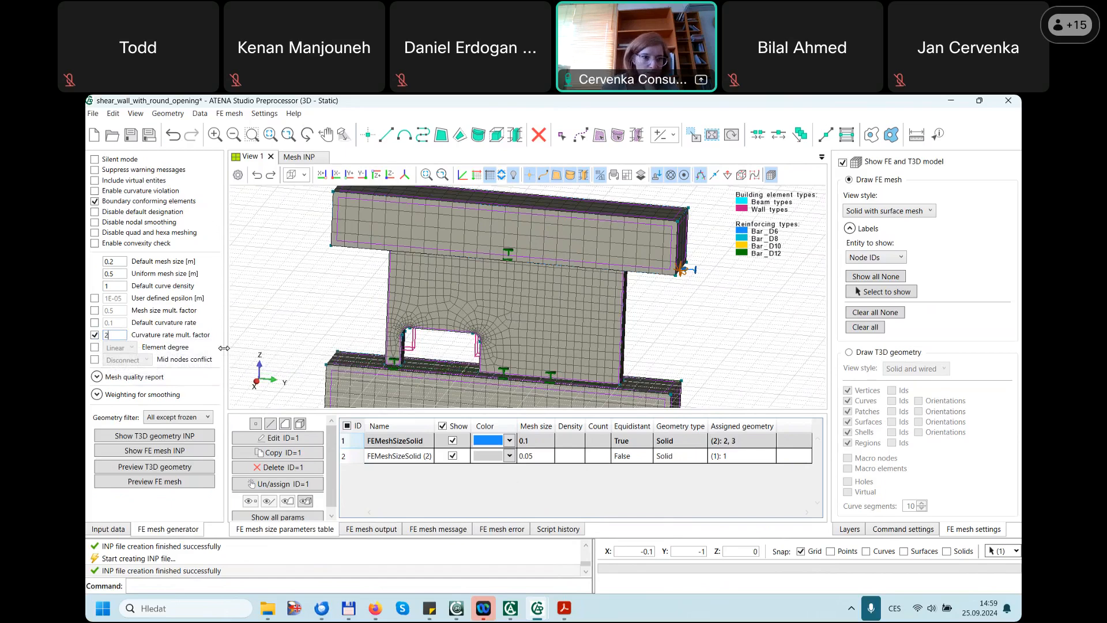
{"action": "left_click", "coordinate": [95, 322]}
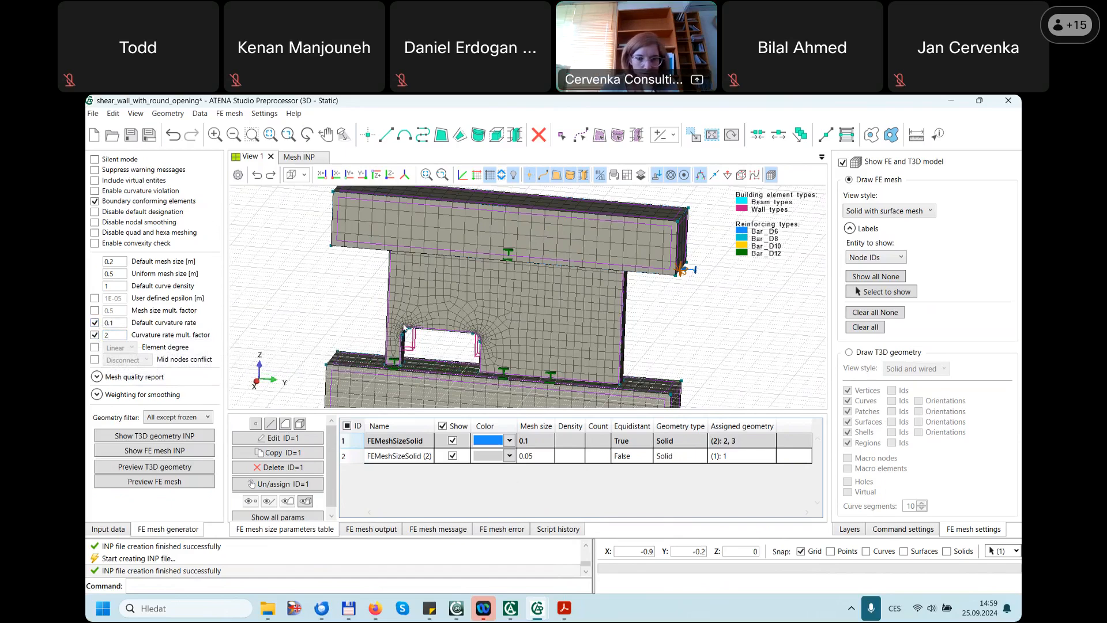
{"action": "scroll", "coordinate": [429, 349], "scroll_direction": "up", "scroll_amount": 1}
{"action": "scroll", "coordinate": [429, 349], "scroll_direction": "up", "scroll_amount": 5}
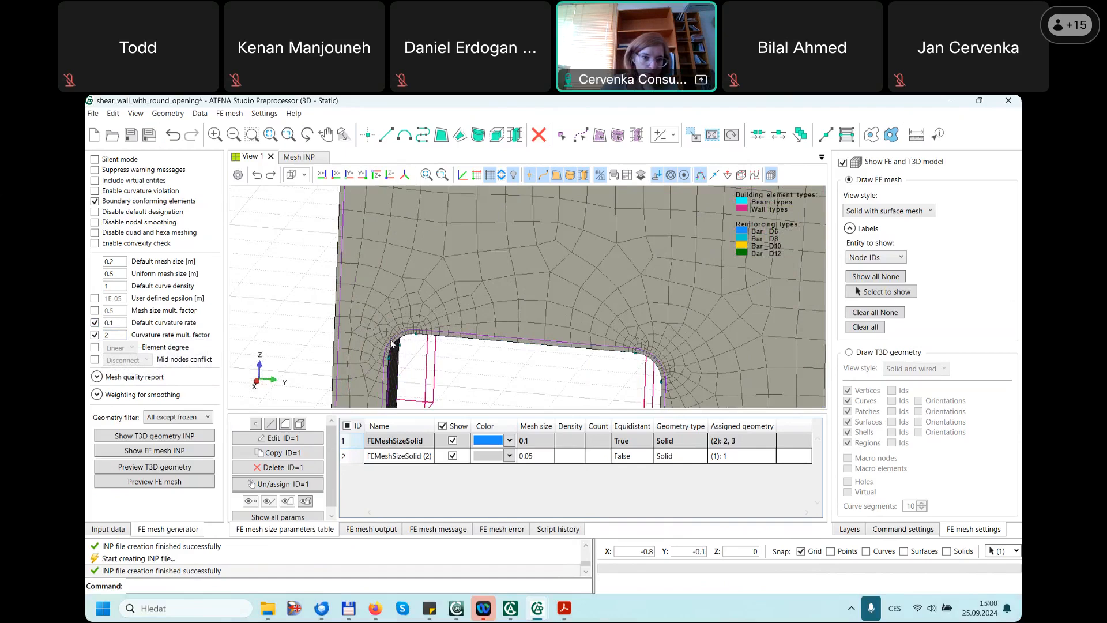
{"action": "left_click", "coordinate": [185, 481]}
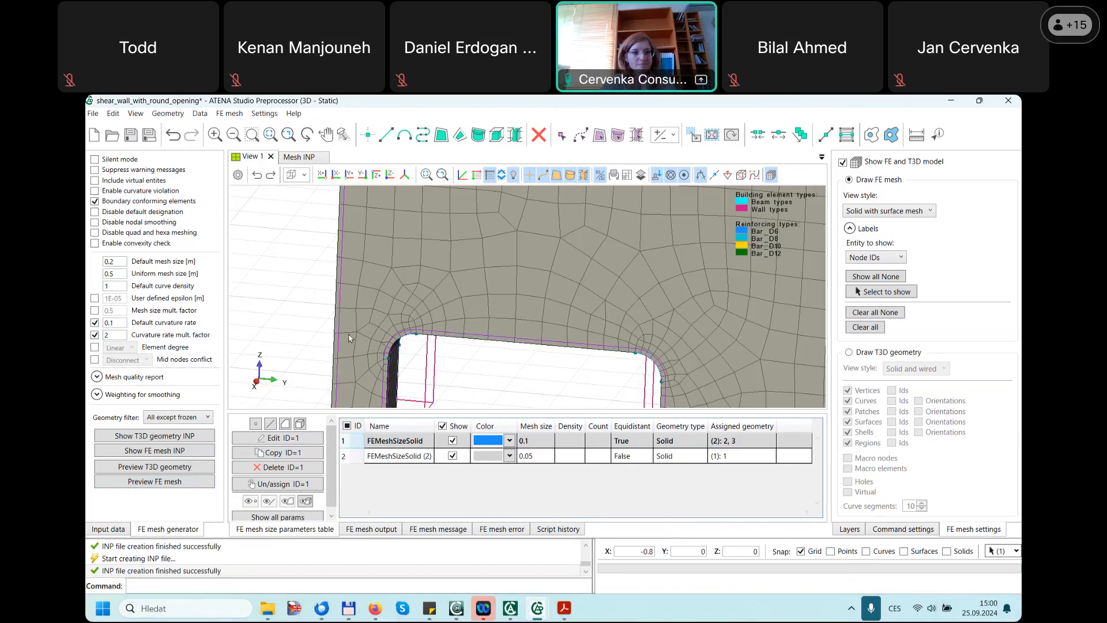
- Disable the default curvature rate and its multiplication factor, and enable the element degree option with Quadratic elements
{"action": "left_click", "coordinate": [96, 324]}
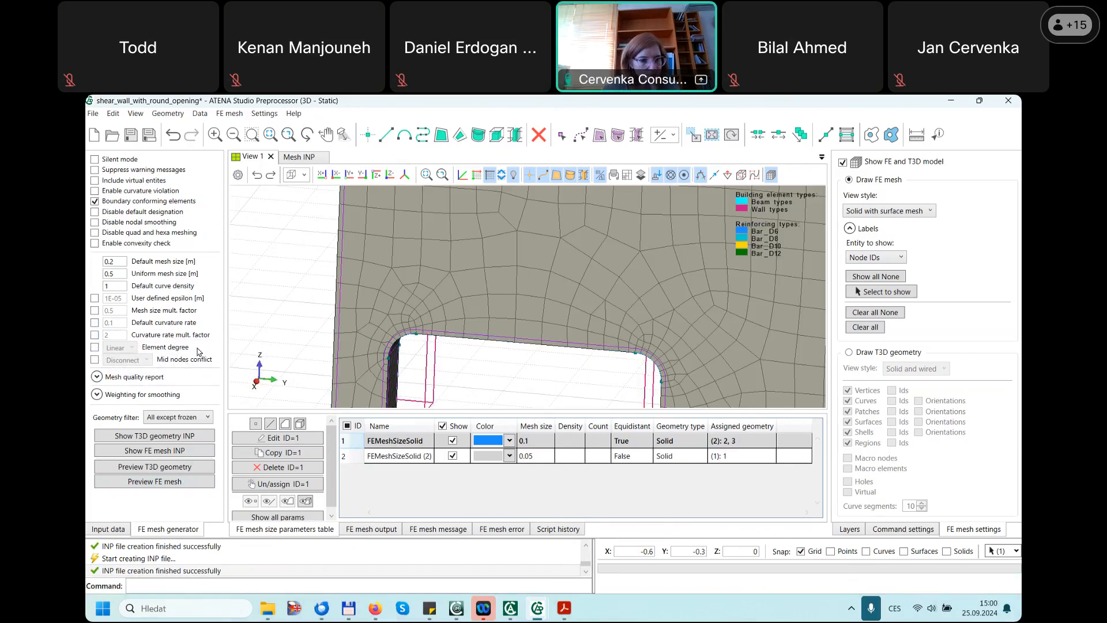
{"action": "left_click", "coordinate": [95, 348]}
{"action": "left_click", "coordinate": [131, 349]}
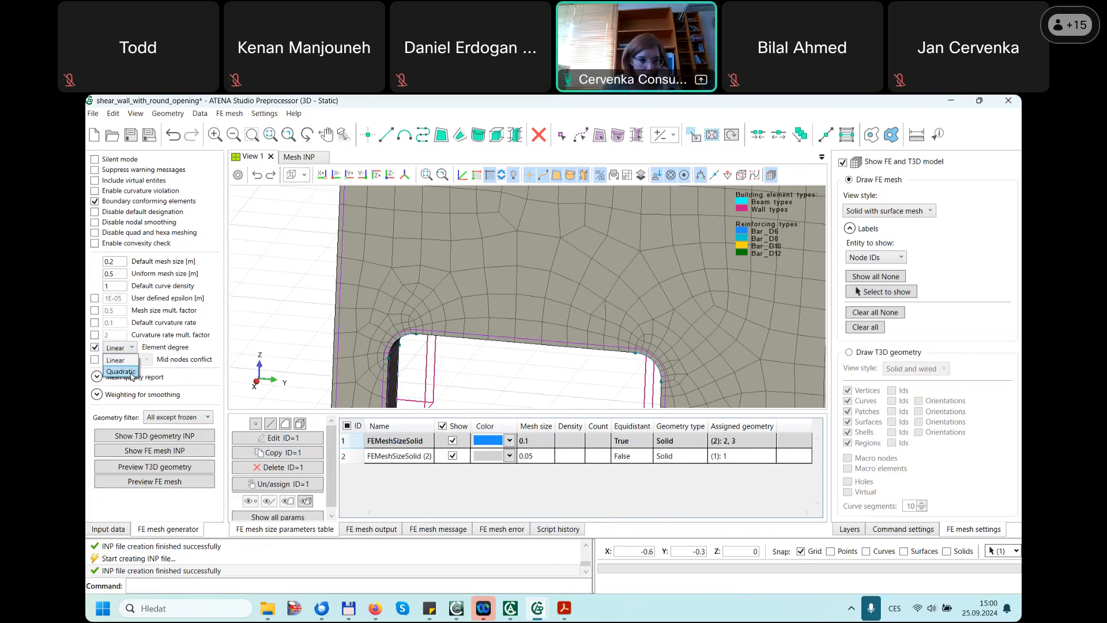
{"action": "left_click", "coordinate": [132, 372]}
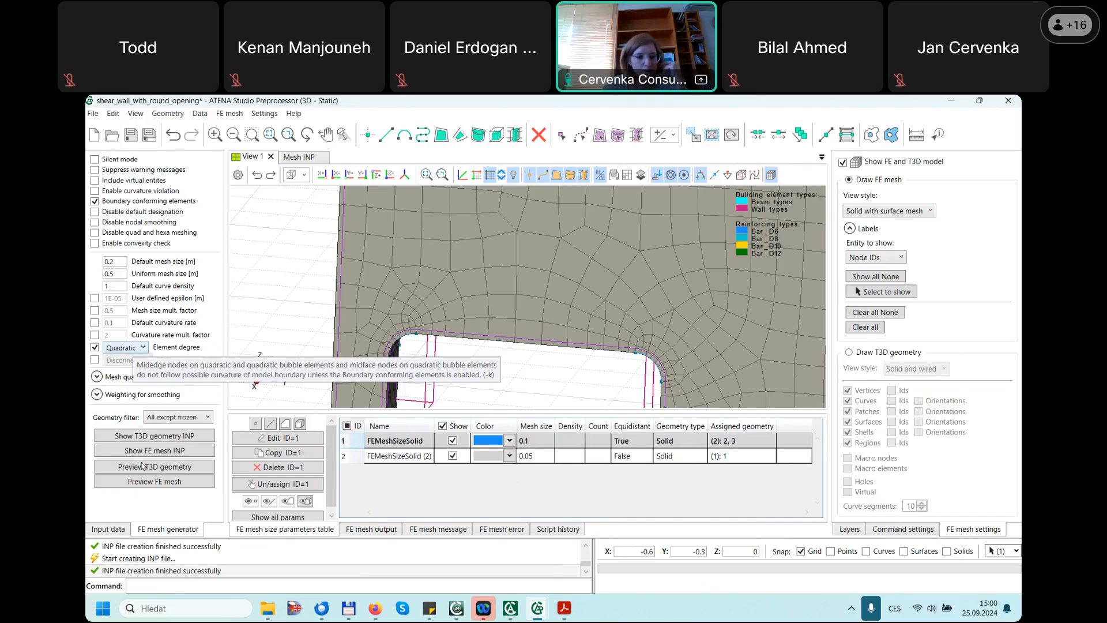
{"action": "left_click", "coordinate": [108, 529]}
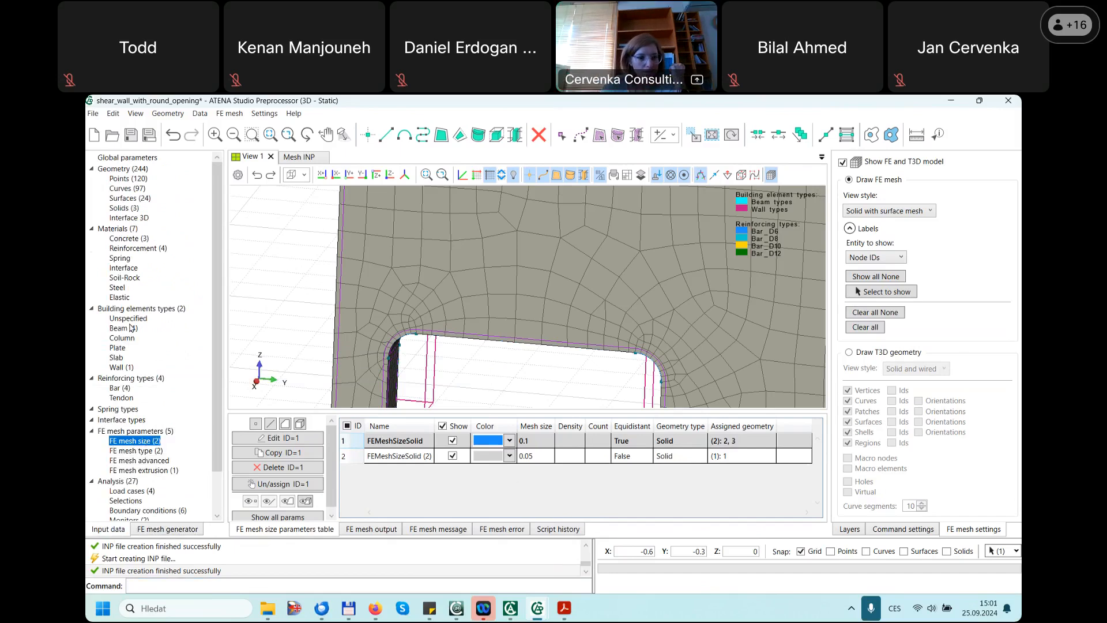
{"action": "left_click", "coordinate": [169, 529]}
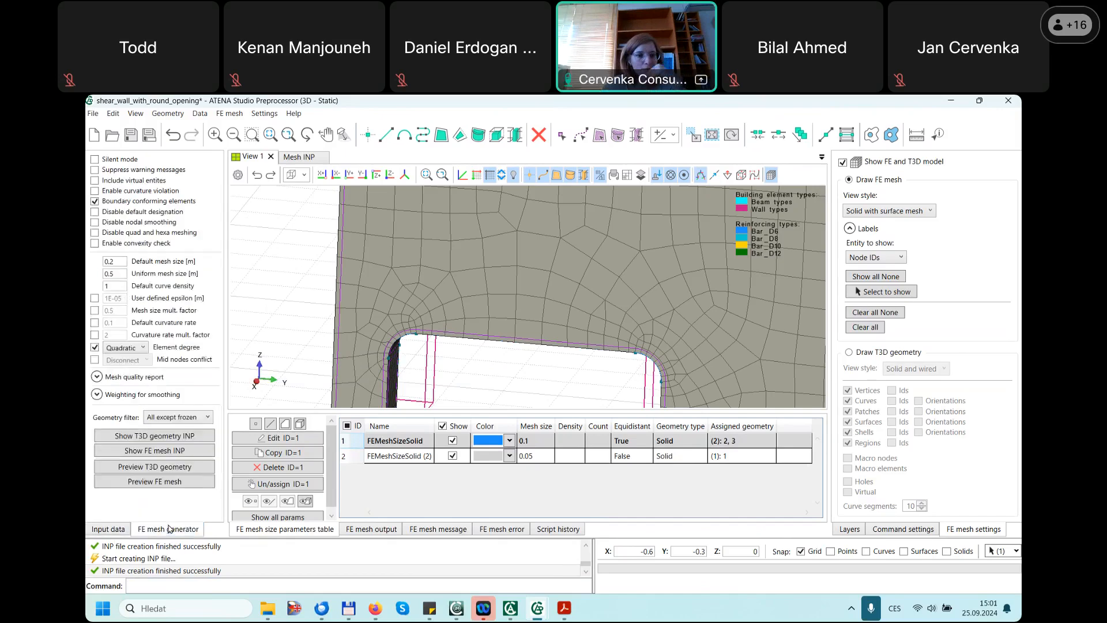
- Switch the element degree to Linear and back to Quadratic
{"action": "left_click", "coordinate": [95, 349]}
{"action": "left_click", "coordinate": [95, 348]}
{"action": "left_click", "coordinate": [119, 346]}
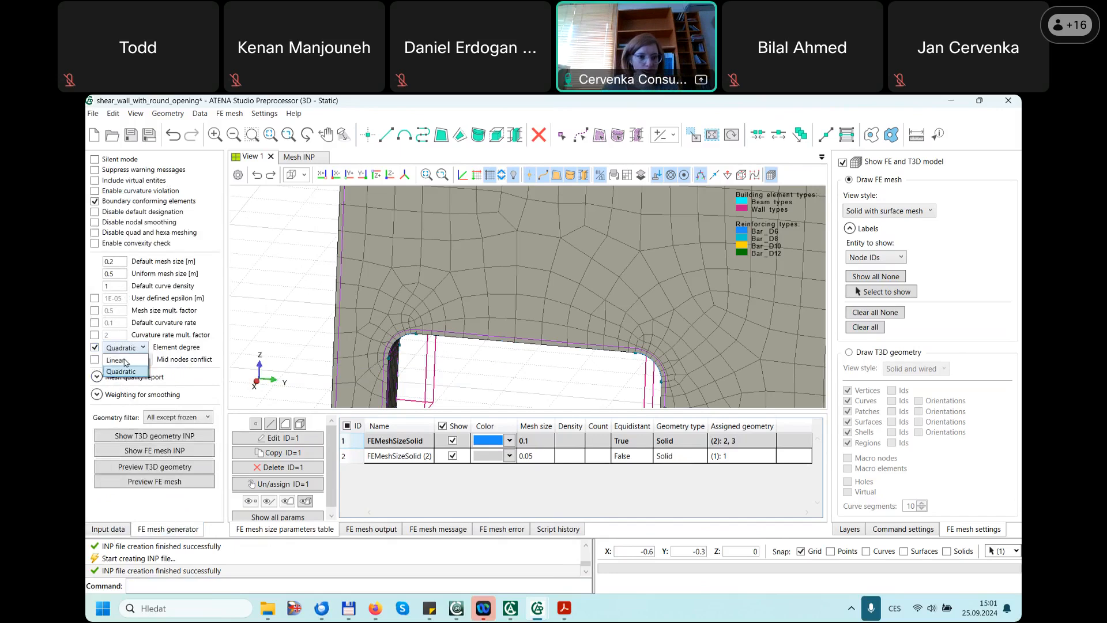
{"action": "left_click", "coordinate": [125, 362]}
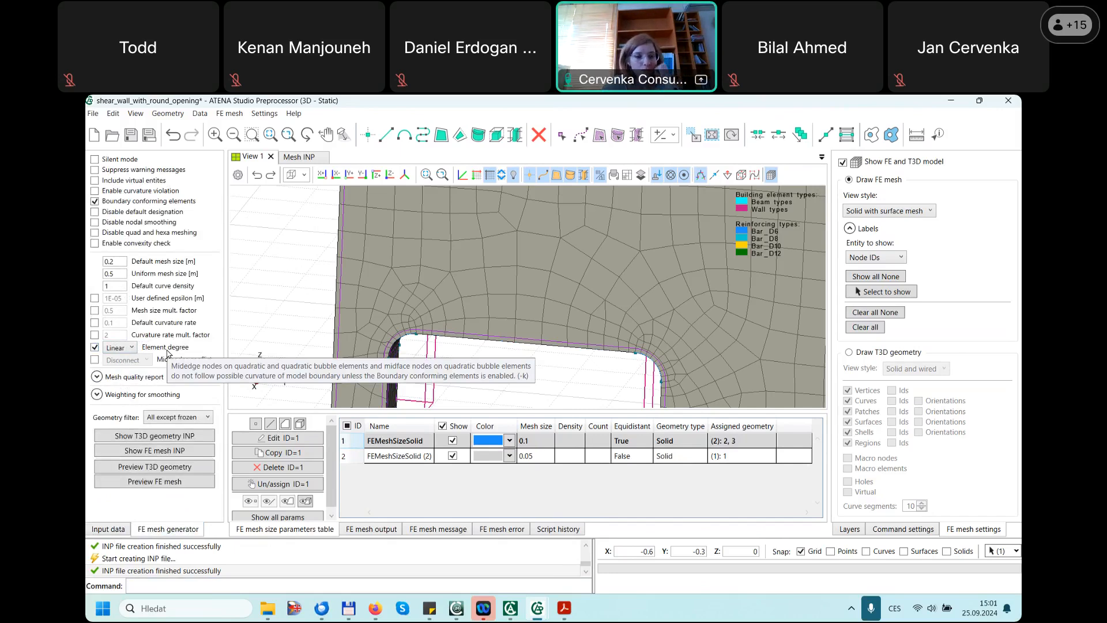
{"action": "left_click", "coordinate": [128, 349]}
{"action": "left_click", "coordinate": [128, 371]}
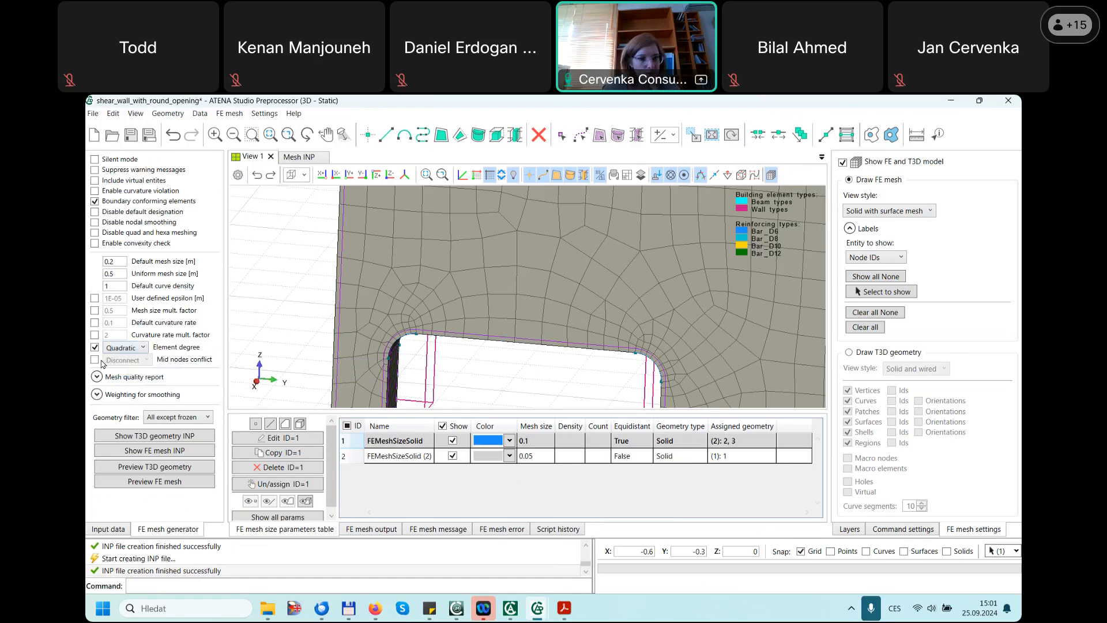
- Set the element degree to Linear and disable the element degree option
{"action": "left_click", "coordinate": [111, 349]}
{"action": "left_click", "coordinate": [113, 360]}
{"action": "left_click", "coordinate": [94, 347]}
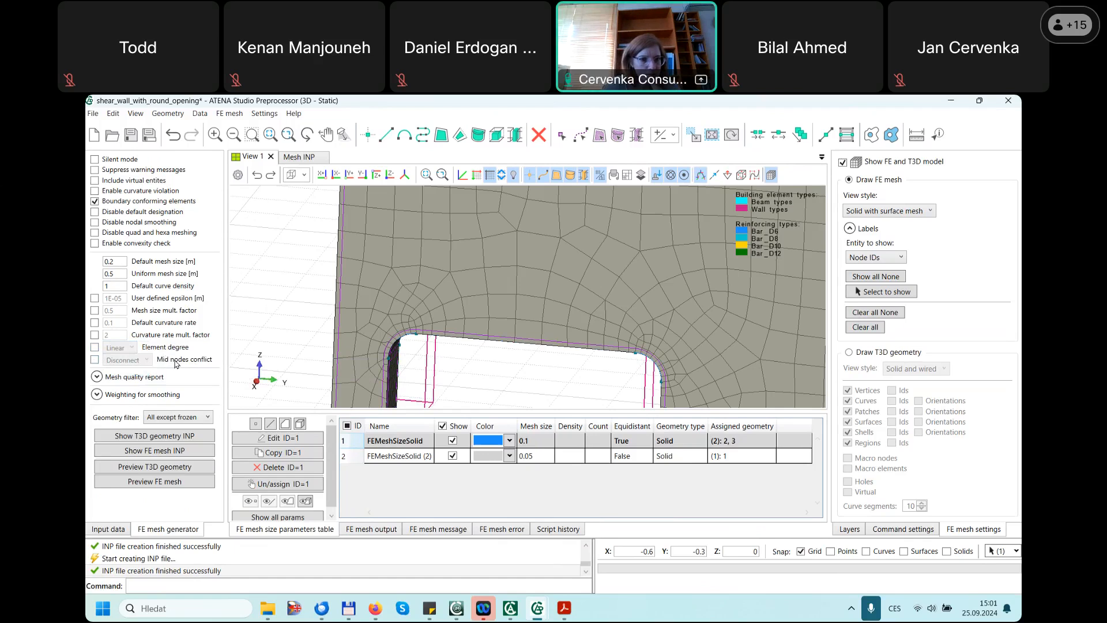
- Enable the mid nodes conflict option with Disconnect, and disable it again
{"action": "mouse_move", "coordinate": [175, 363]}
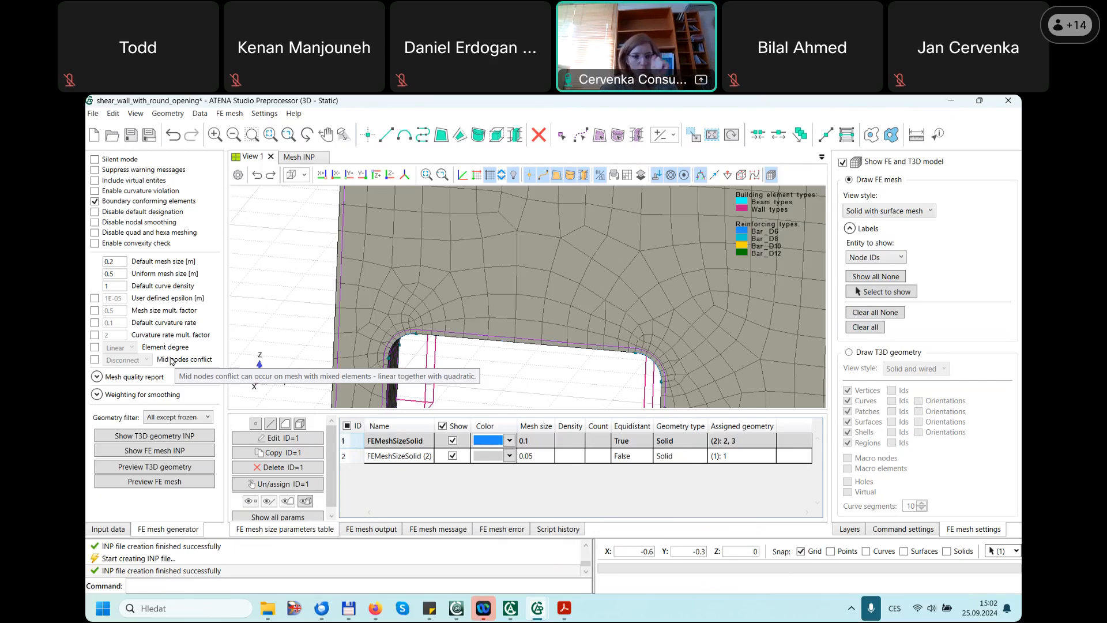
{"action": "left_click", "coordinate": [95, 361]}
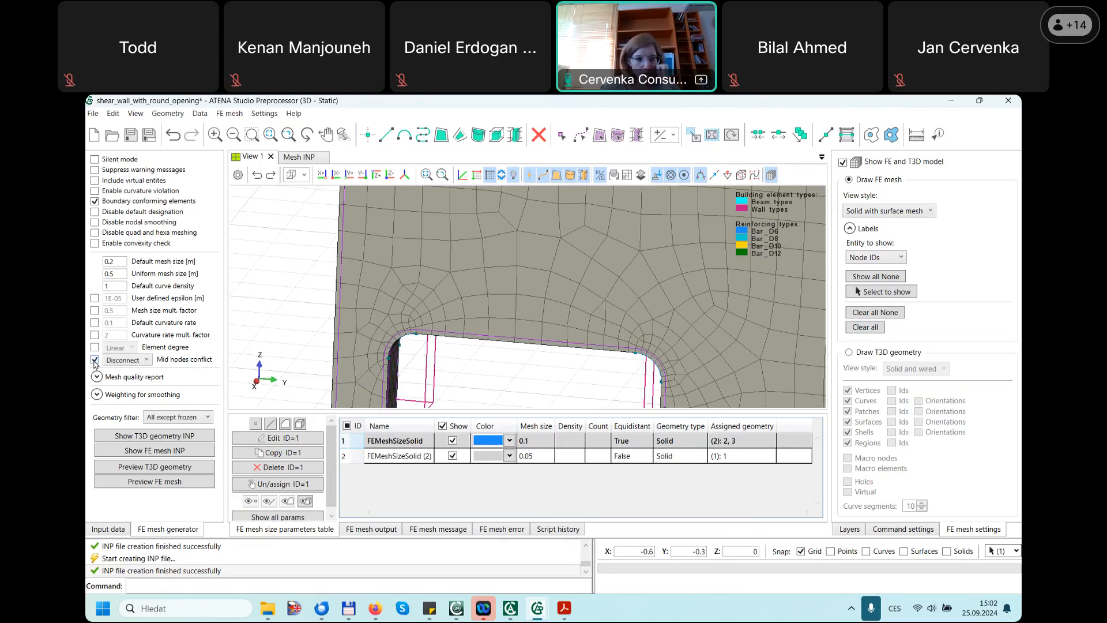
{"action": "left_click", "coordinate": [95, 360]}
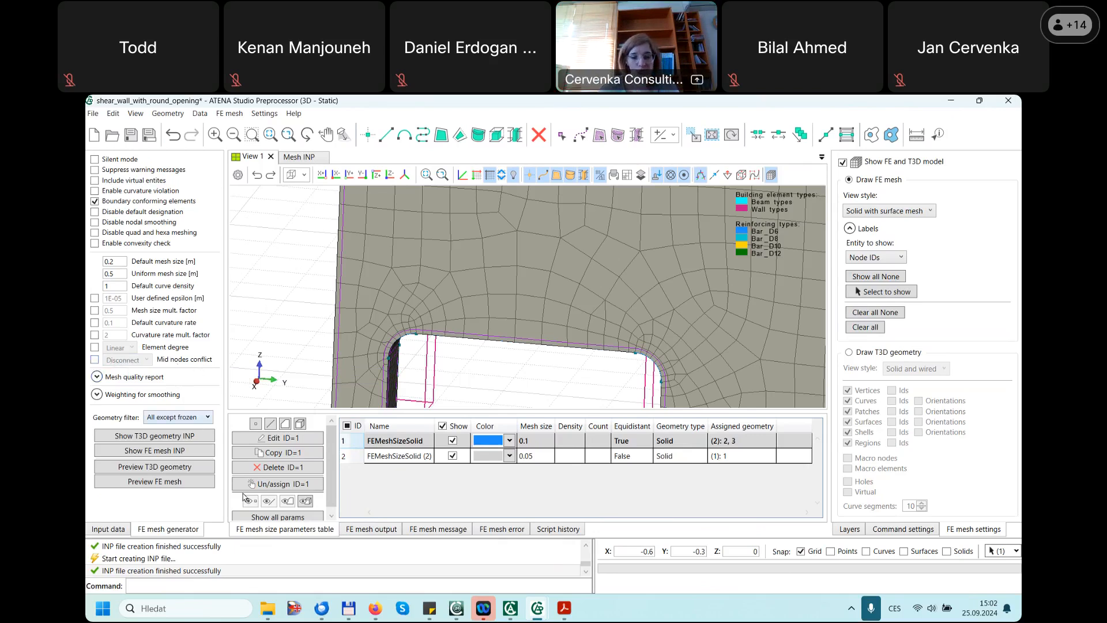
- Review the shear wall's input data tree, and open the geometry separation settings in the hollow cylinder project's window
{"action": "left_click", "coordinate": [109, 530]}
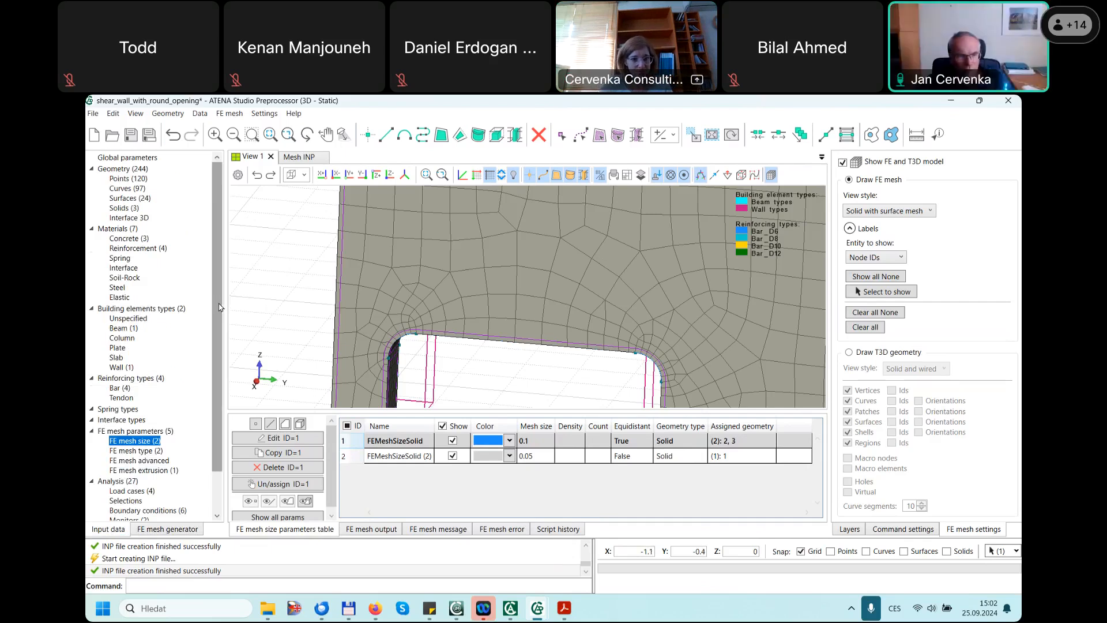
{"action": "scroll", "coordinate": [222, 341], "scroll_direction": "down", "scroll_amount": 3}
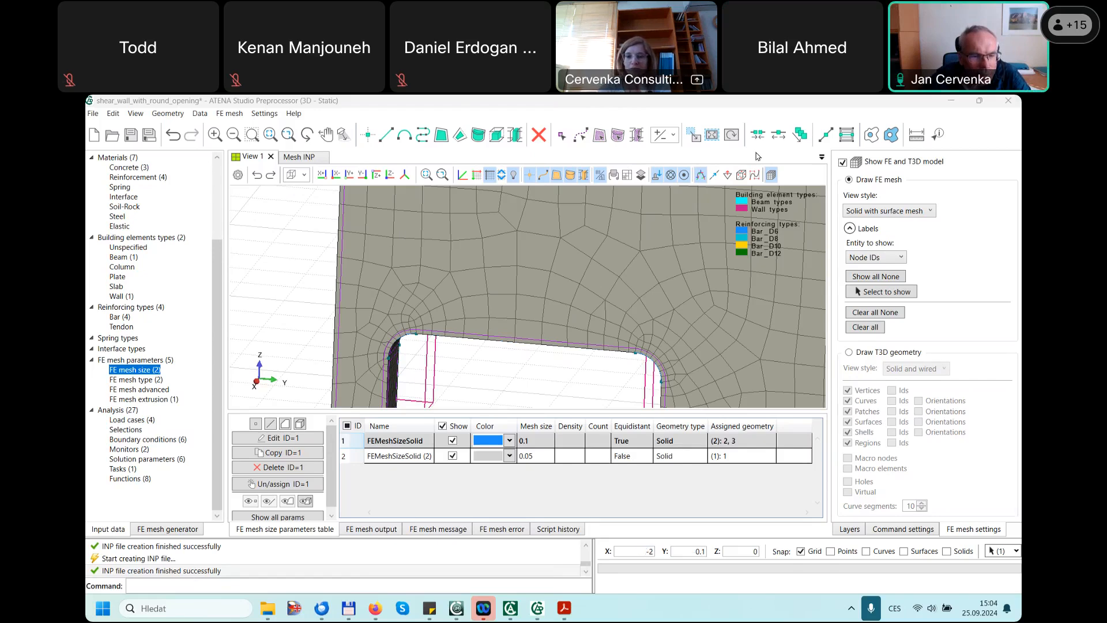
{"action": "left_click", "coordinate": [950, 98]}
{"action": "mouse_move", "coordinate": [538, 608]}
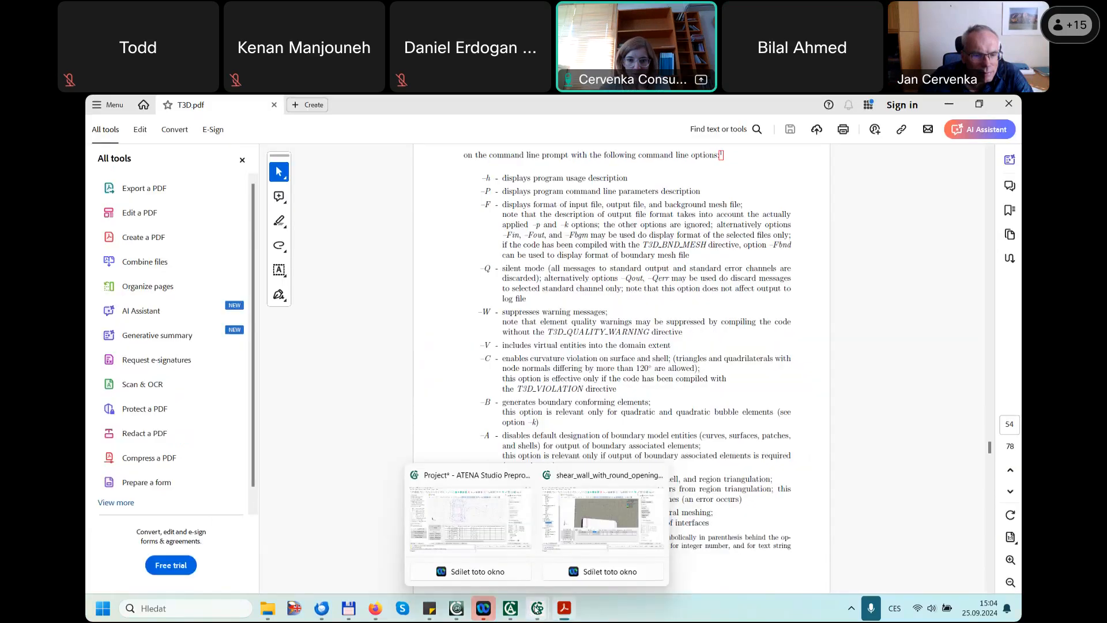
{"action": "left_click", "coordinate": [501, 518]}
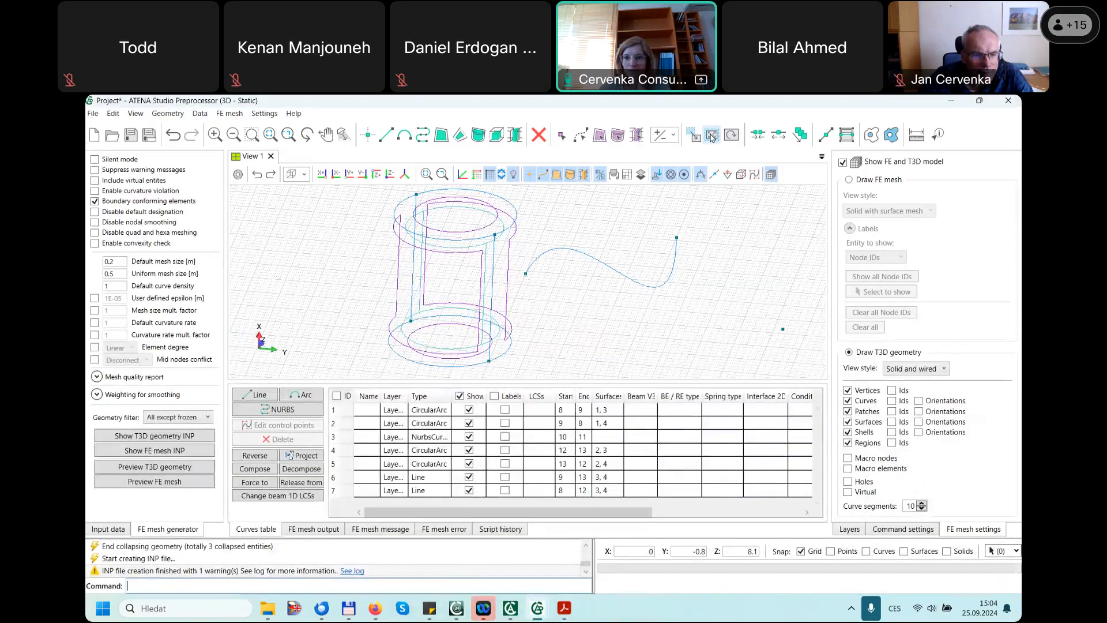
{"action": "left_click", "coordinate": [778, 136]}
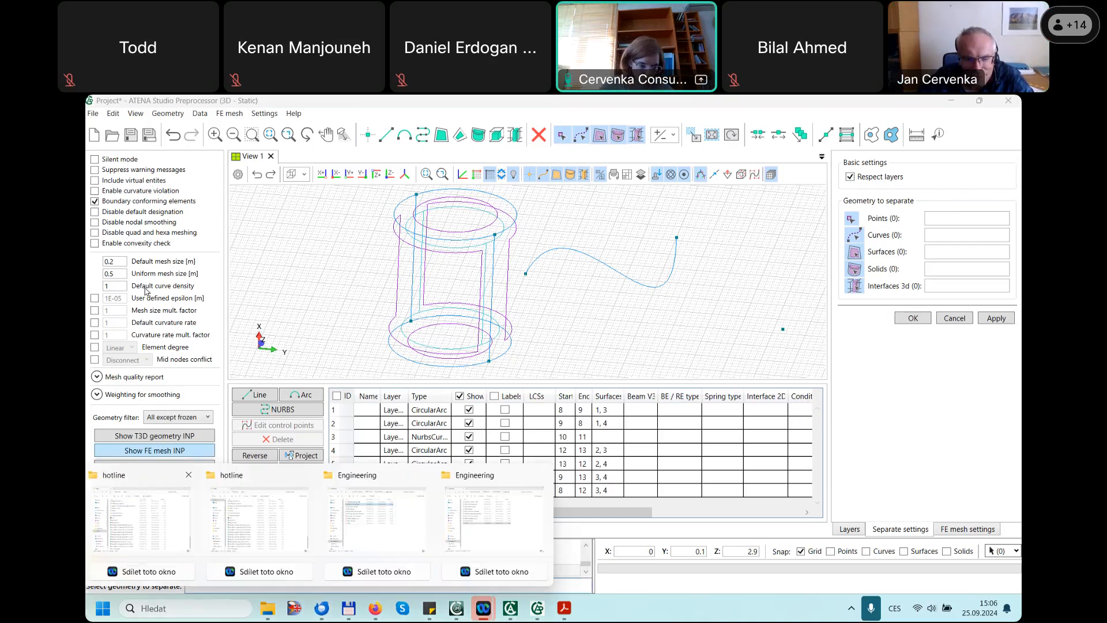
- Try to create a reinforcing bar type in the hollow cylinder project
{"action": "left_click", "coordinate": [108, 529]}
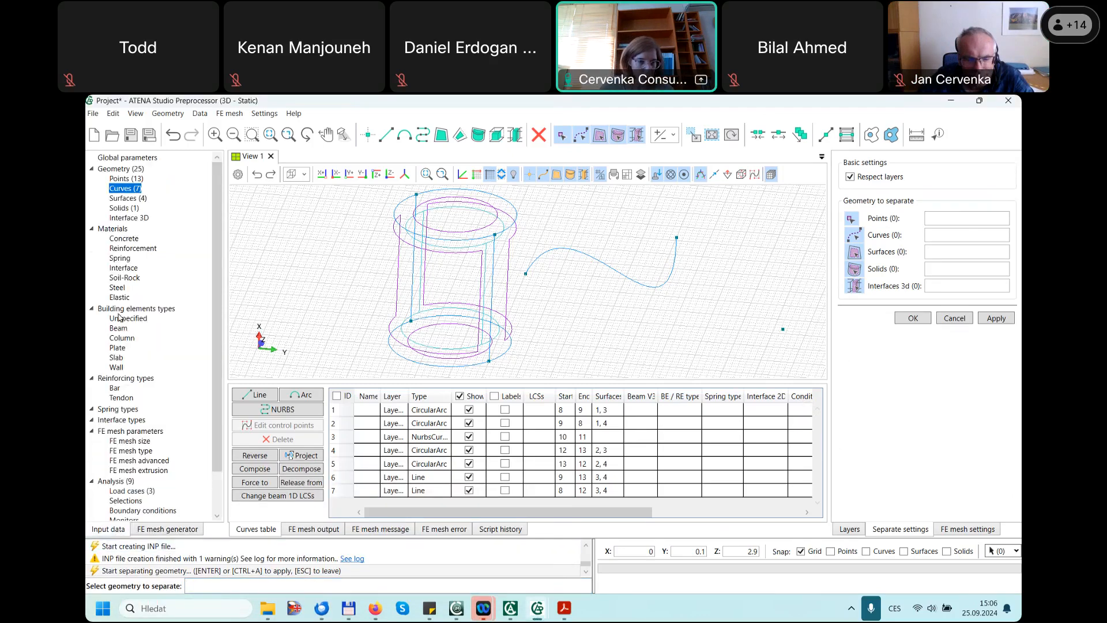
{"action": "left_click", "coordinate": [115, 388]}
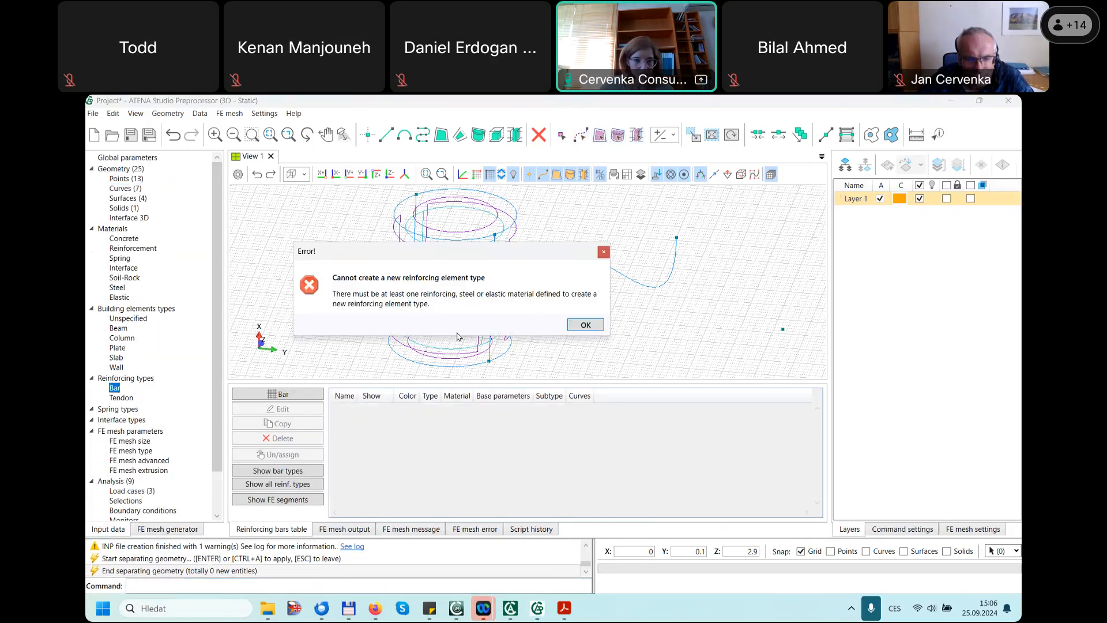
{"action": "left_click", "coordinate": [650, 324]}
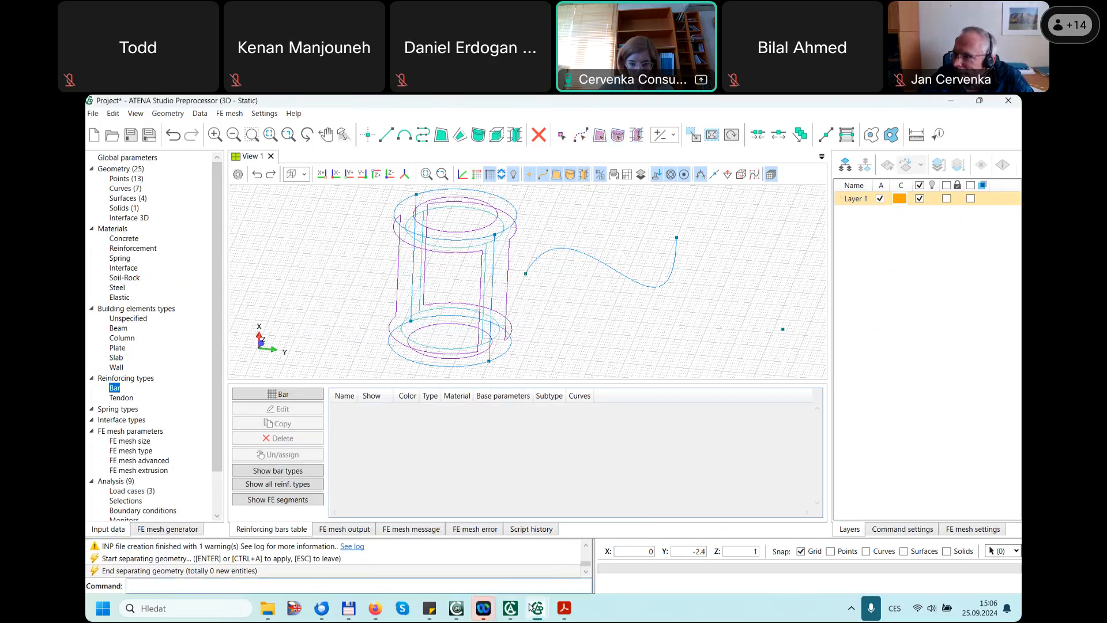
- Open reinforcing type Bar_D6 for editing in the shear wall project and set its bond type to Bond
{"action": "mouse_move", "coordinate": [537, 608]}
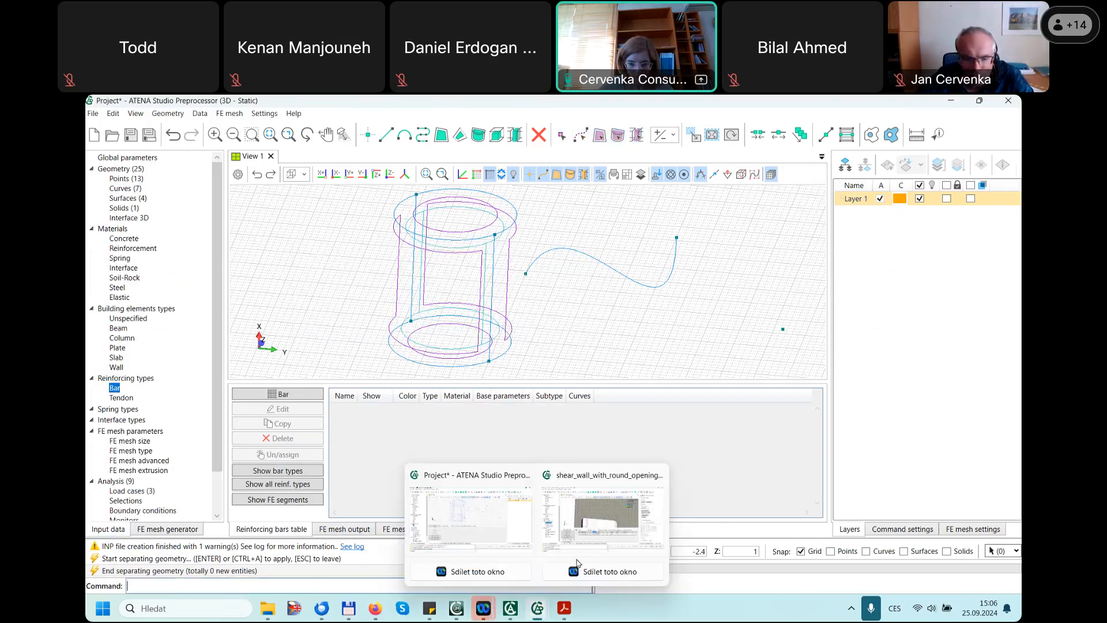
{"action": "left_click", "coordinate": [607, 527]}
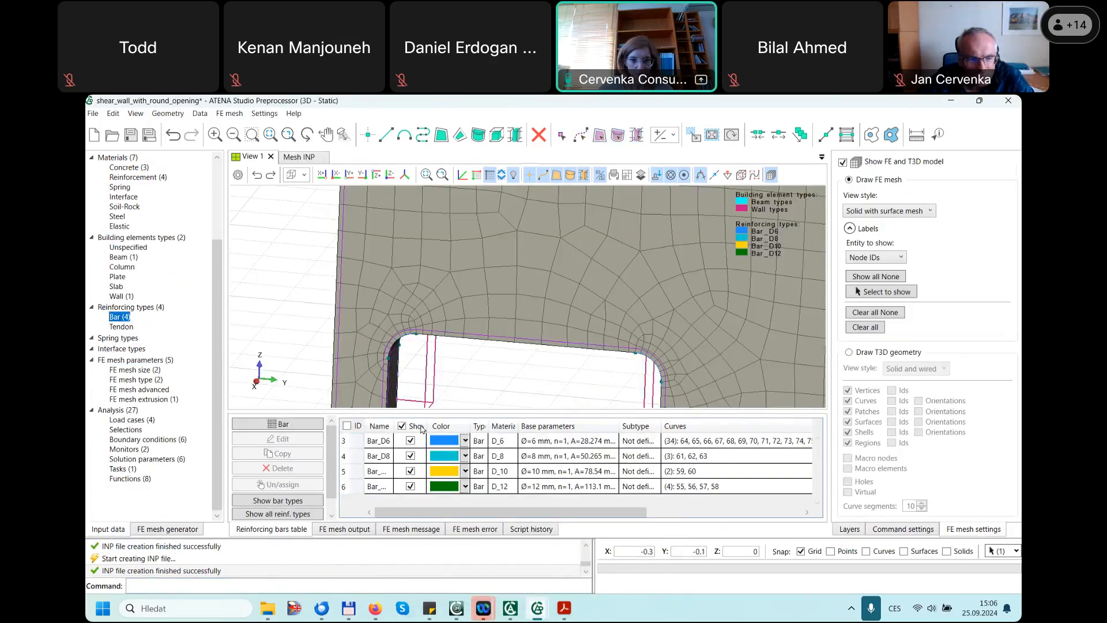
{"action": "left_click", "coordinate": [372, 442]}
{"action": "double_click", "coordinate": [372, 442]}
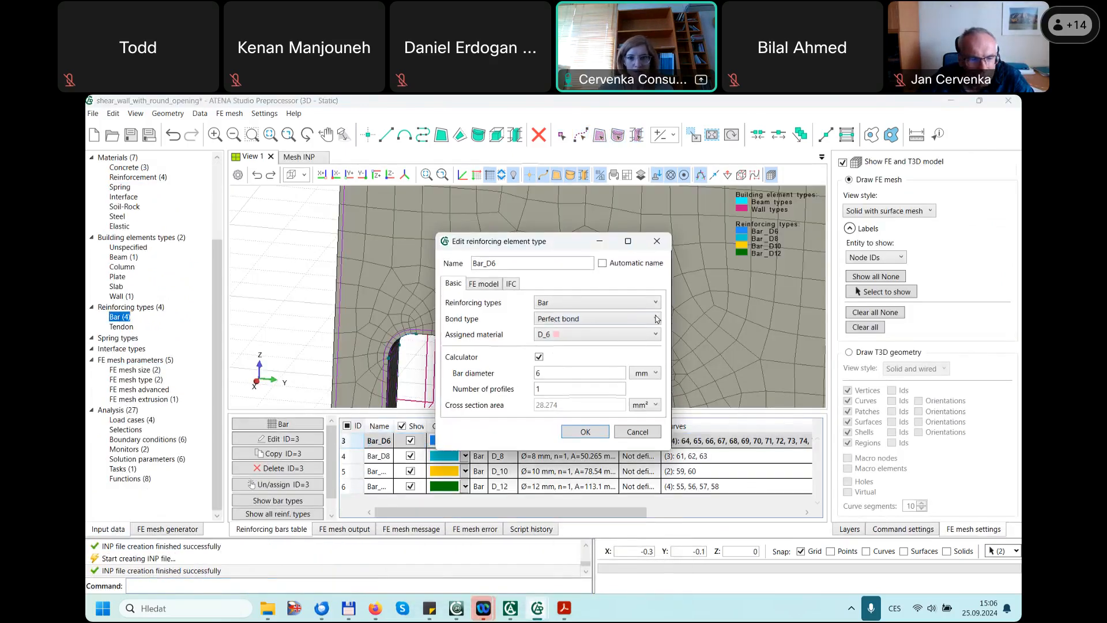
{"action": "left_click", "coordinate": [588, 320]}
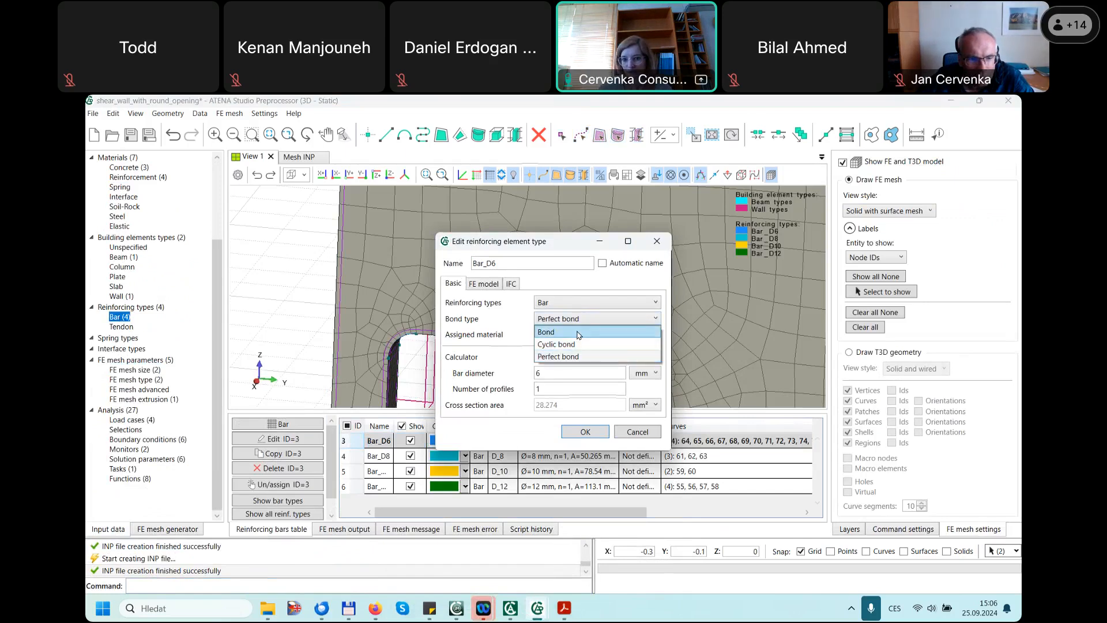
{"action": "left_click", "coordinate": [578, 333]}
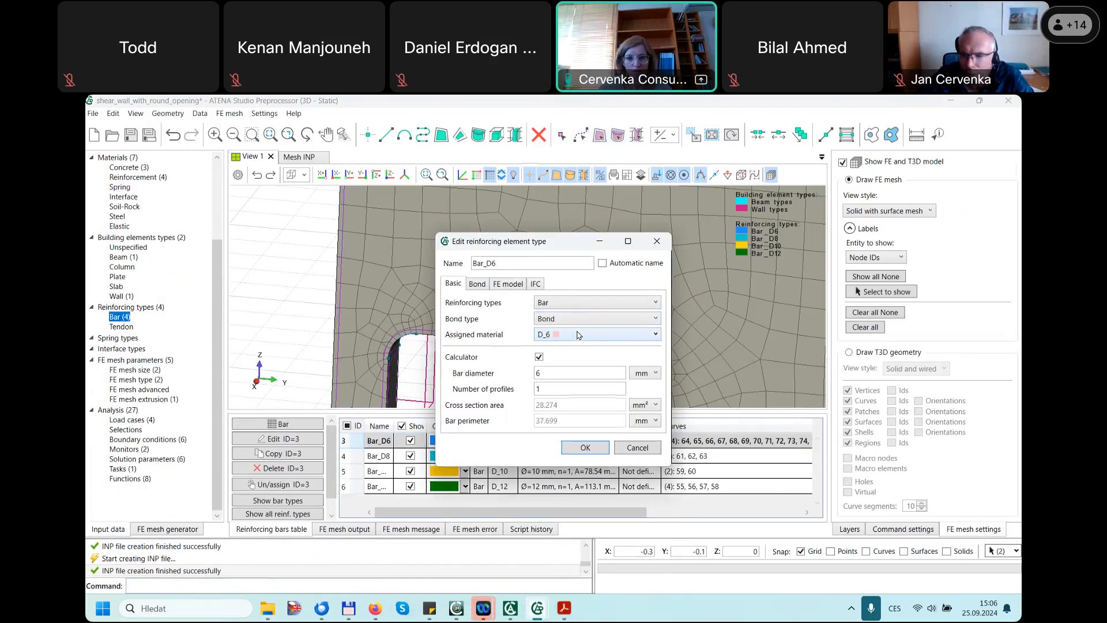
- Examine Bar_D6's bond parameters, including the bond strength function and dependency functions, and discard the edits
{"action": "left_click", "coordinate": [477, 285]}
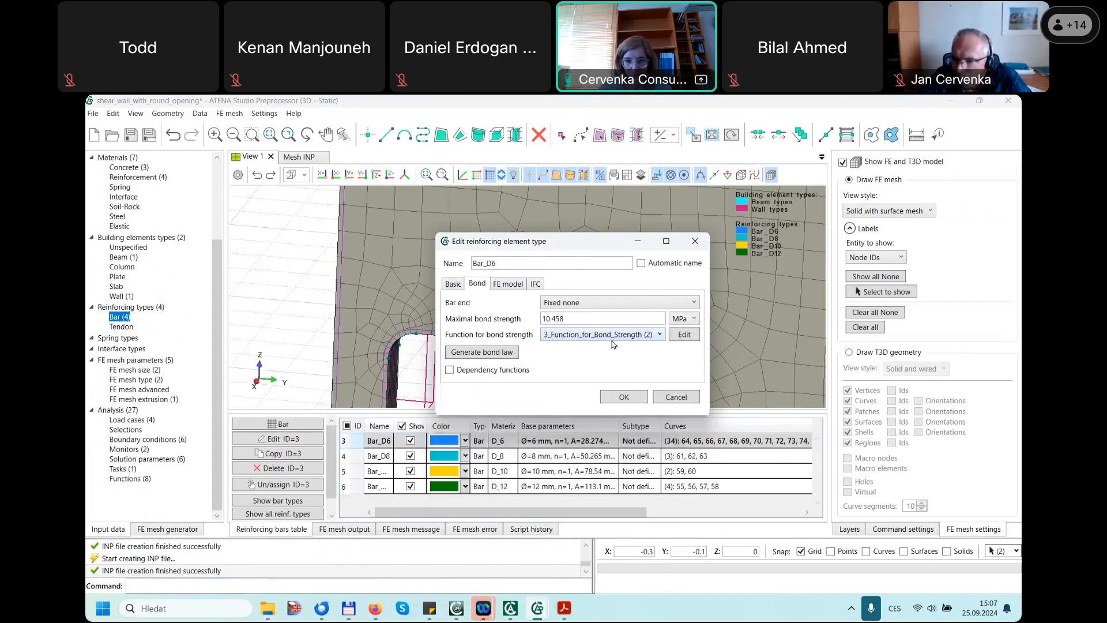
{"action": "left_click", "coordinate": [589, 303]}
{"action": "left_click", "coordinate": [589, 303]}
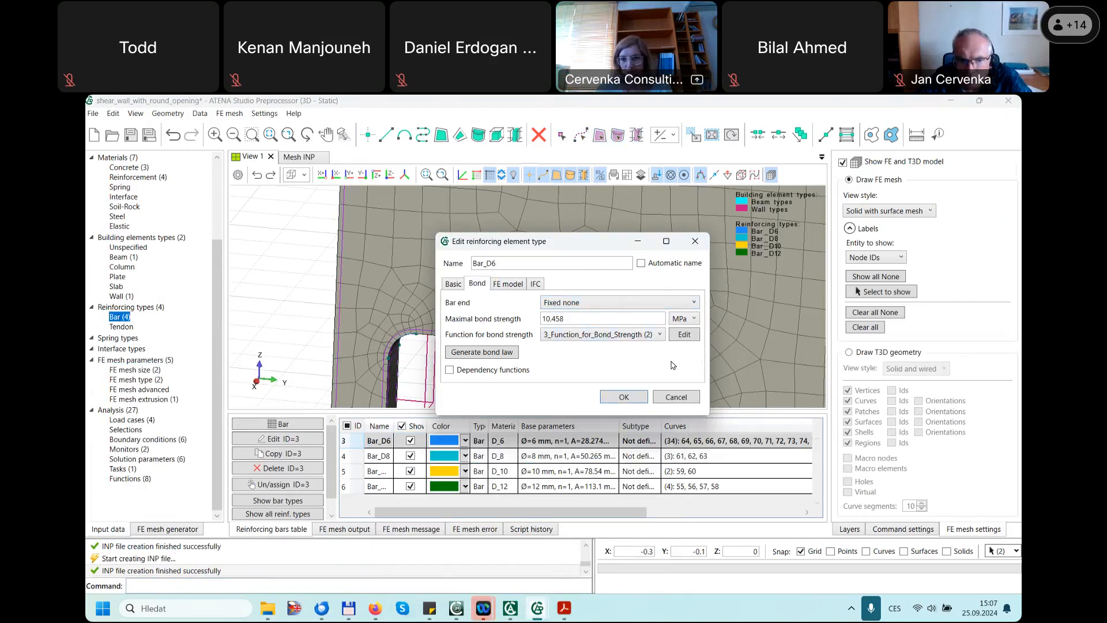
{"action": "left_click", "coordinate": [684, 334]}
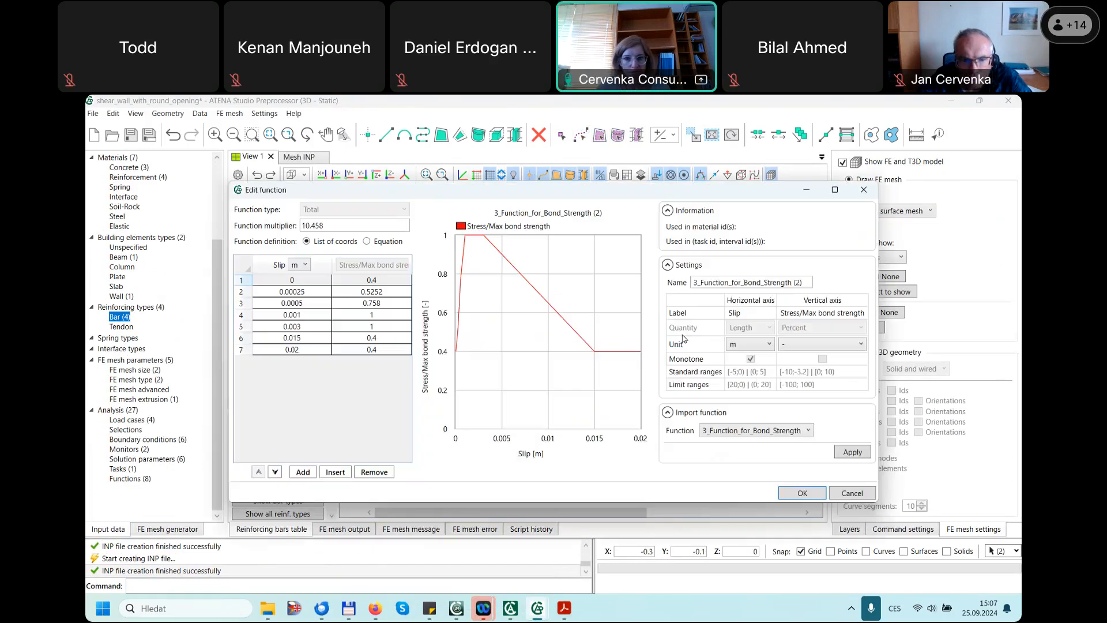
{"action": "left_click", "coordinate": [863, 192]}
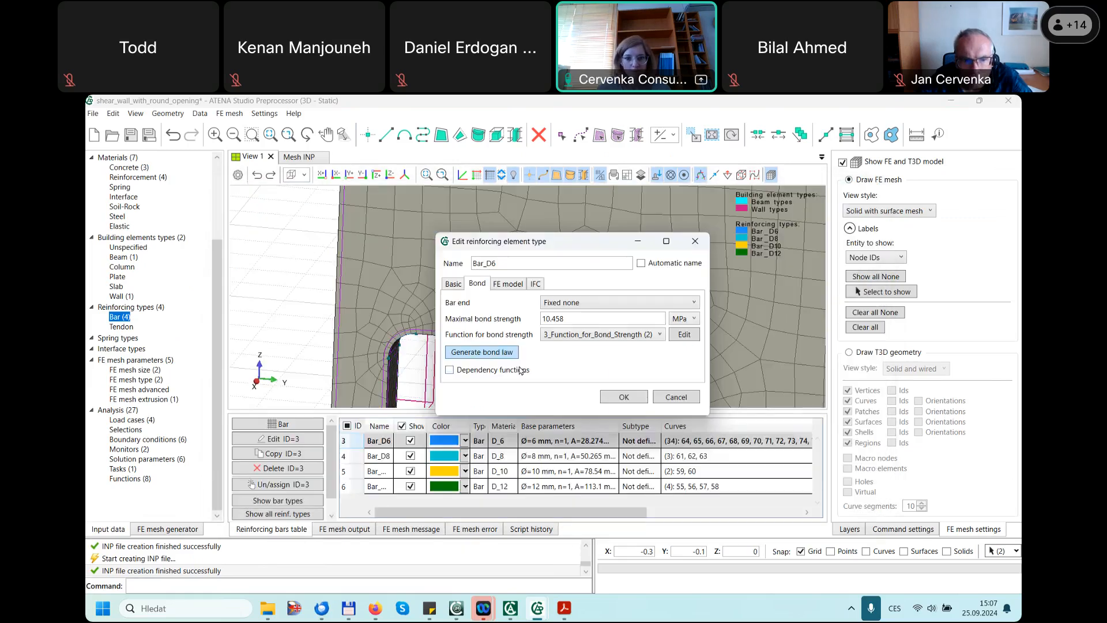
{"action": "left_click", "coordinate": [450, 371]}
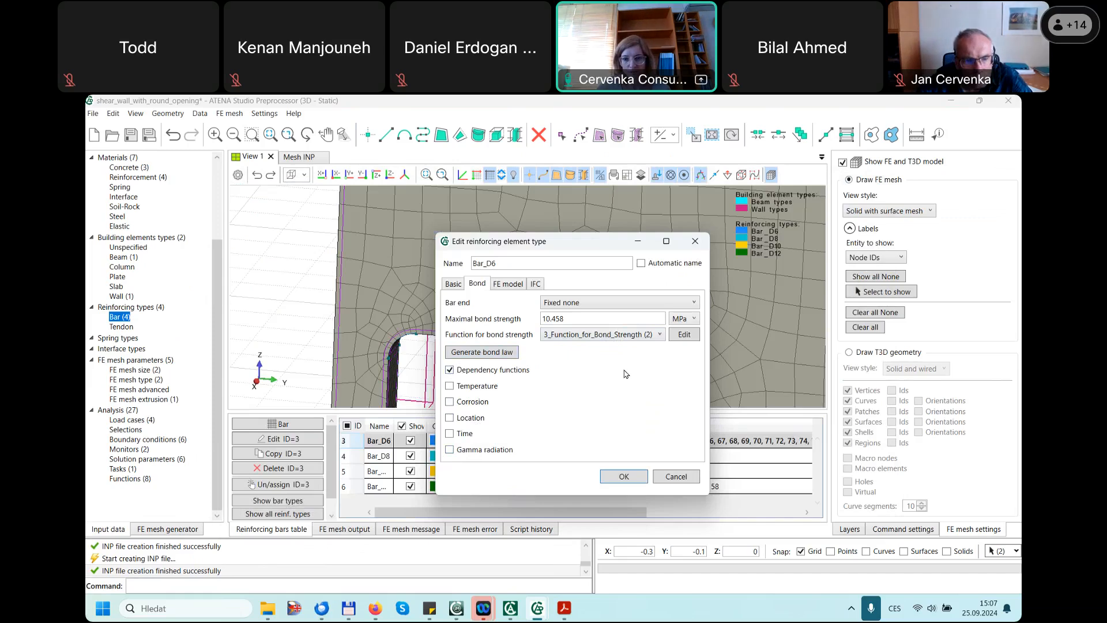
{"action": "left_click", "coordinate": [676, 476]}
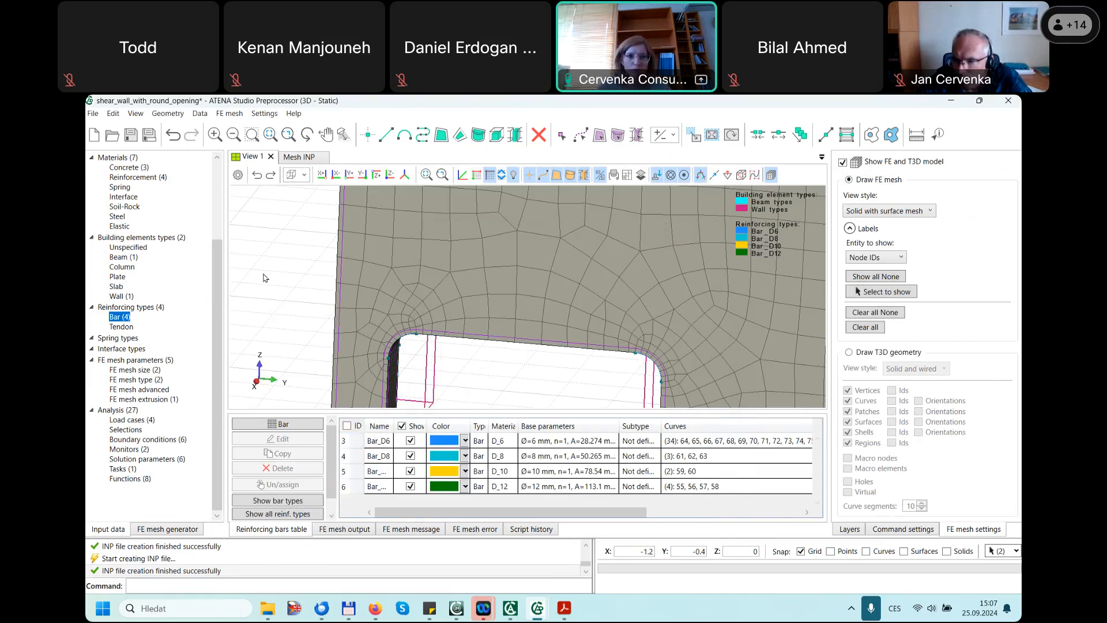
- Examine the general project settings of the shear wall project, and close them without changes
{"action": "left_click", "coordinate": [257, 116]}
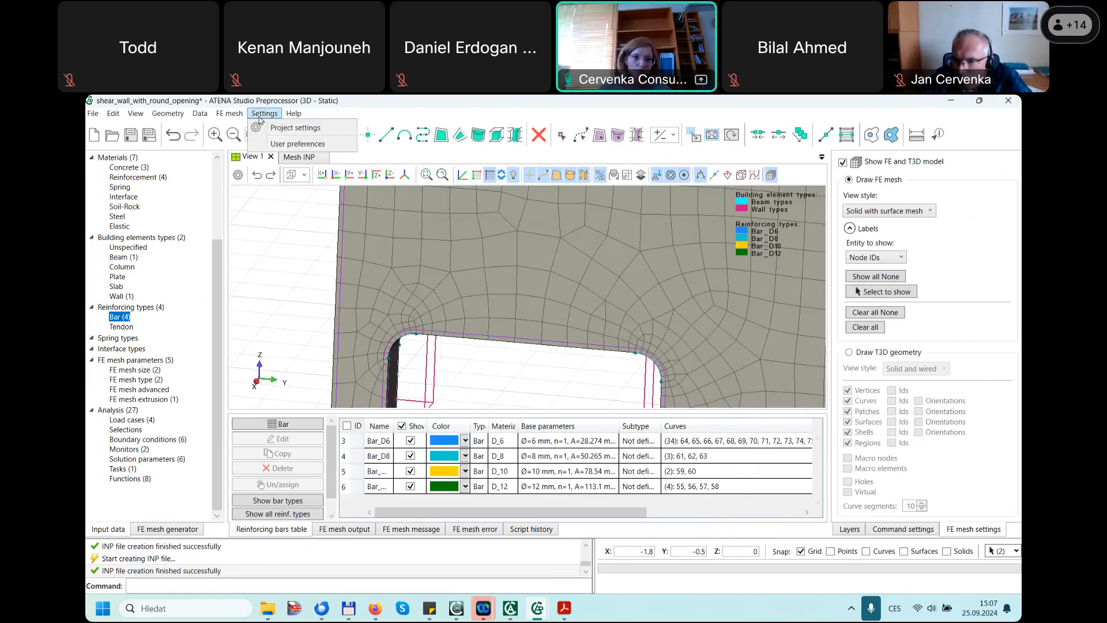
{"action": "left_click", "coordinate": [268, 130]}
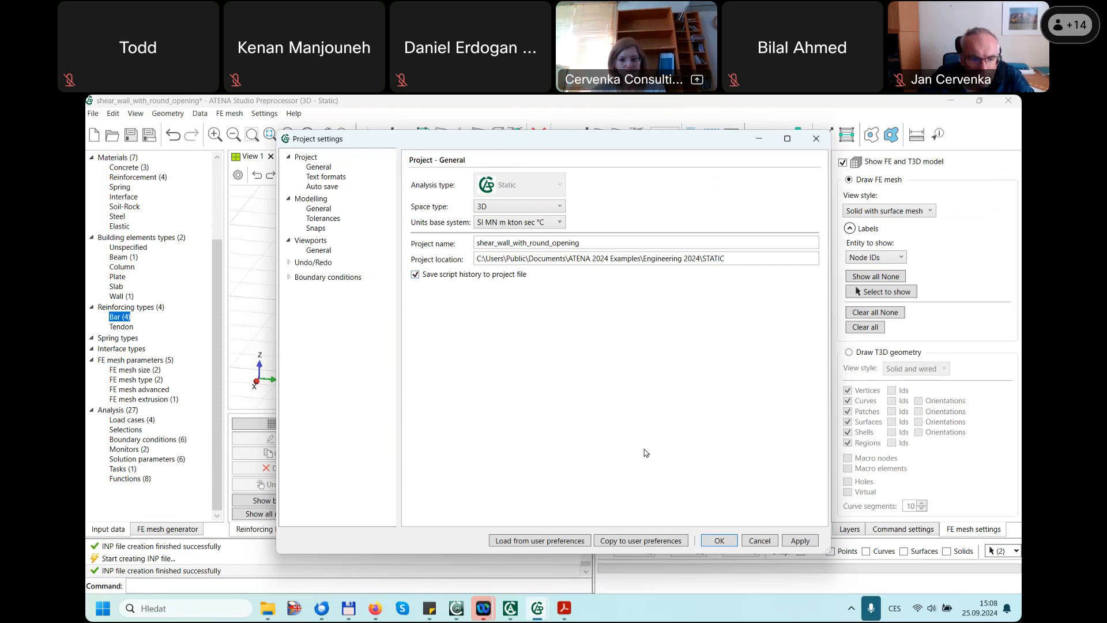
{"action": "left_click", "coordinate": [752, 541]}
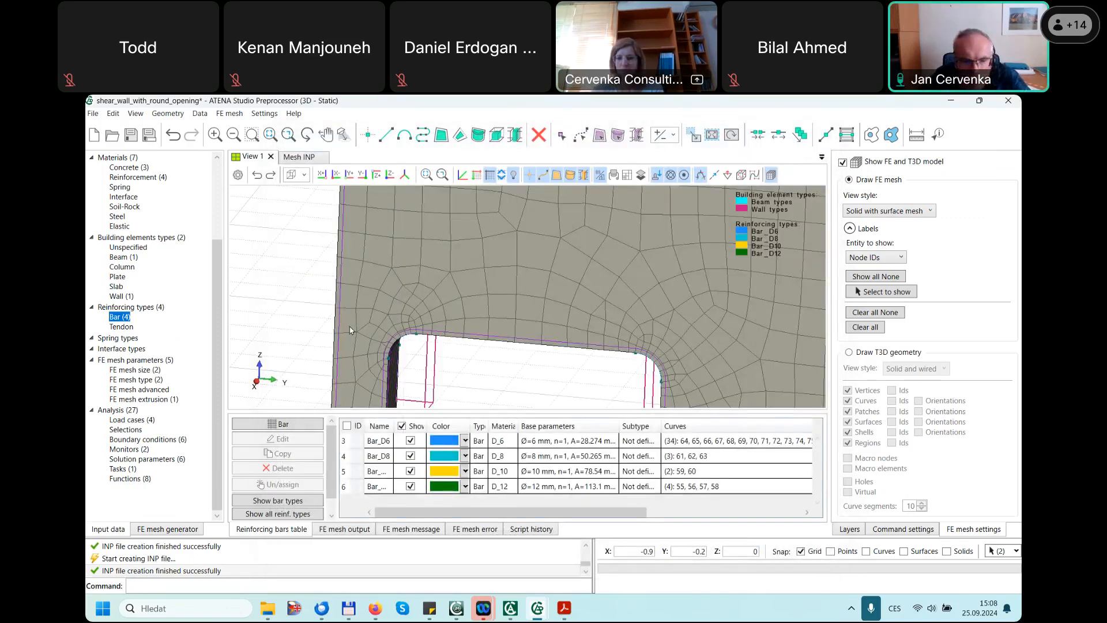
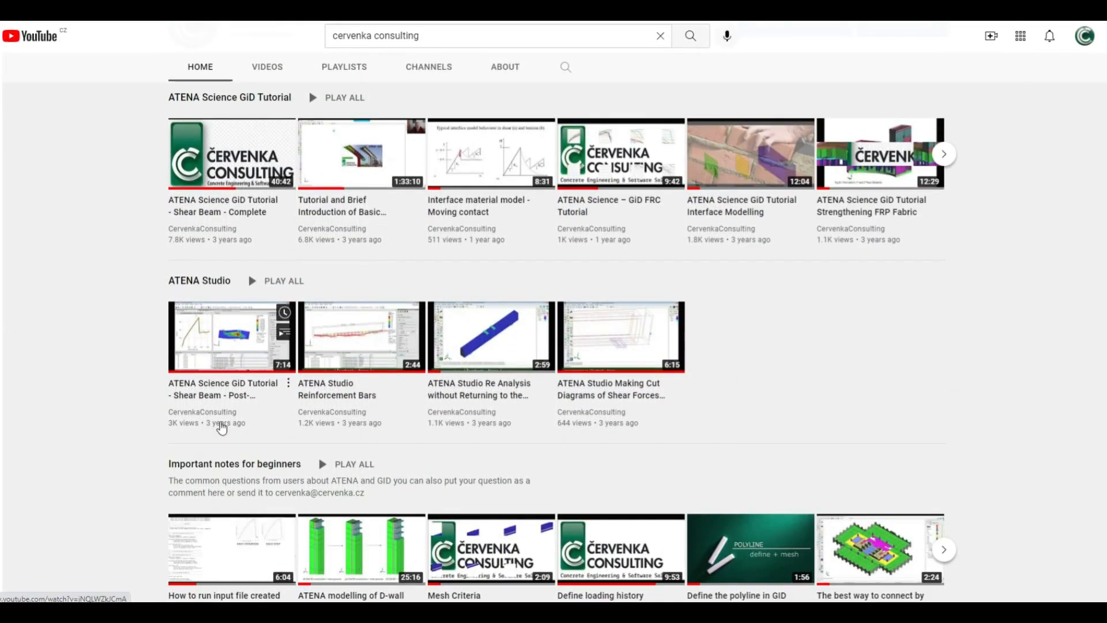
- Browse the Cervenka Consulting YouTube channel's home page down to the Webinars section
{"action": "scroll", "coordinate": [218, 465], "scroll_direction": "down", "scroll_amount": 5}
{"action": "scroll", "coordinate": [215, 472], "scroll_direction": "down", "scroll_amount": 3}
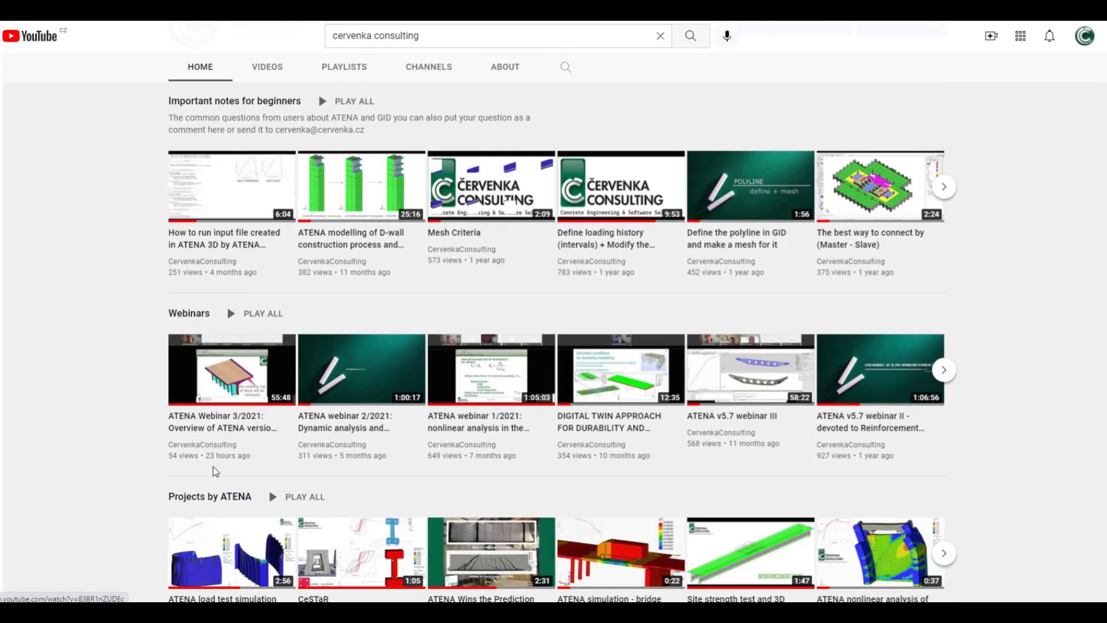